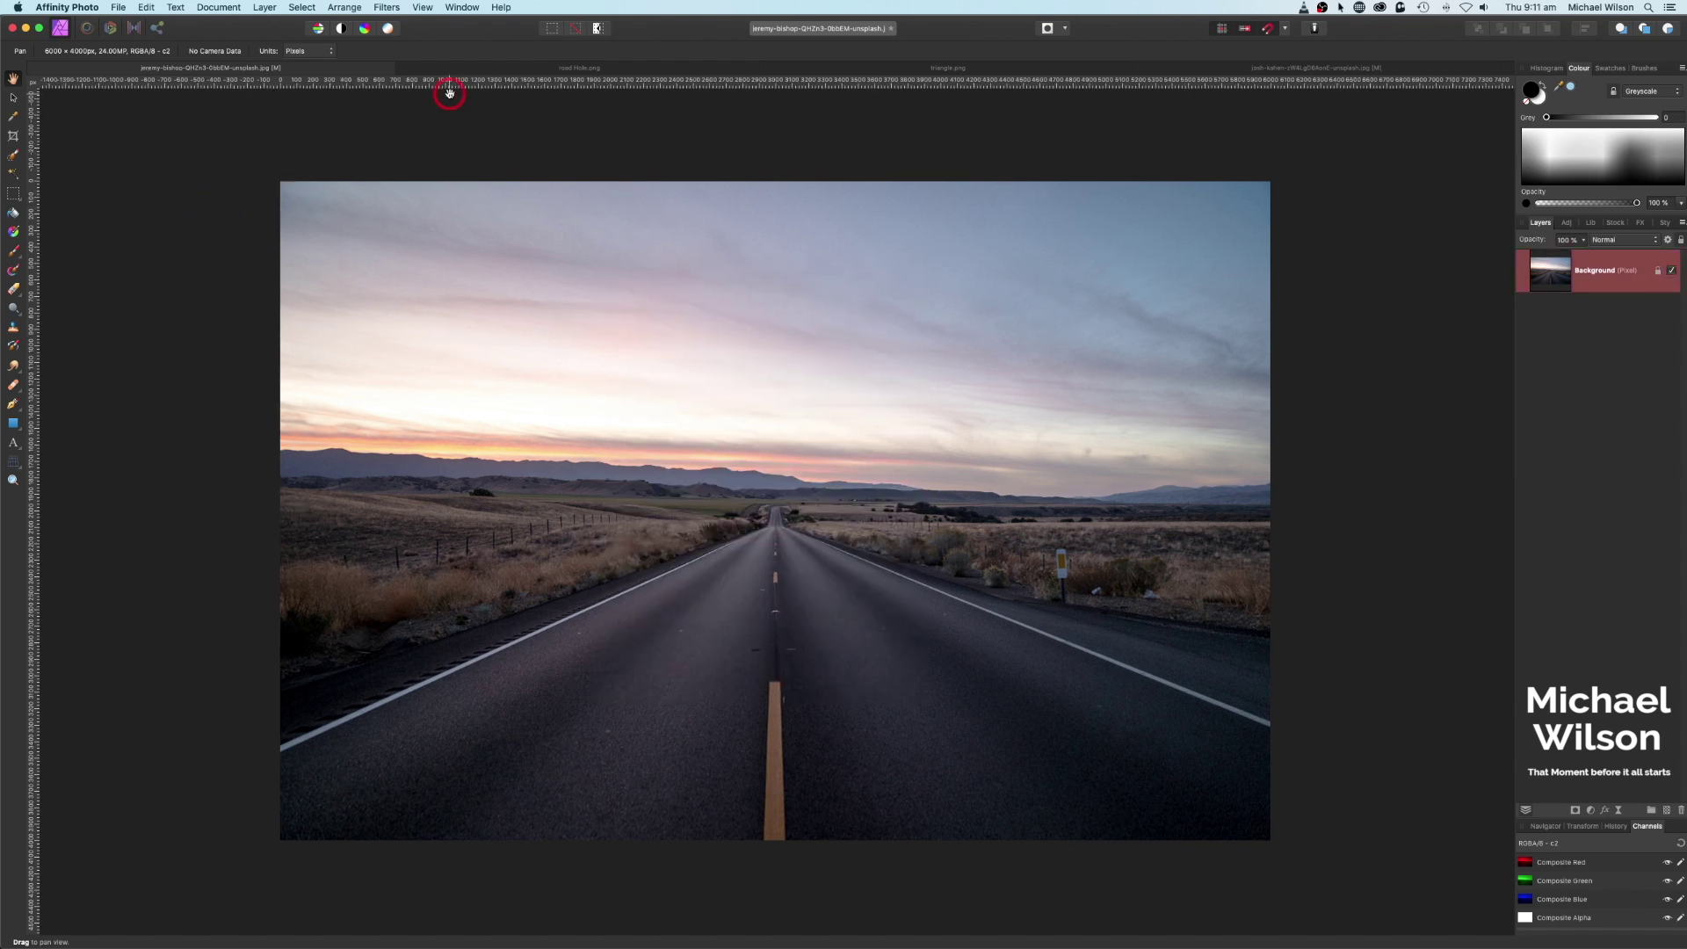
# Switch to the road Hole.png document showing the dark pothole cut-out.
pyautogui.click(508, 70)
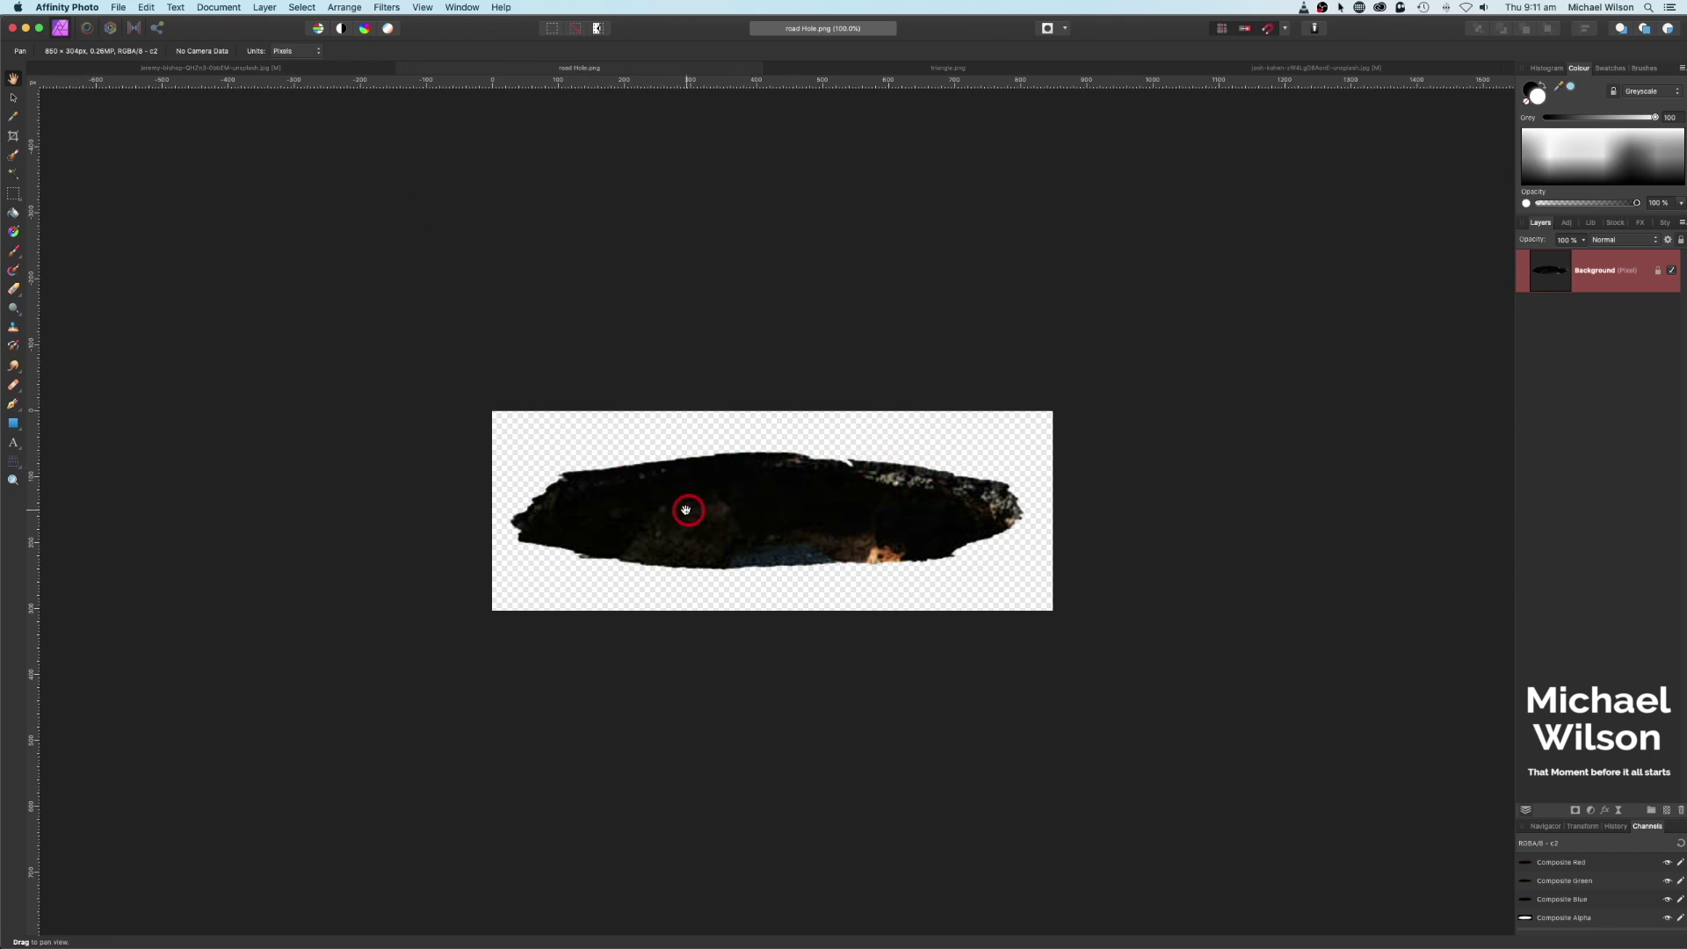
# Copy the pothole into the road photo, then move and enlarge it onto the lane's centre.
pyautogui.press('super+c')
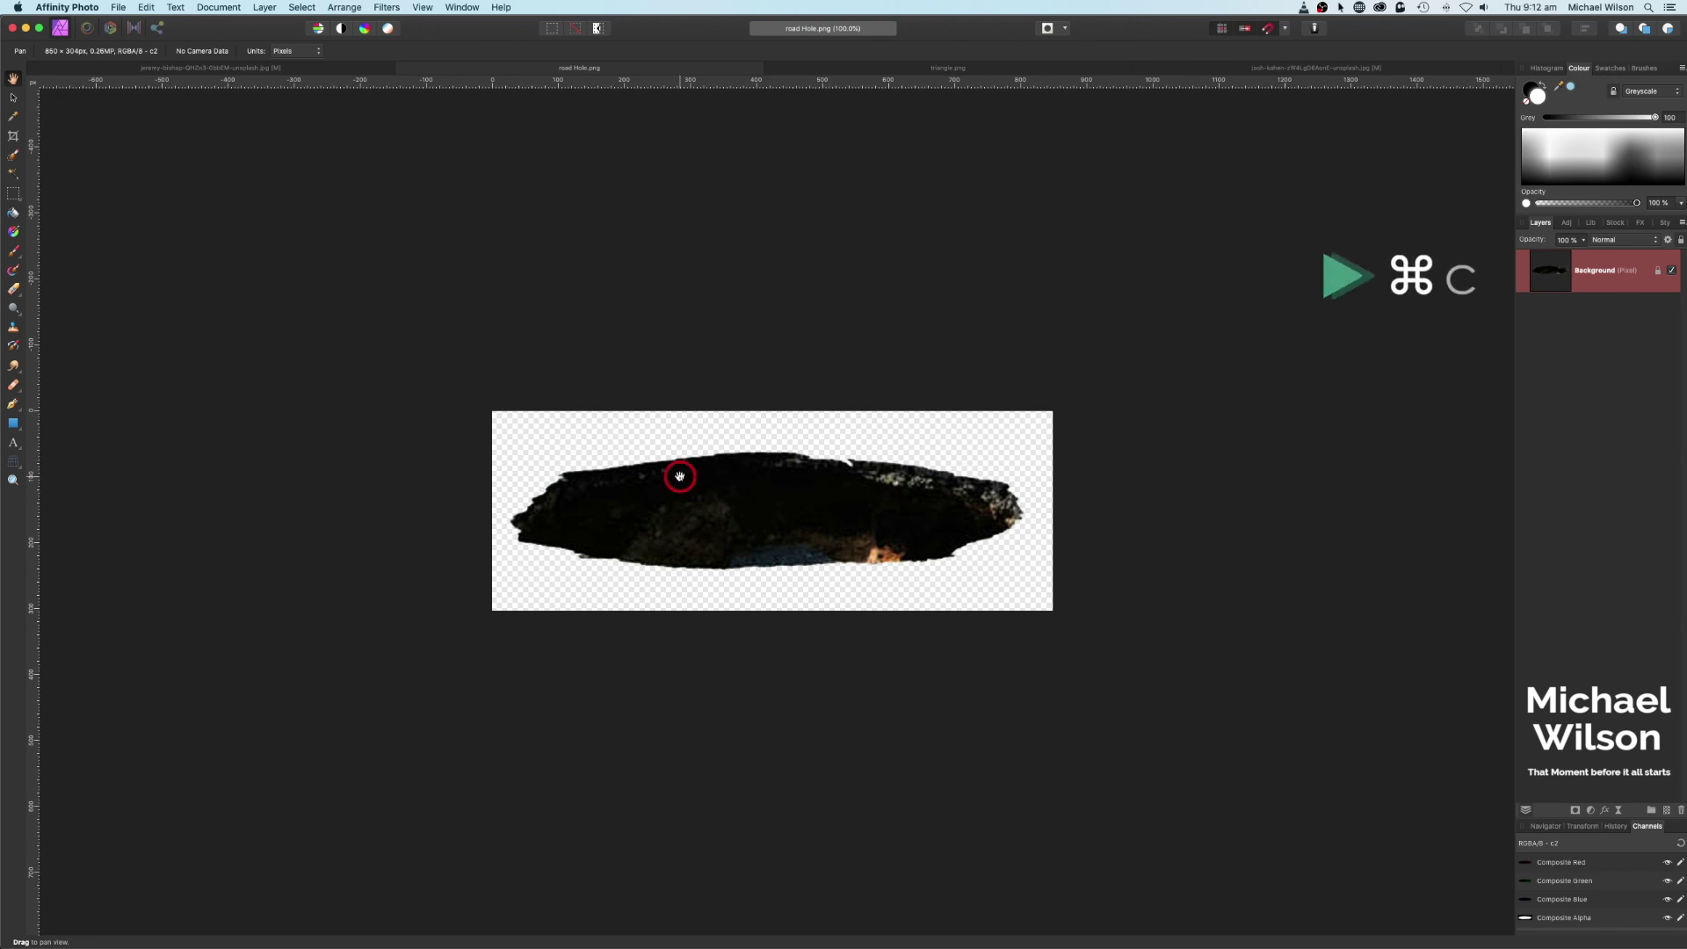
pyautogui.click(303, 68)
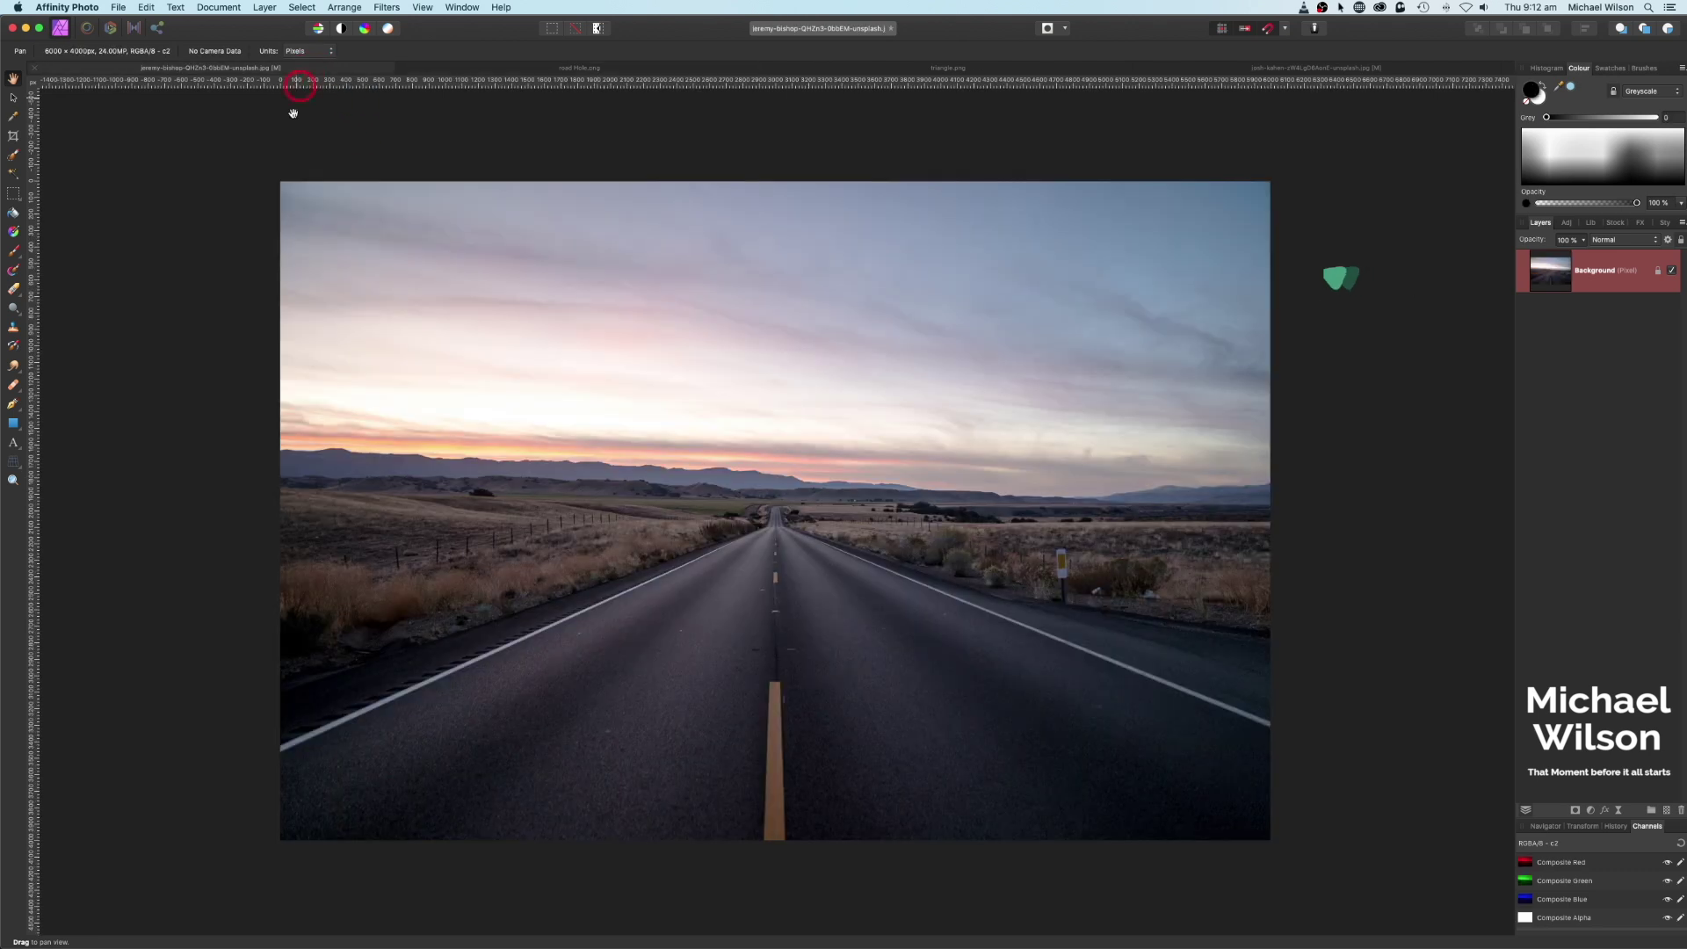
pyautogui.press('super+v')
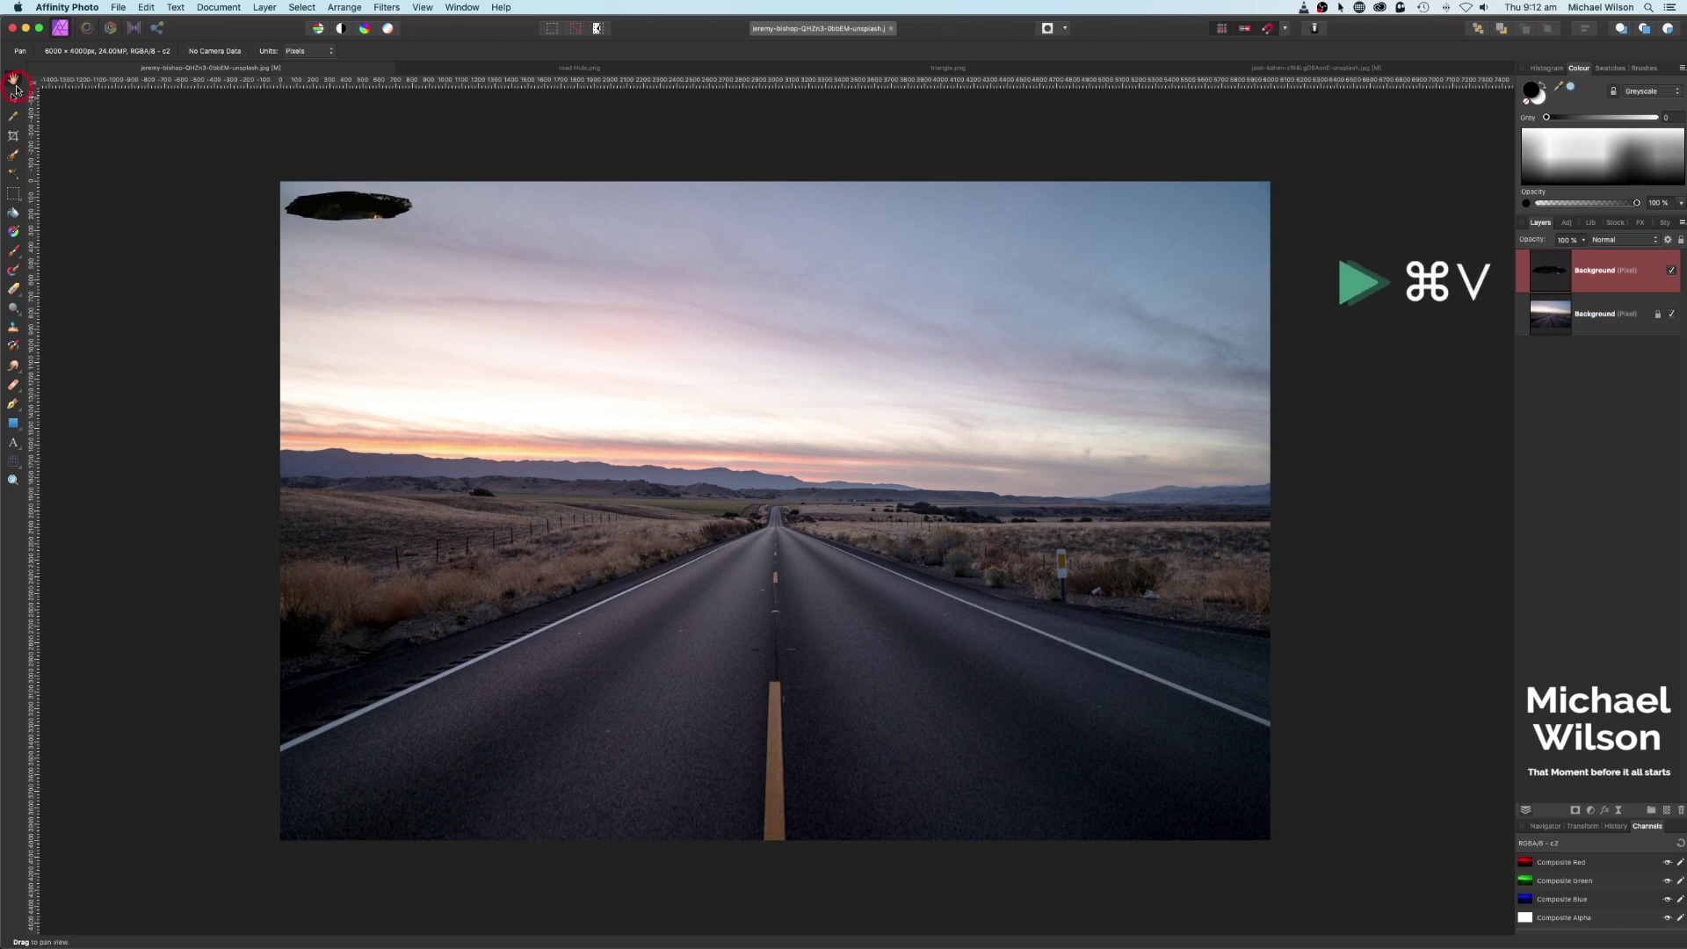
pyautogui.click(13, 98)
pyautogui.moveTo(366, 220); pyautogui.dragTo(648, 626)
pyautogui.moveTo(846, 624)
pyautogui.mouseDown()
pyautogui.moveTo(906, 649)
pyautogui.moveTo(860, 628)
pyautogui.mouseUp()
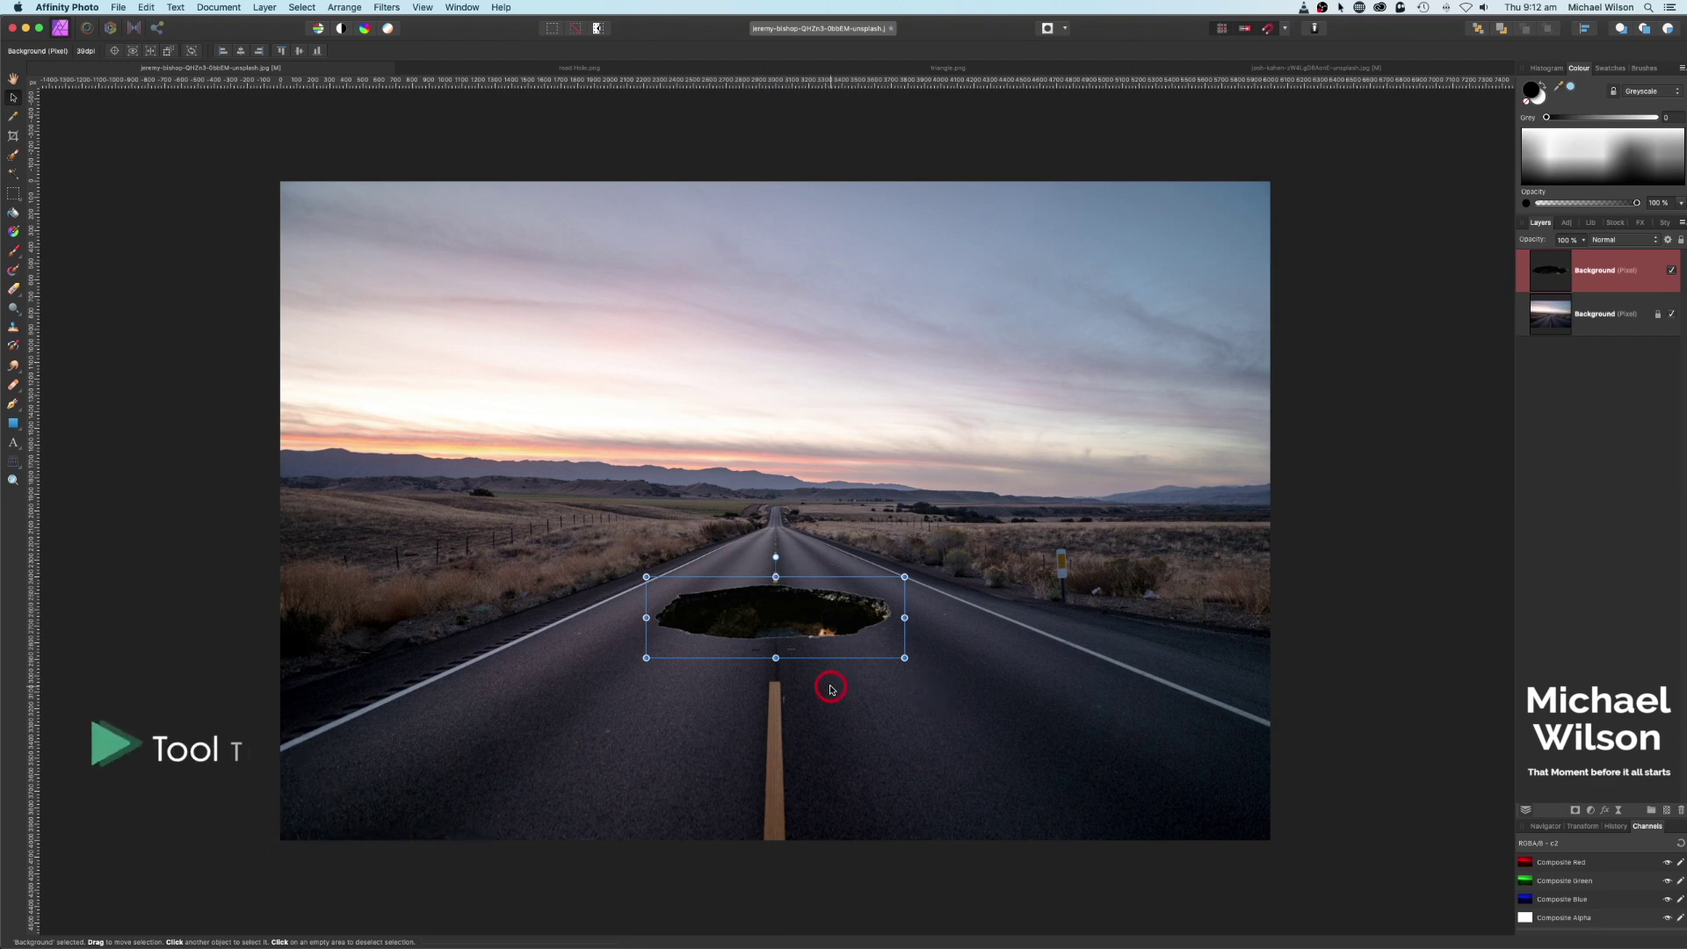
# Zoom in on the pasted hole, select its layer and attach a blank mask.
pyautogui.press('super+plus')
pyautogui.press('space')
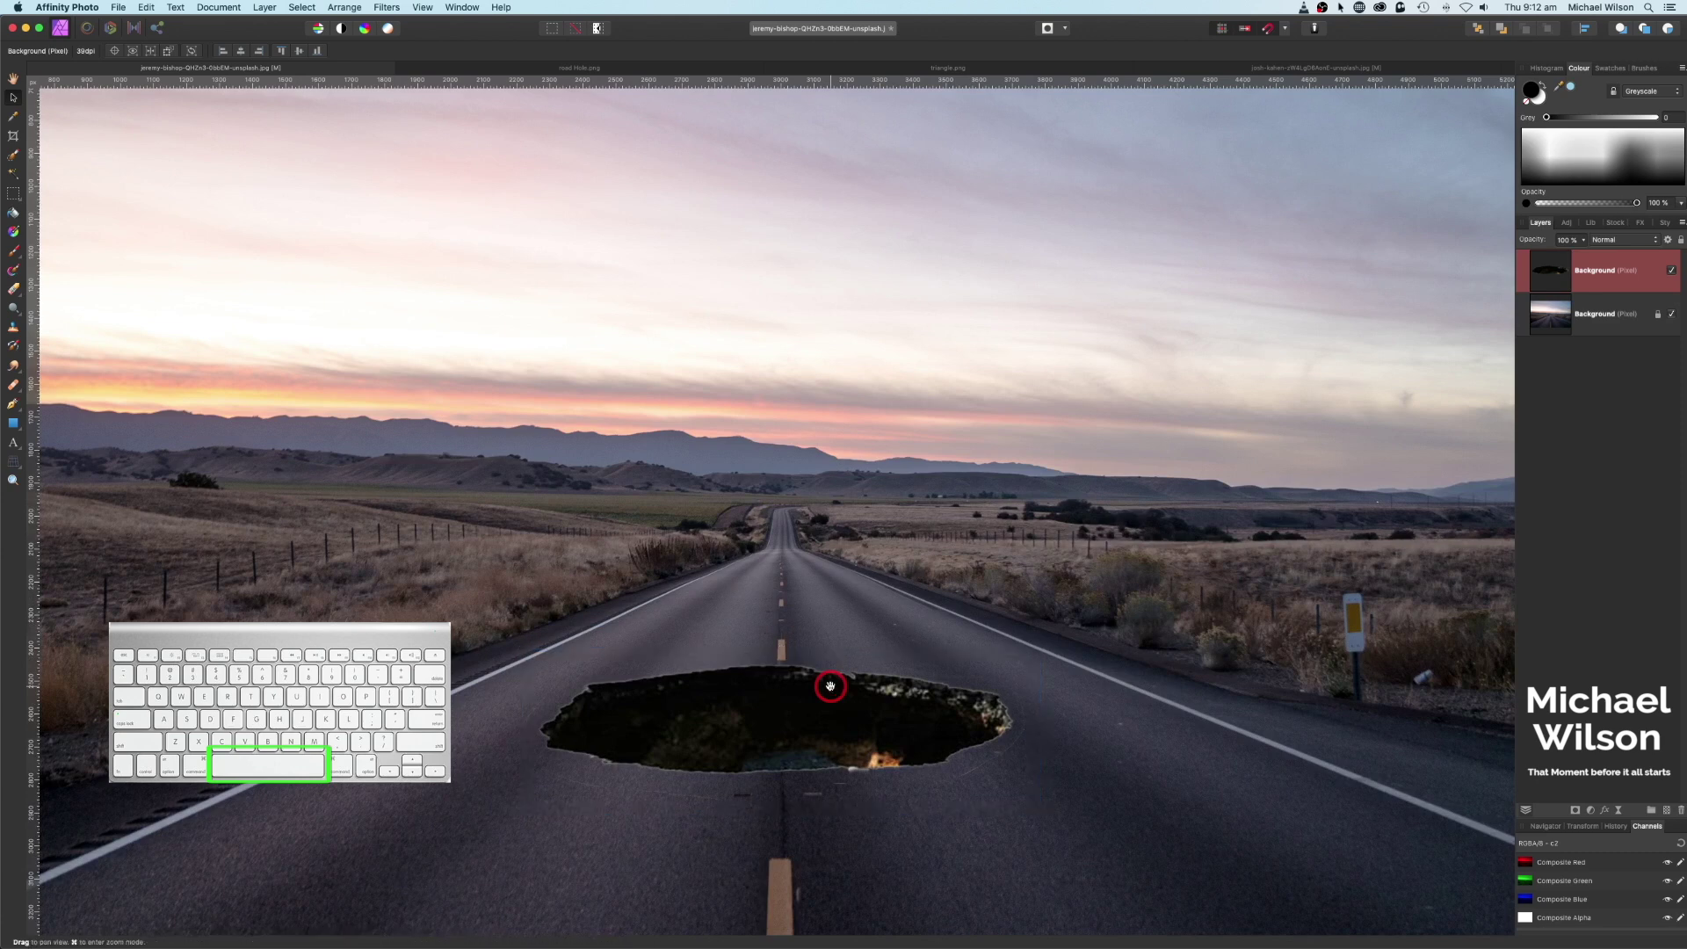
pyautogui.moveTo(820, 715); pyautogui.dragTo(857, 518)
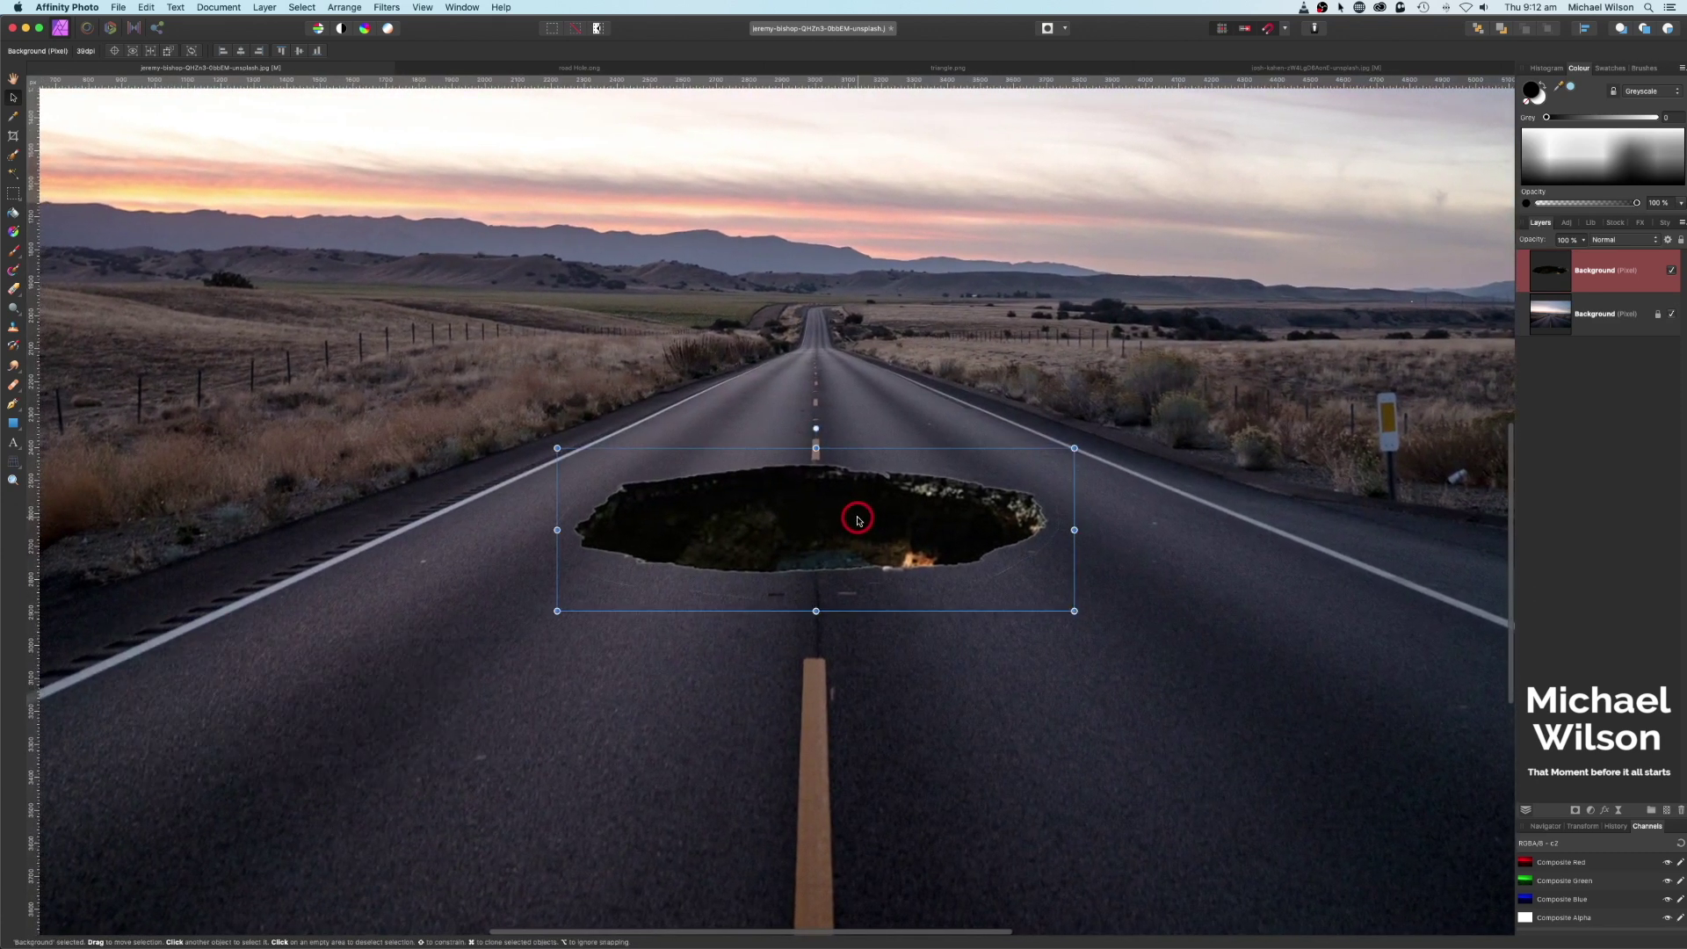
pyautogui.click(1604, 280)
pyautogui.click(1002, 591)
pyautogui.click(1576, 813)
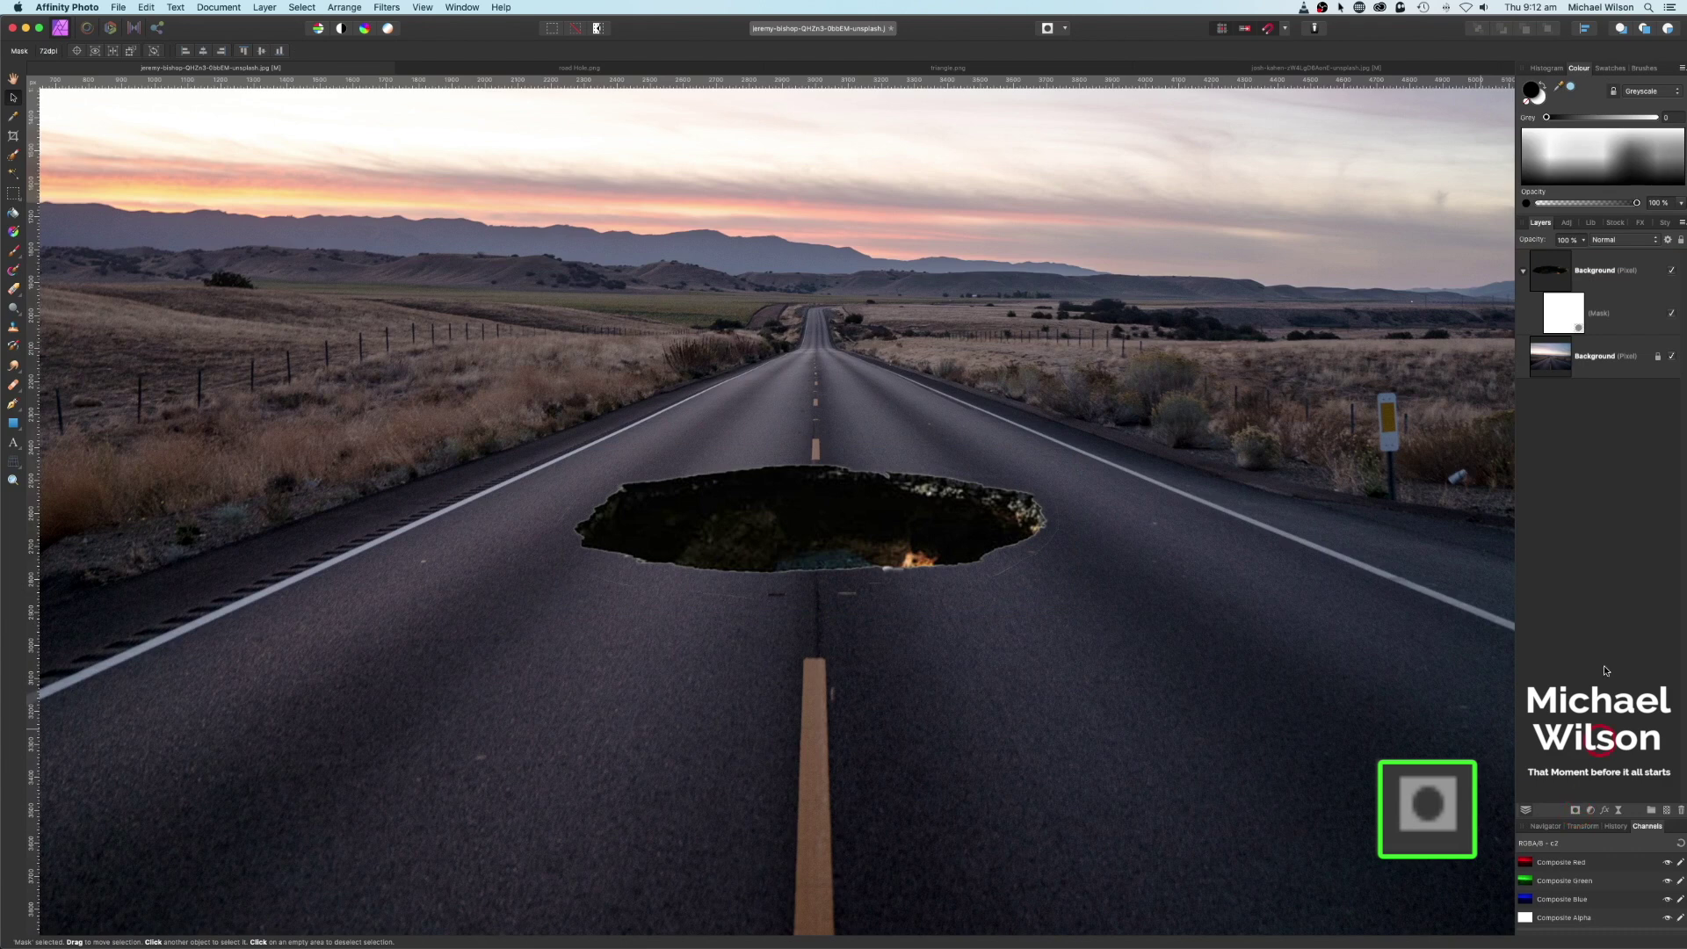
# On the hole's mask, paint black with a reduced-opacity brush to soften its right and lower edges.
pyautogui.click(1571, 310)
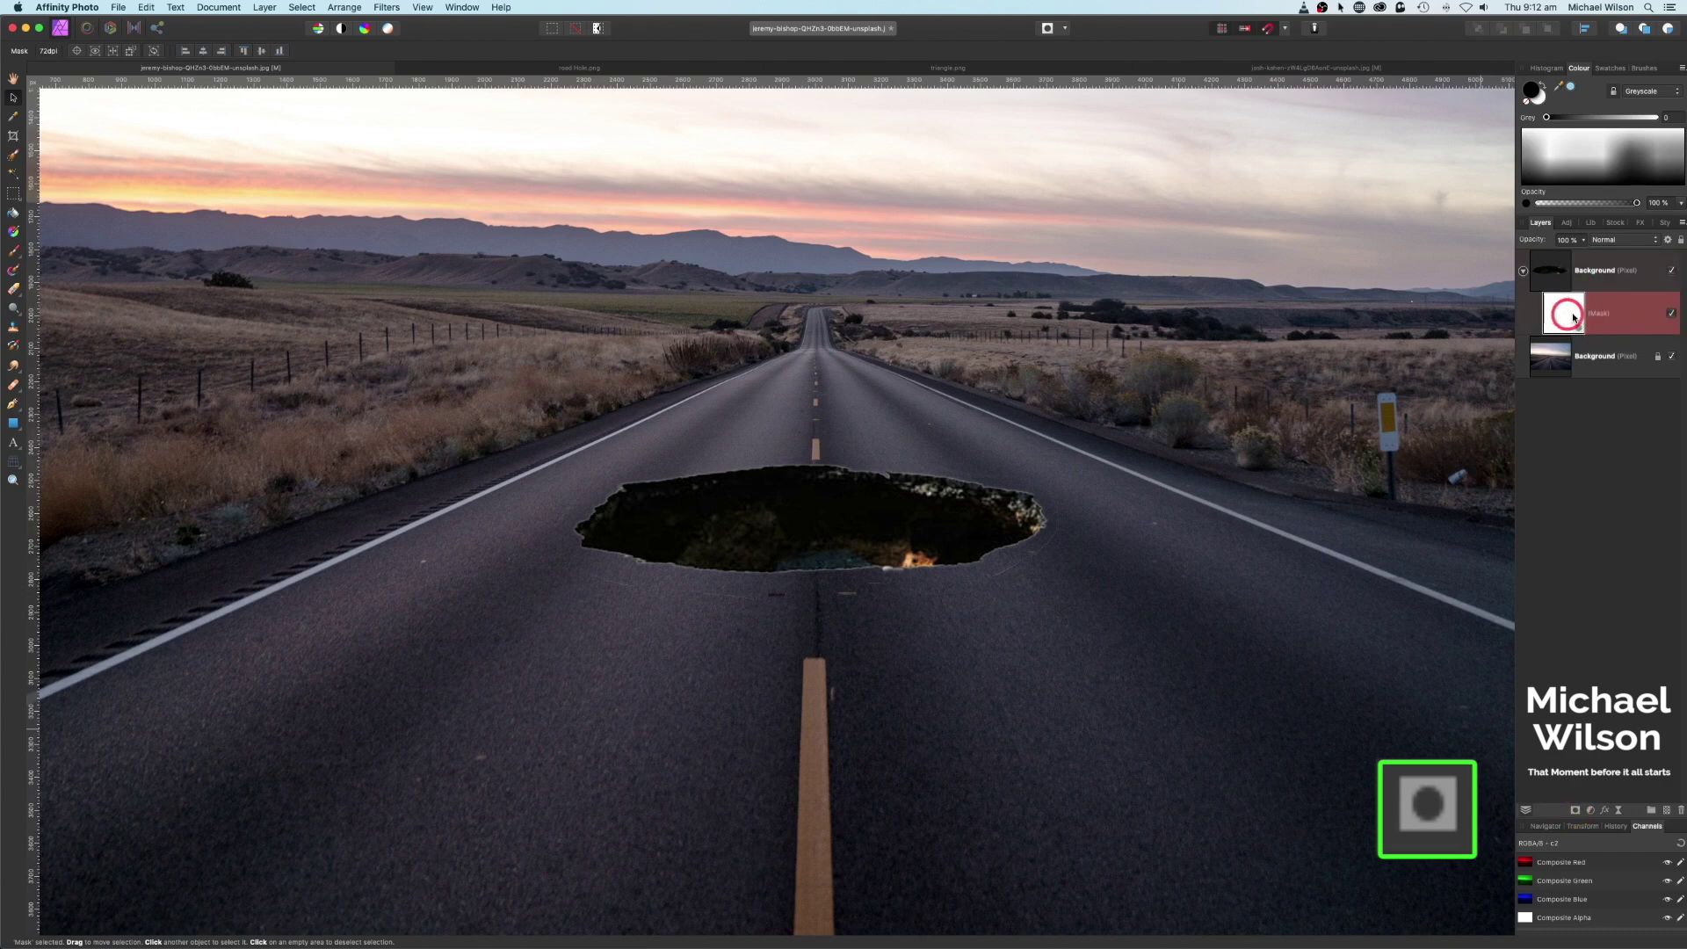
pyautogui.click(1573, 316)
pyautogui.click(13, 254)
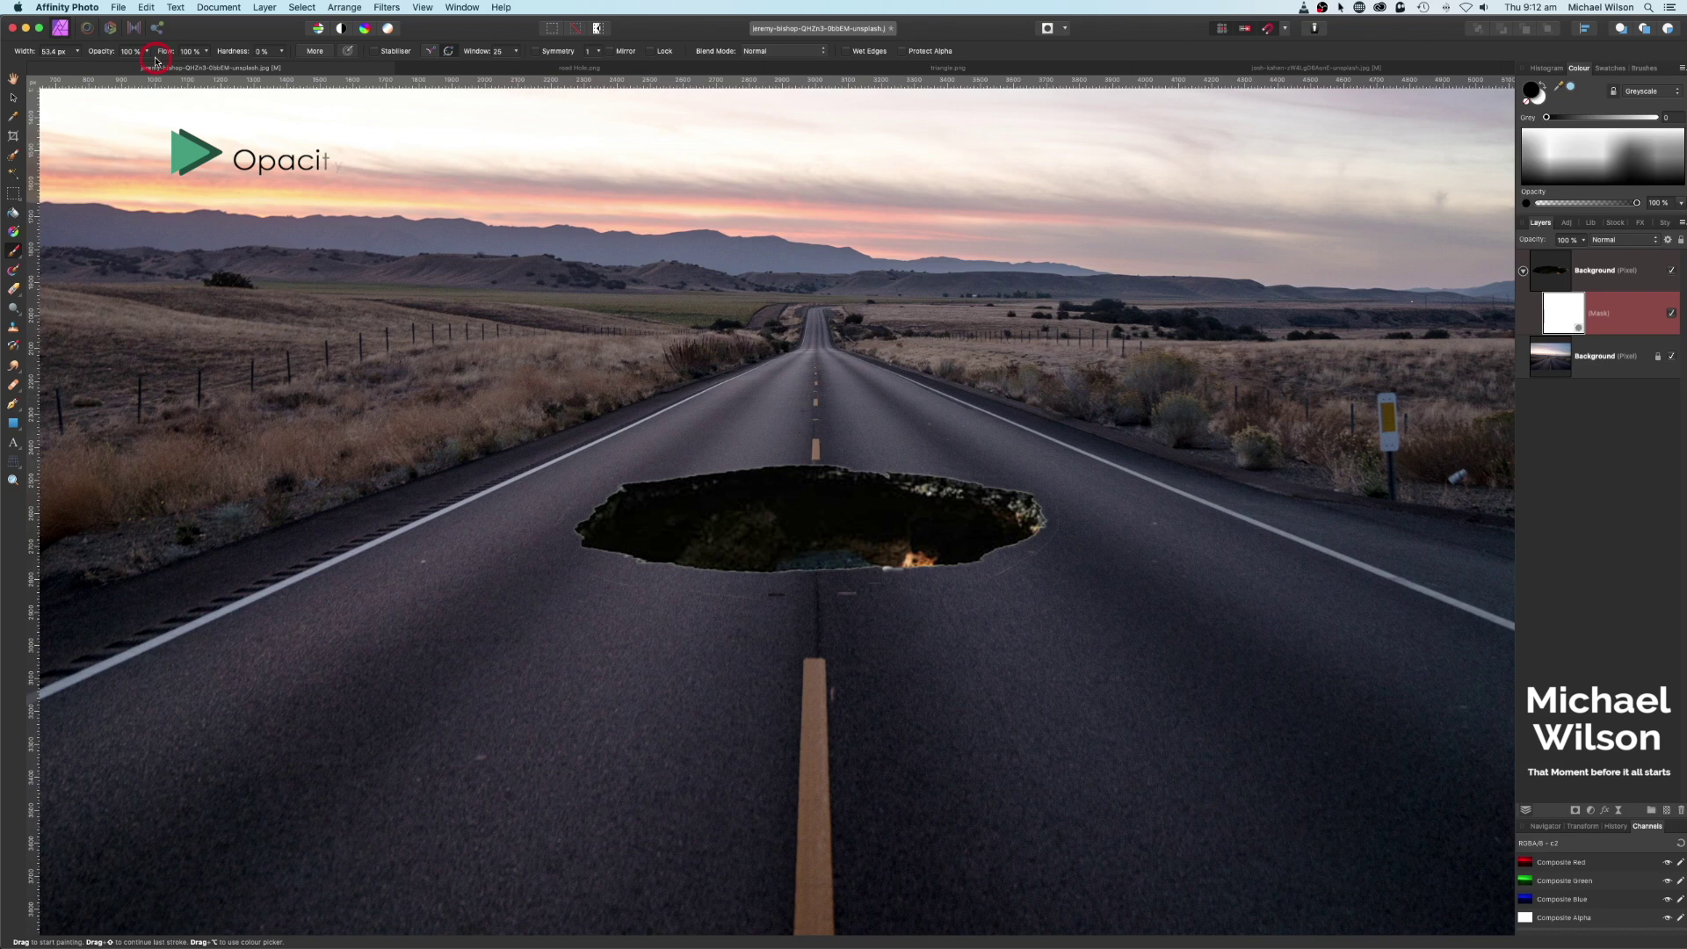
pyautogui.click(1556, 55)
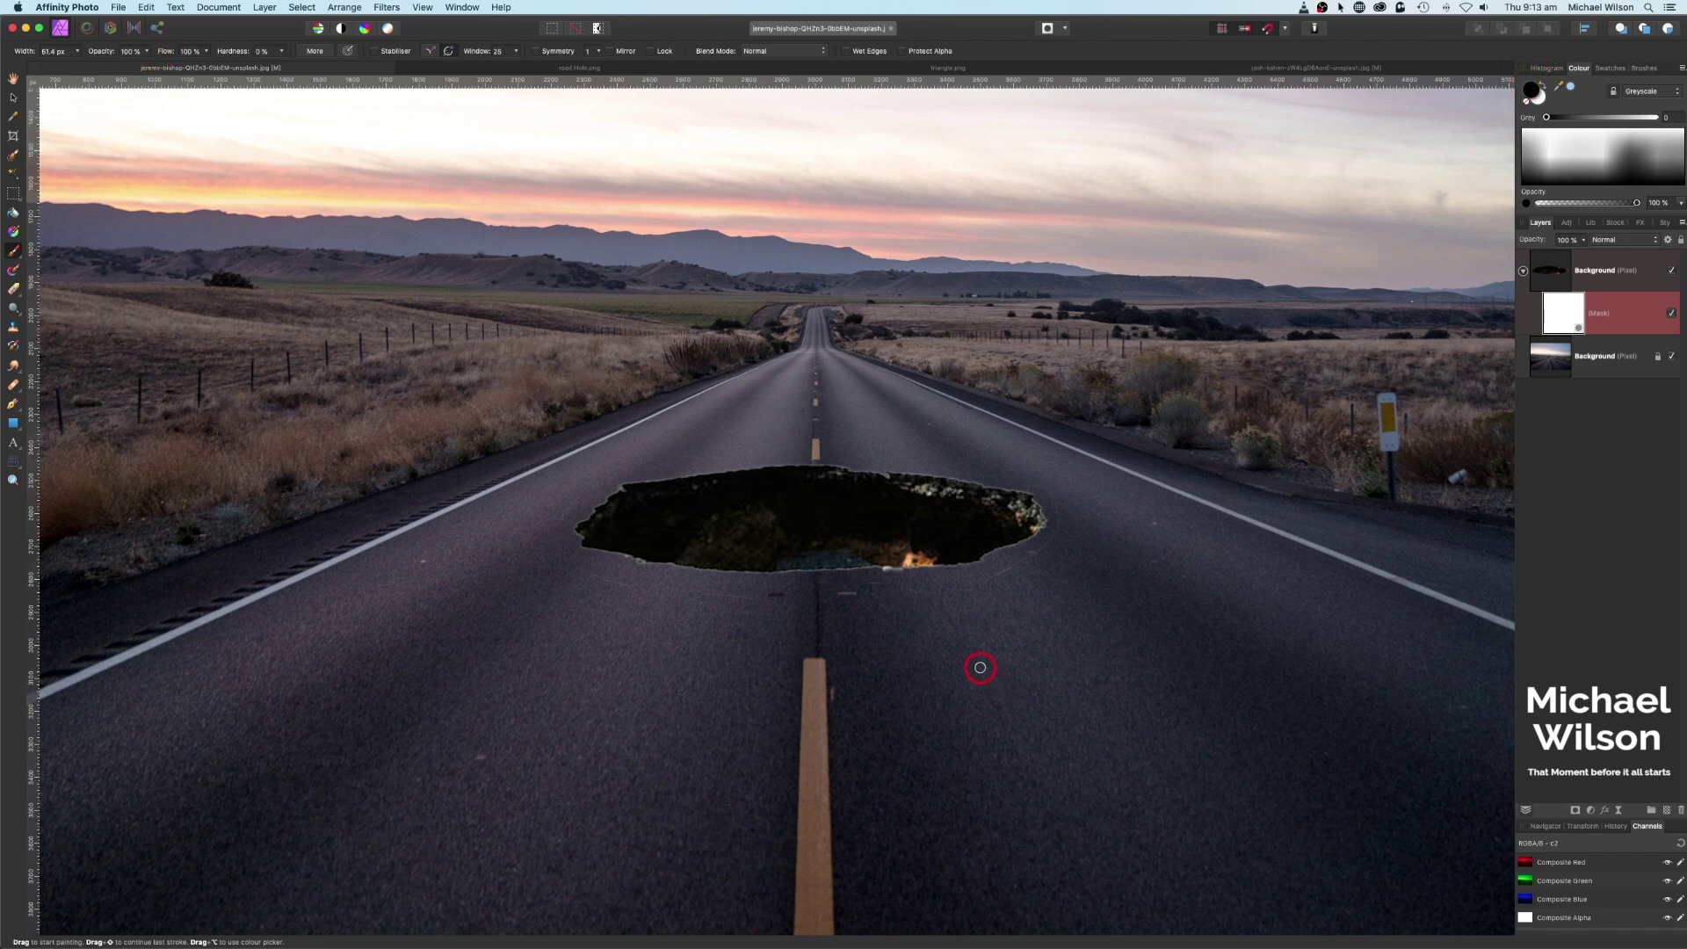
pyautogui.moveTo(1015, 567)
pyautogui.mouseDown()
pyautogui.moveTo(1061, 529)
pyautogui.moveTo(1043, 477)
pyautogui.mouseUp()
pyautogui.press('super+z')
pyautogui.click(751, 600)
pyautogui.moveTo(868, 589); pyautogui.dragTo(826, 594)
pyautogui.moveTo(826, 593)
pyautogui.mouseDown()
pyautogui.moveTo(864, 569)
pyautogui.moveTo(785, 573)
pyautogui.moveTo(901, 570)
pyautogui.moveTo(597, 503)
pyautogui.mouseUp()
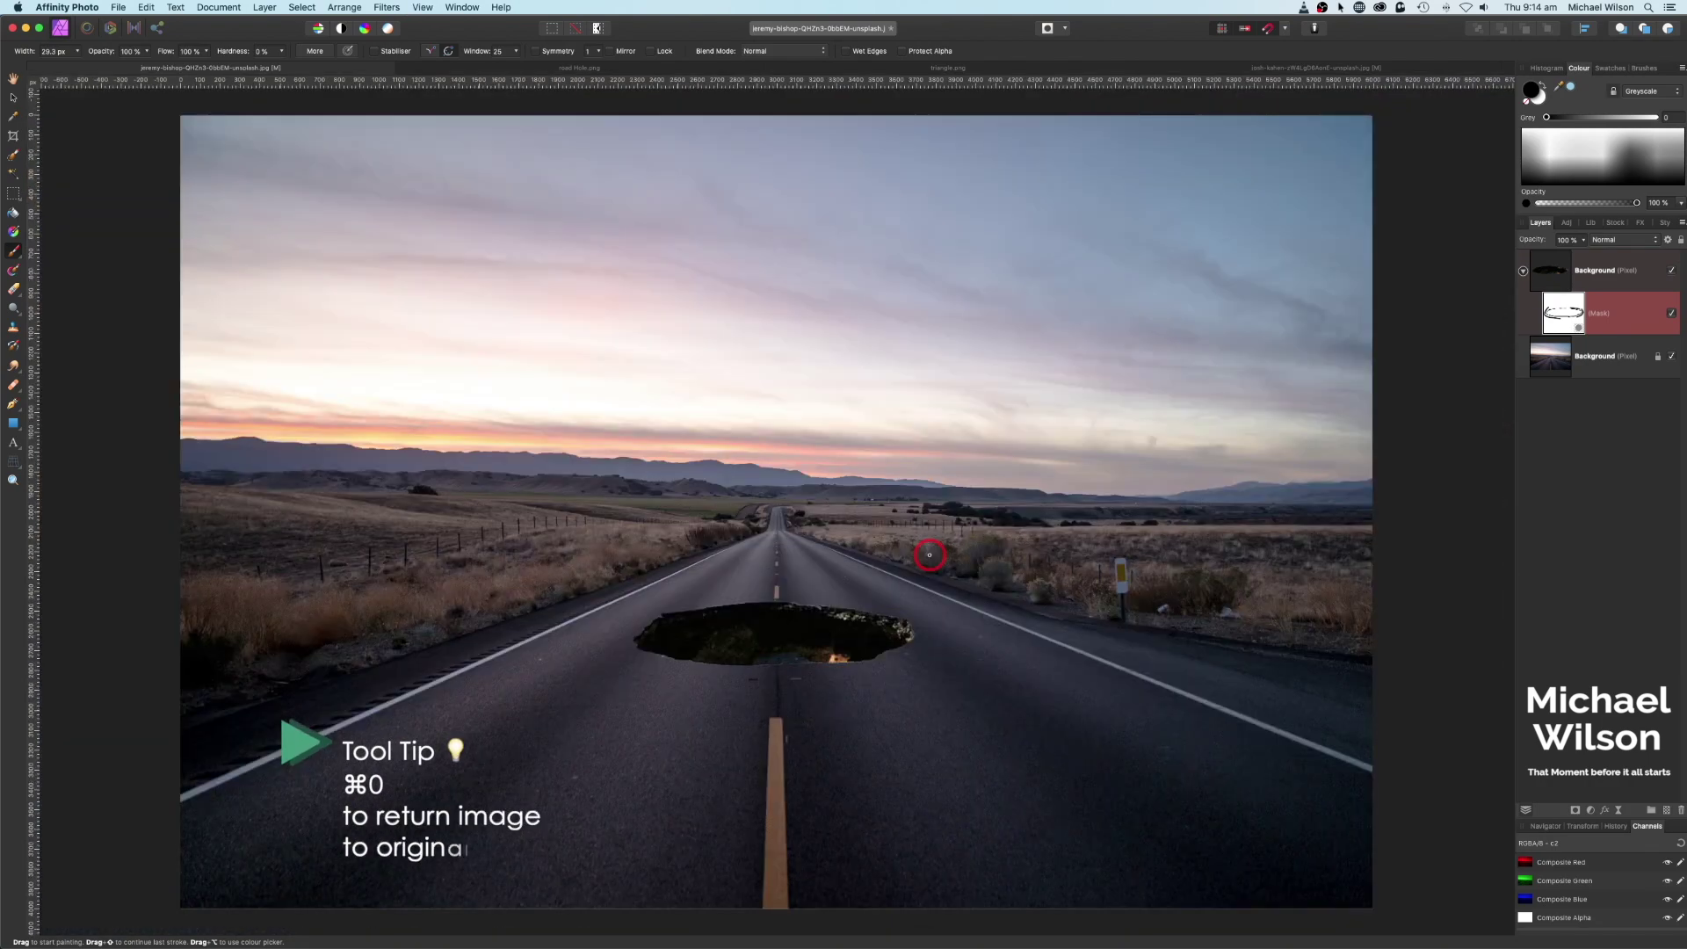
pyautogui.press('super+0')
pyautogui.click(1523, 273)
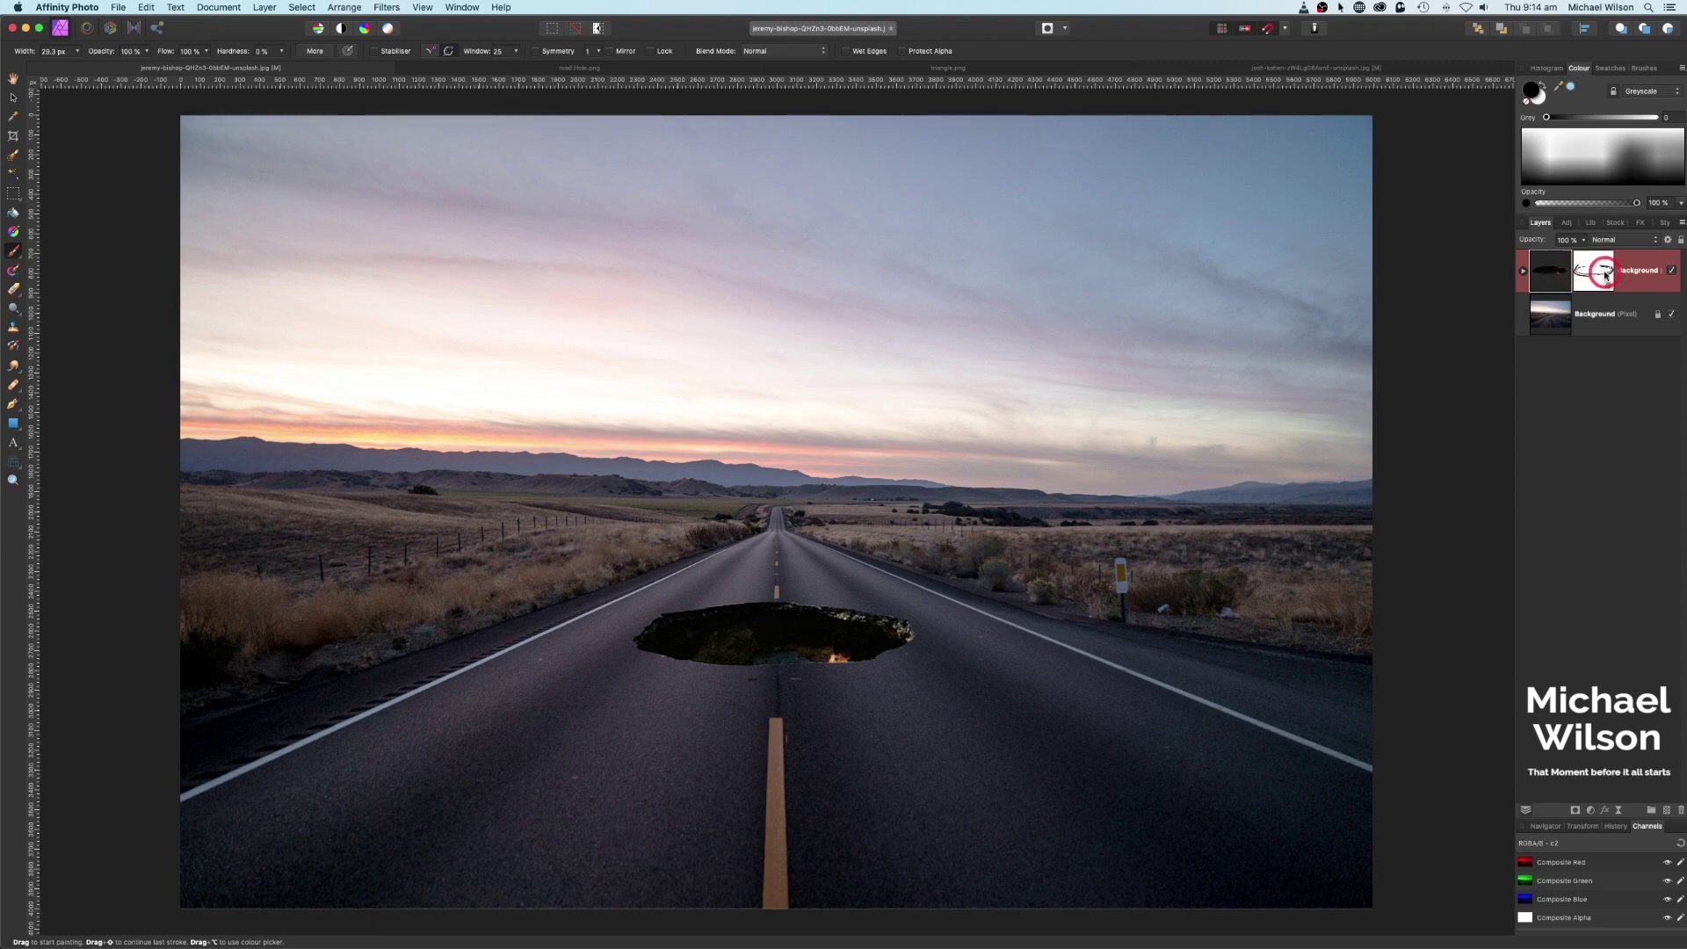
# Add an Outer Shadow with a 100 px radius to the hole layer.
pyautogui.click(1605, 811)
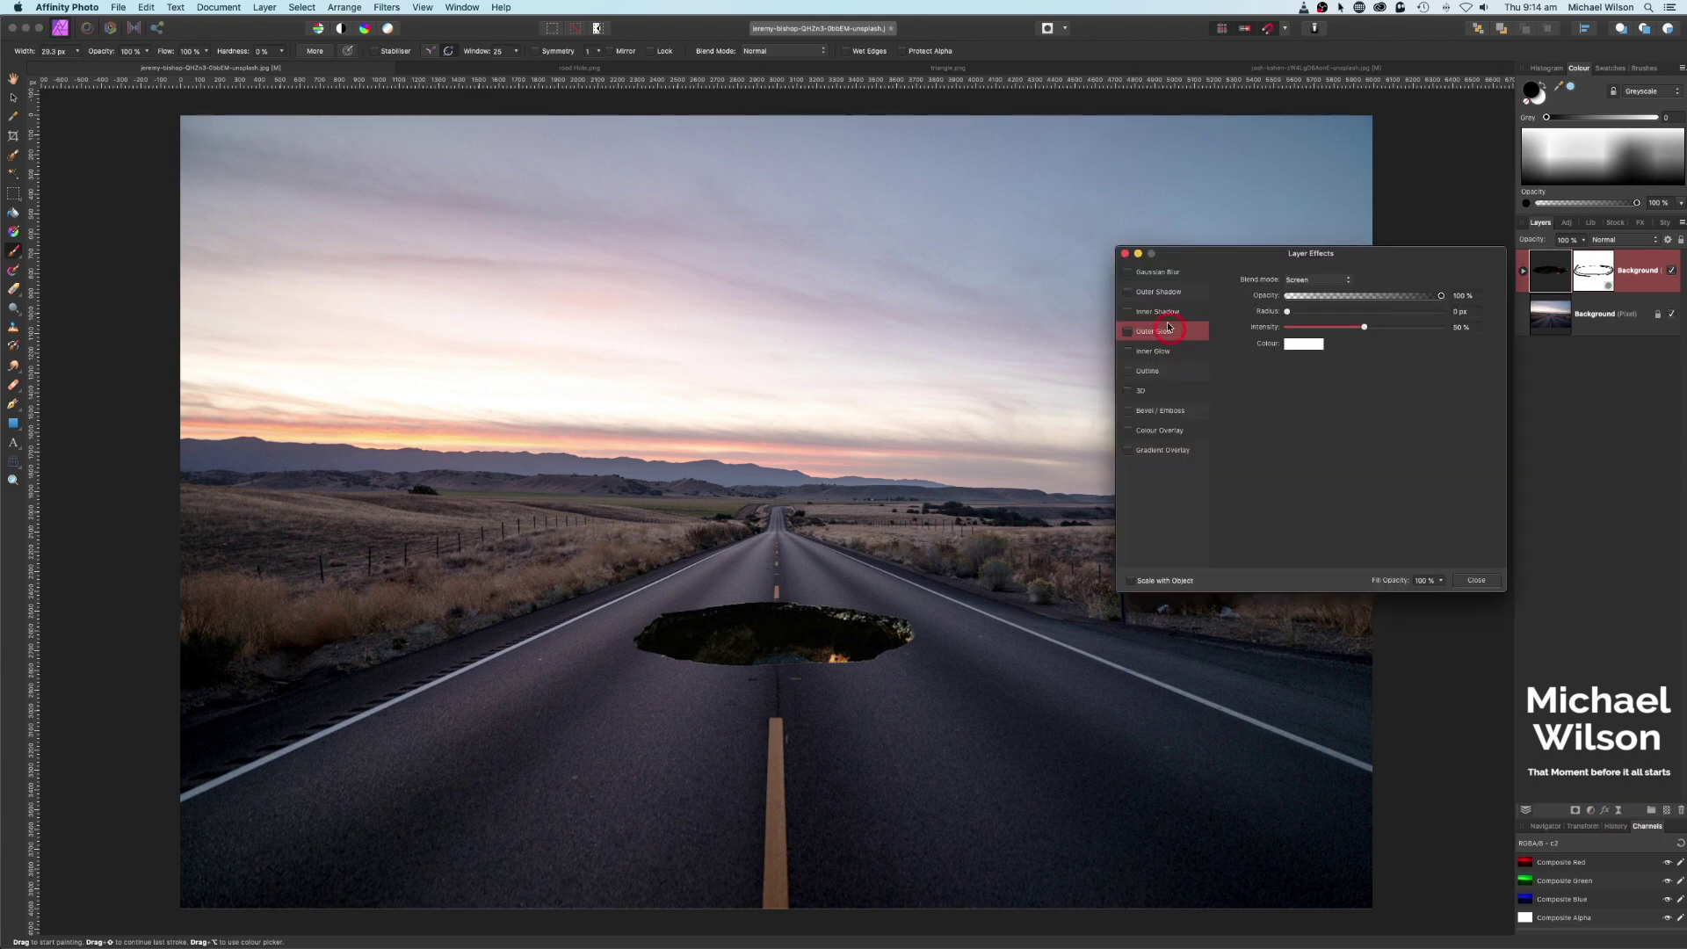
pyautogui.click(1158, 292)
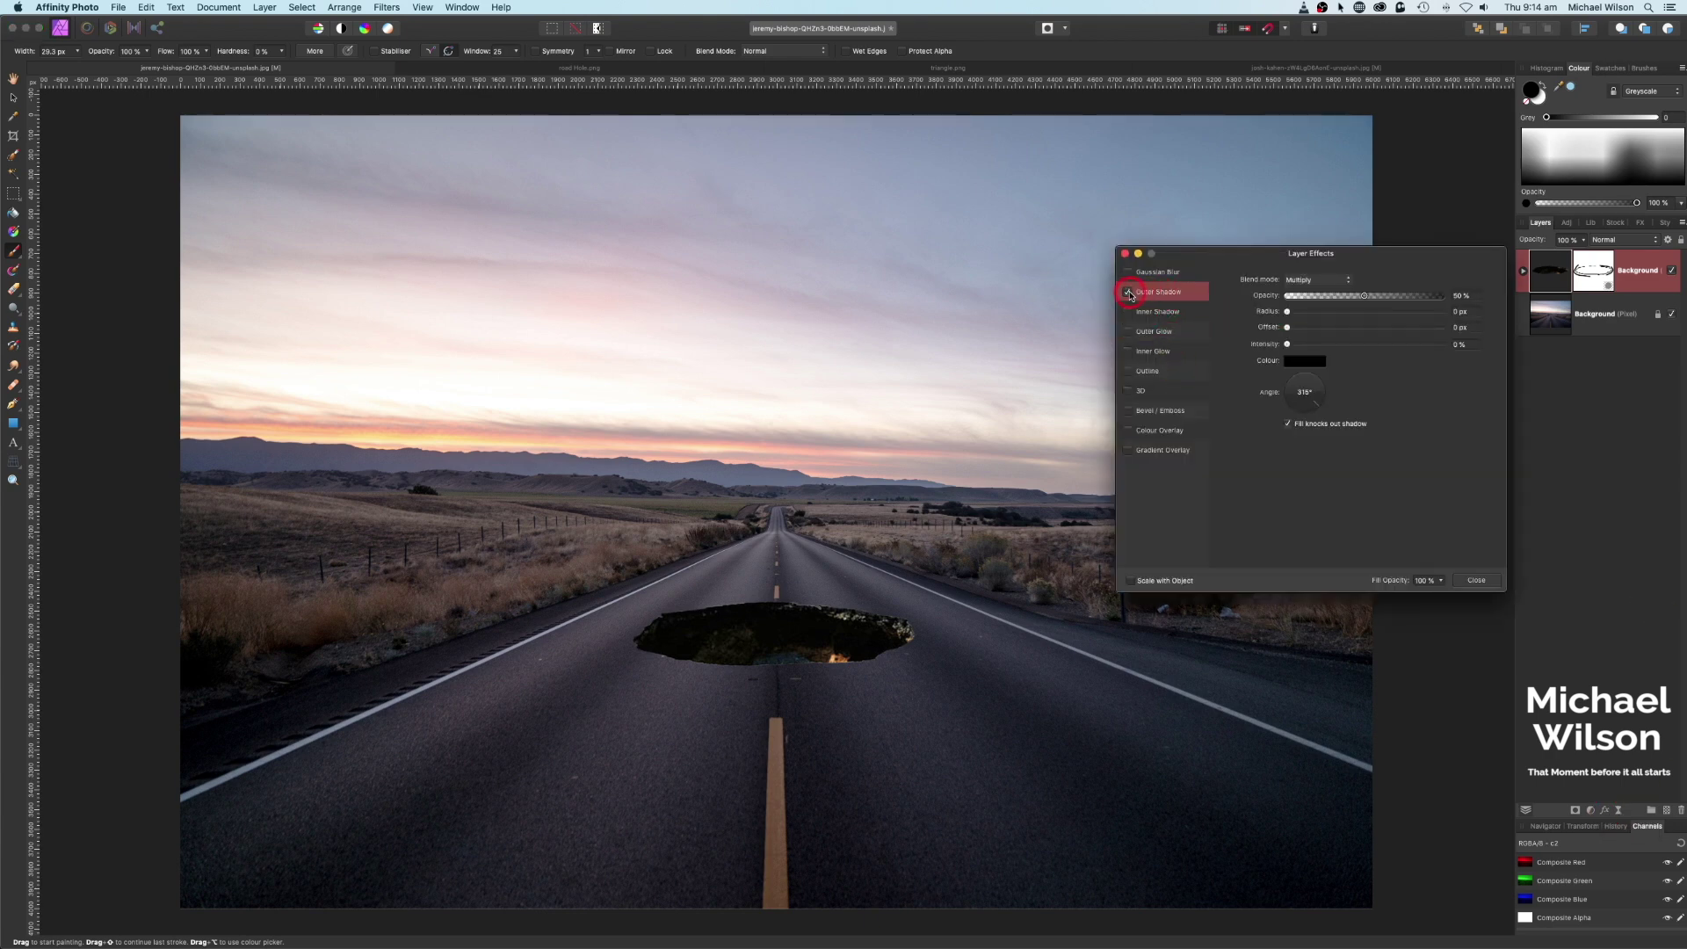
pyautogui.moveTo(1288, 317); pyautogui.dragTo(1423, 320)
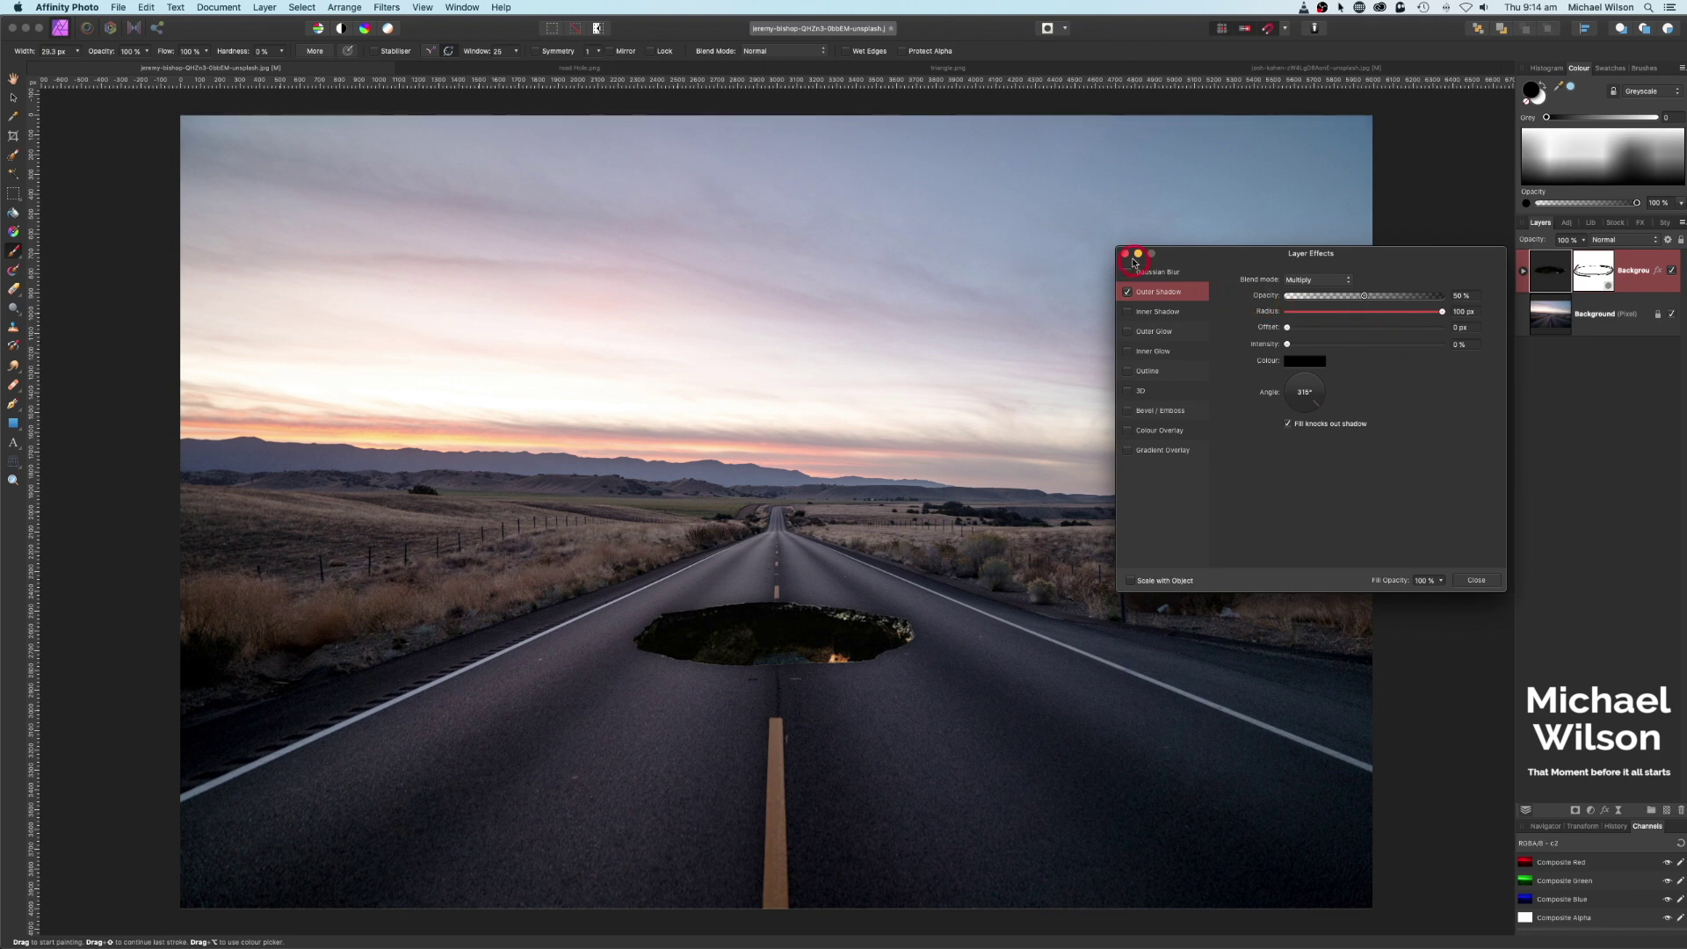
pyautogui.click(1128, 293)
pyautogui.click(1128, 292)
pyautogui.click(1125, 253)
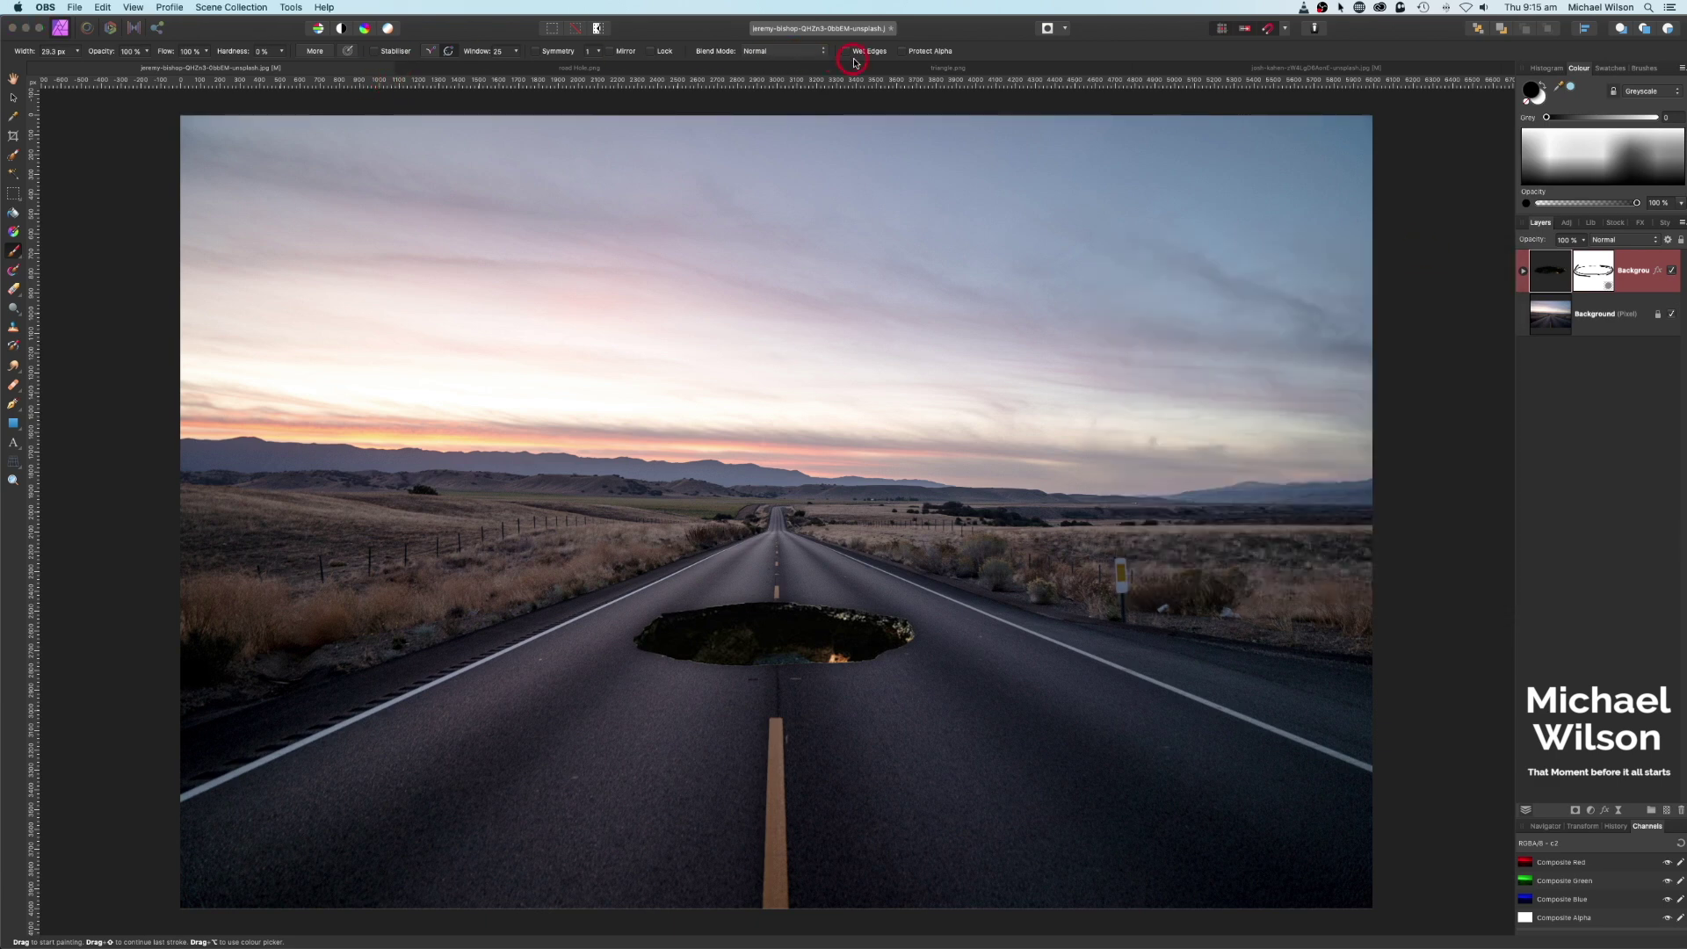
# Switch to the triangle.png image.
pyautogui.click(909, 70)
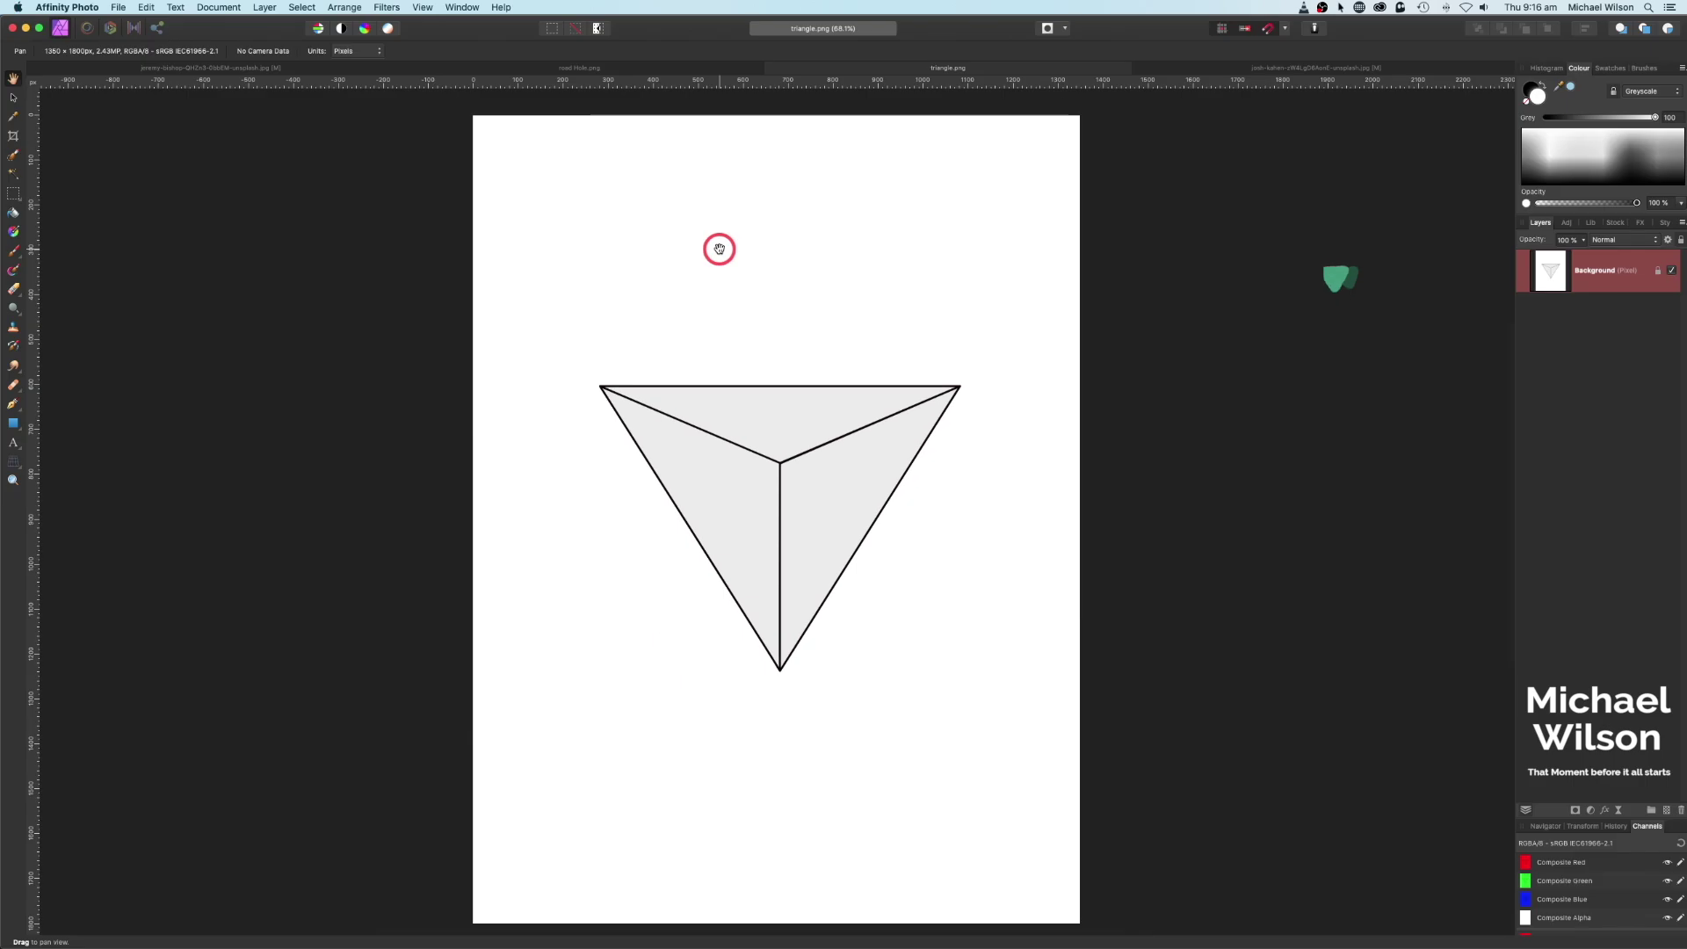
# Paste the triangle image into the road photo and centre it on the canvas.
pyautogui.press('super+c')
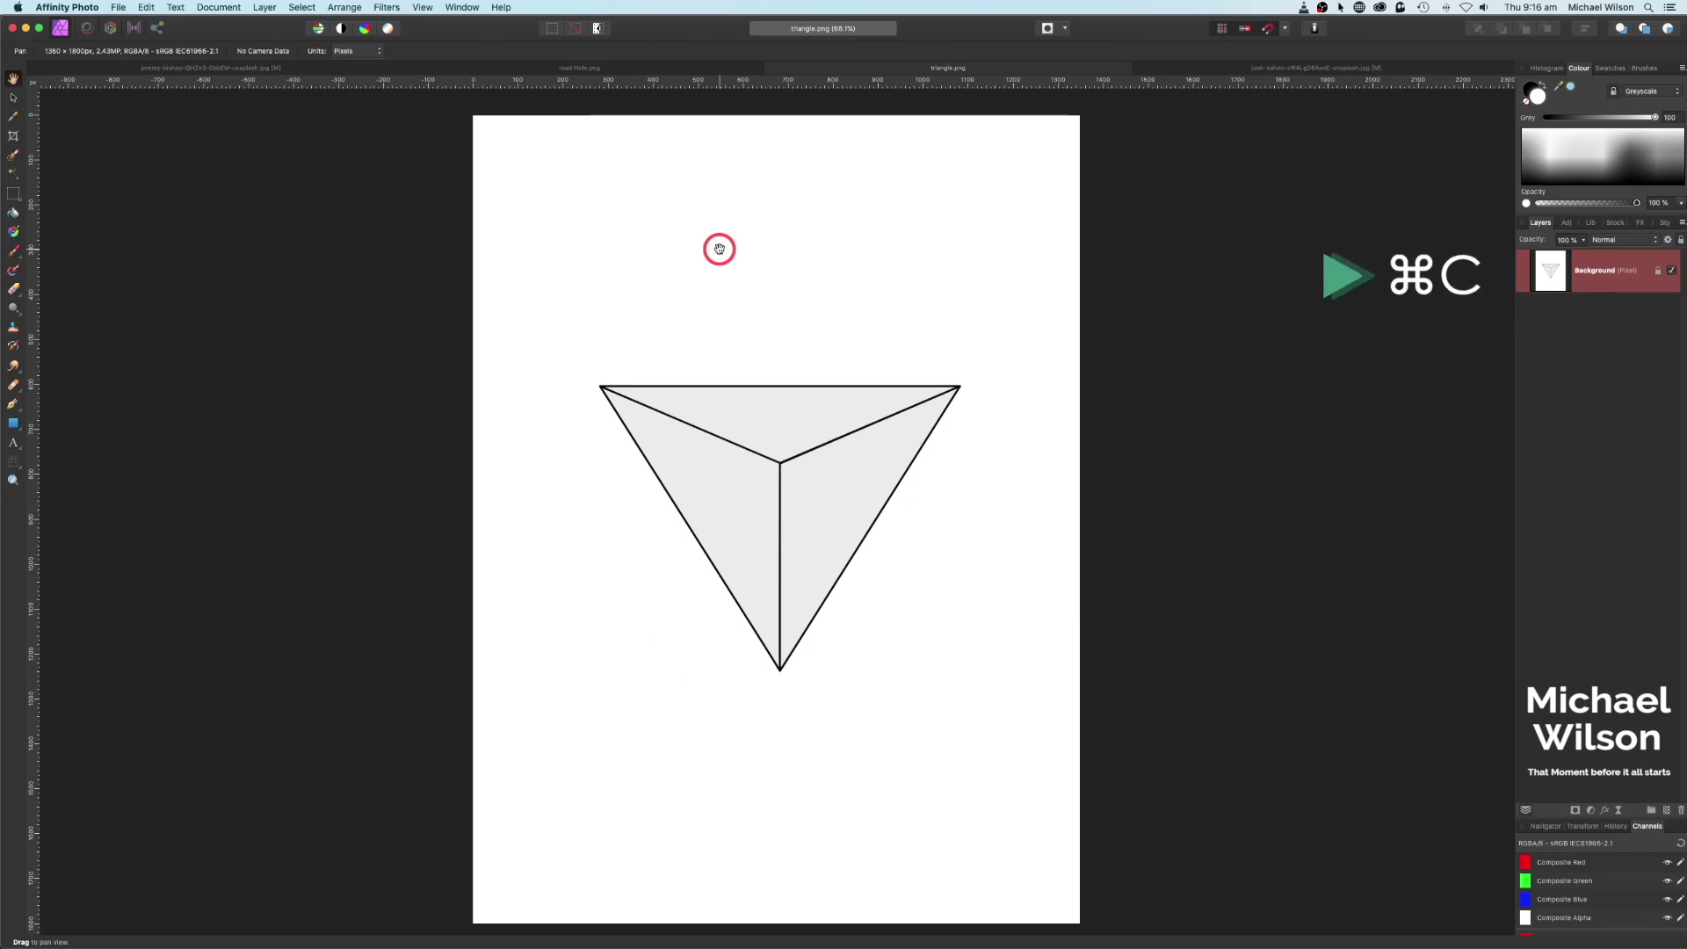
pyautogui.click(249, 68)
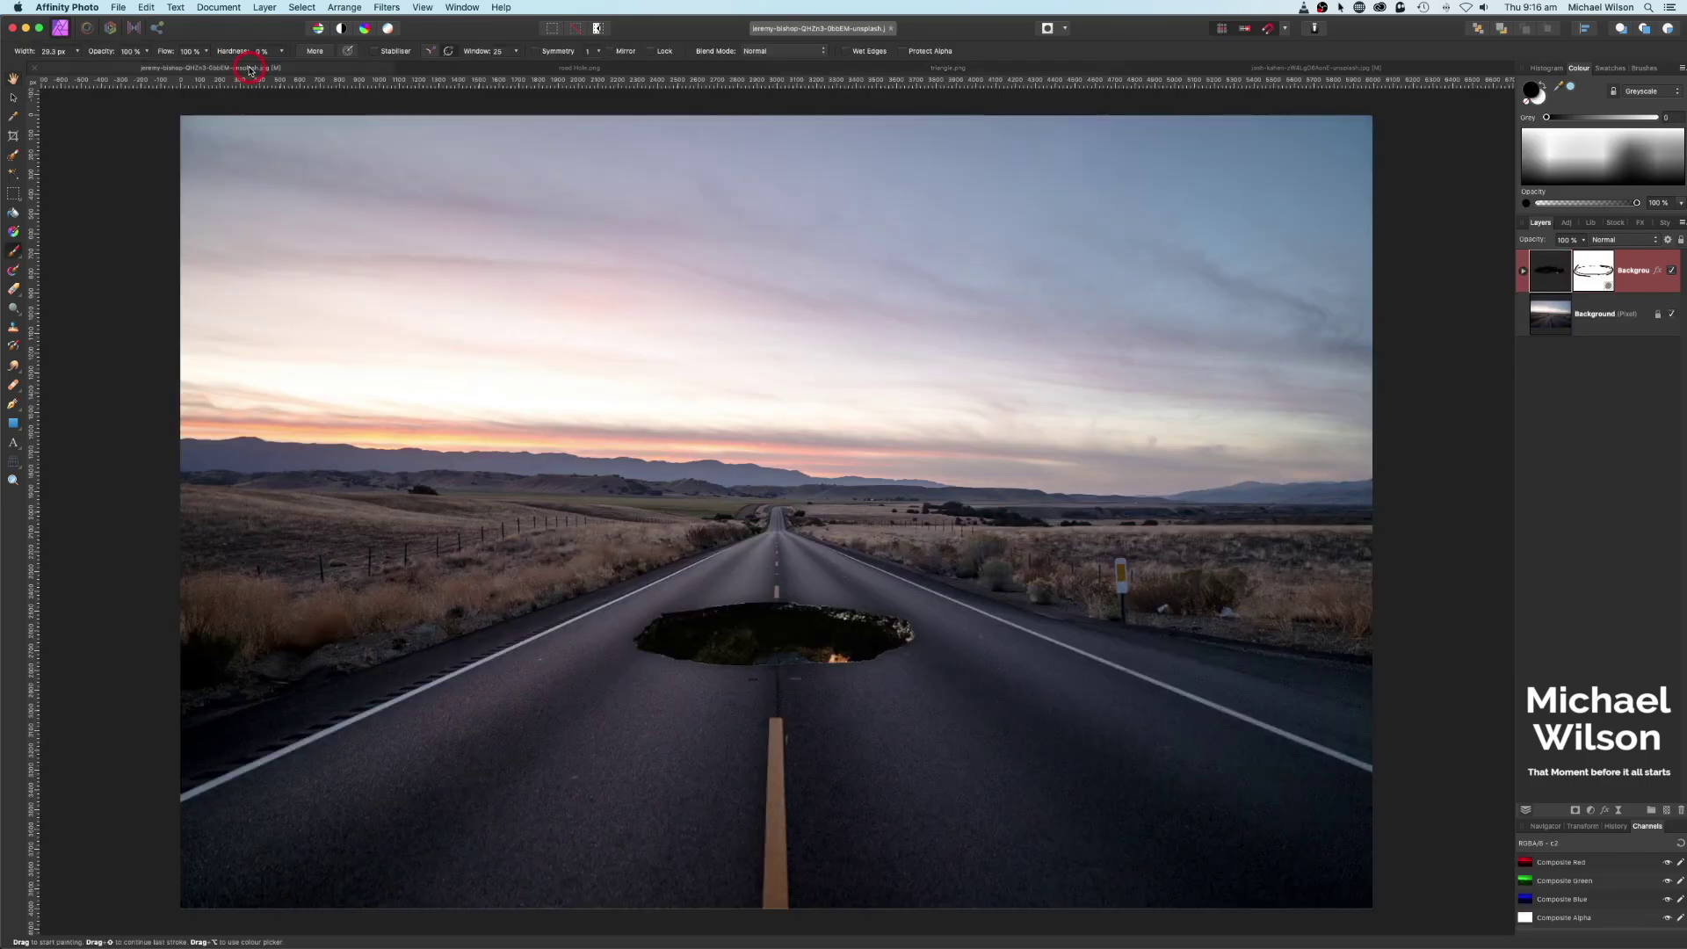
pyautogui.press('super+v')
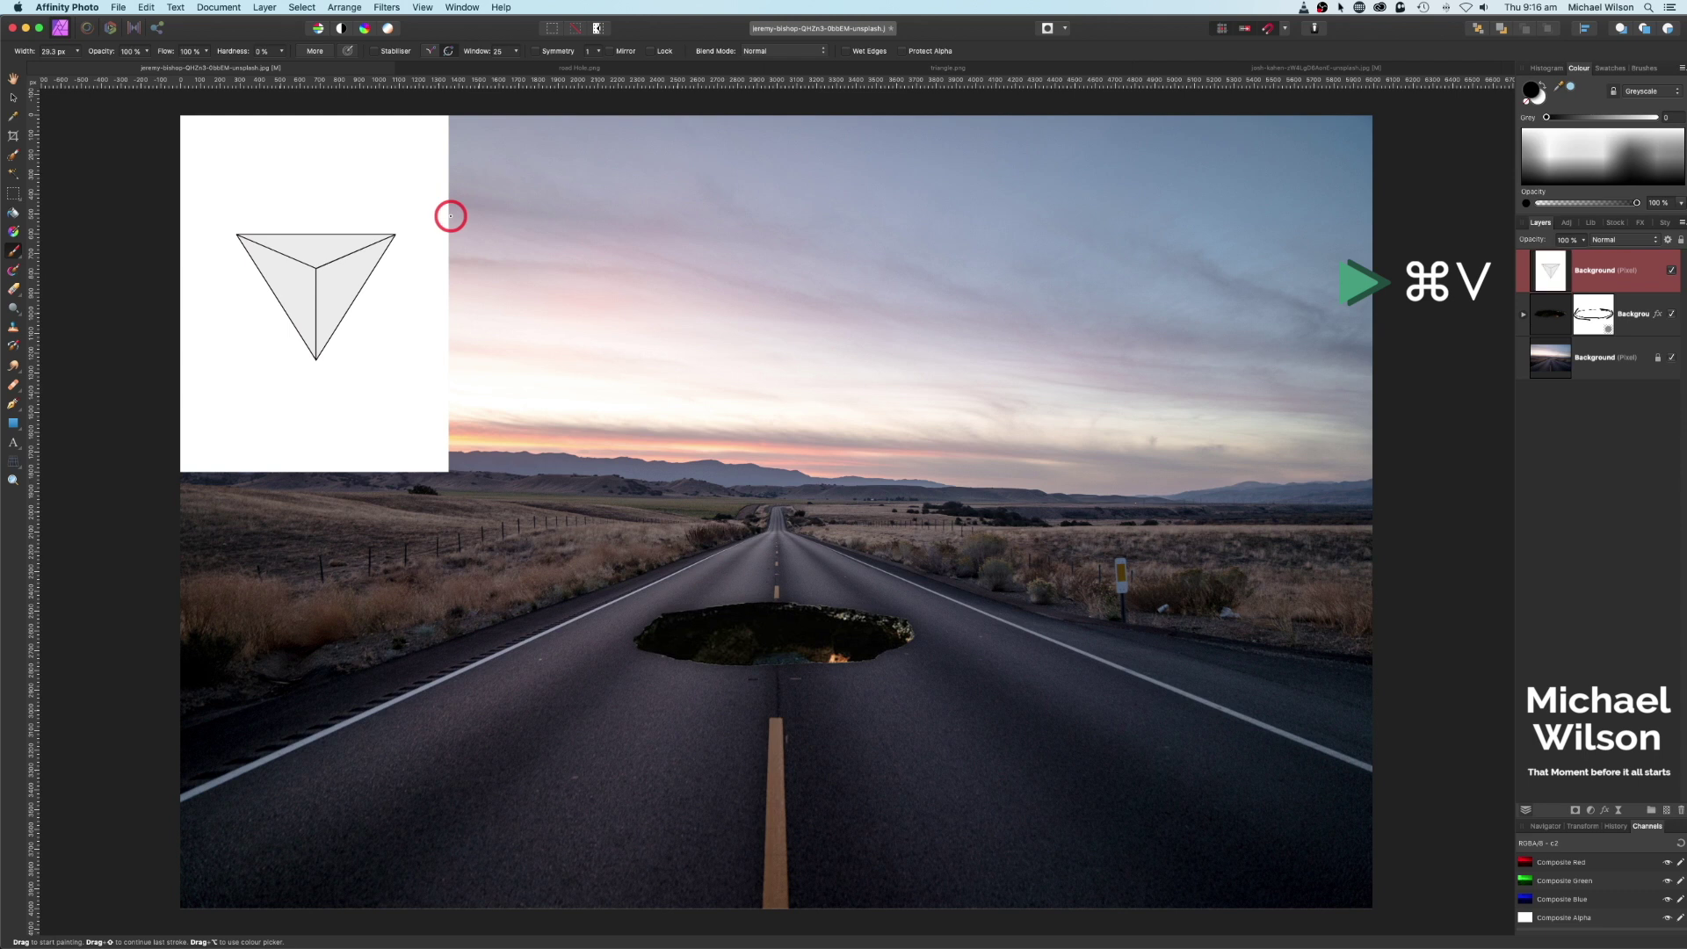
pyautogui.click(14, 99)
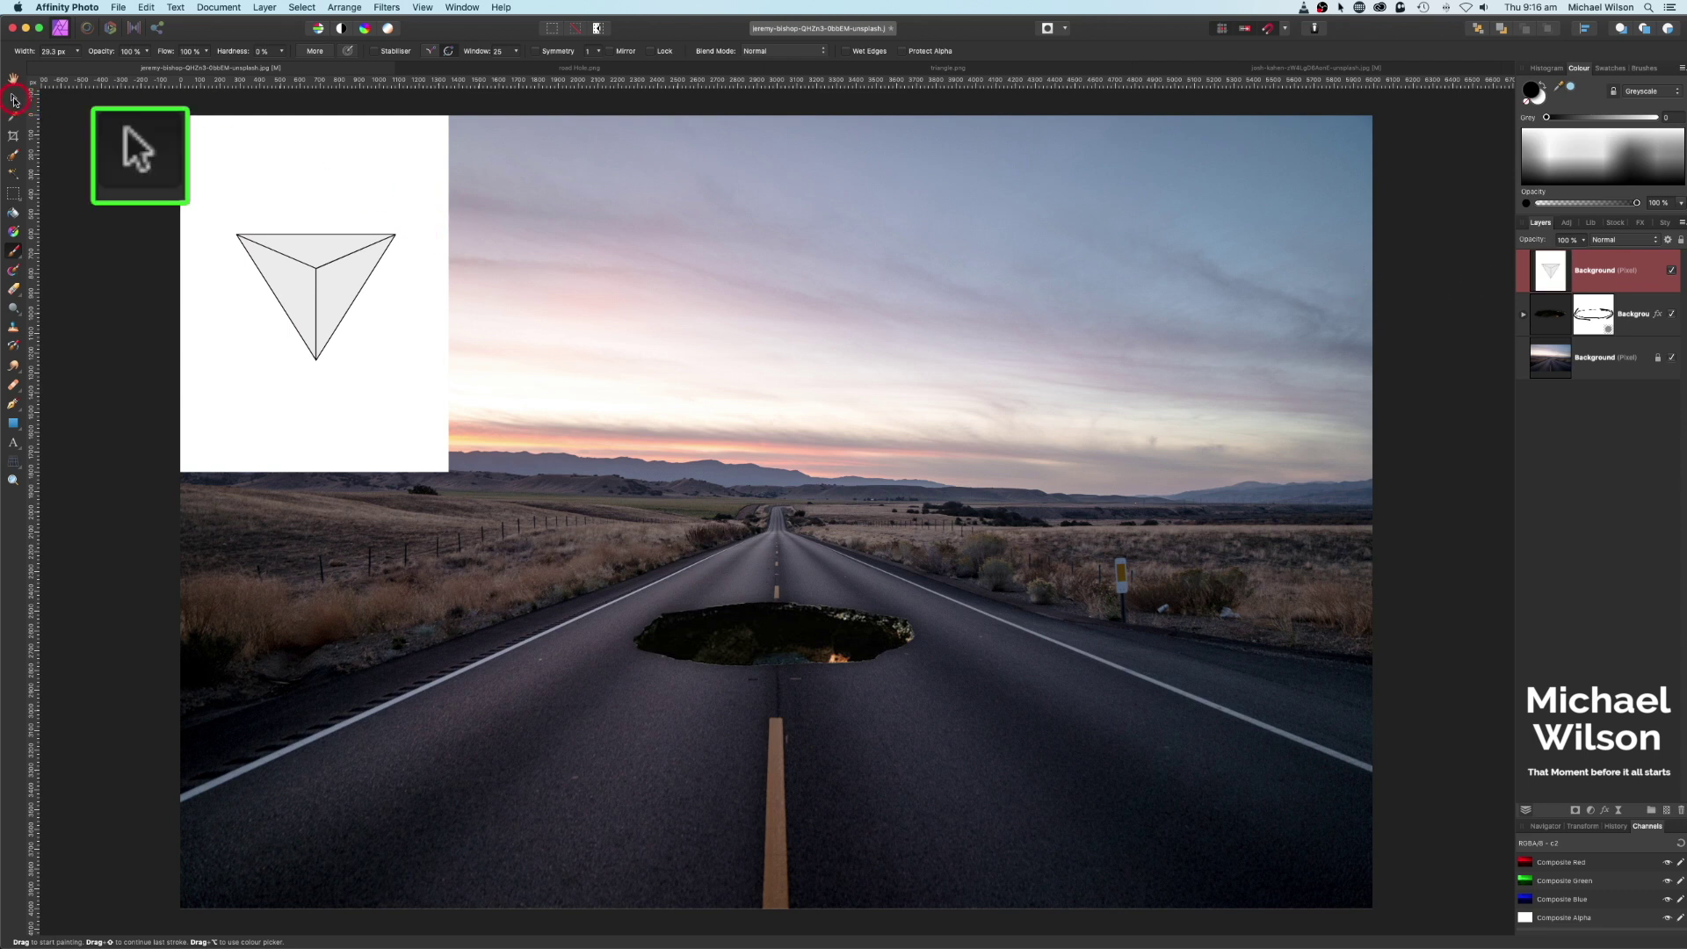
pyautogui.moveTo(288, 242); pyautogui.dragTo(756, 357)
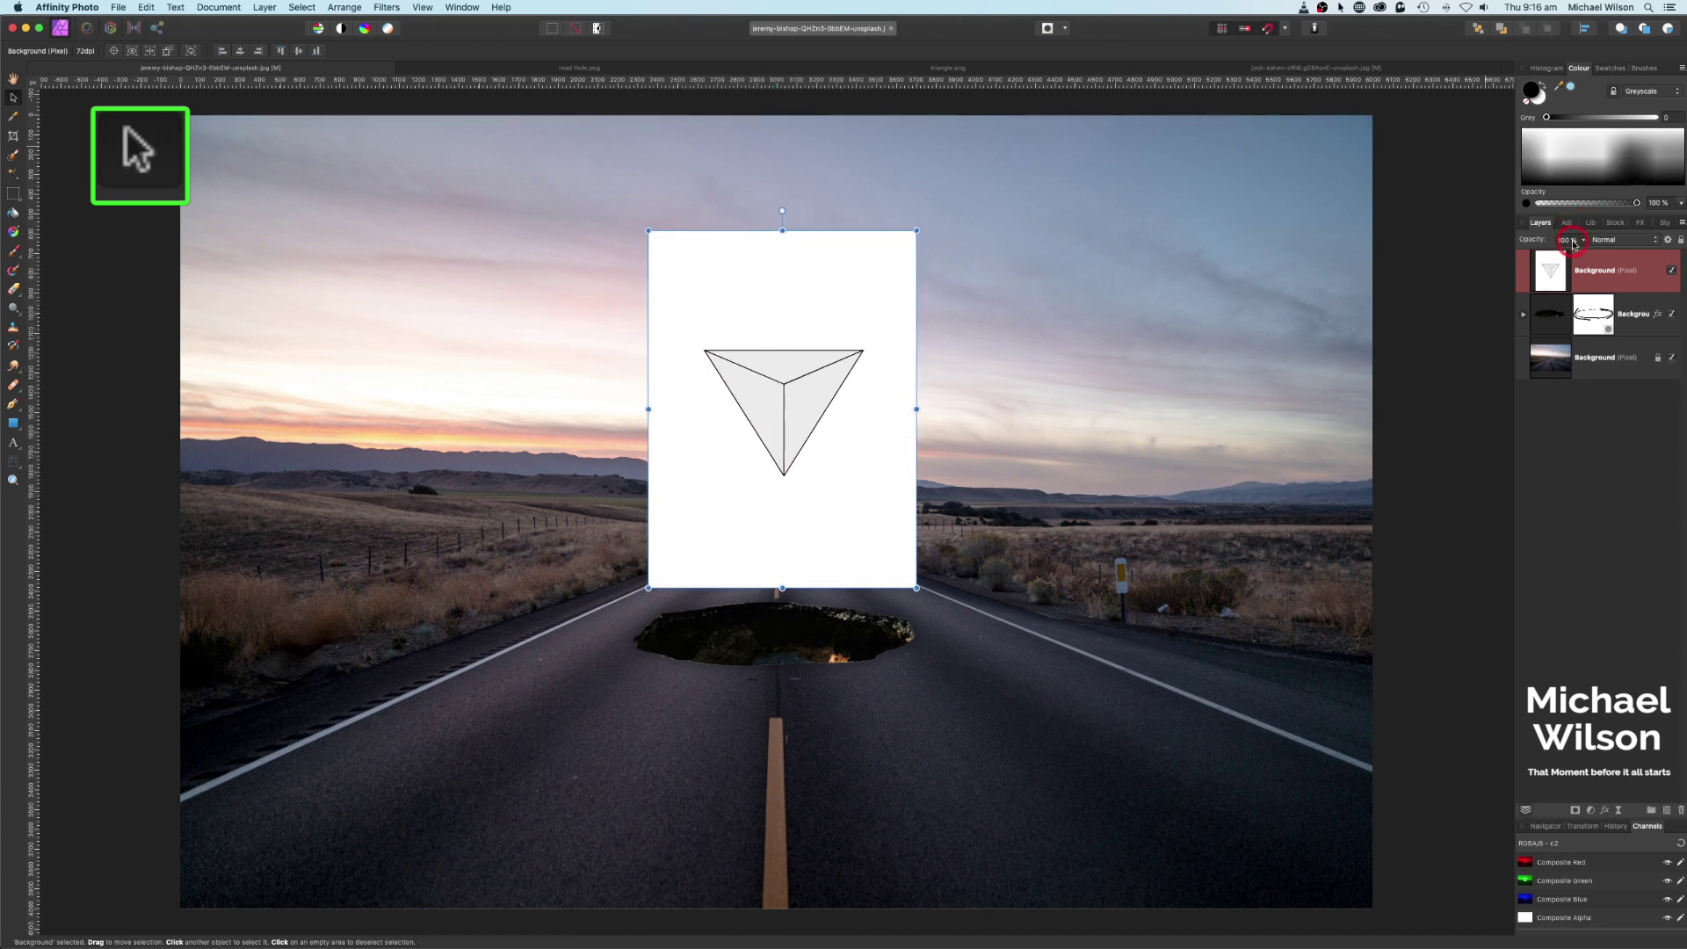
# Drop the triangle layer to 50% opacity and scale it up from all four corners over the hole.
pyautogui.moveTo(1586, 244); pyautogui.dragTo(1528, 257)
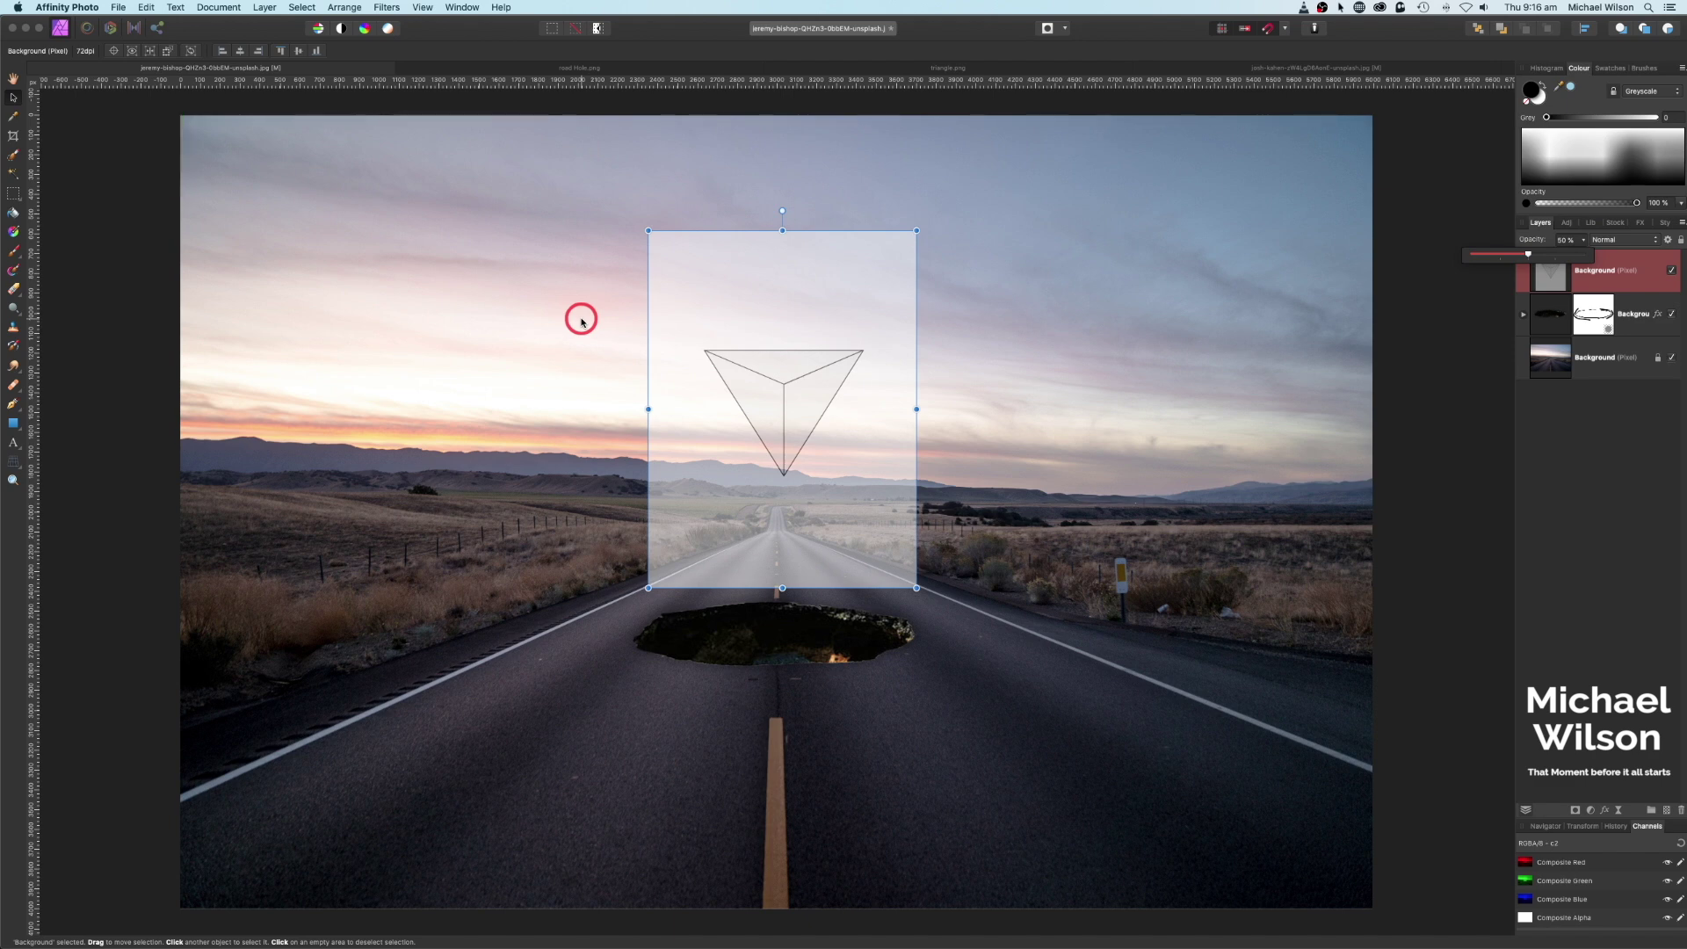
pyautogui.press('super+minus')
pyautogui.press('super+minus')
pyautogui.moveTo(690, 560); pyautogui.dragTo(596, 681)
pyautogui.moveTo(868, 681); pyautogui.dragTo(954, 797)
pyautogui.moveTo(597, 321); pyautogui.dragTo(503, 196)
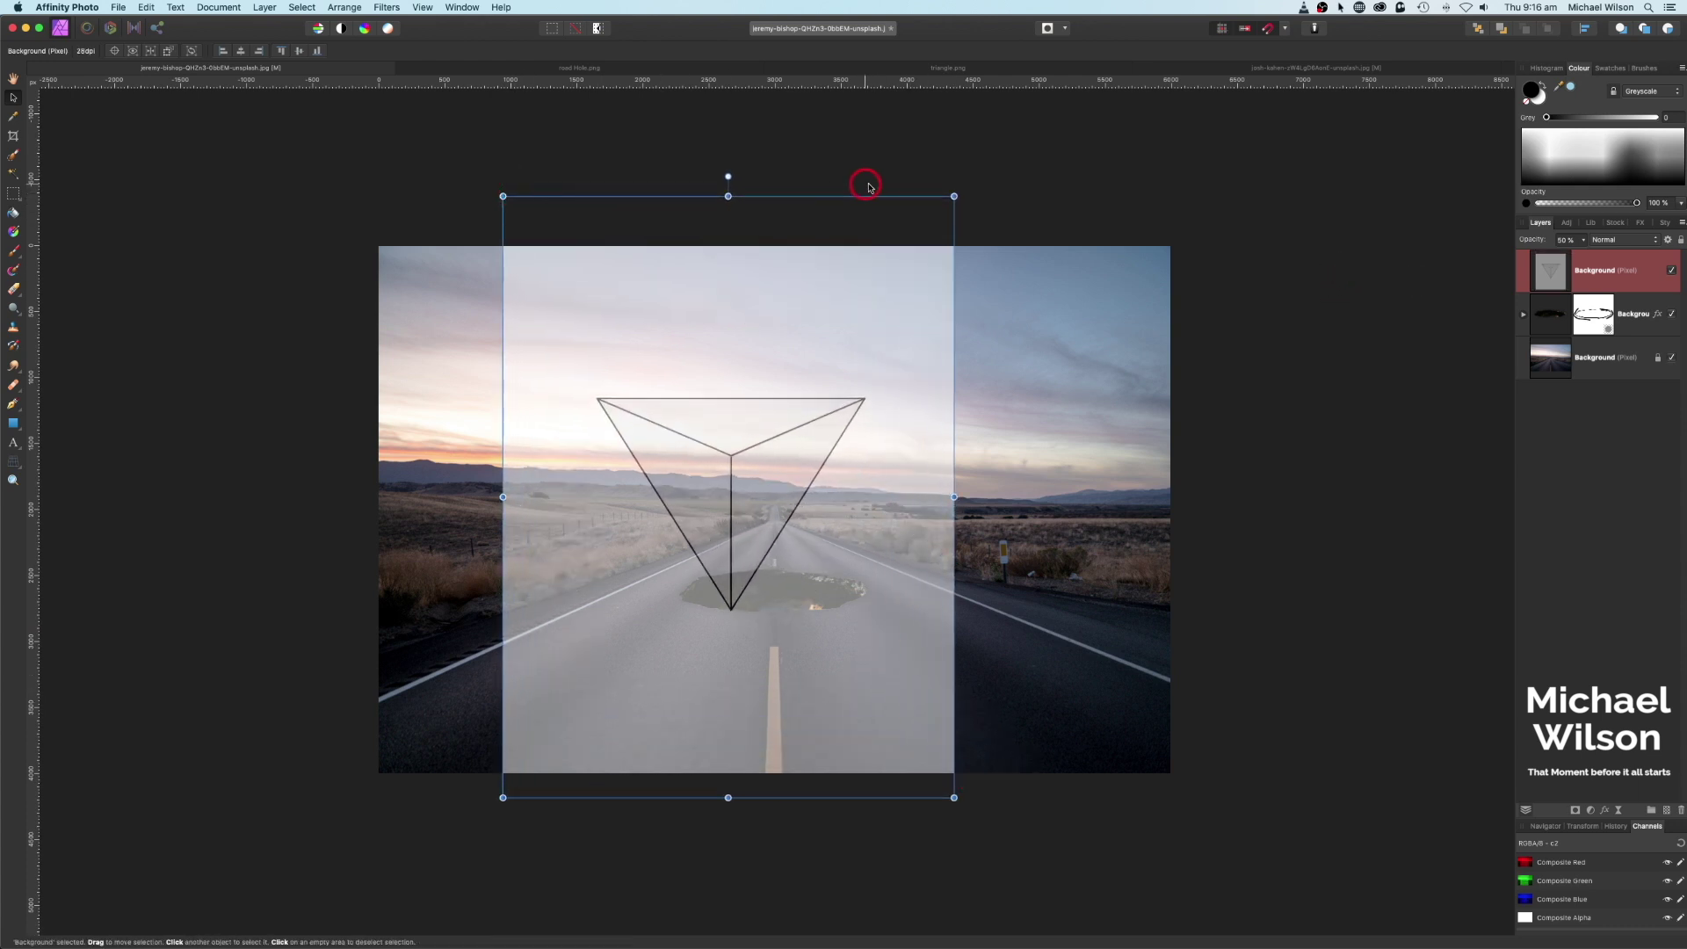
pyautogui.moveTo(955, 199); pyautogui.dragTo(1024, 154)
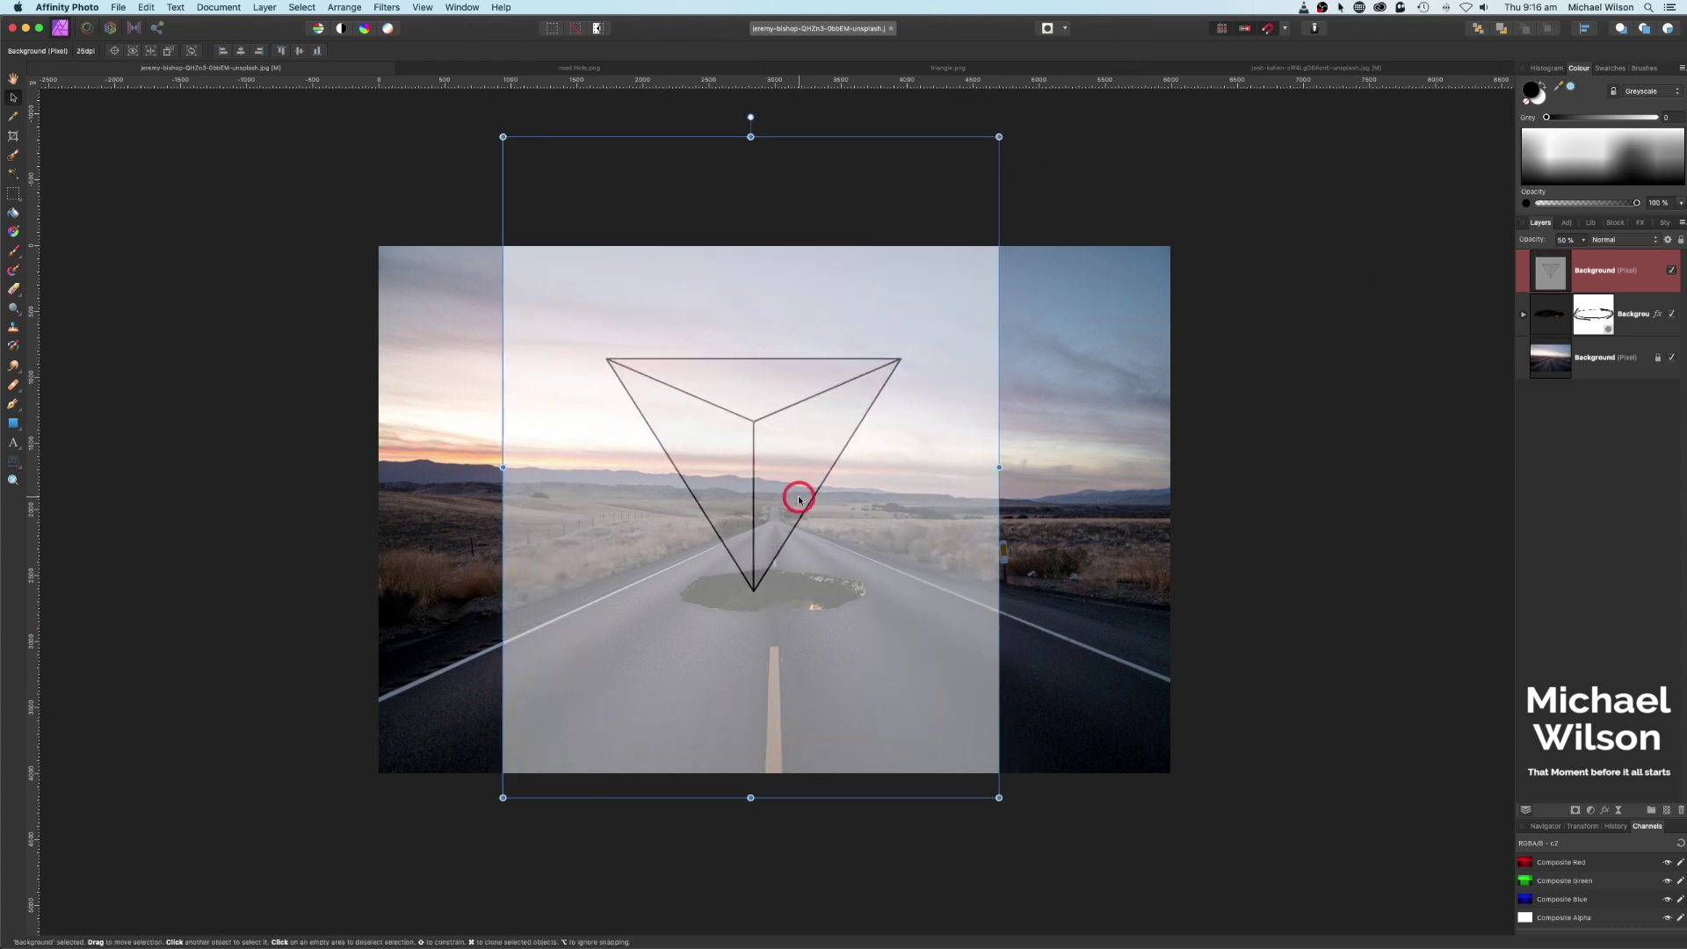
pyautogui.moveTo(799, 493); pyautogui.dragTo(806, 483)
pyautogui.press('super+plus')
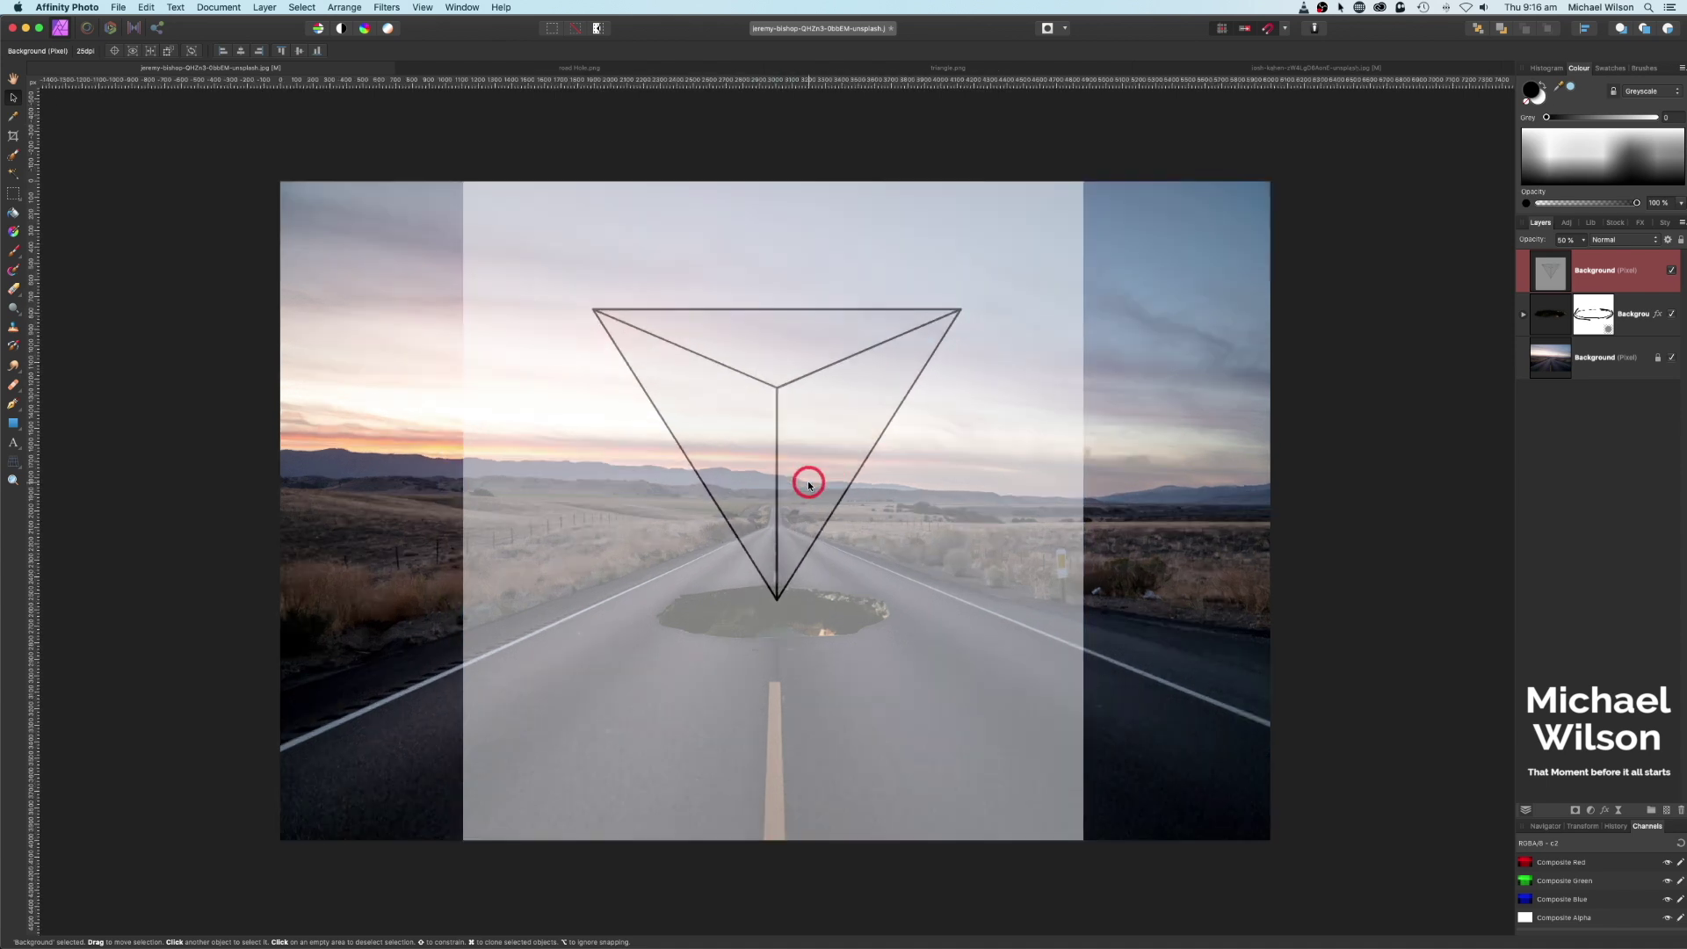
pyautogui.press('super+minus')
pyautogui.press('super+plus')
pyautogui.moveTo(801, 456); pyautogui.dragTo(806, 531)
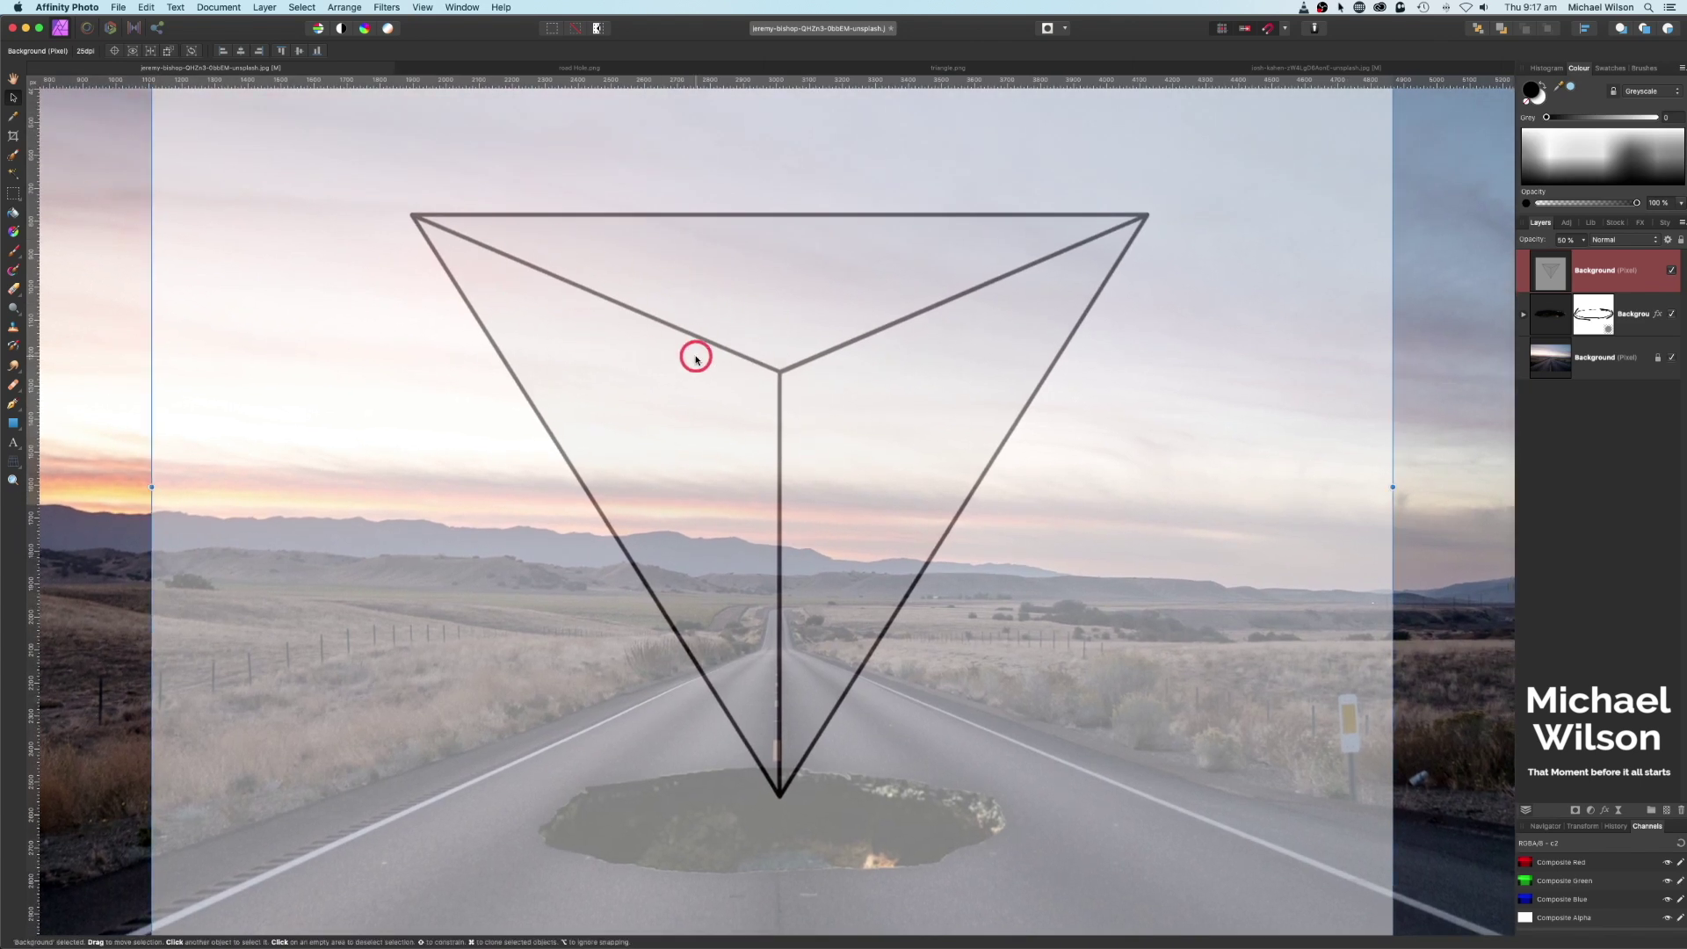
pyautogui.moveTo(1621, 272); pyautogui.dragTo(1572, 271)
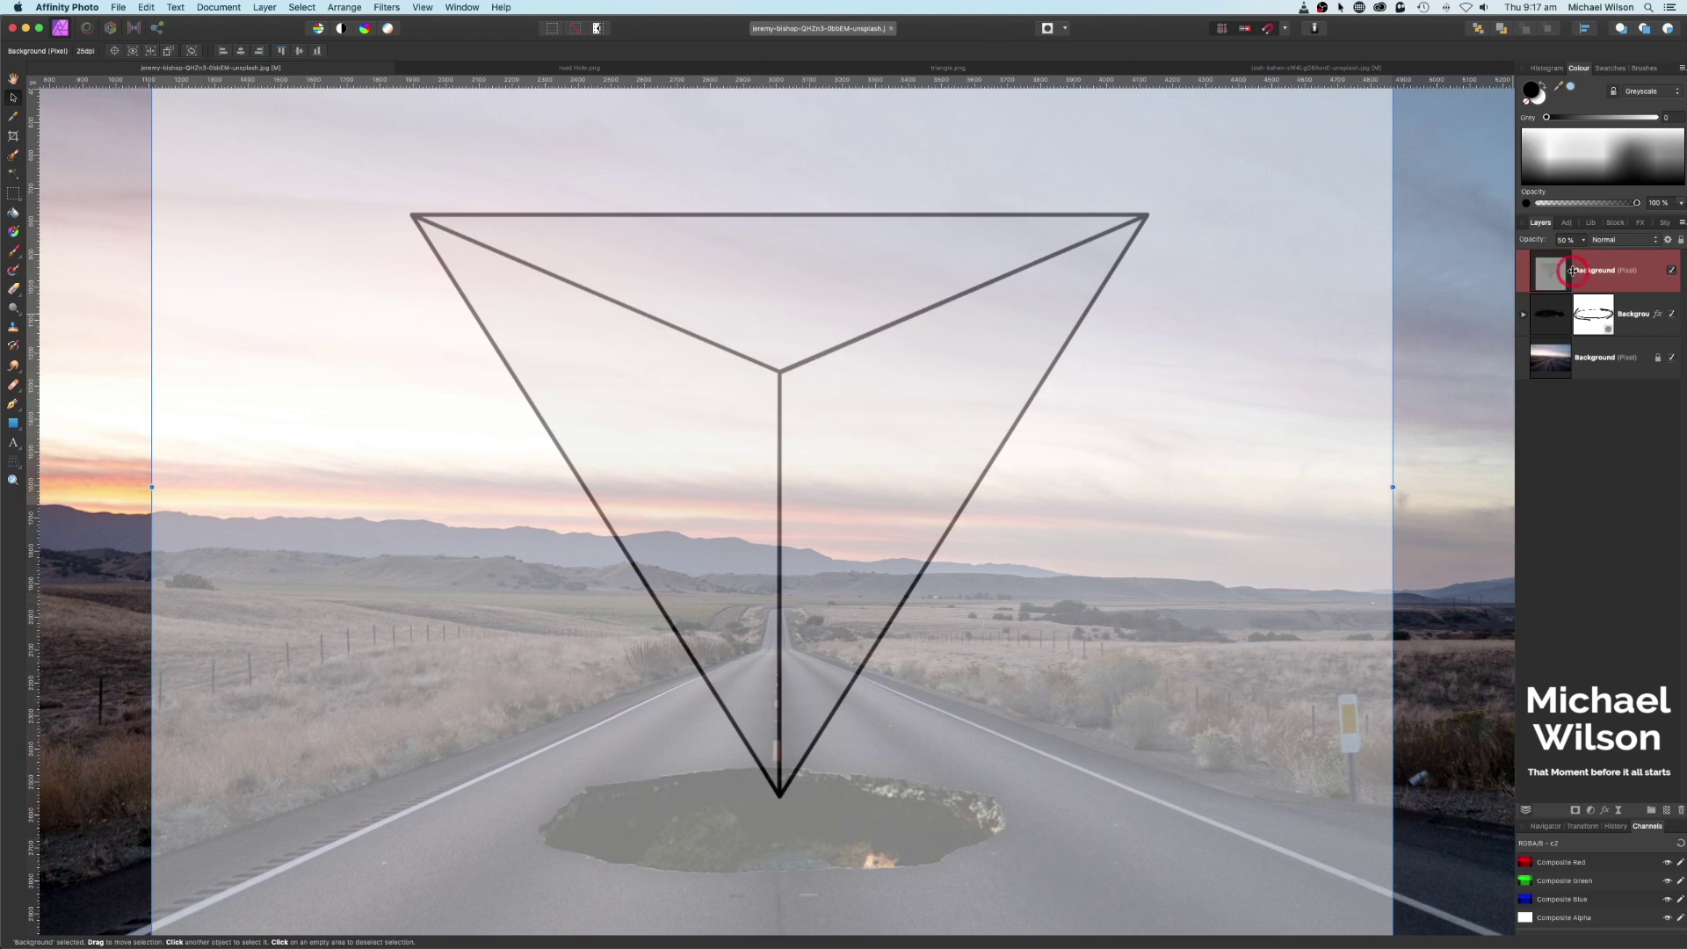
# With the Pen tool, no fill and snapping off, trace from the top-right corner through the centre to the bottom tip.
pyautogui.click(14, 406)
pyautogui.click(168, 50)
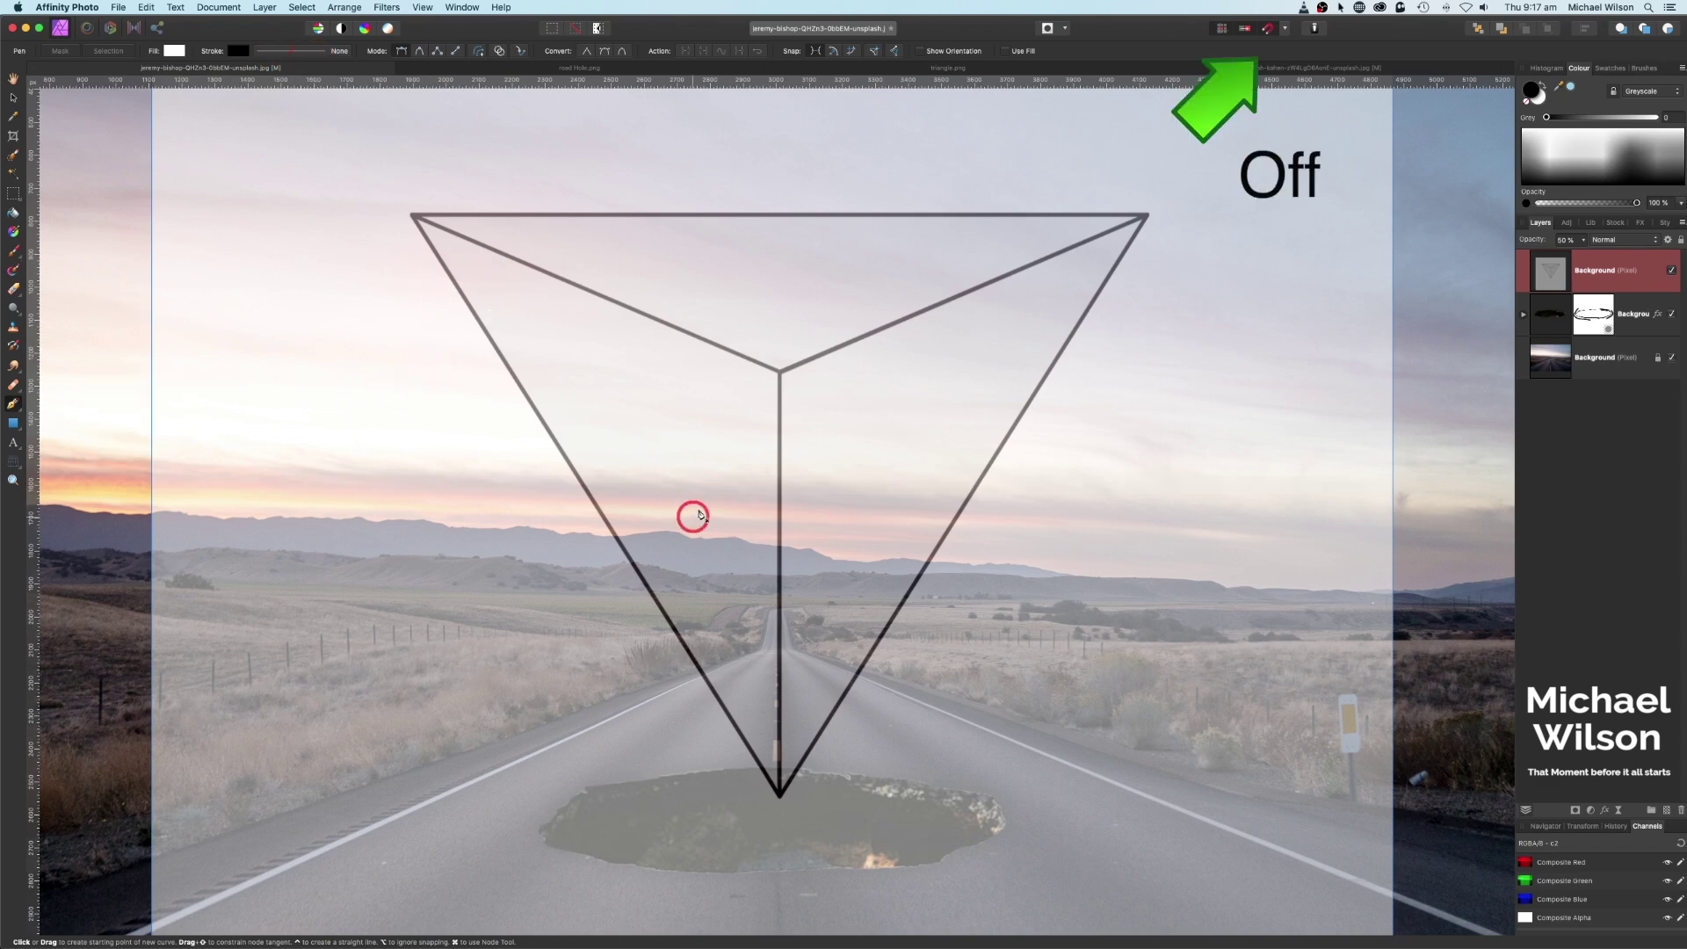
pyautogui.click(1268, 31)
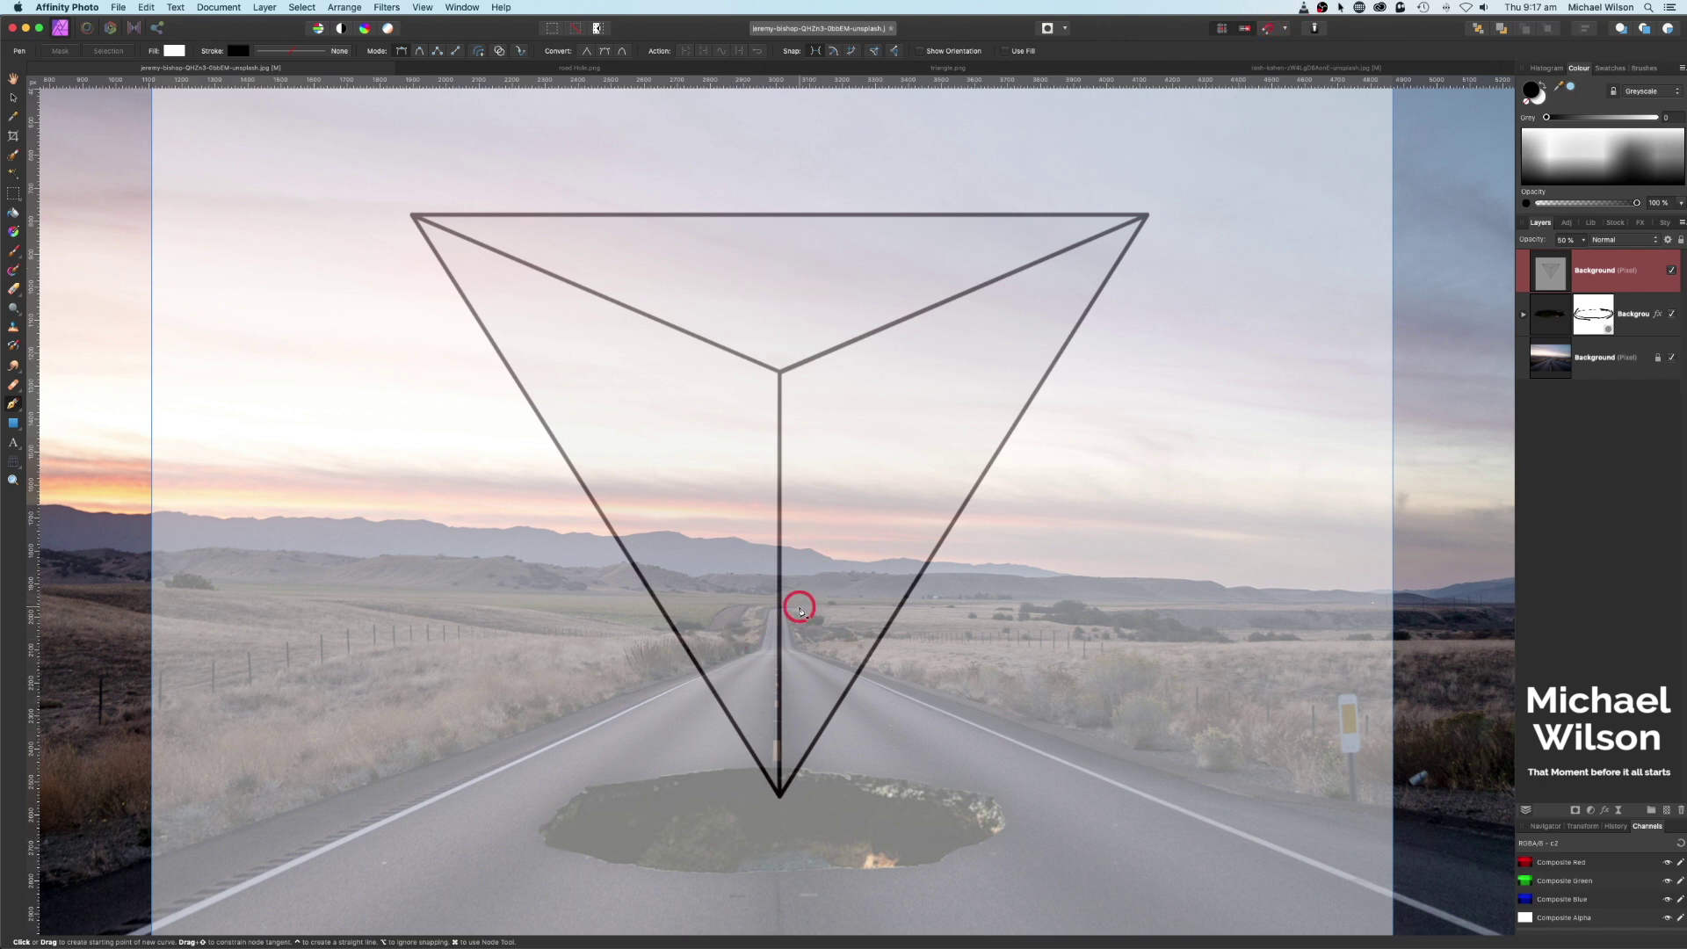
pyautogui.click(779, 798)
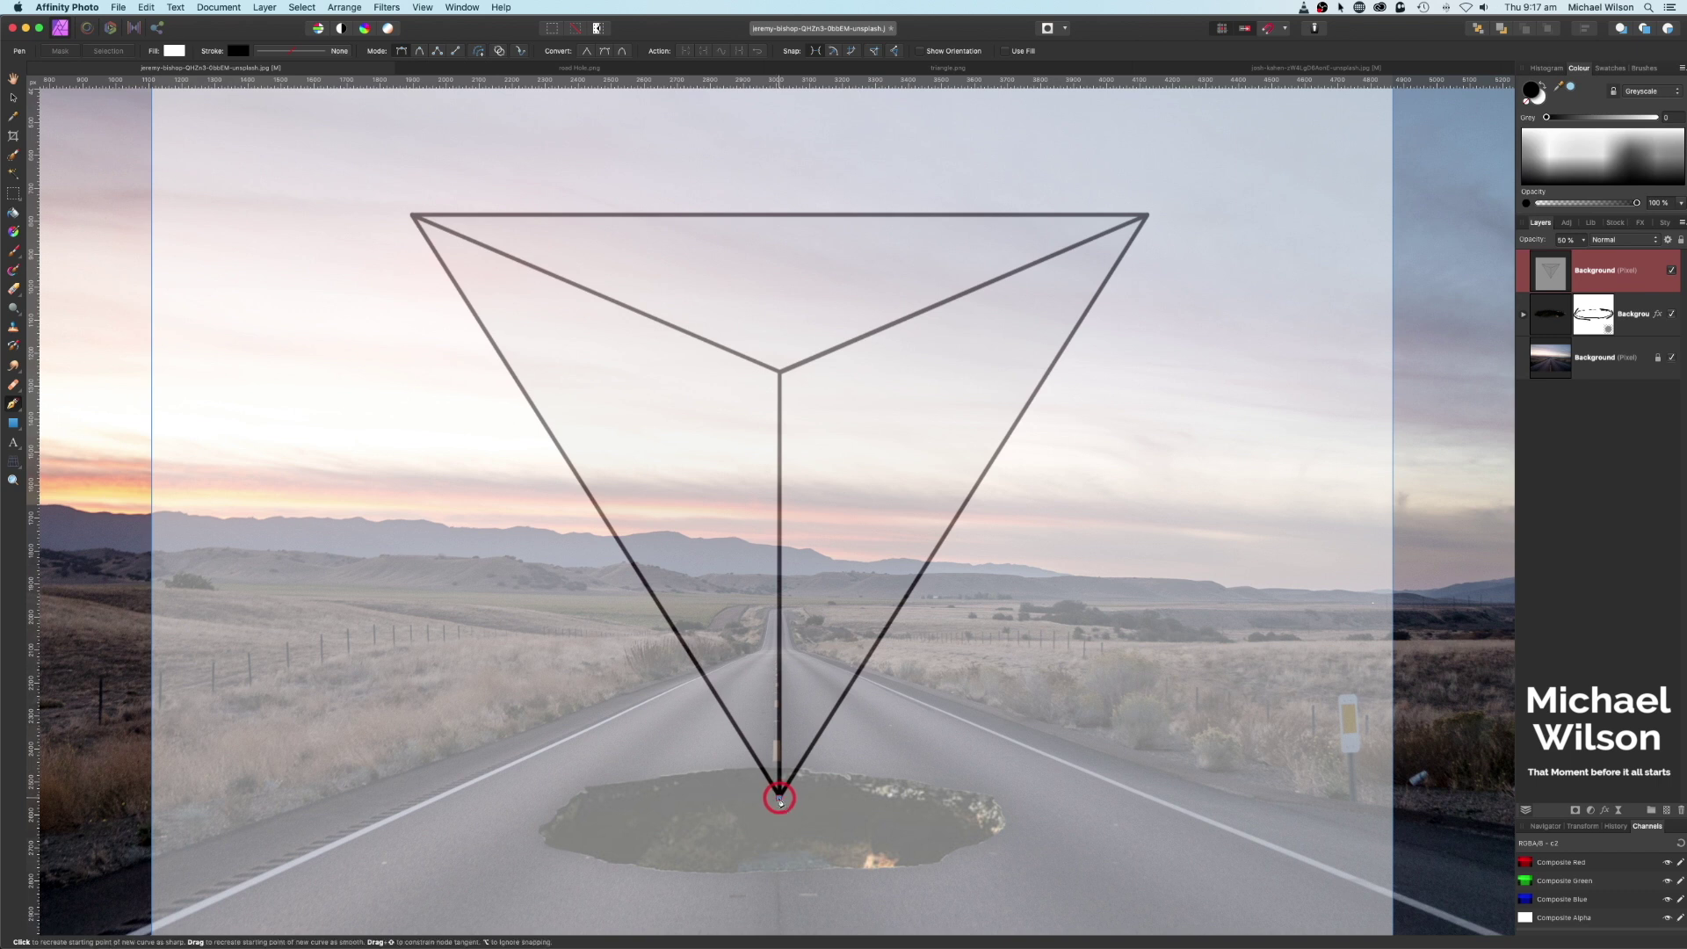
pyautogui.click(1149, 214)
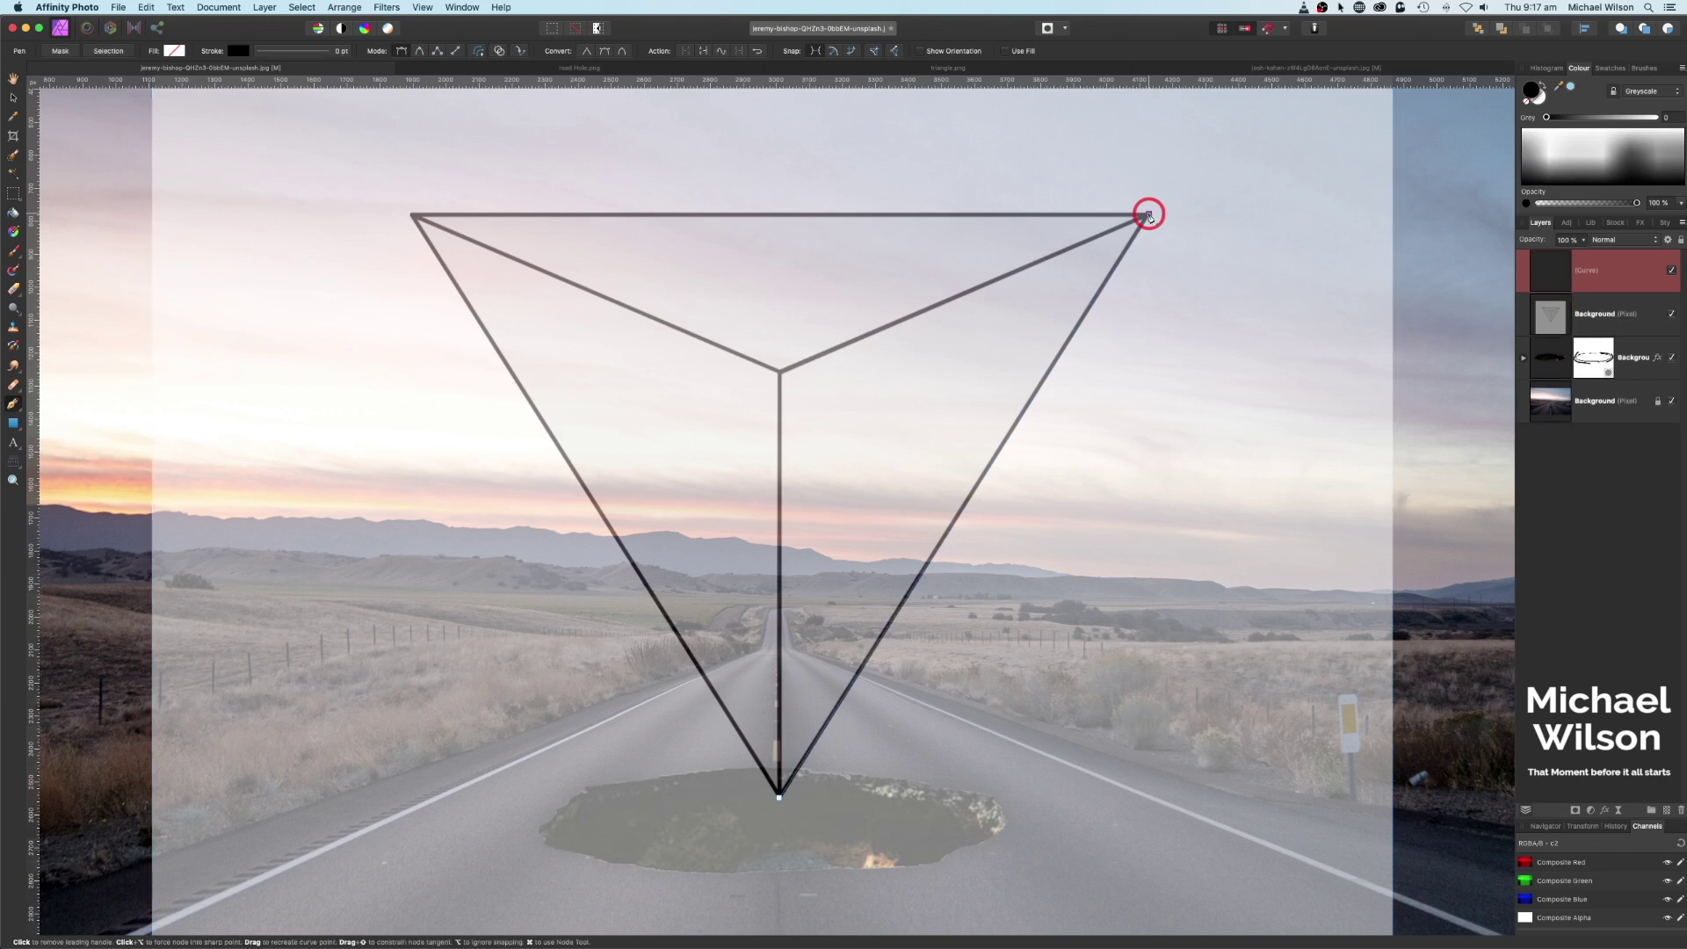
pyautogui.click(780, 373)
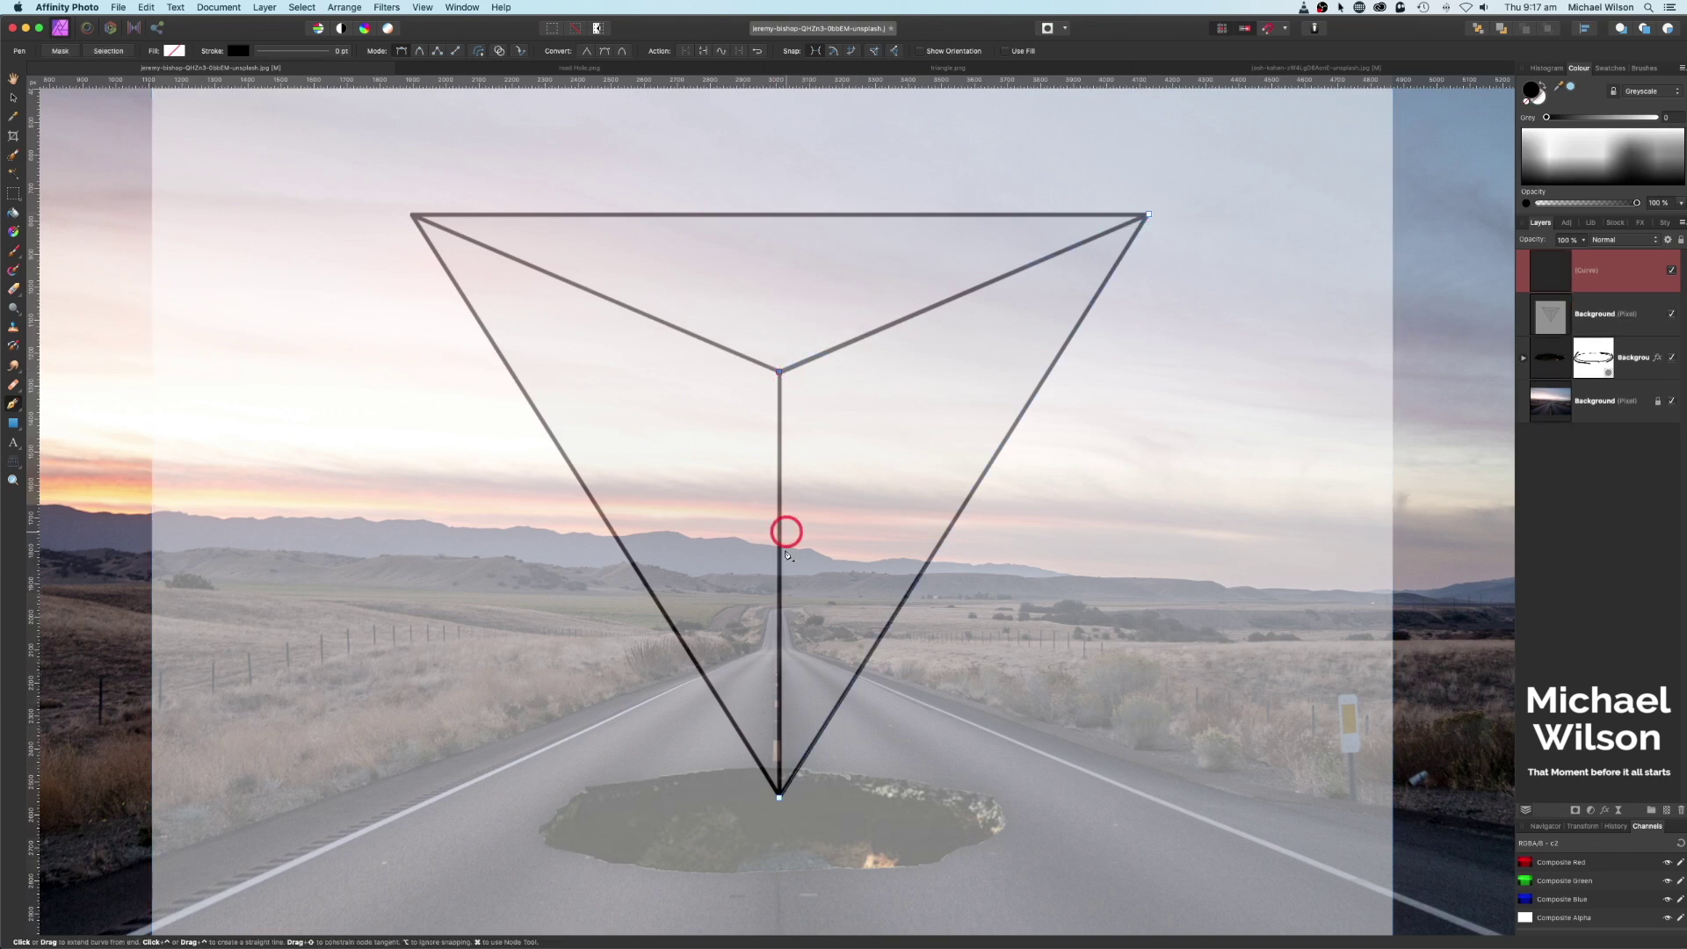
pyautogui.click(779, 797)
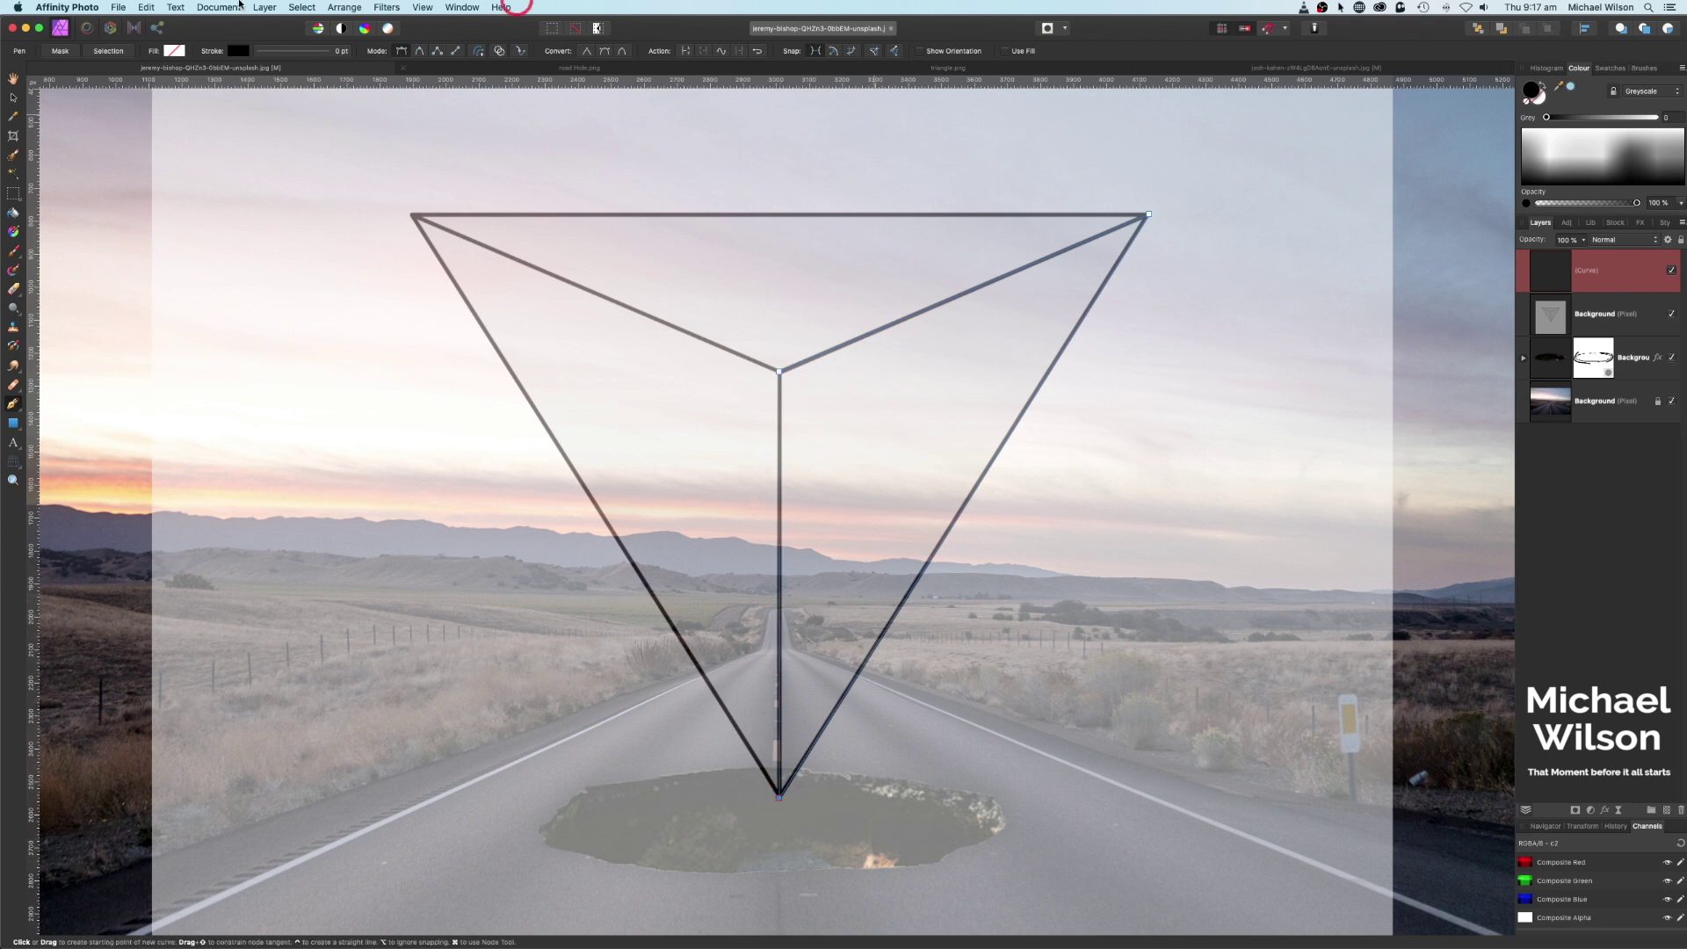
# Fill the right face of the triangle with black from the swatches.
pyautogui.click(174, 51)
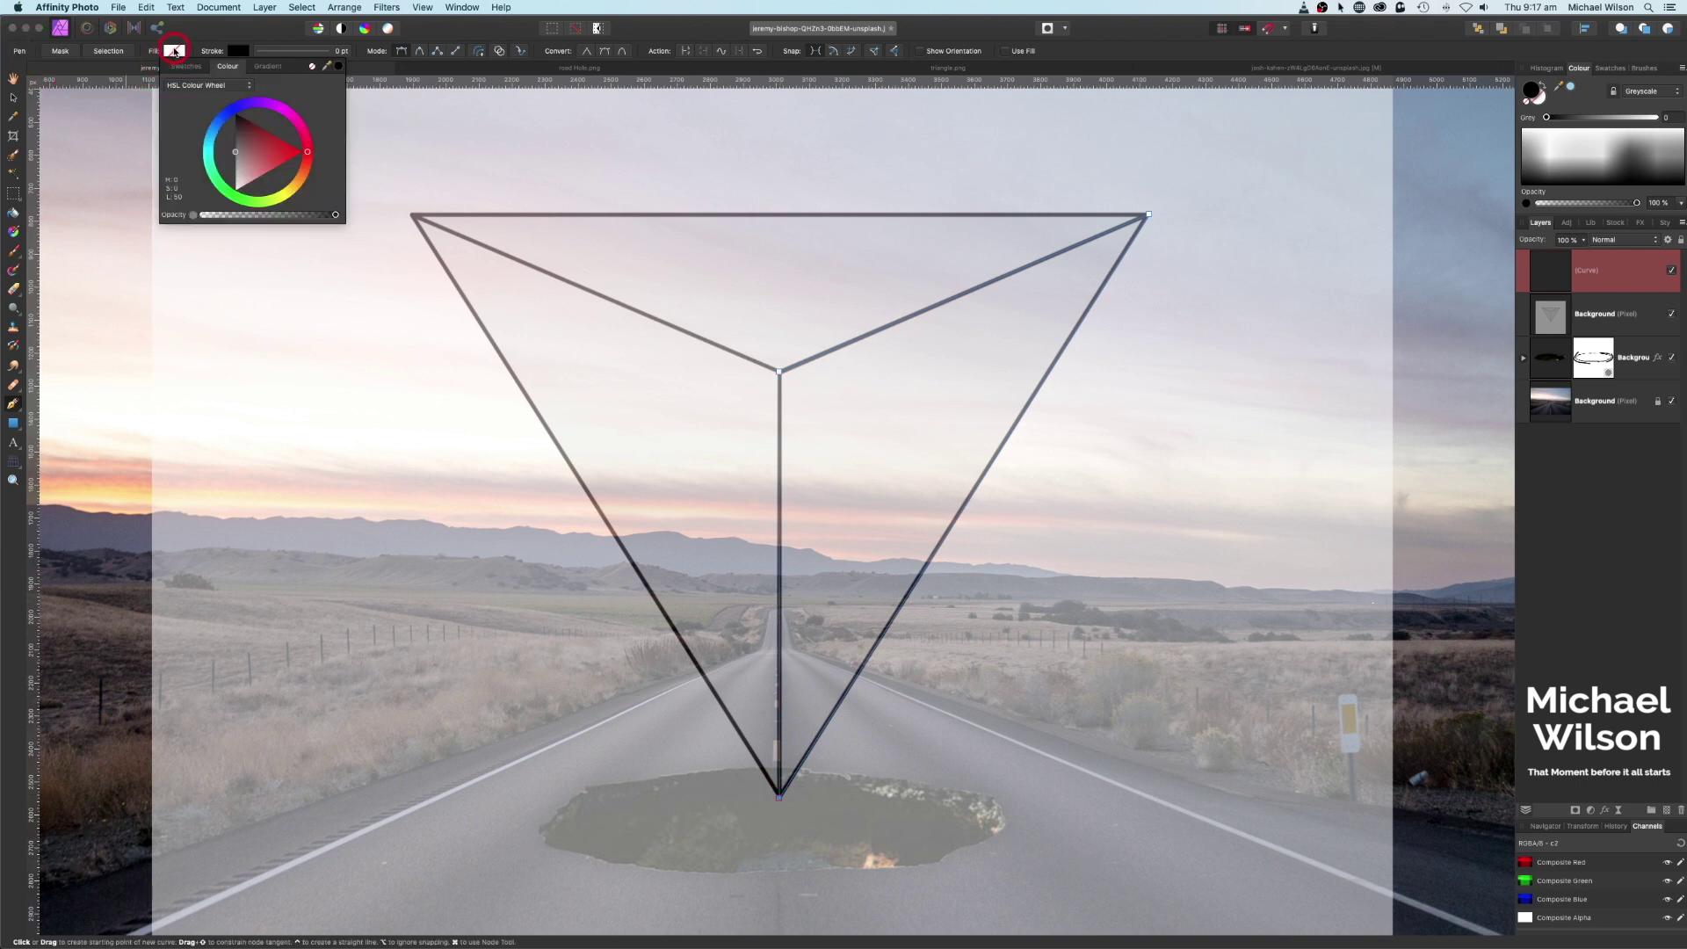
pyautogui.click(183, 67)
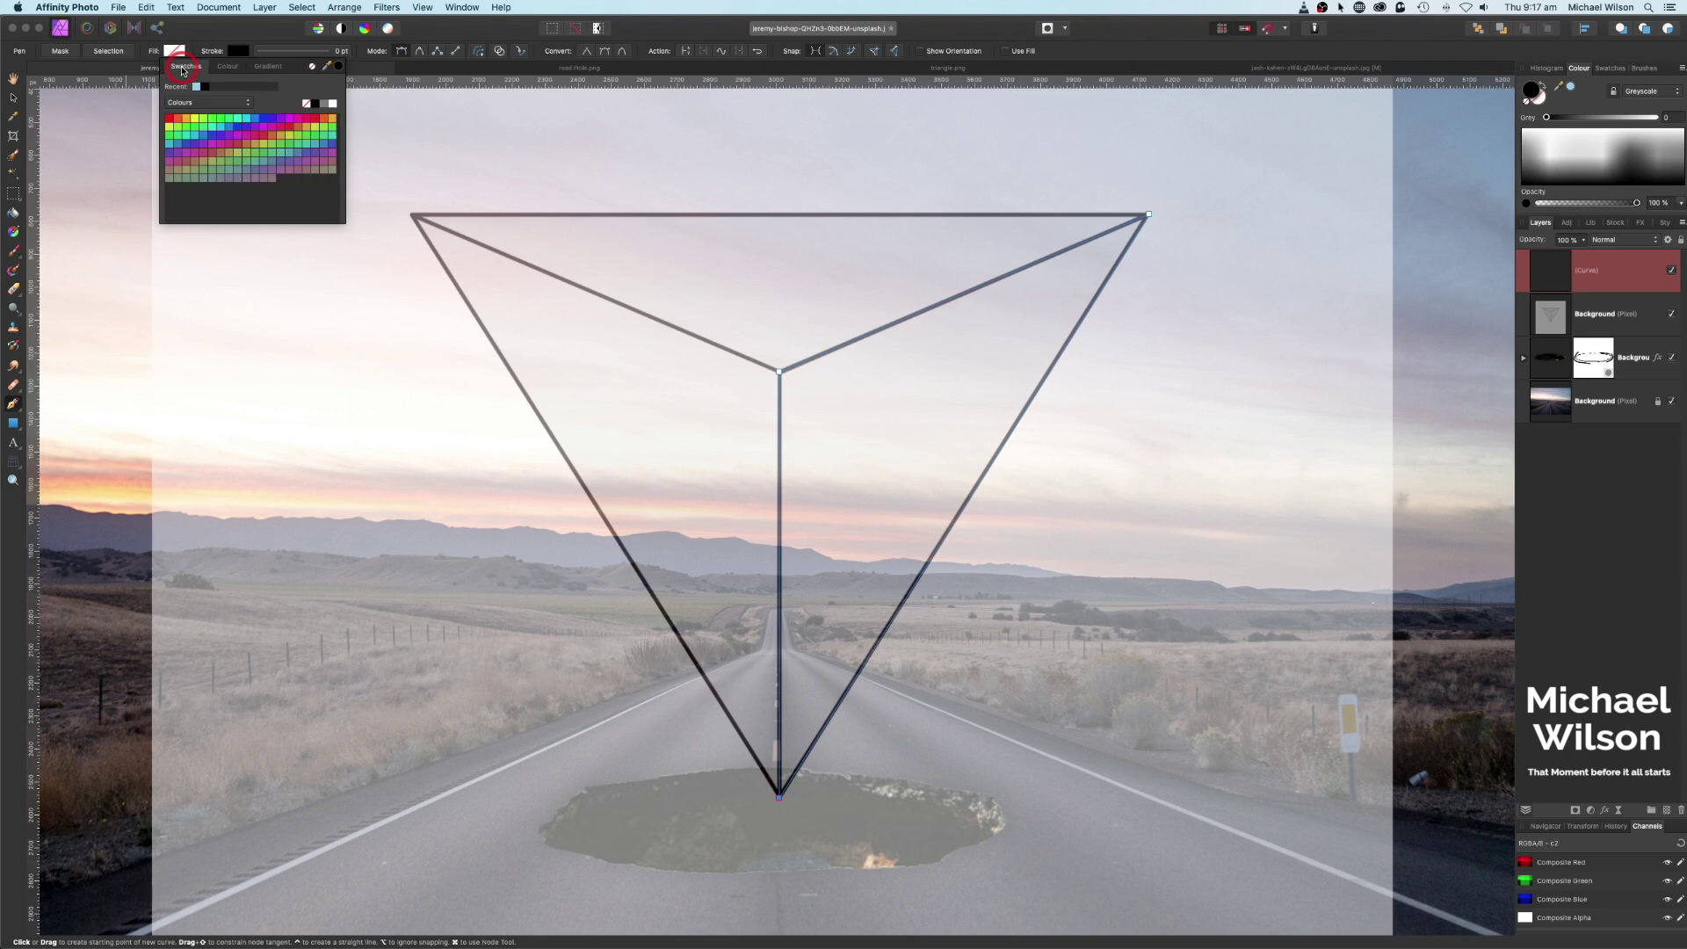
pyautogui.click(204, 89)
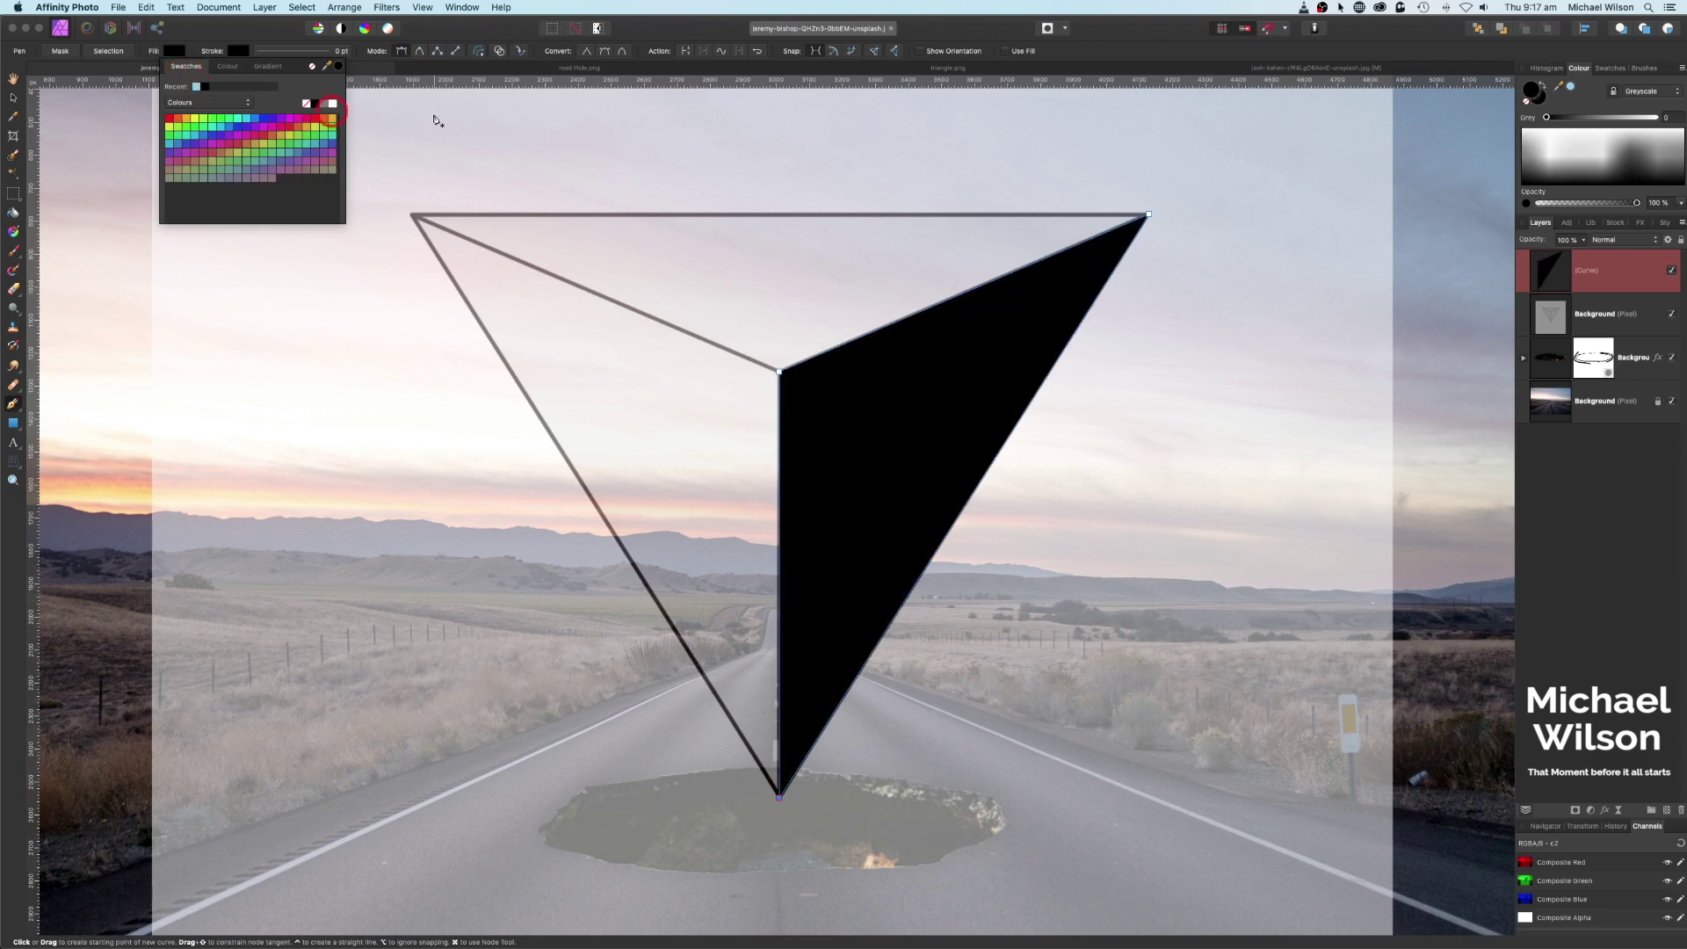
pyautogui.click(1556, 273)
pyautogui.click(1588, 271)
# Draw the top face from the top-left corner, top-right corner and centre, filled black.
pyautogui.click(412, 215)
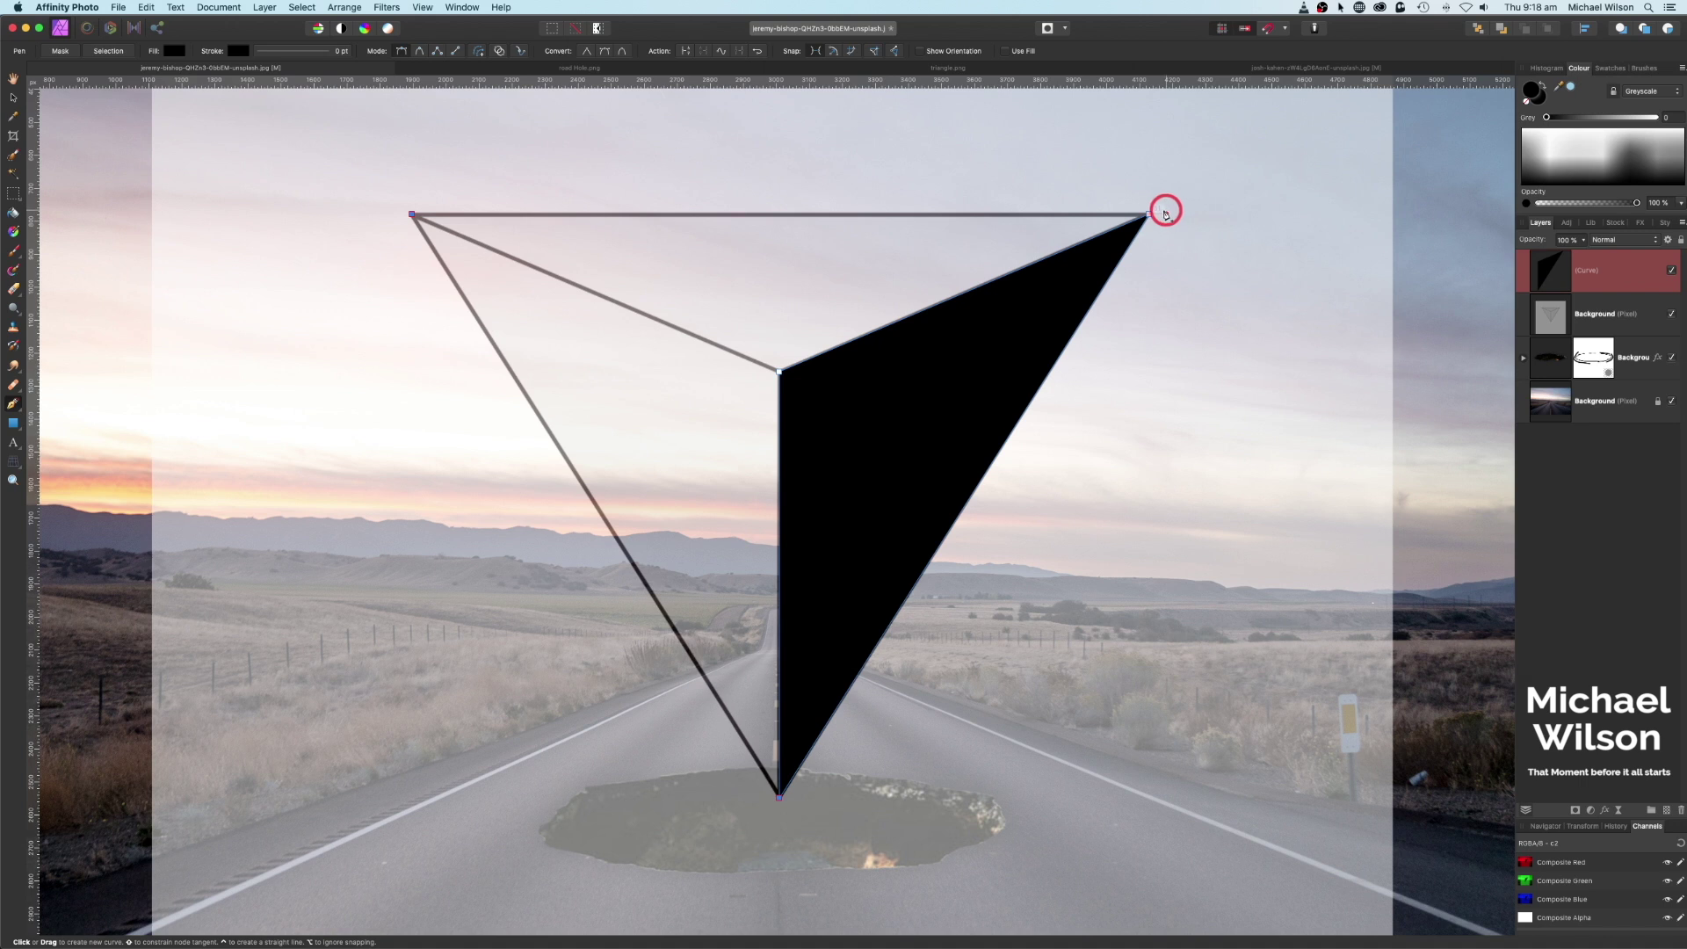
pyautogui.click(1146, 216)
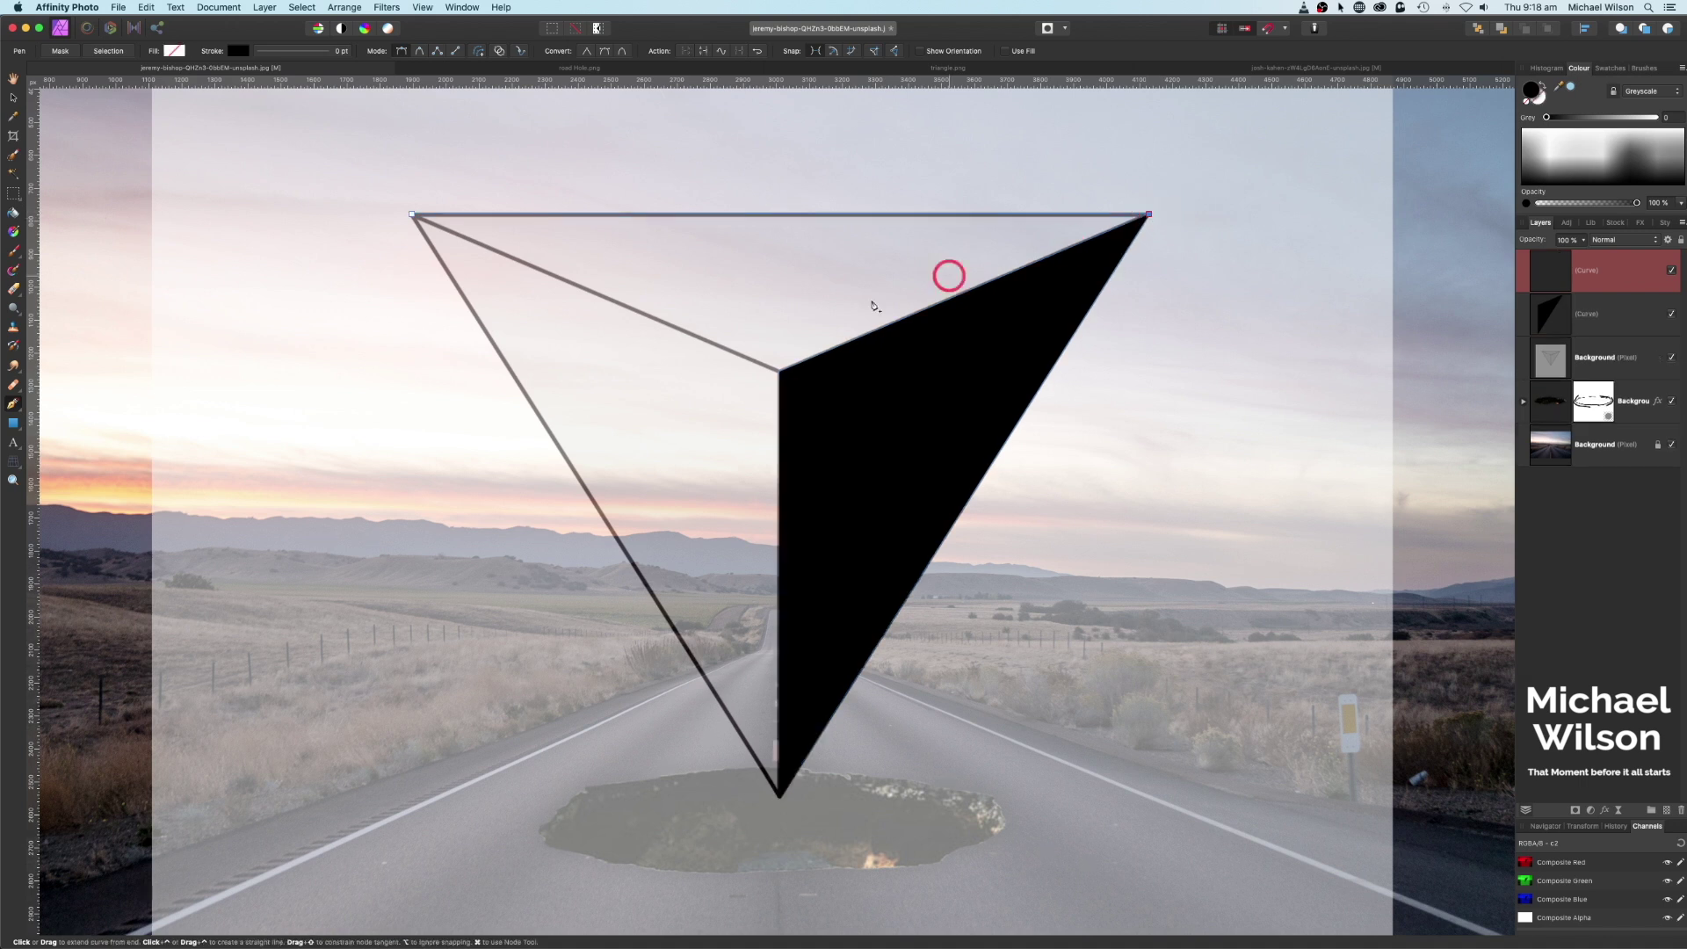
pyautogui.click(779, 372)
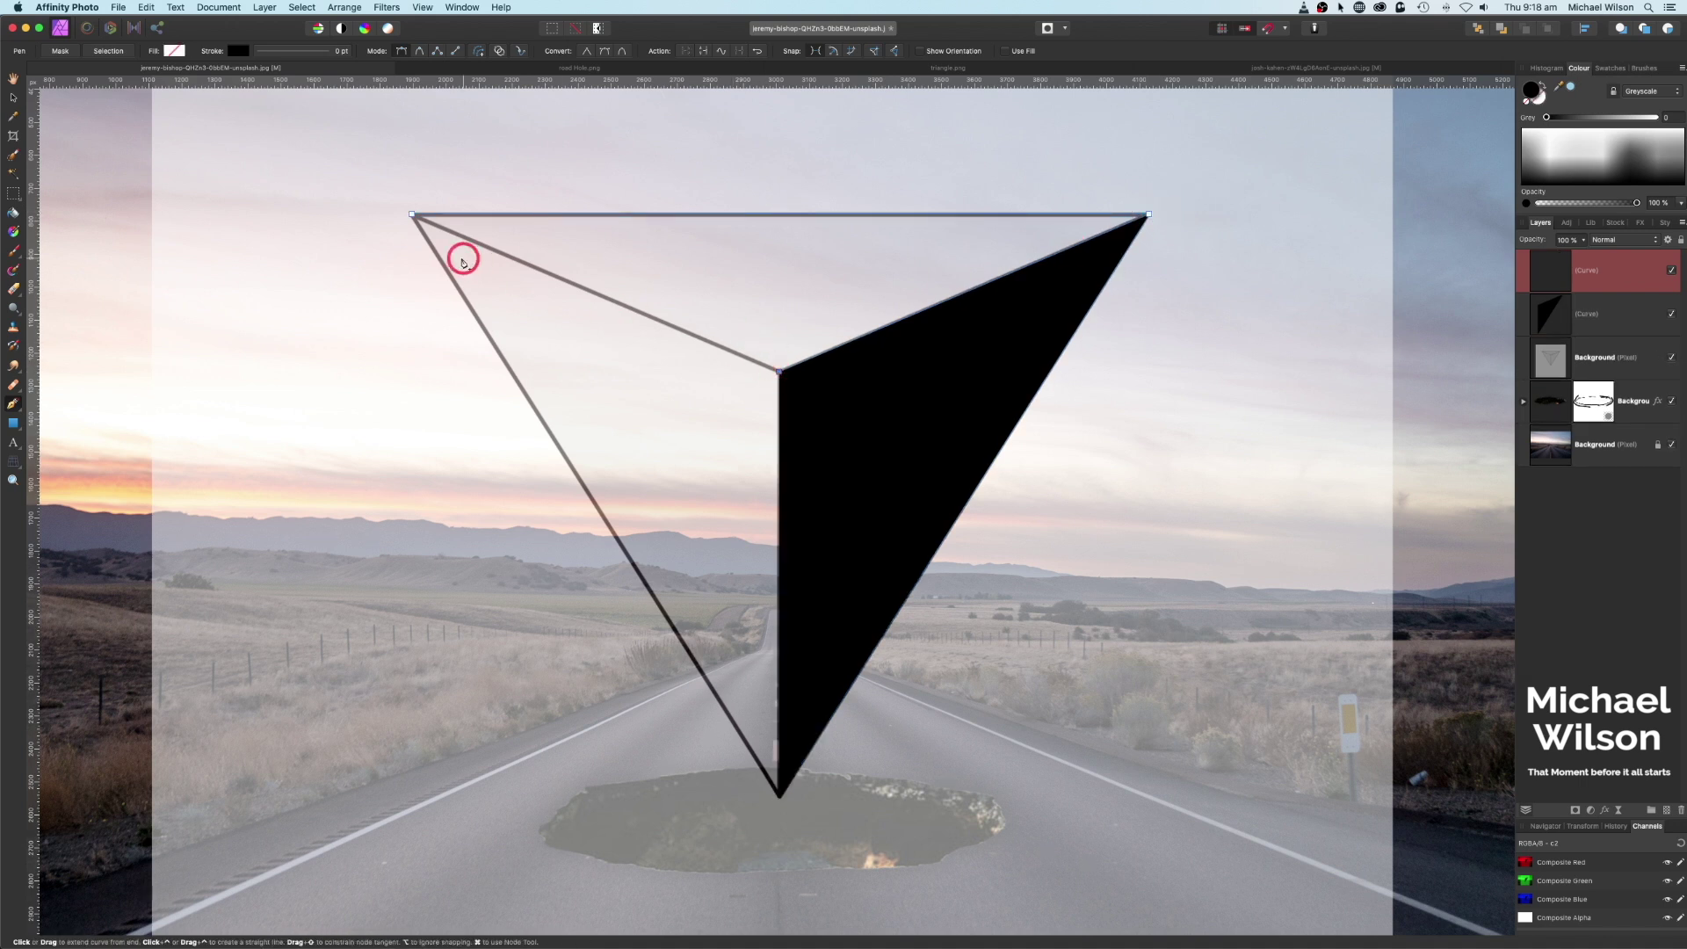
pyautogui.click(412, 215)
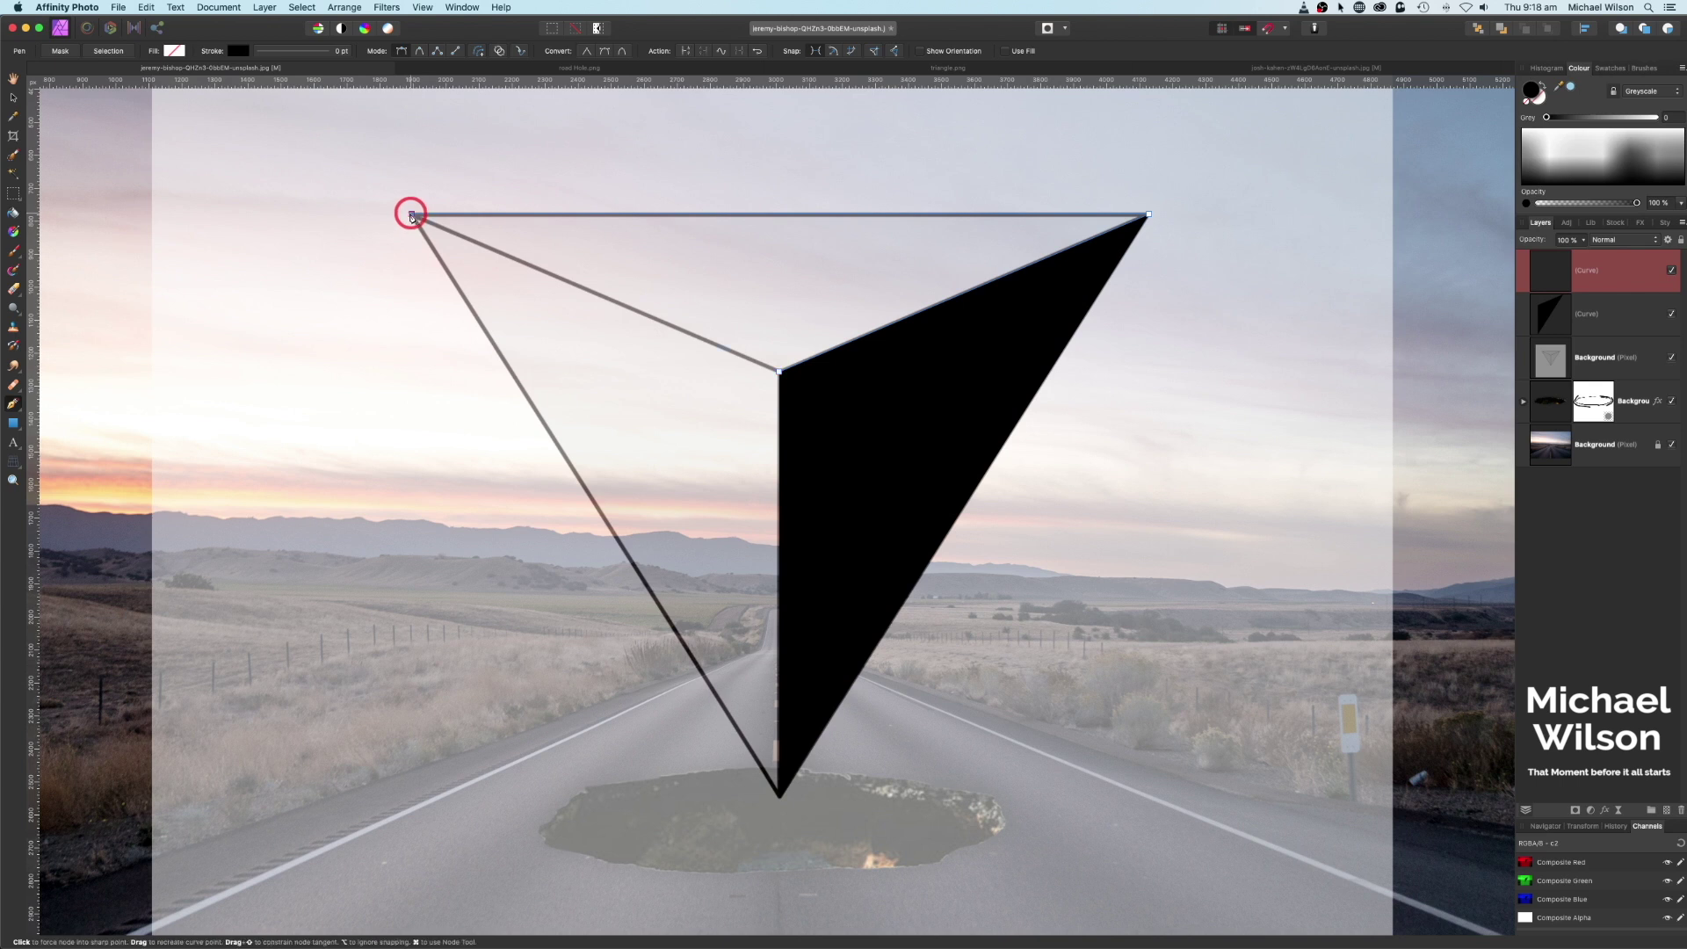
pyautogui.click(174, 51)
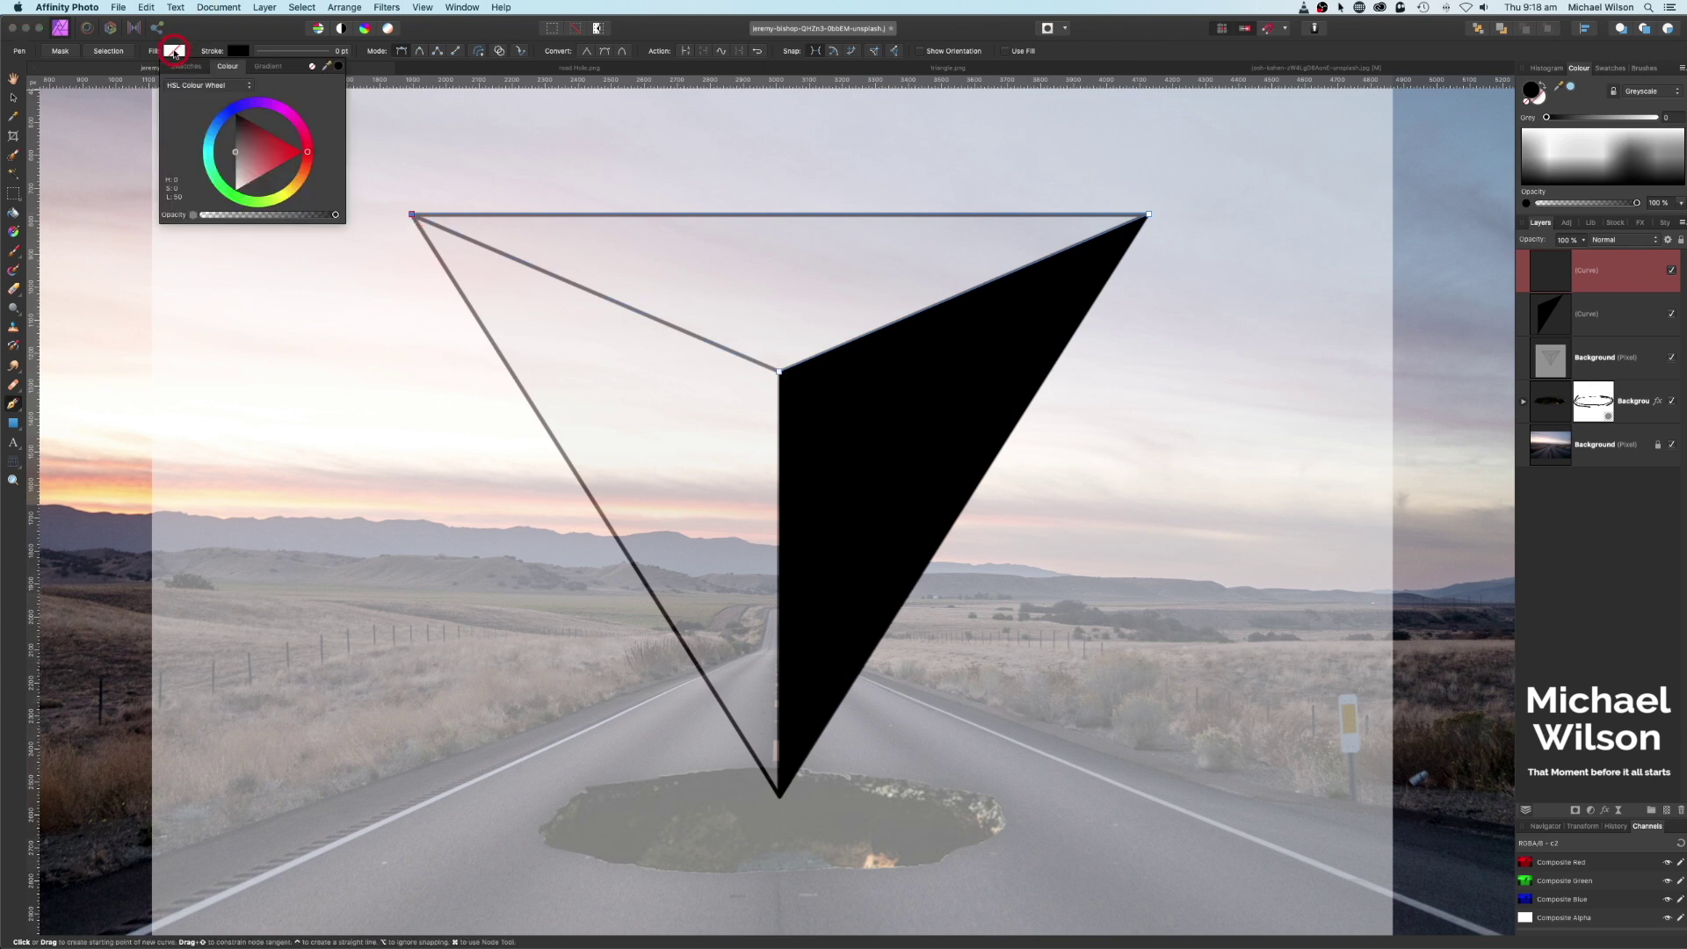
pyautogui.click(183, 67)
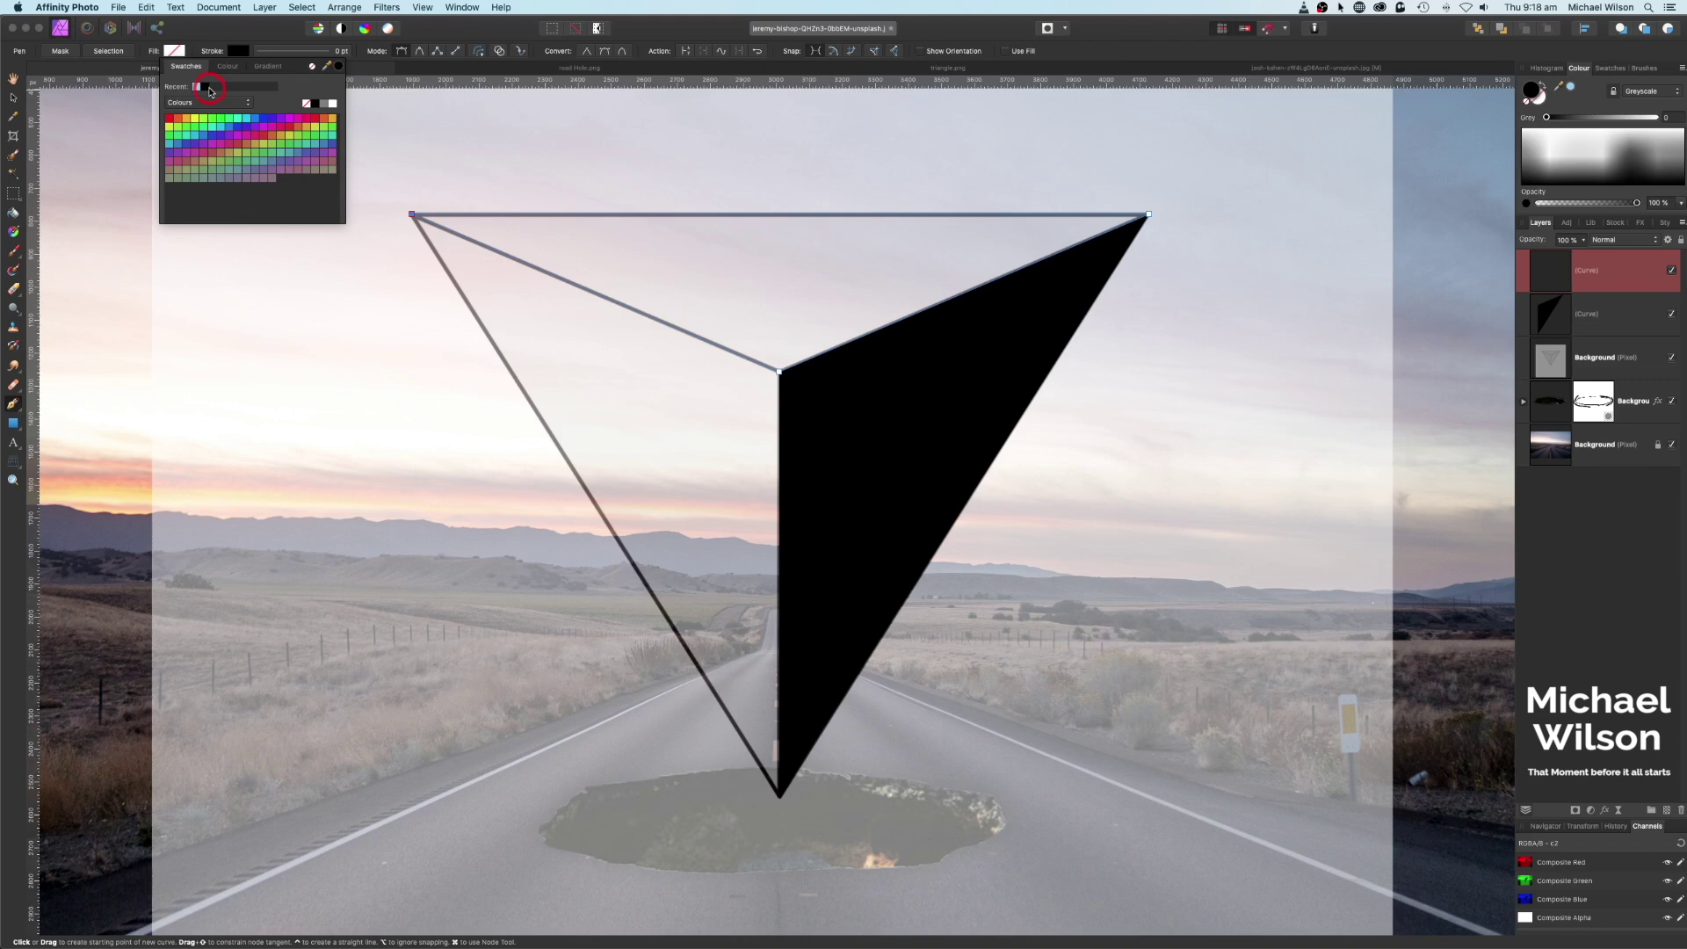
pyautogui.click(208, 88)
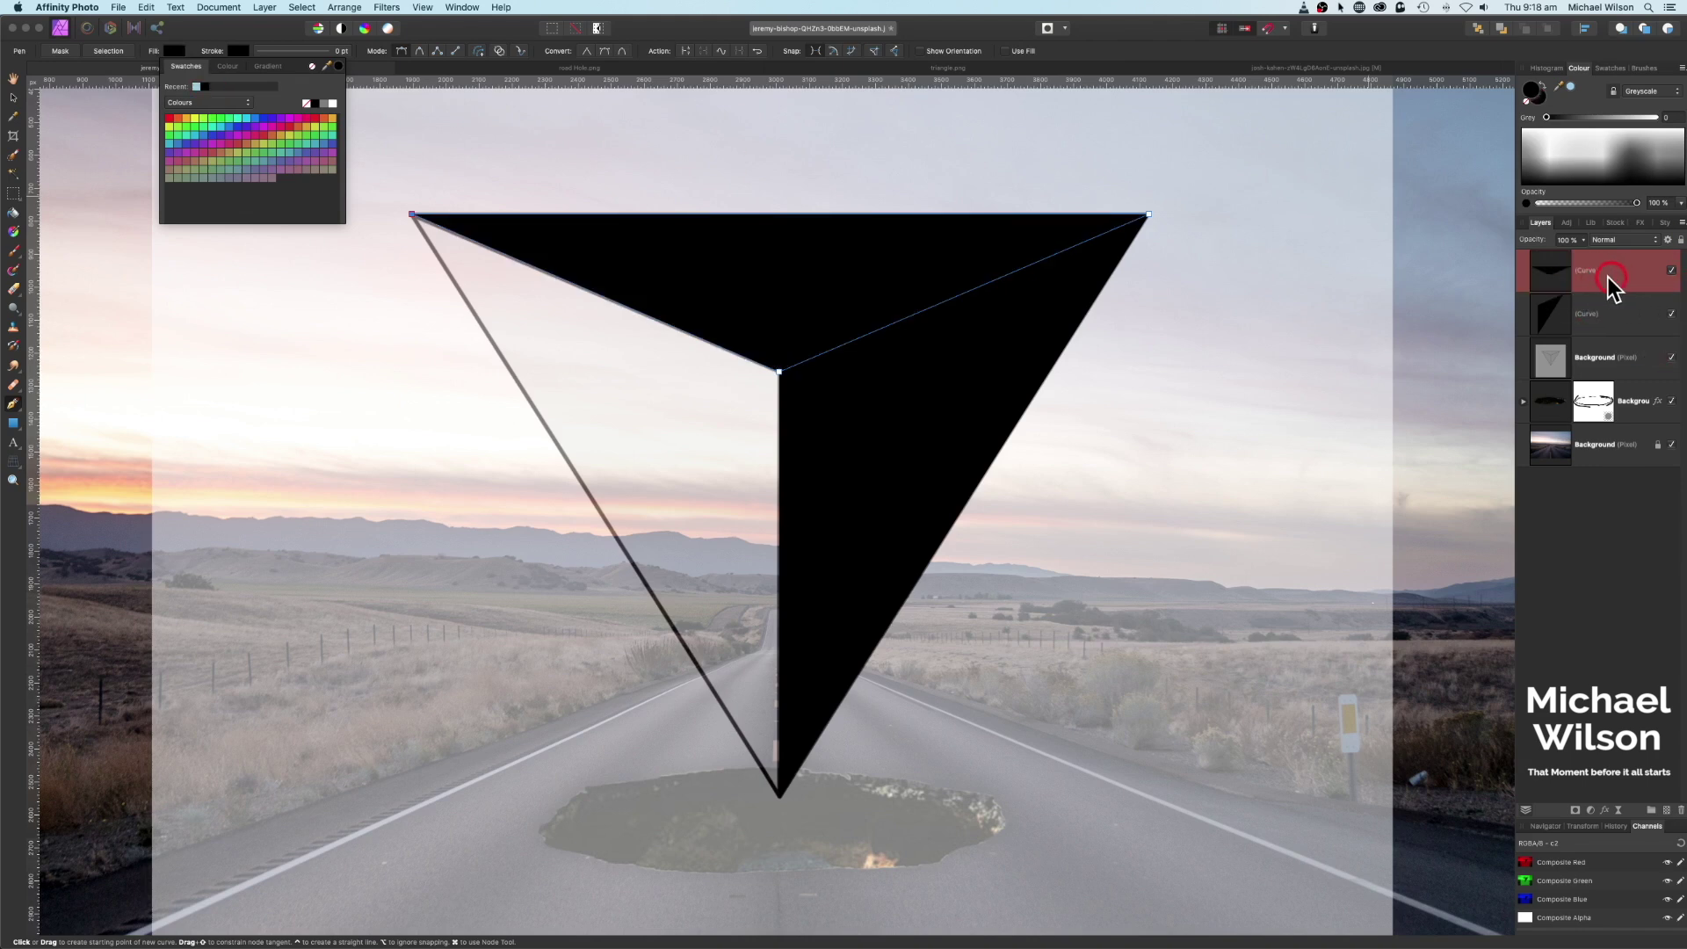
pyautogui.click(411, 214)
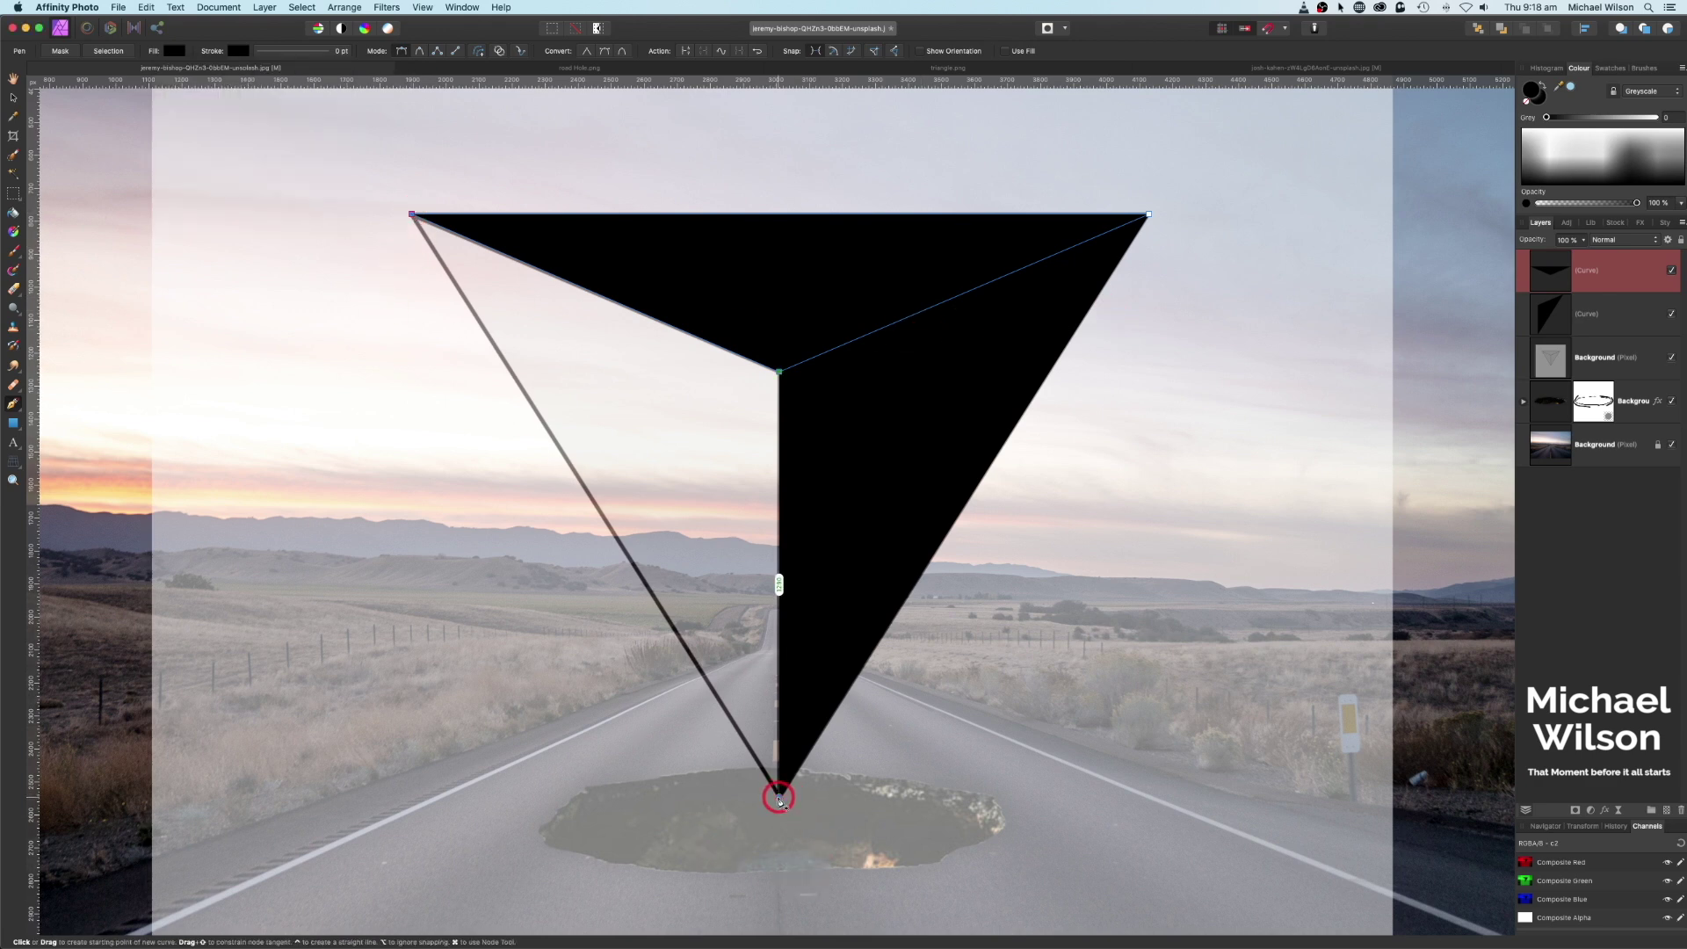
# Start the left face at the centre point and fill it black.
pyautogui.click(779, 374)
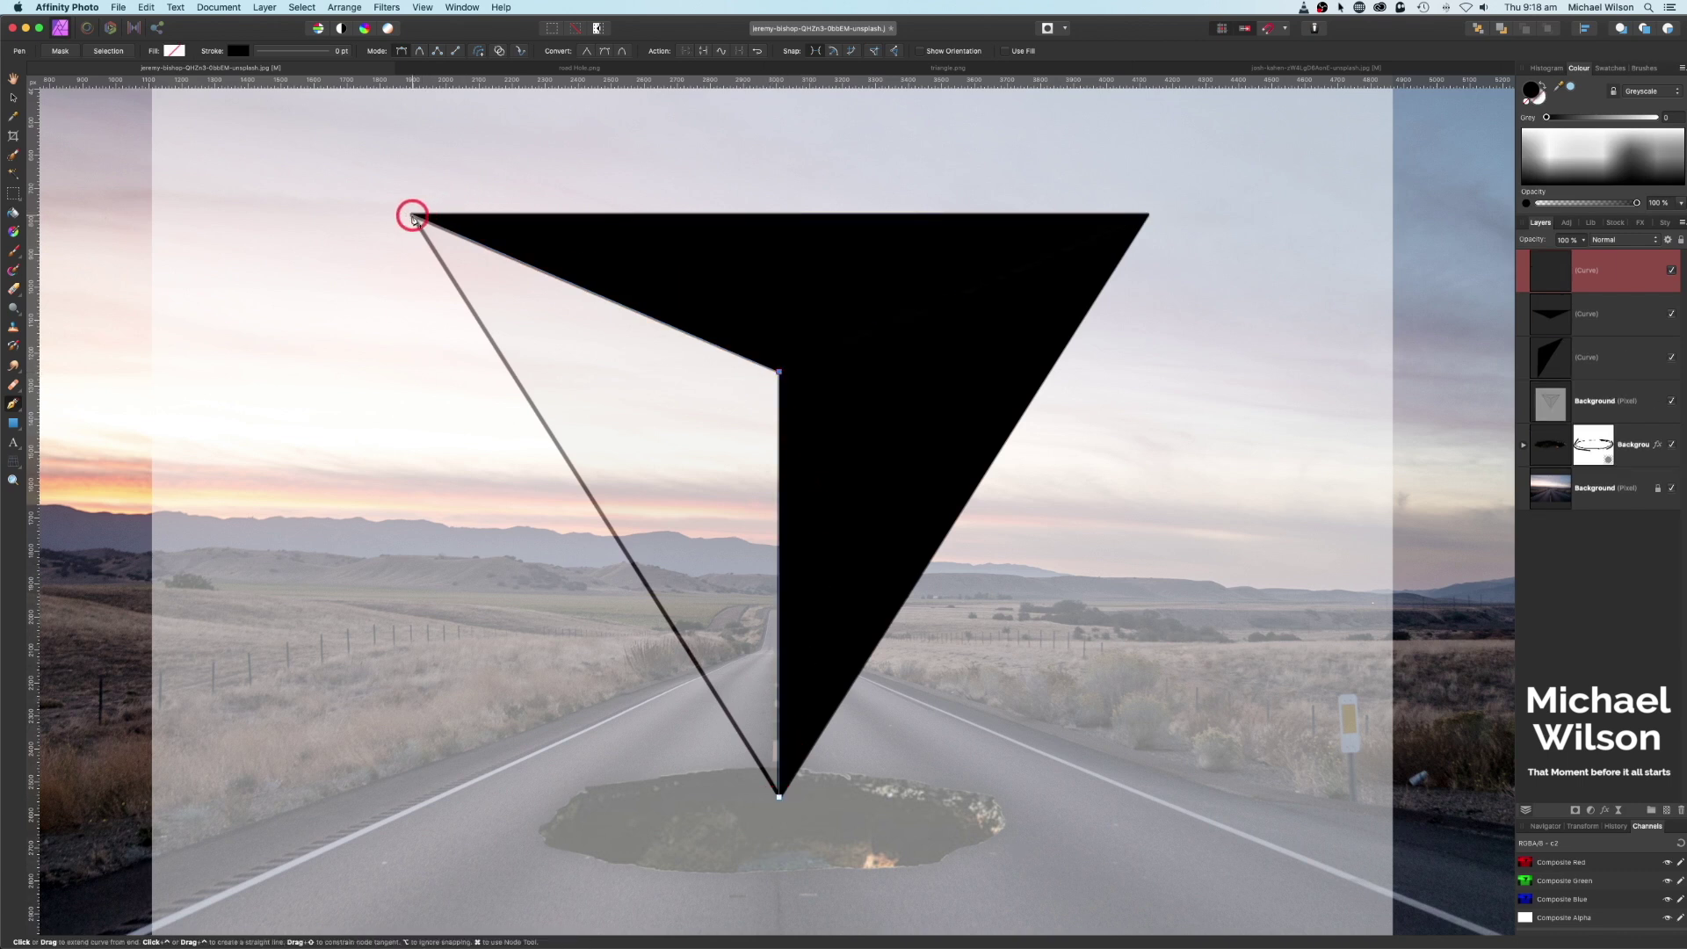
pyautogui.click(173, 52)
pyautogui.click(186, 69)
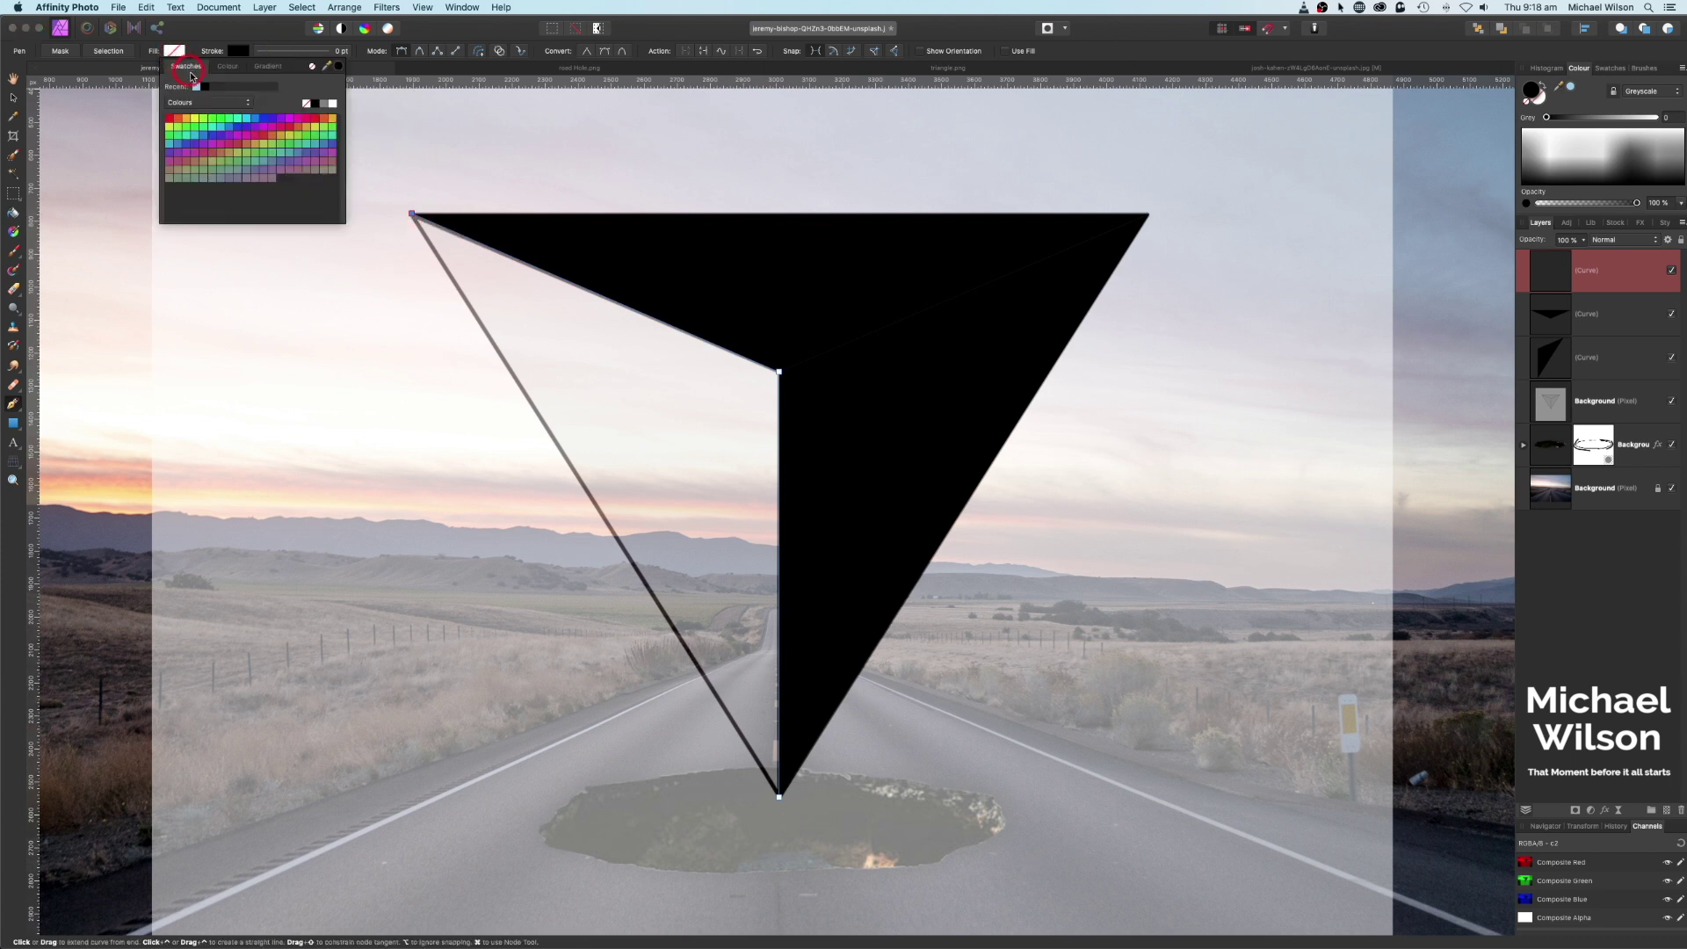
pyautogui.click(197, 86)
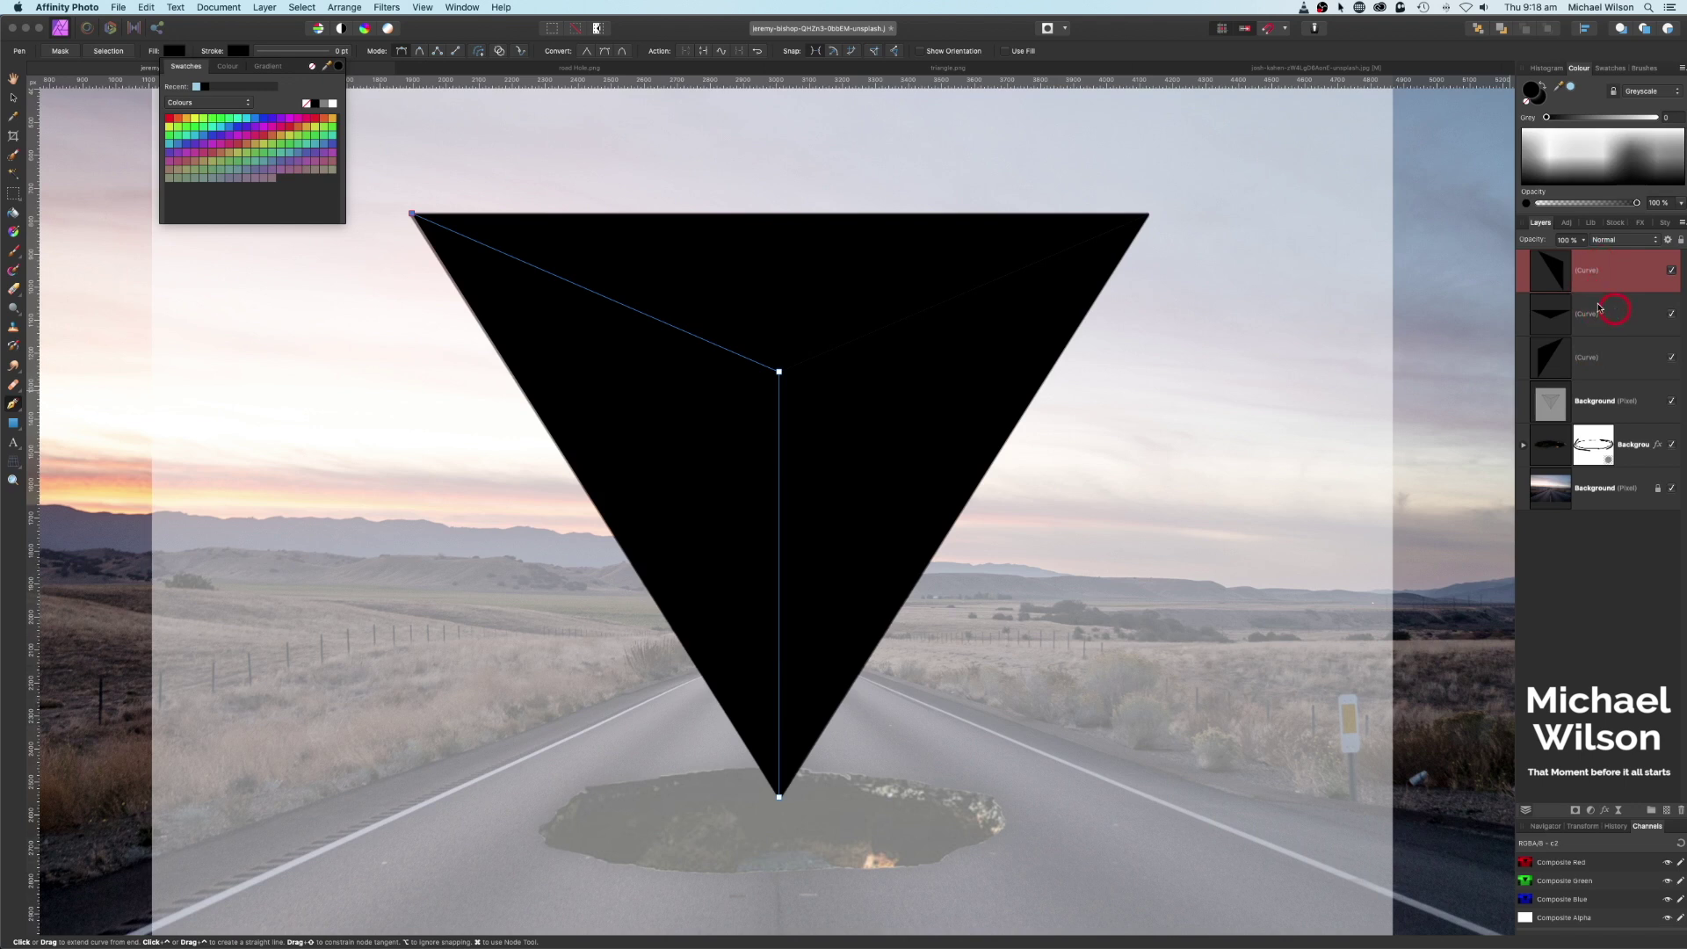
pyautogui.press('h')
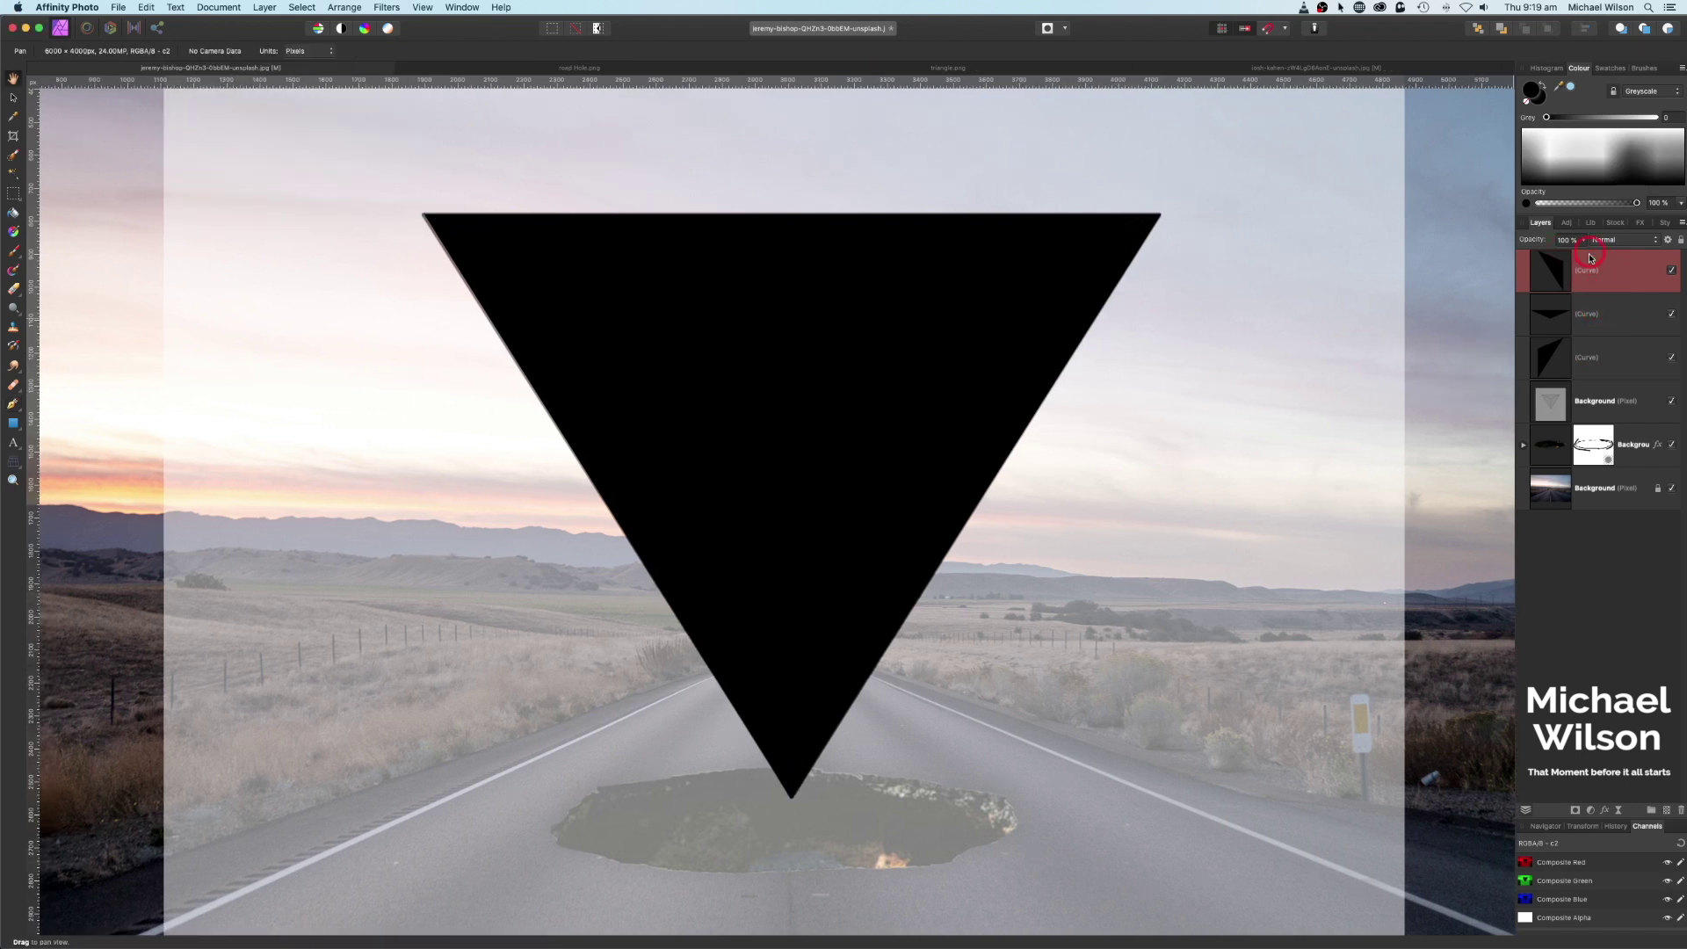
# Nudge the triangle's centre node into alignment with the Node Tool.
pyautogui.click(21, 411)
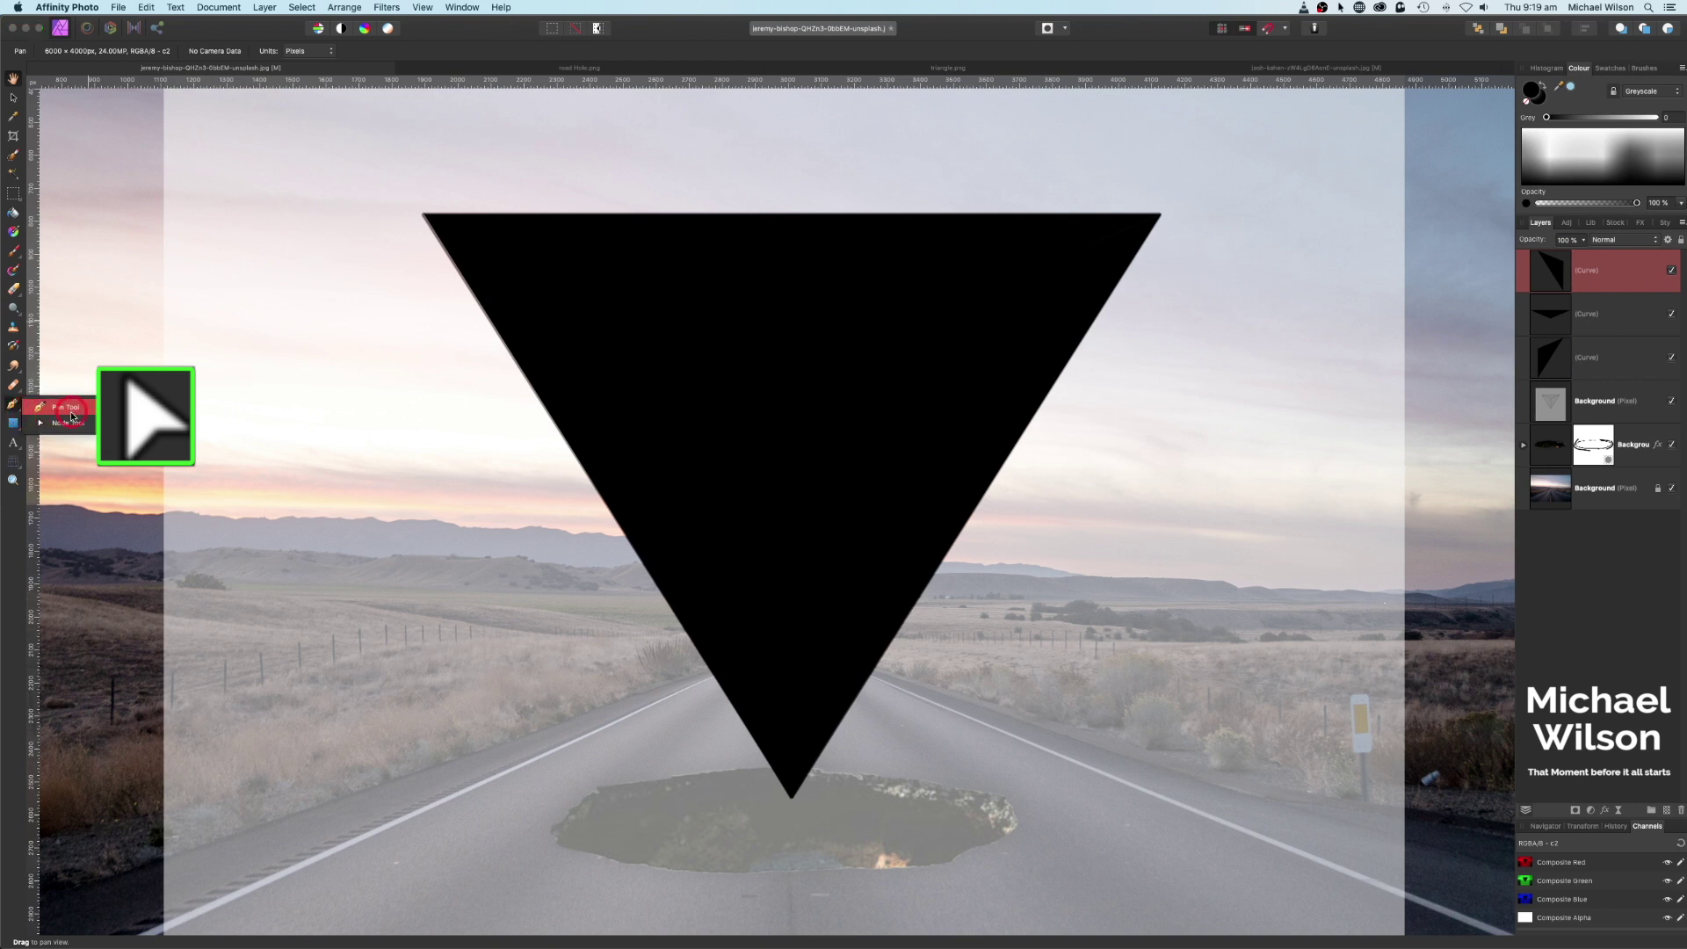
pyautogui.click(71, 426)
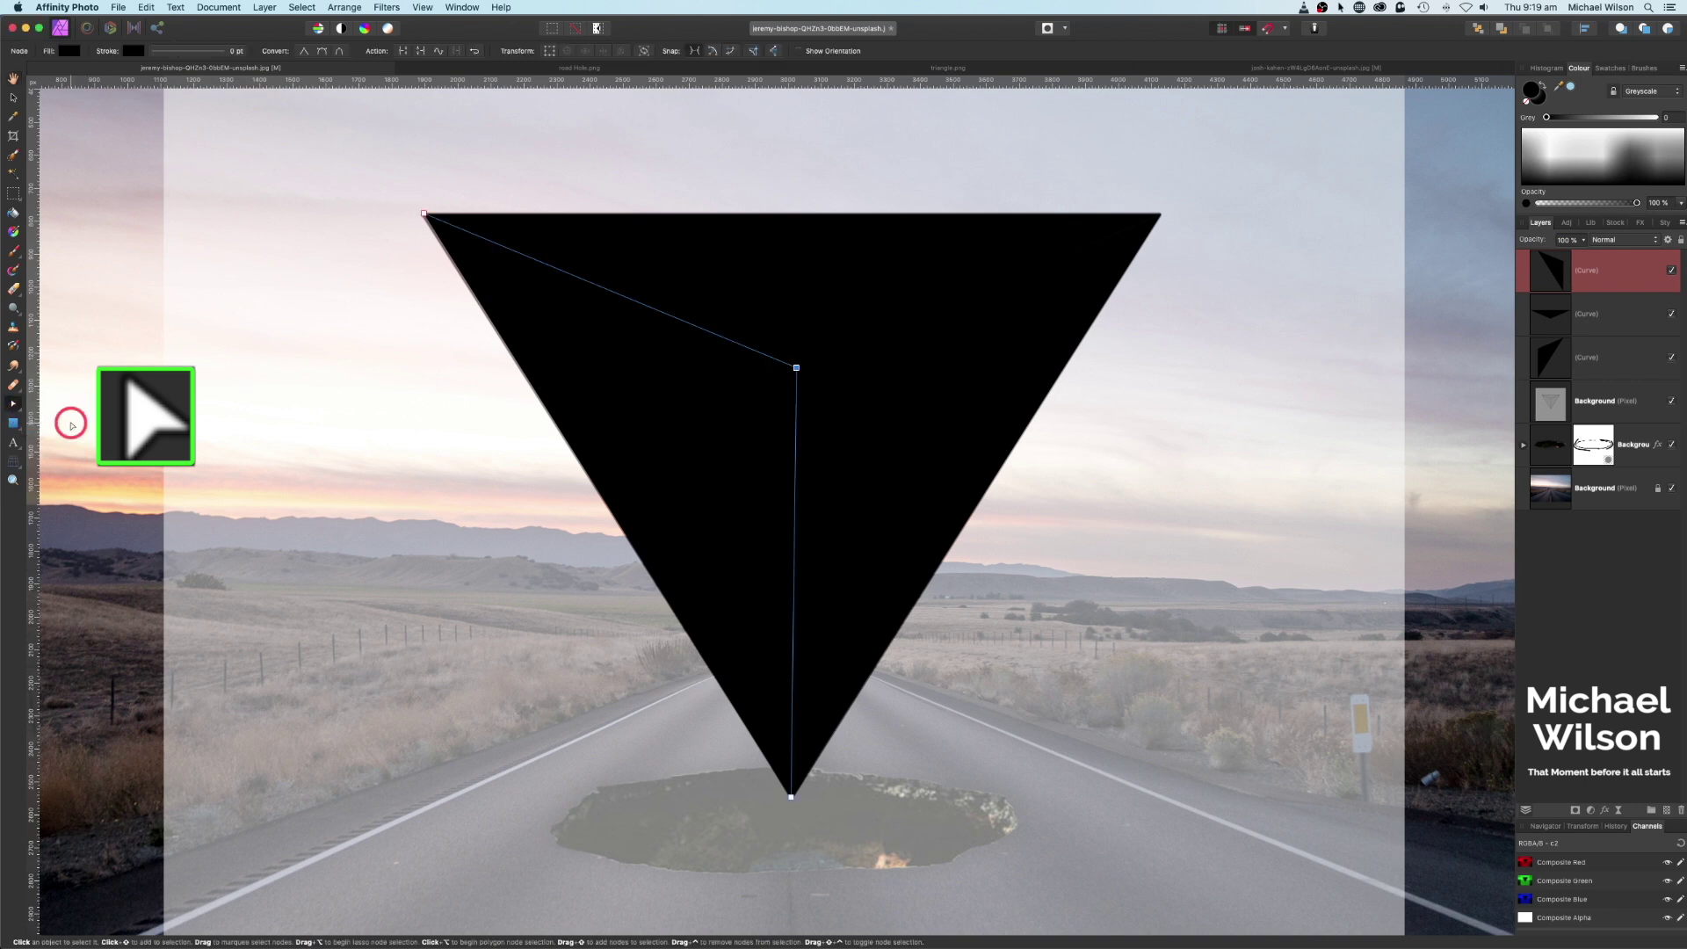
pyautogui.click(798, 367)
pyautogui.moveTo(803, 367); pyautogui.dragTo(801, 366)
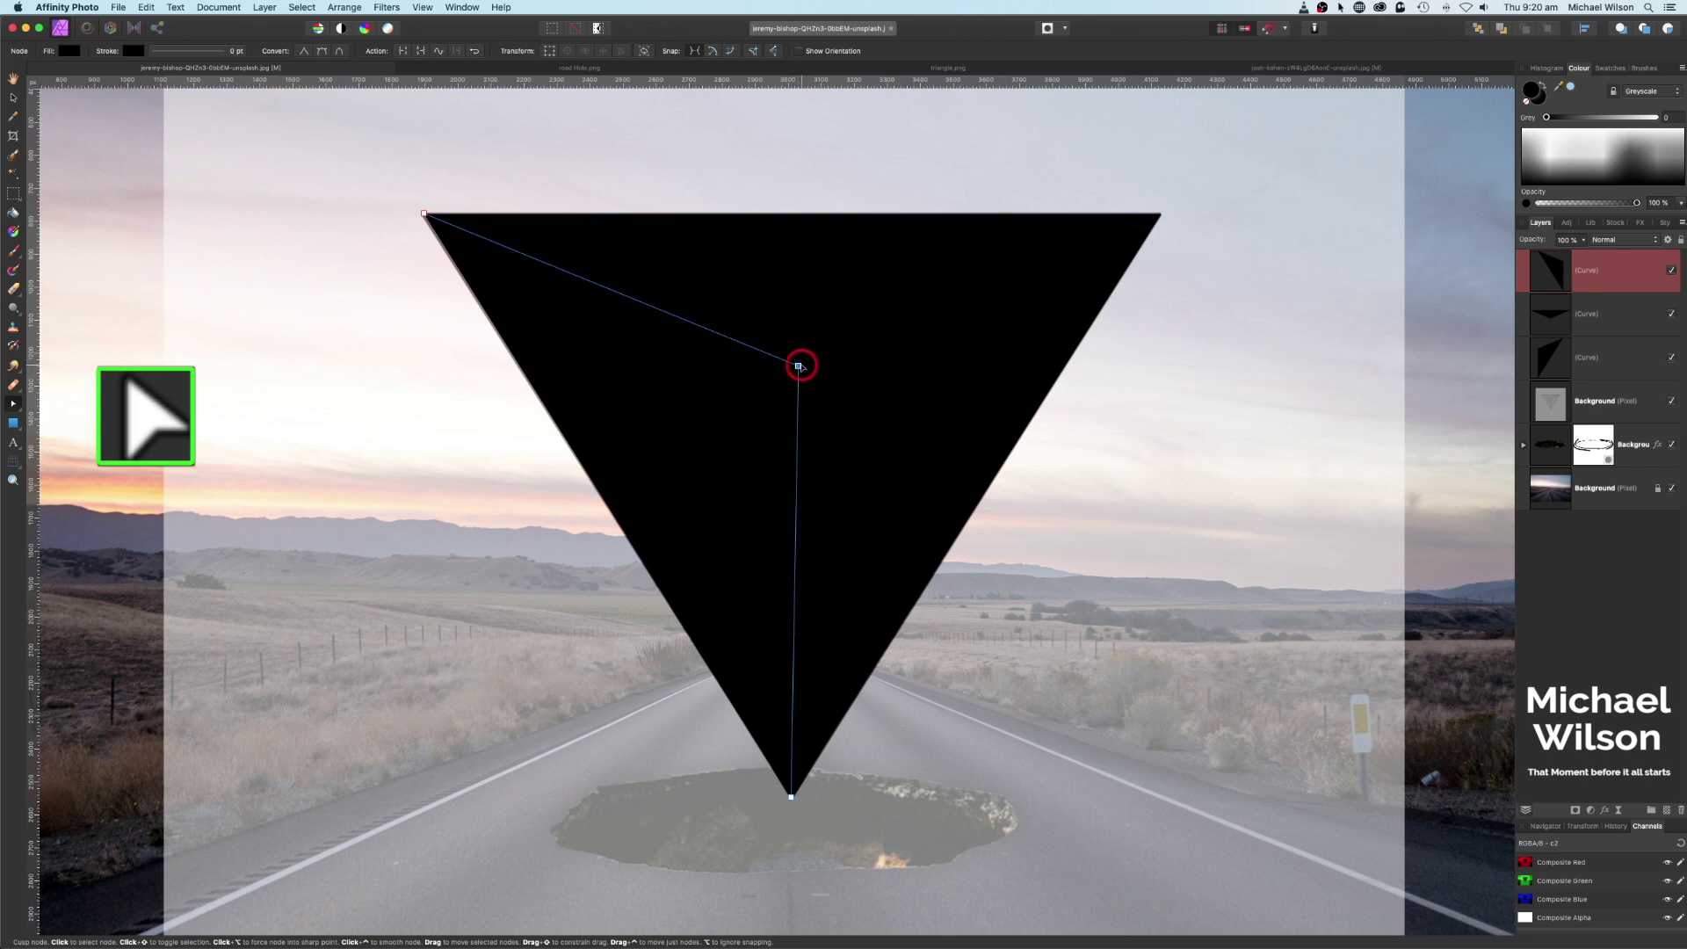
pyautogui.click(13, 404)
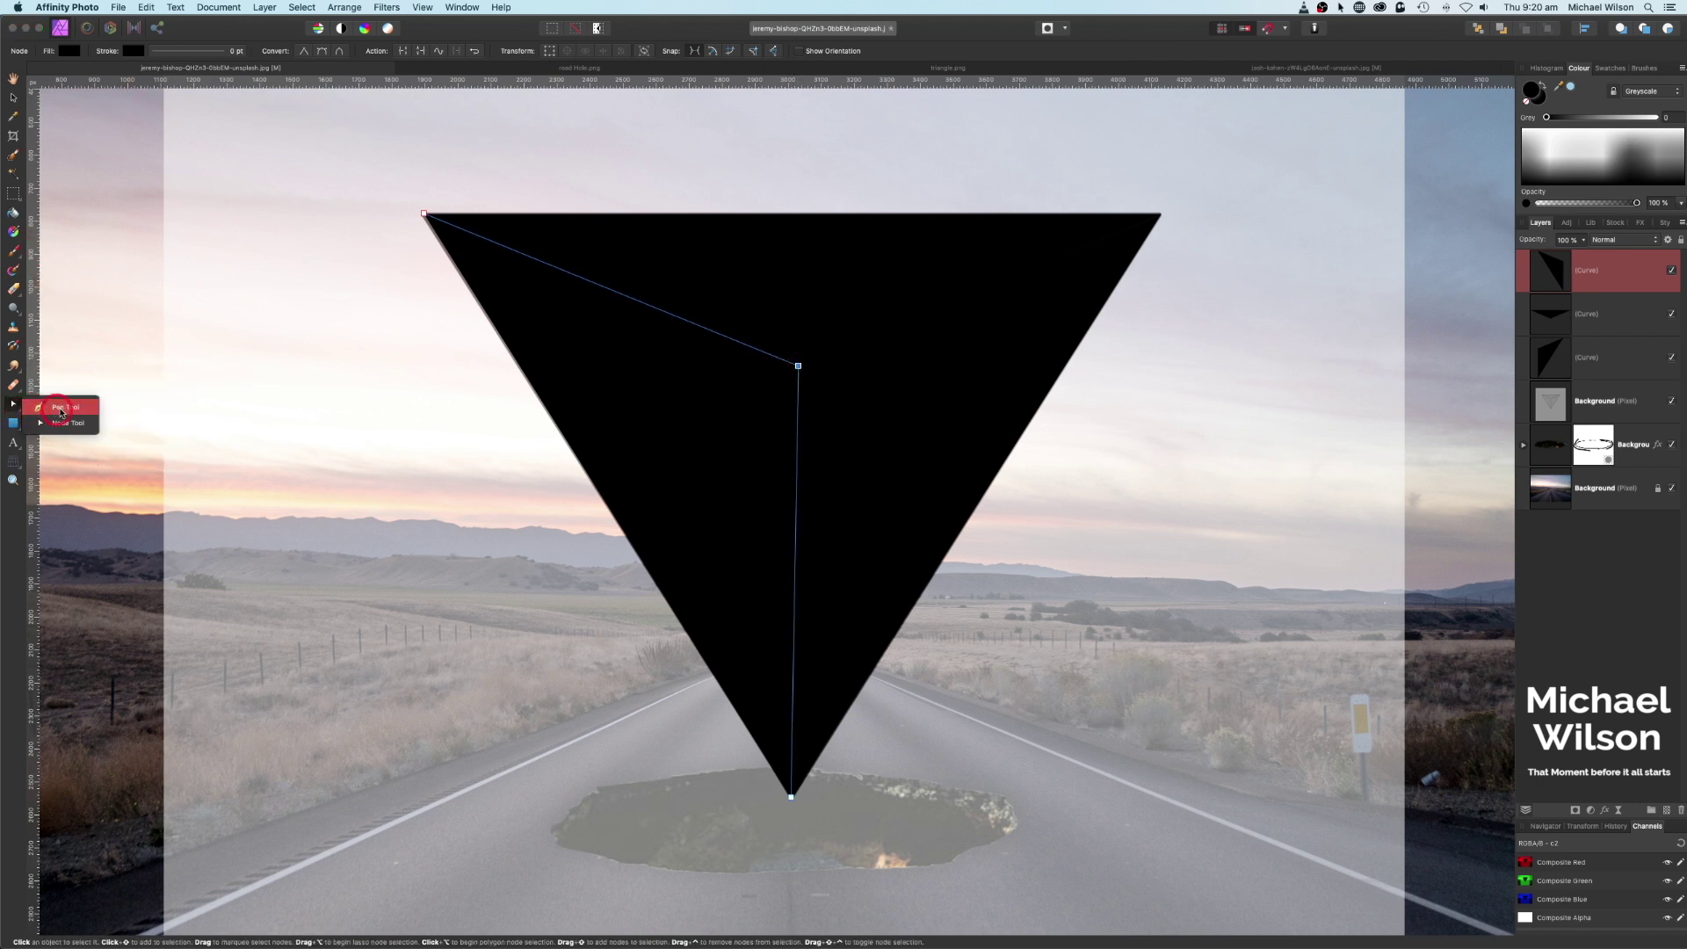
pyautogui.click(60, 409)
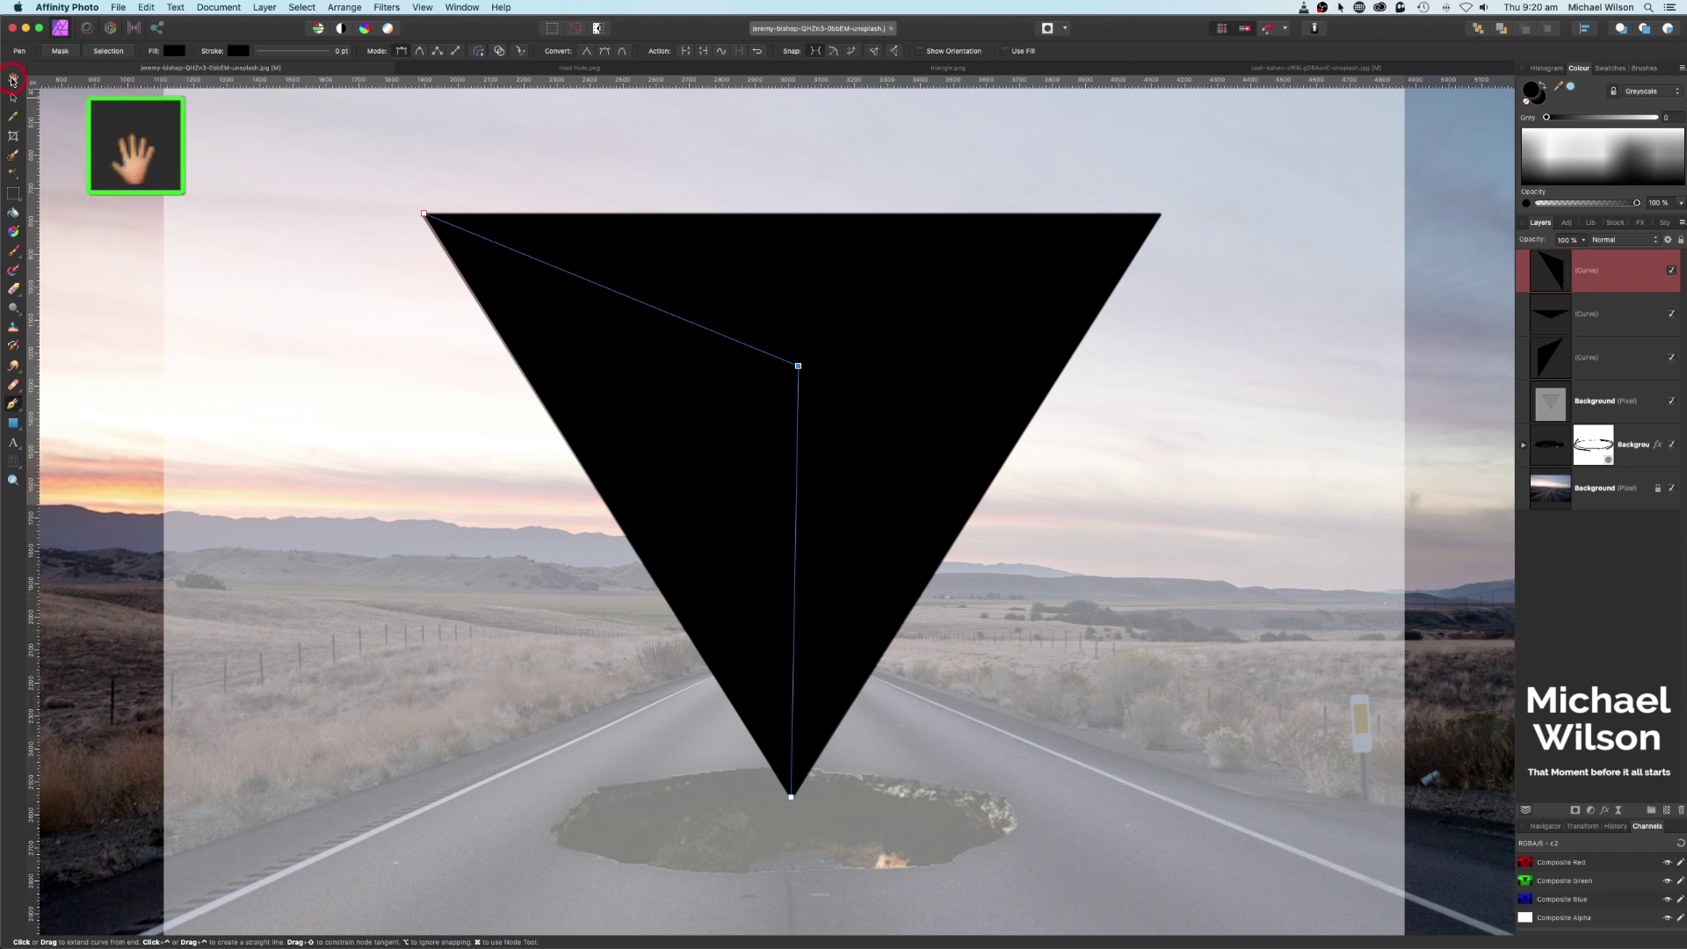
# Move the pale Background guide layer to the bottom of the stack and hide it.
pyautogui.click(13, 77)
pyautogui.click(947, 409)
pyautogui.click(1643, 287)
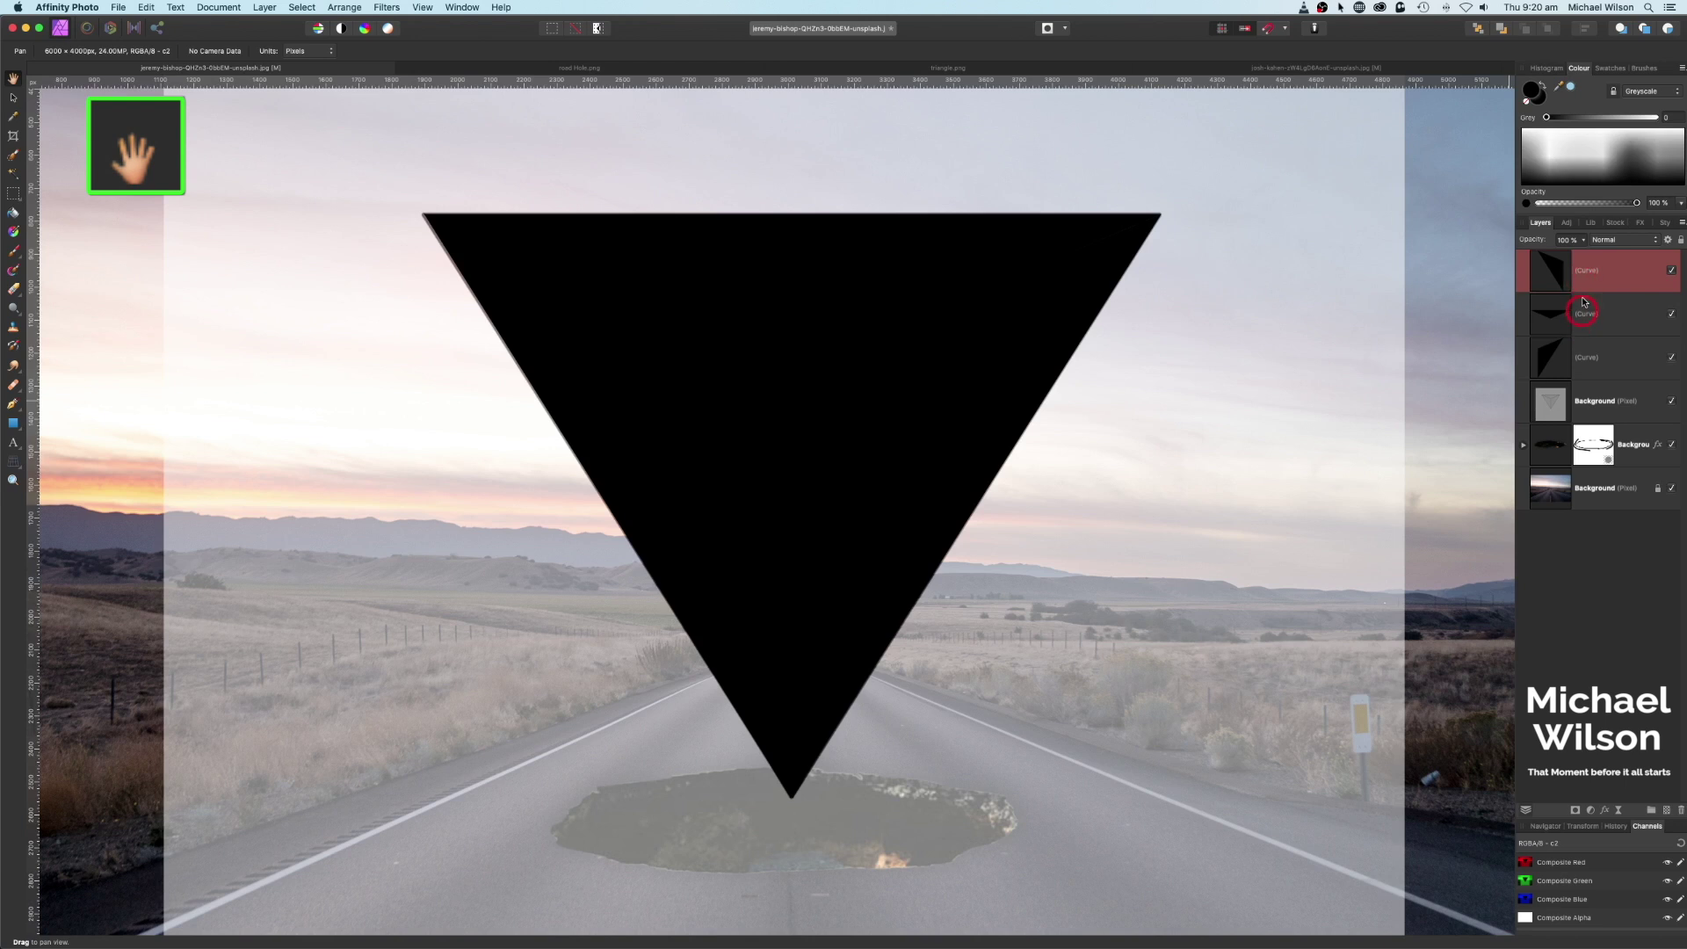
pyautogui.moveTo(1583, 277); pyautogui.dragTo(1628, 503)
pyautogui.click(1672, 404)
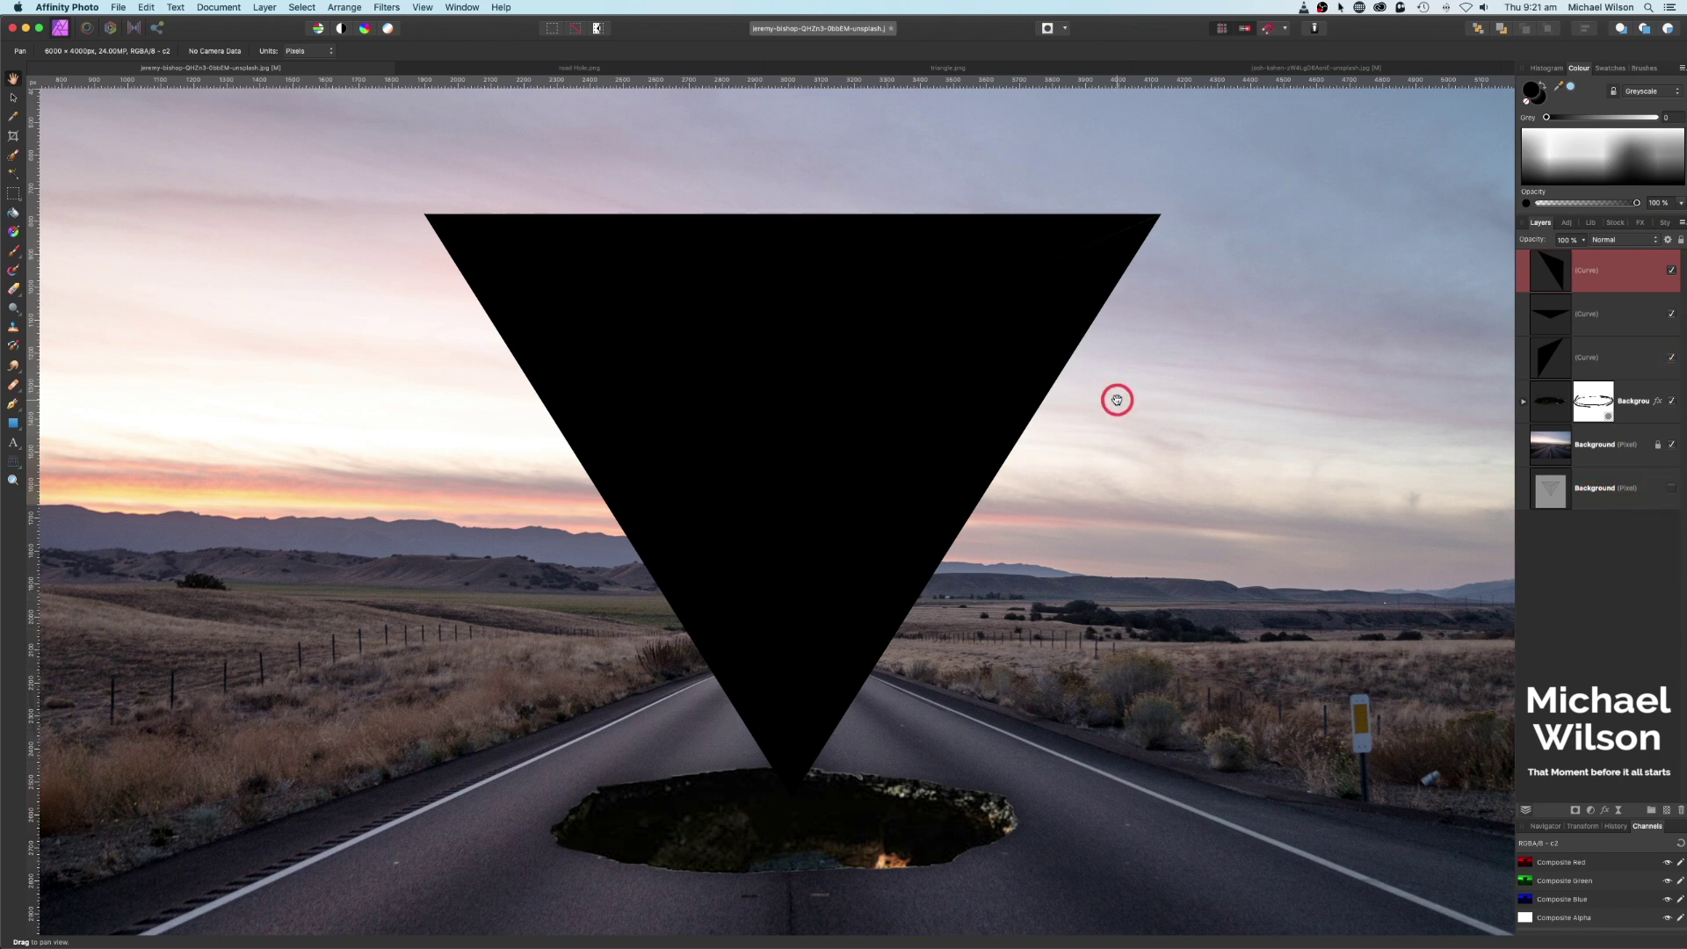
pyautogui.press('super+0')
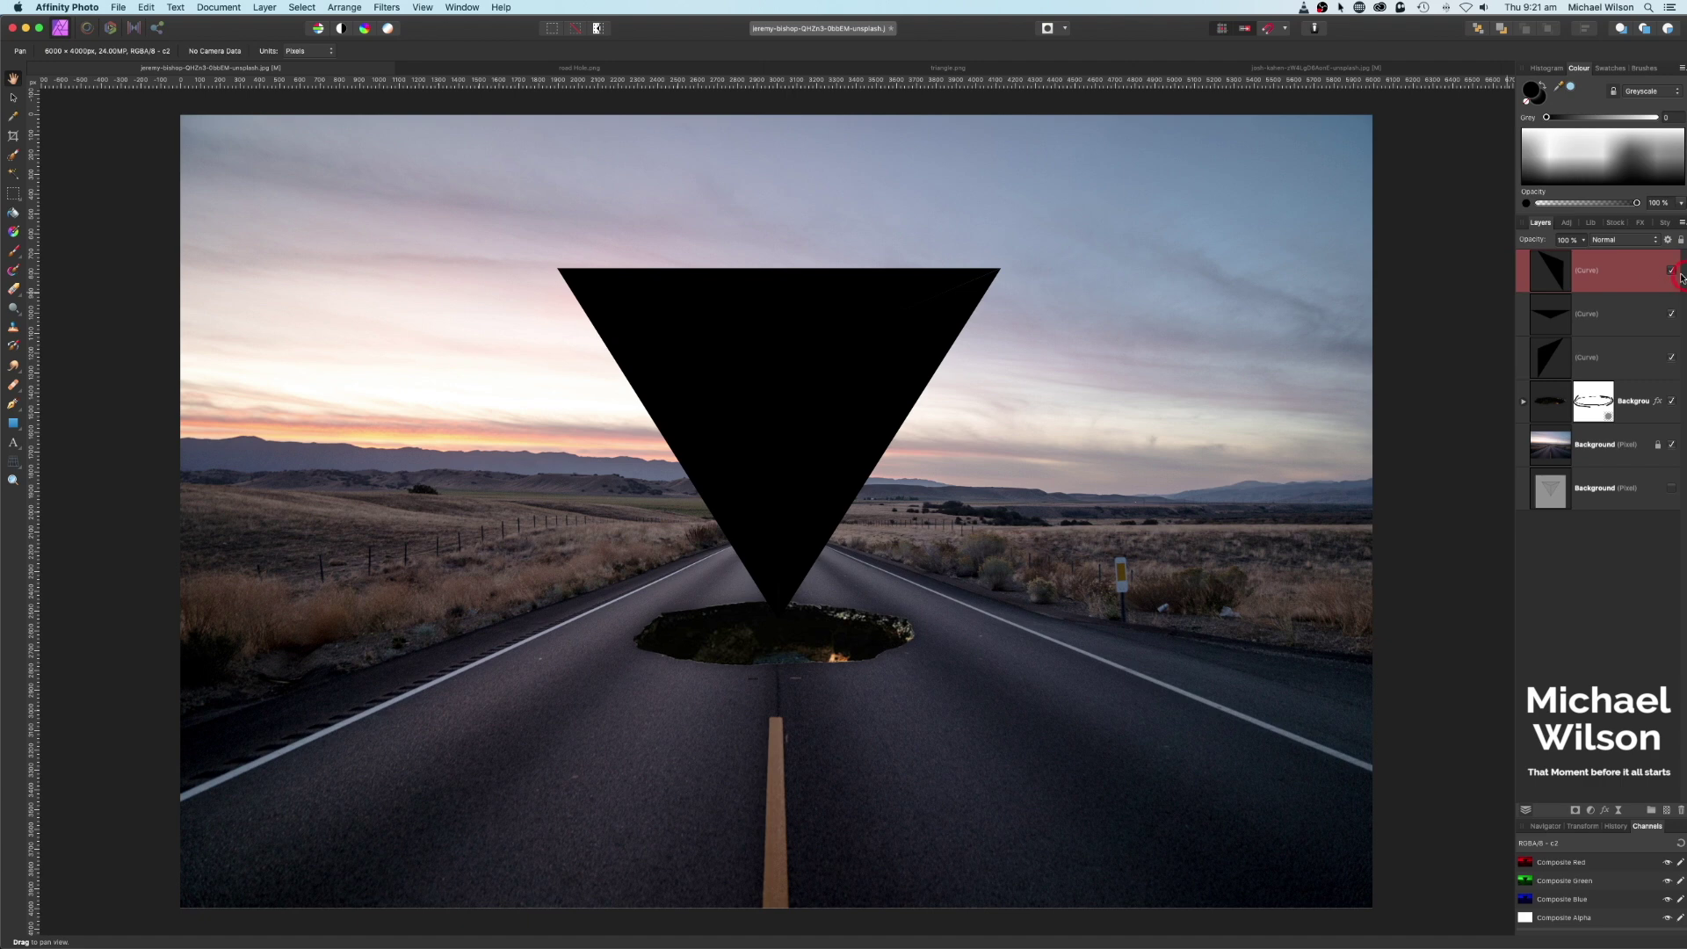
pyautogui.moveTo(1570, 356); pyautogui.dragTo(1579, 452)
# Duplicate the road photo with ⌘J and clip the copy into the top triangle Curve.
pyautogui.click(1570, 445)
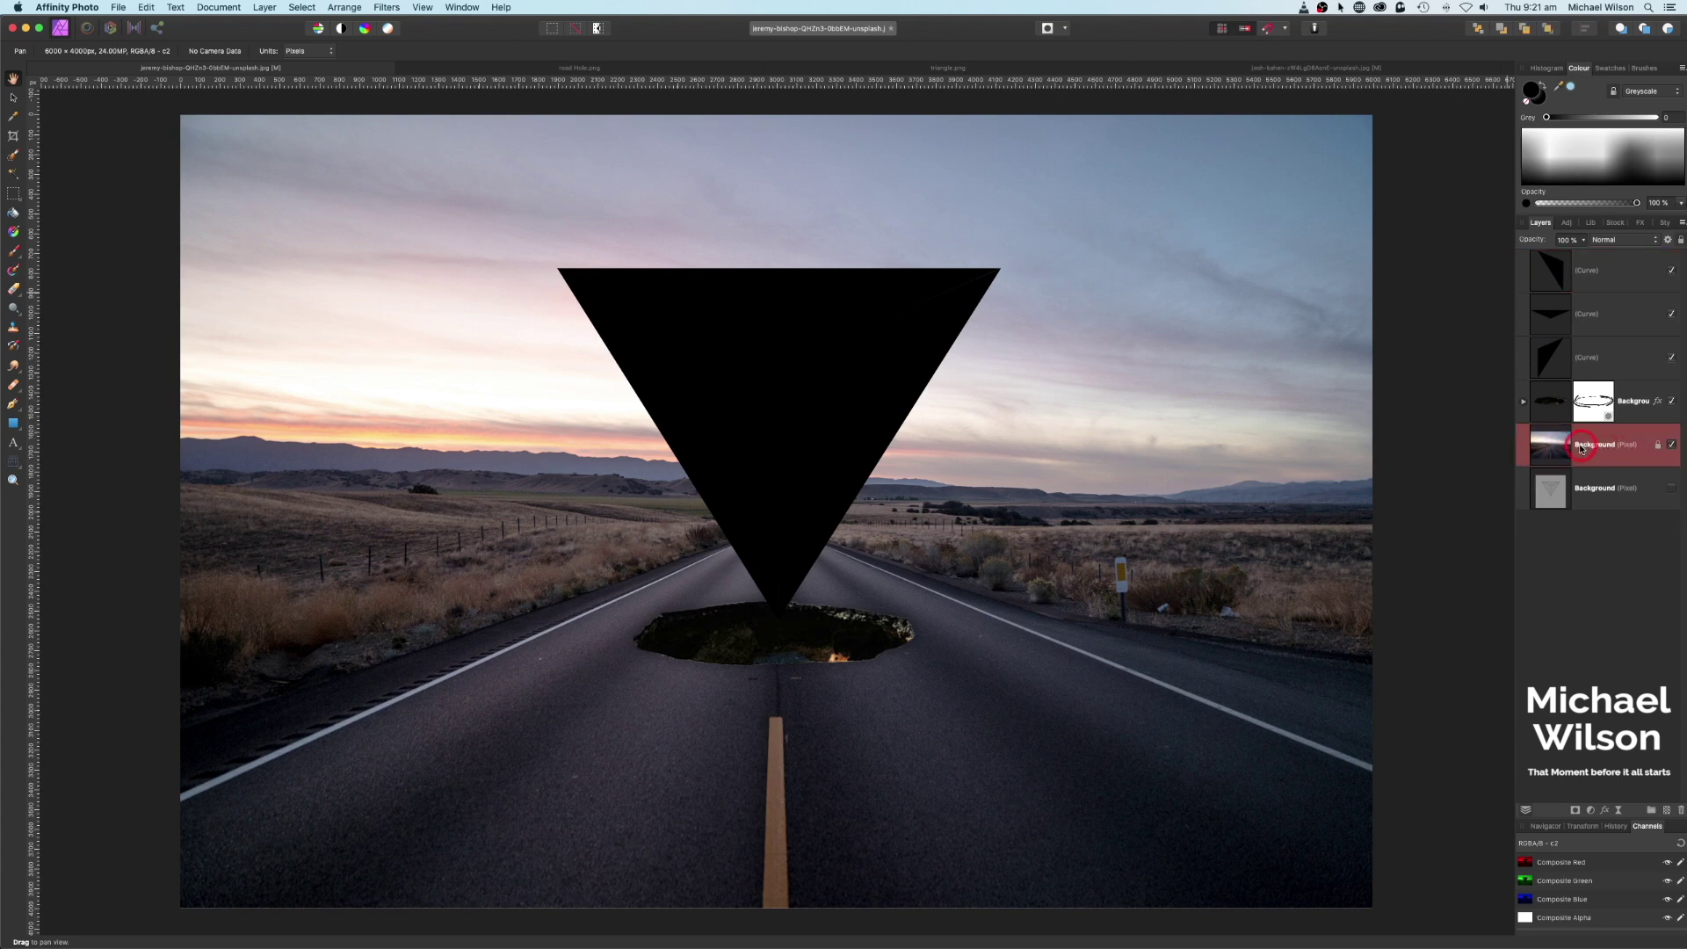
pyautogui.press('super+j')
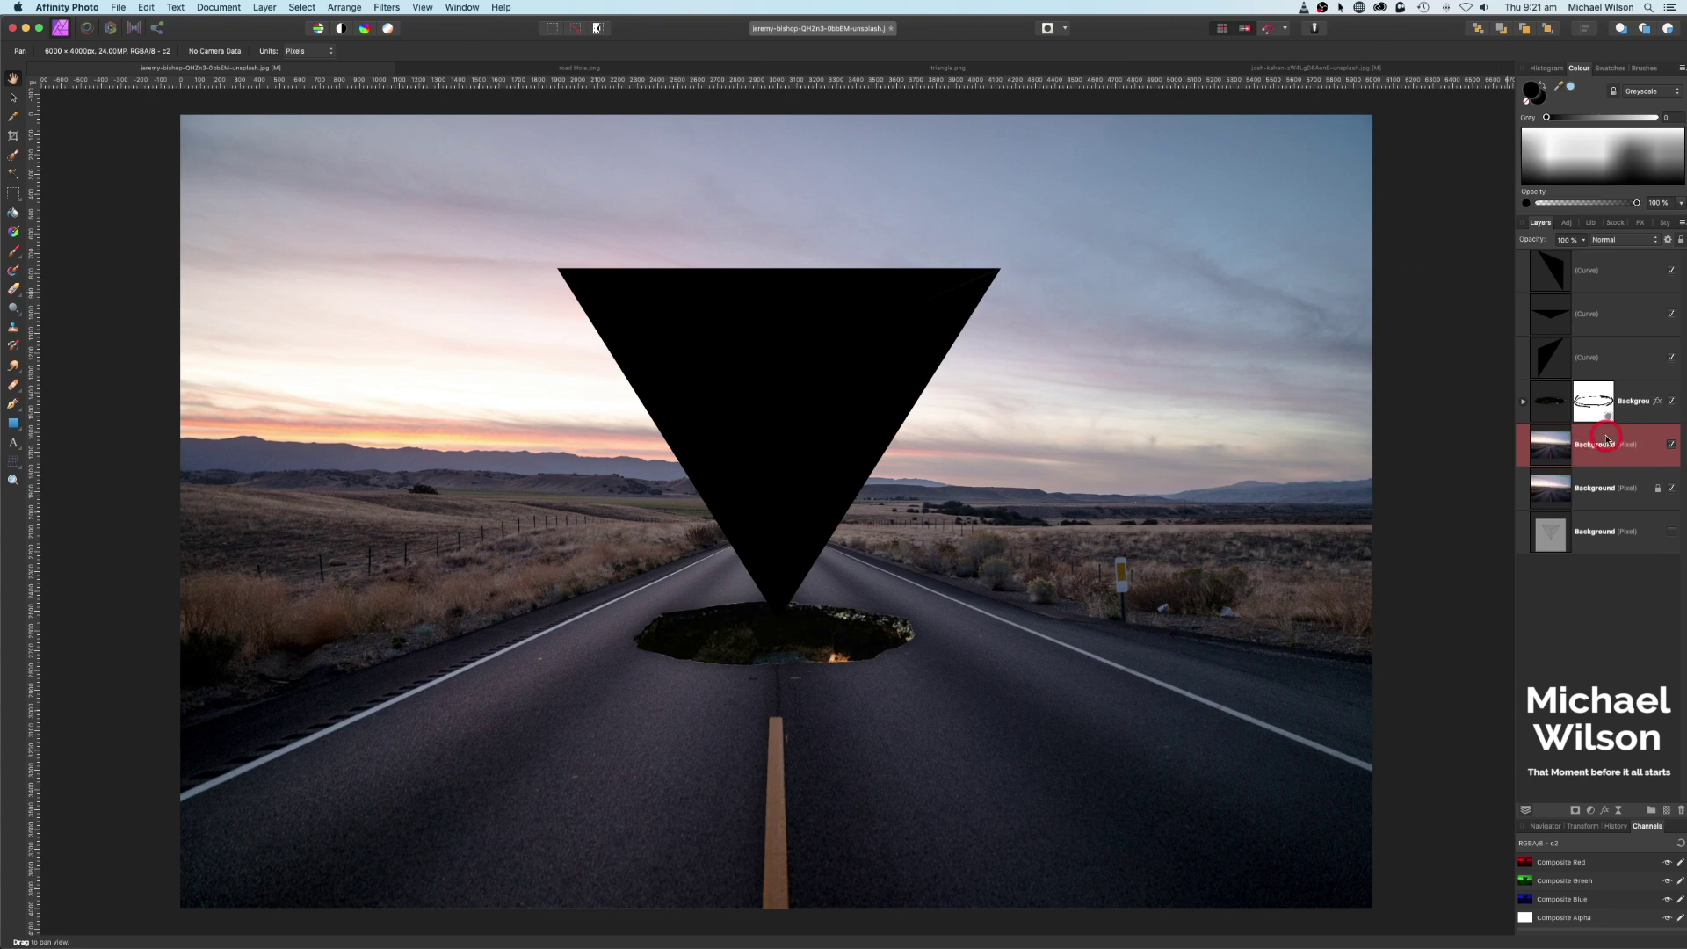
pyautogui.moveTo(1594, 449); pyautogui.dragTo(1636, 288)
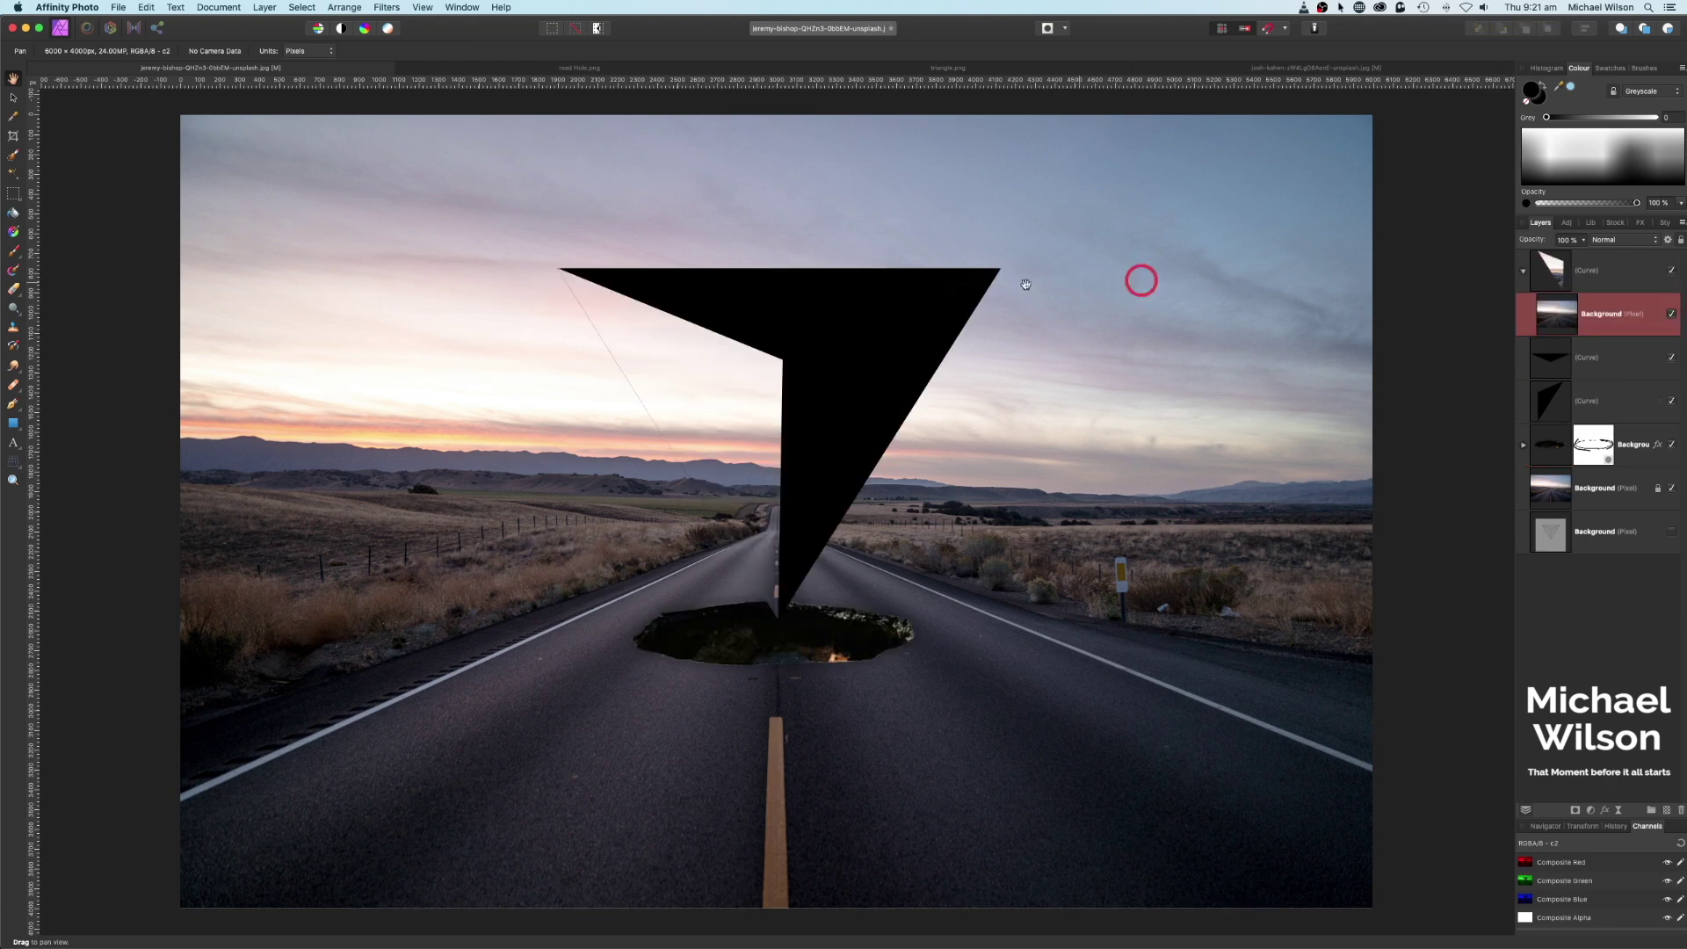
pyautogui.click(1550, 313)
# Duplicate the road photo again and clip the copy into the second Curve layer.
pyautogui.click(1560, 499)
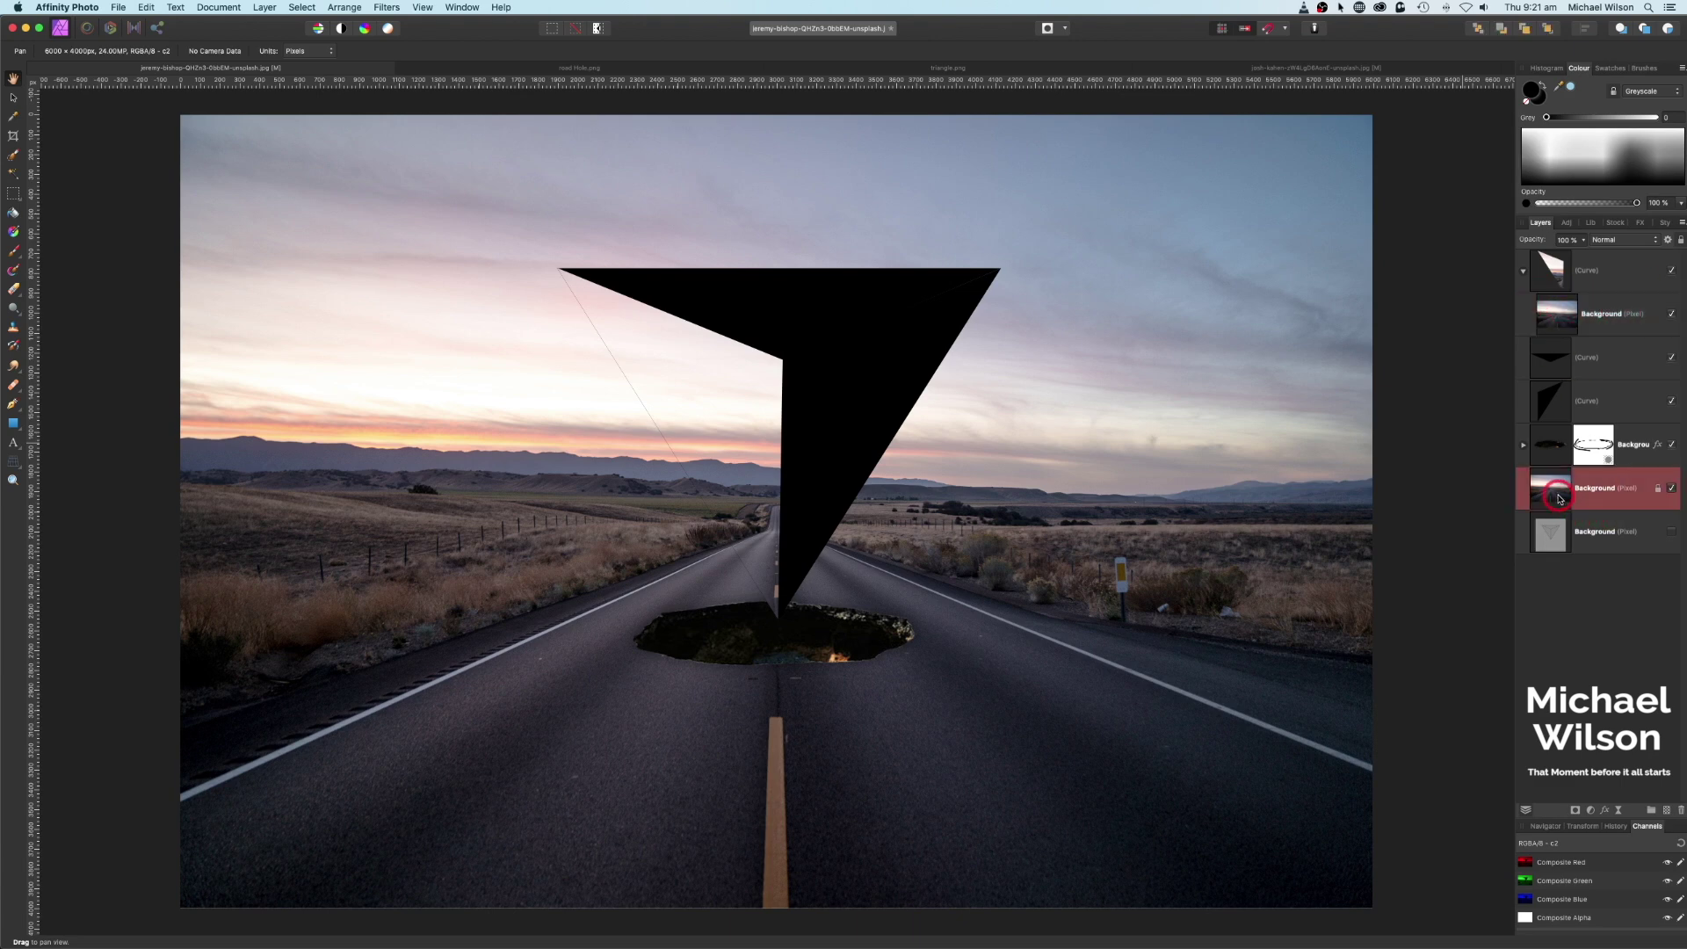
pyautogui.press('super+j')
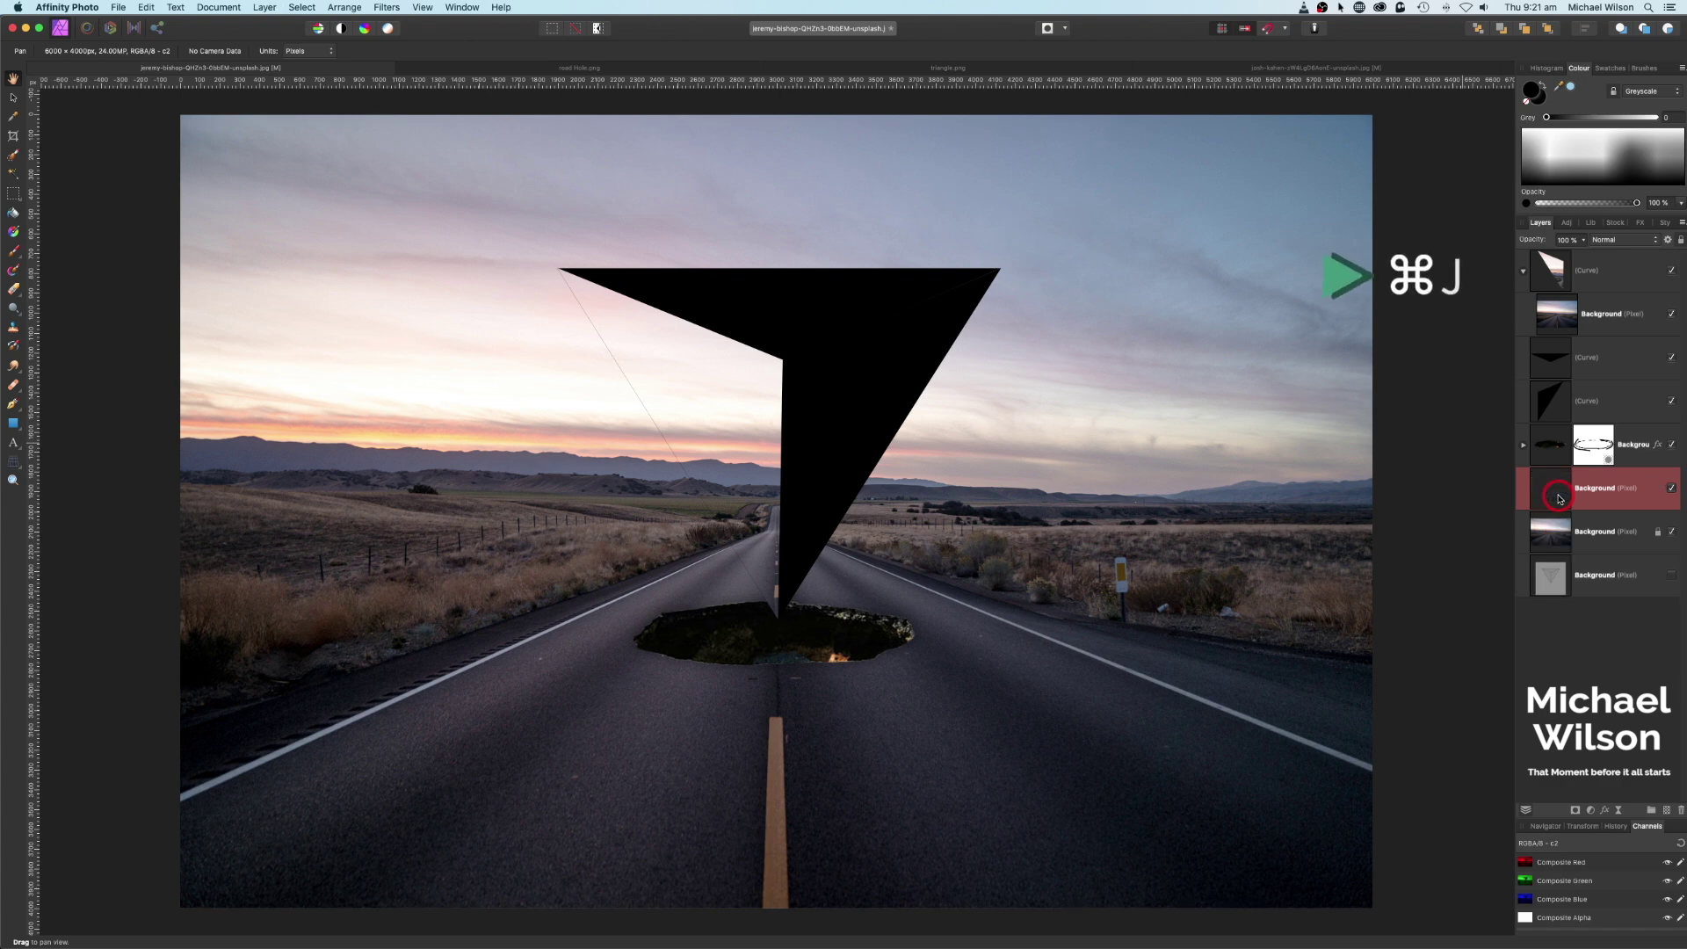
pyautogui.click(1597, 492)
pyautogui.moveTo(1596, 492); pyautogui.dragTo(1604, 384)
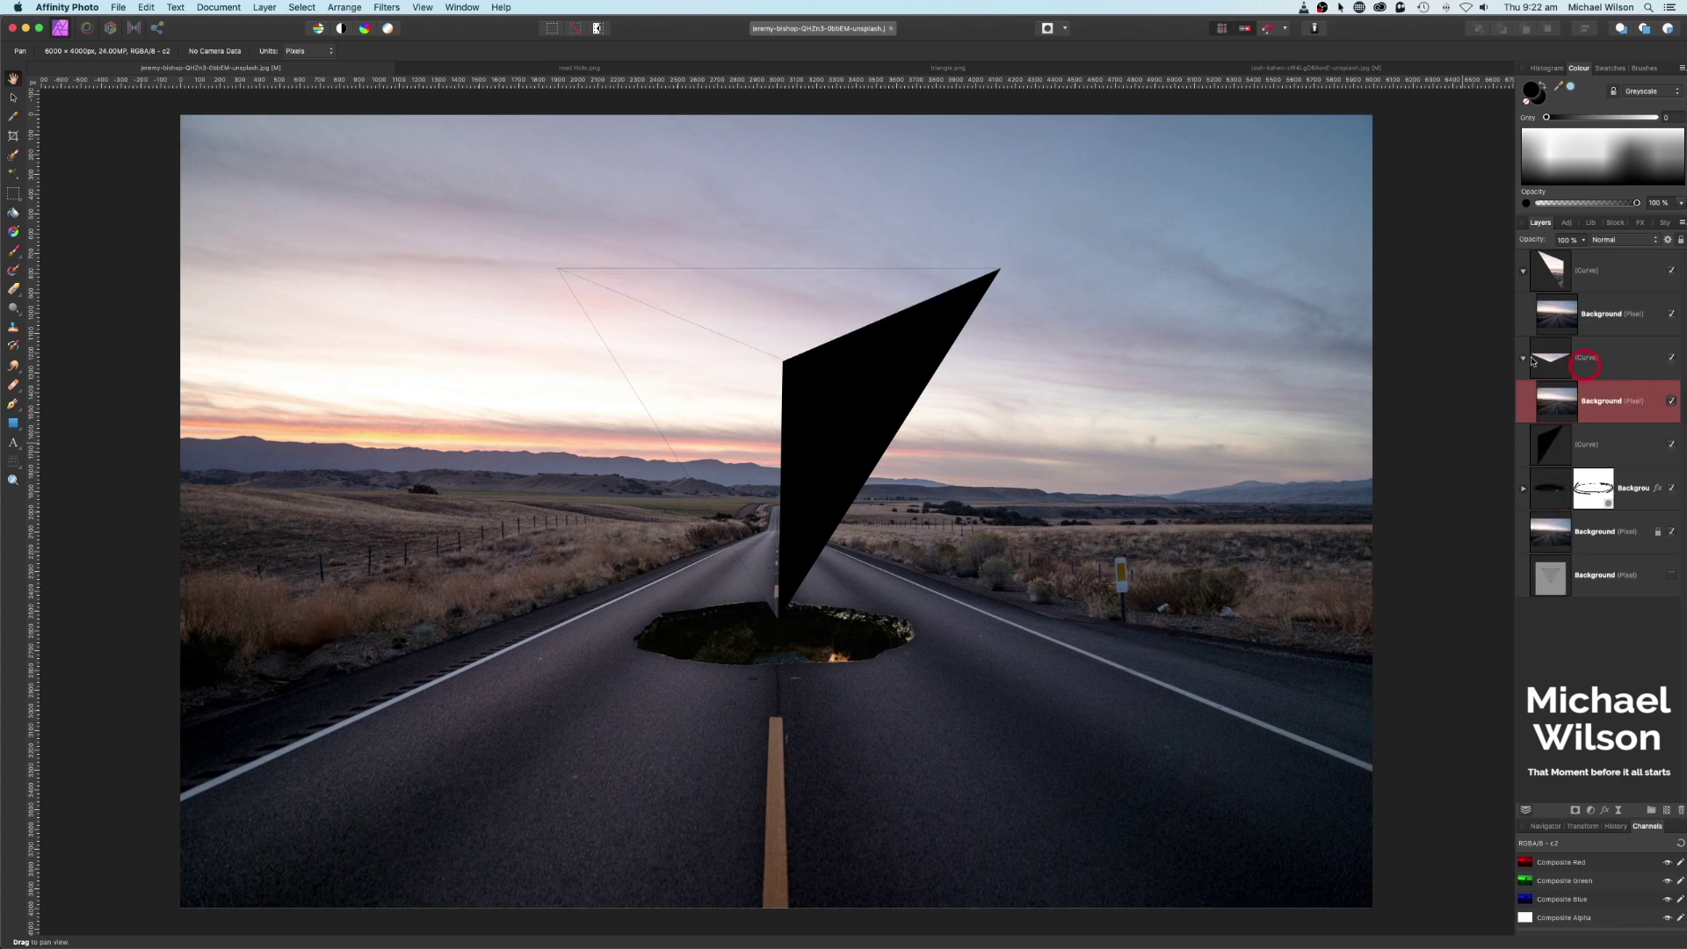
pyautogui.click(1582, 421)
# Make a third road photo copy and nest it inside the third triangle face.
pyautogui.click(1585, 534)
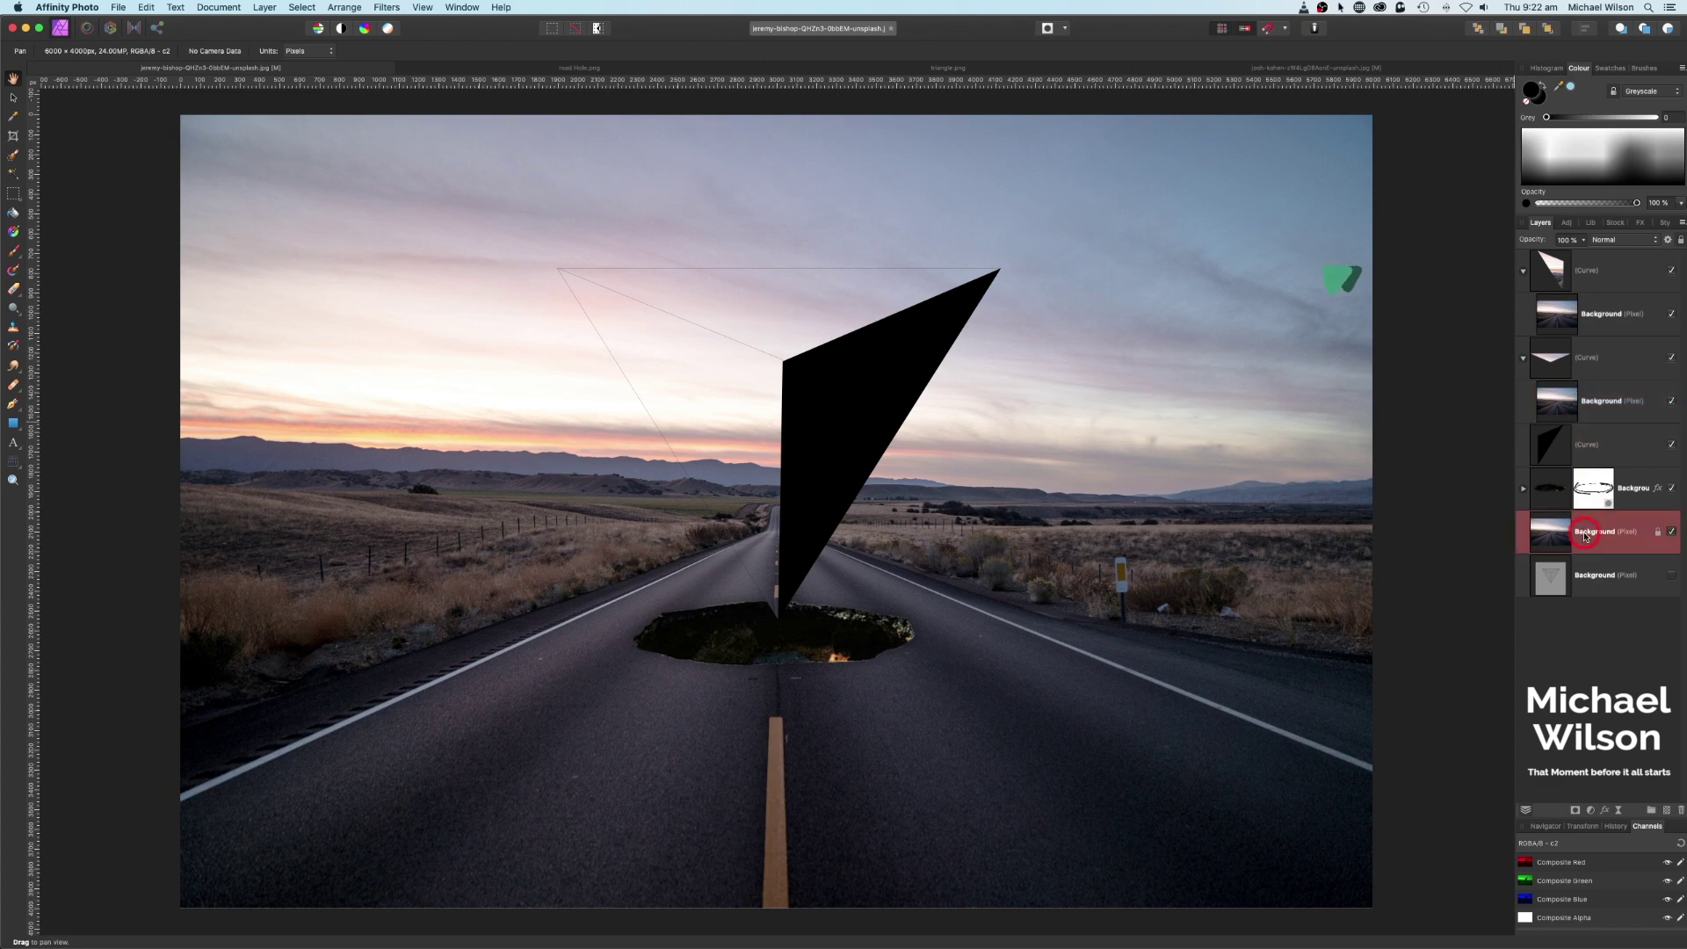
pyautogui.press('super+j')
pyautogui.moveTo(1587, 534); pyautogui.dragTo(1580, 450)
pyautogui.click(739, 255)
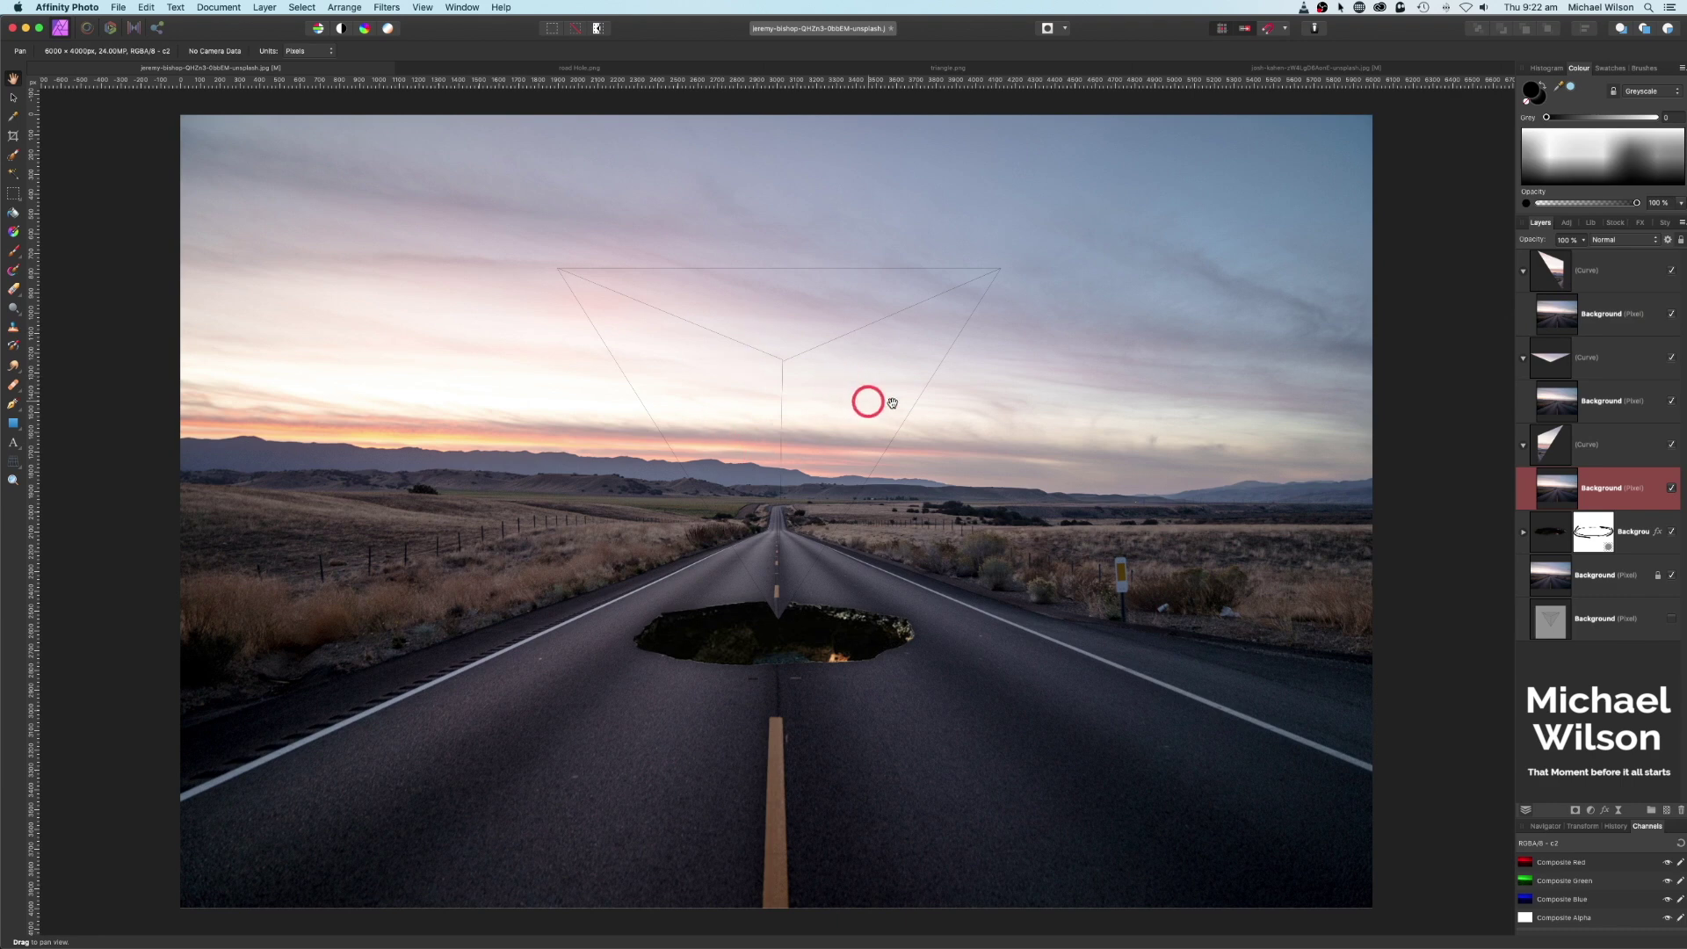
pyautogui.click(1576, 319)
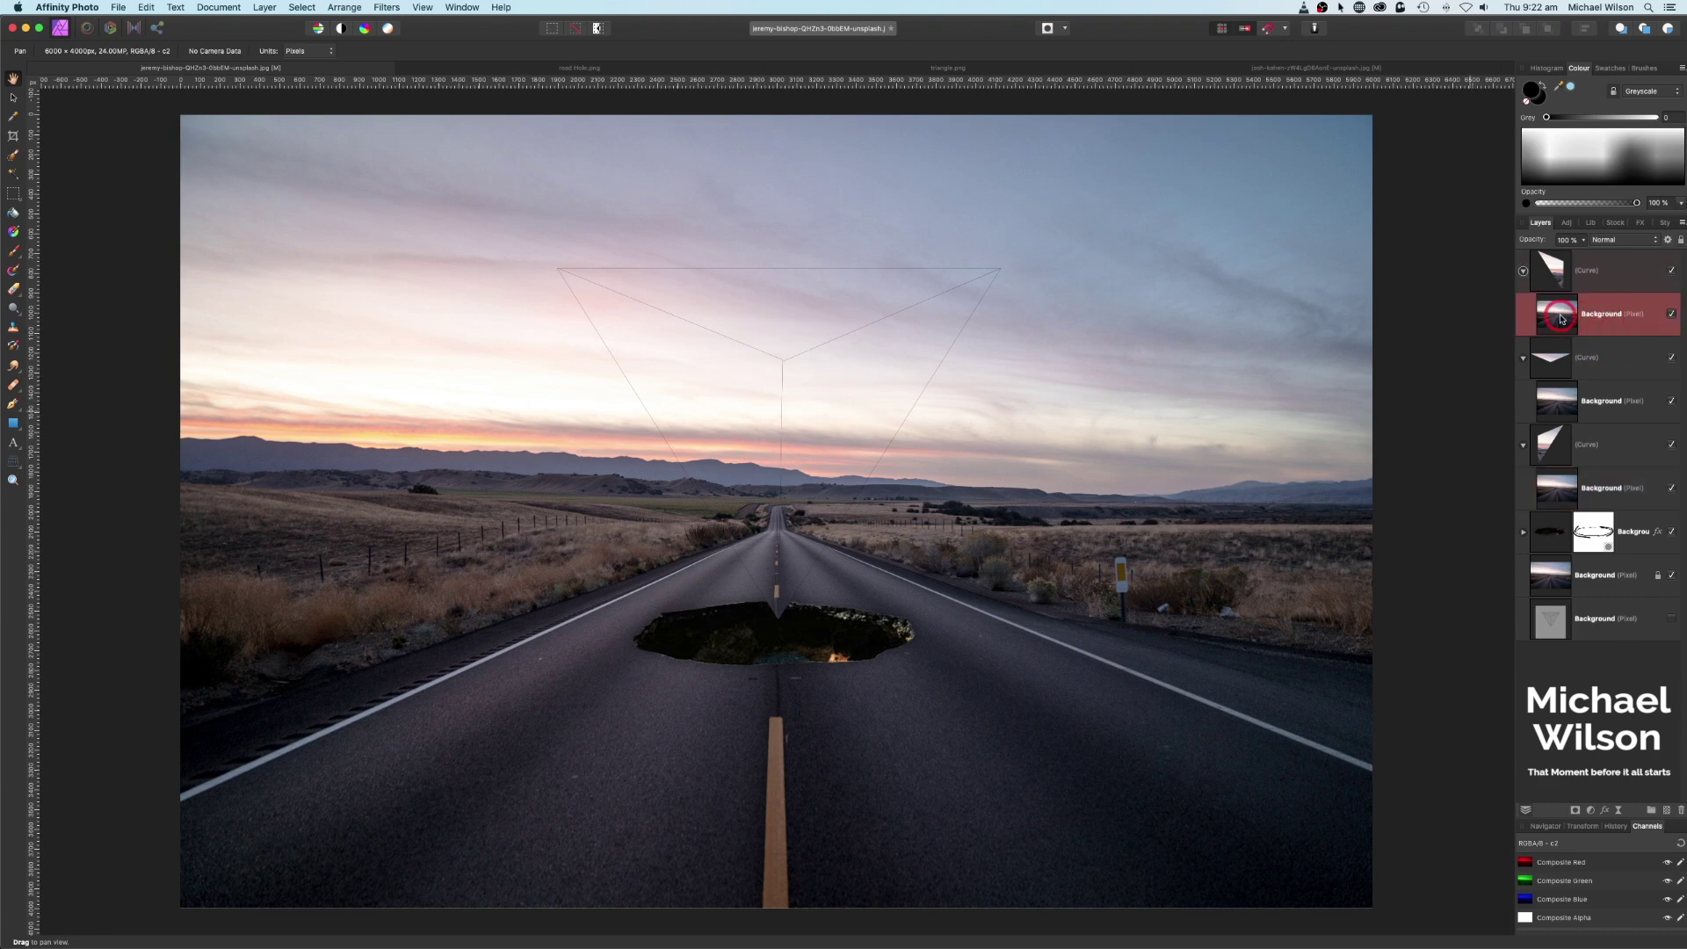
# Drag each clipped photo copy so the three faces show different parts of road and sky.
pyautogui.press('v')
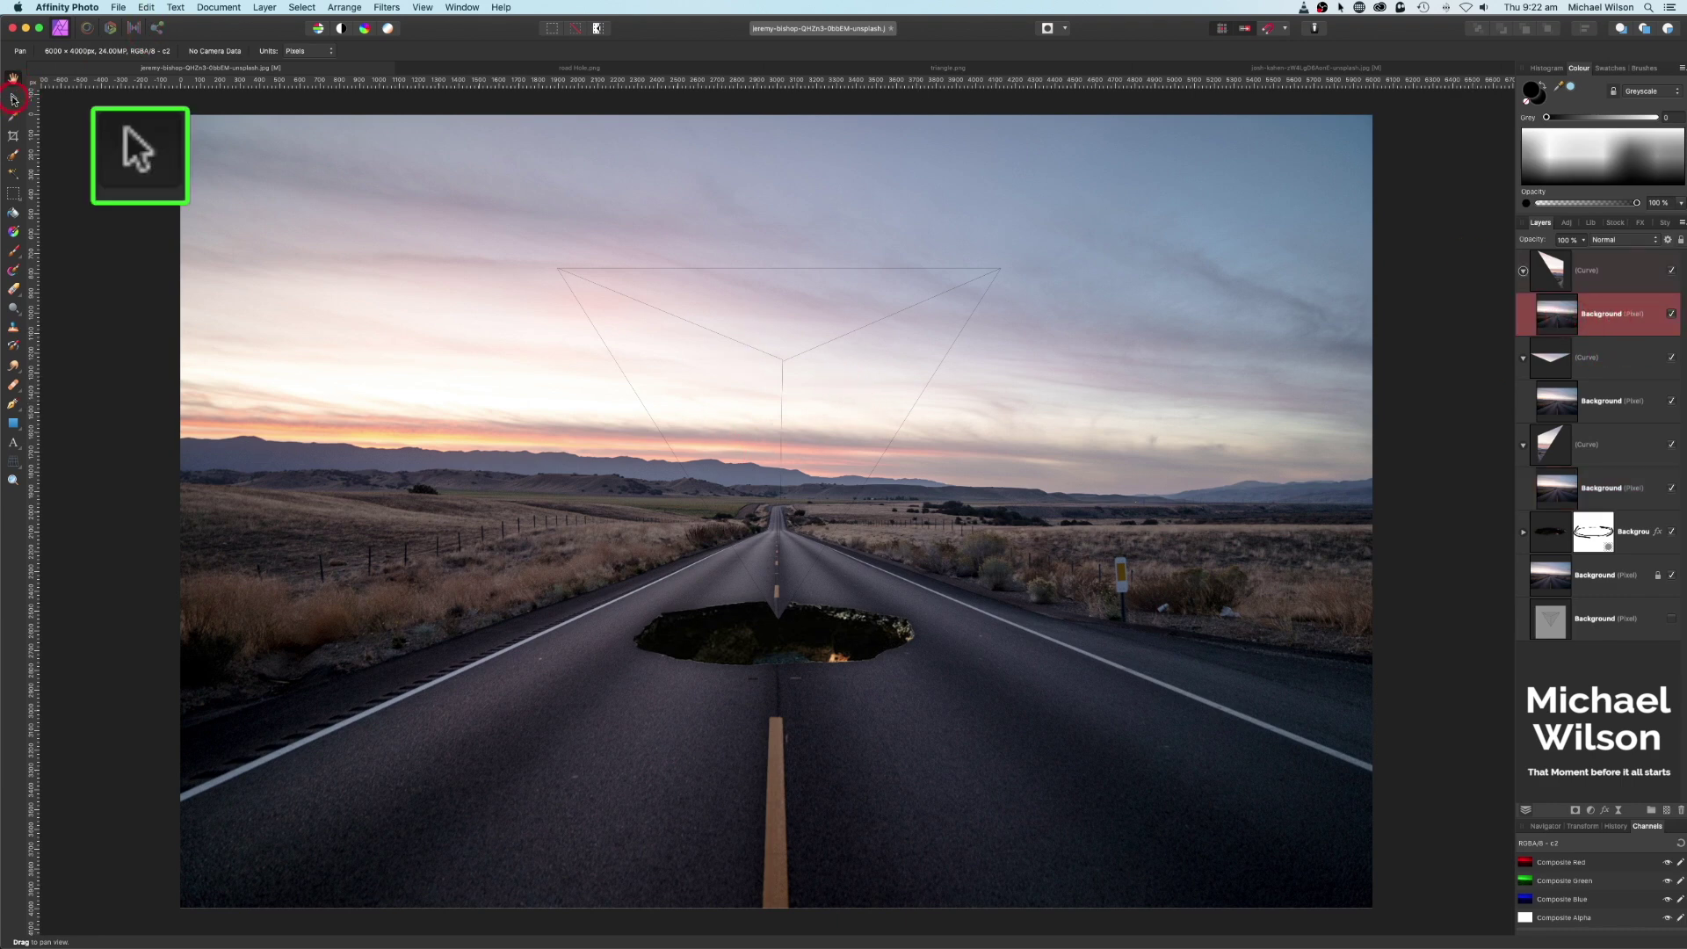
pyautogui.moveTo(951, 575); pyautogui.dragTo(950, 468)
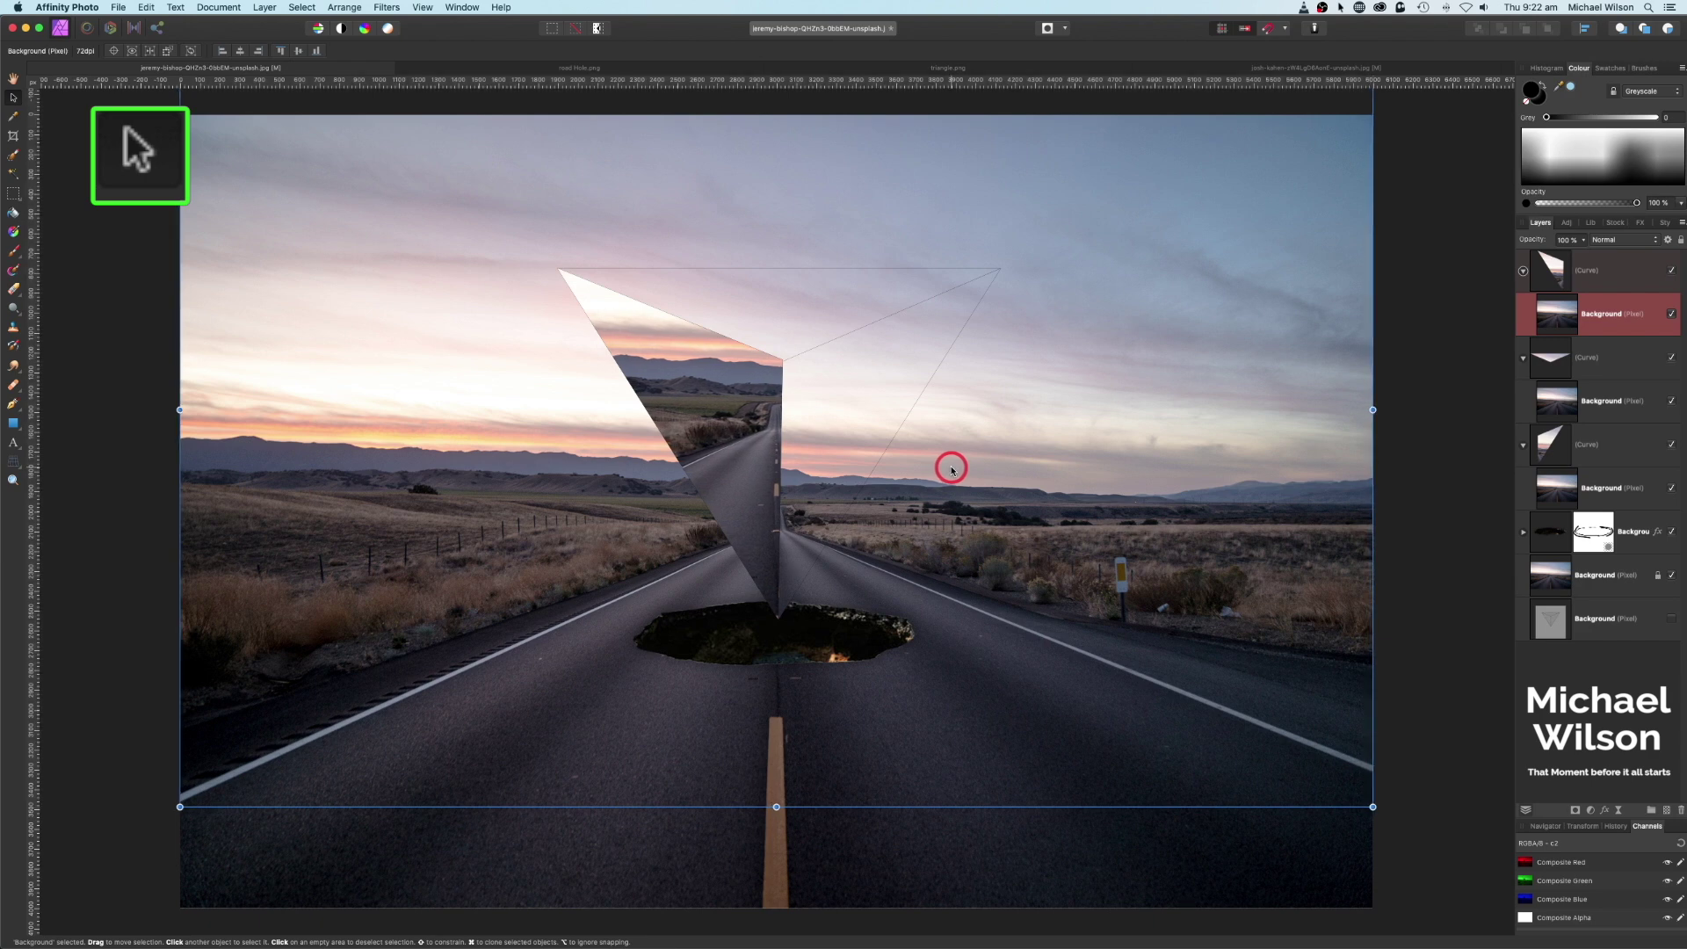
pyautogui.click(1557, 399)
pyautogui.moveTo(1057, 460); pyautogui.dragTo(956, 349)
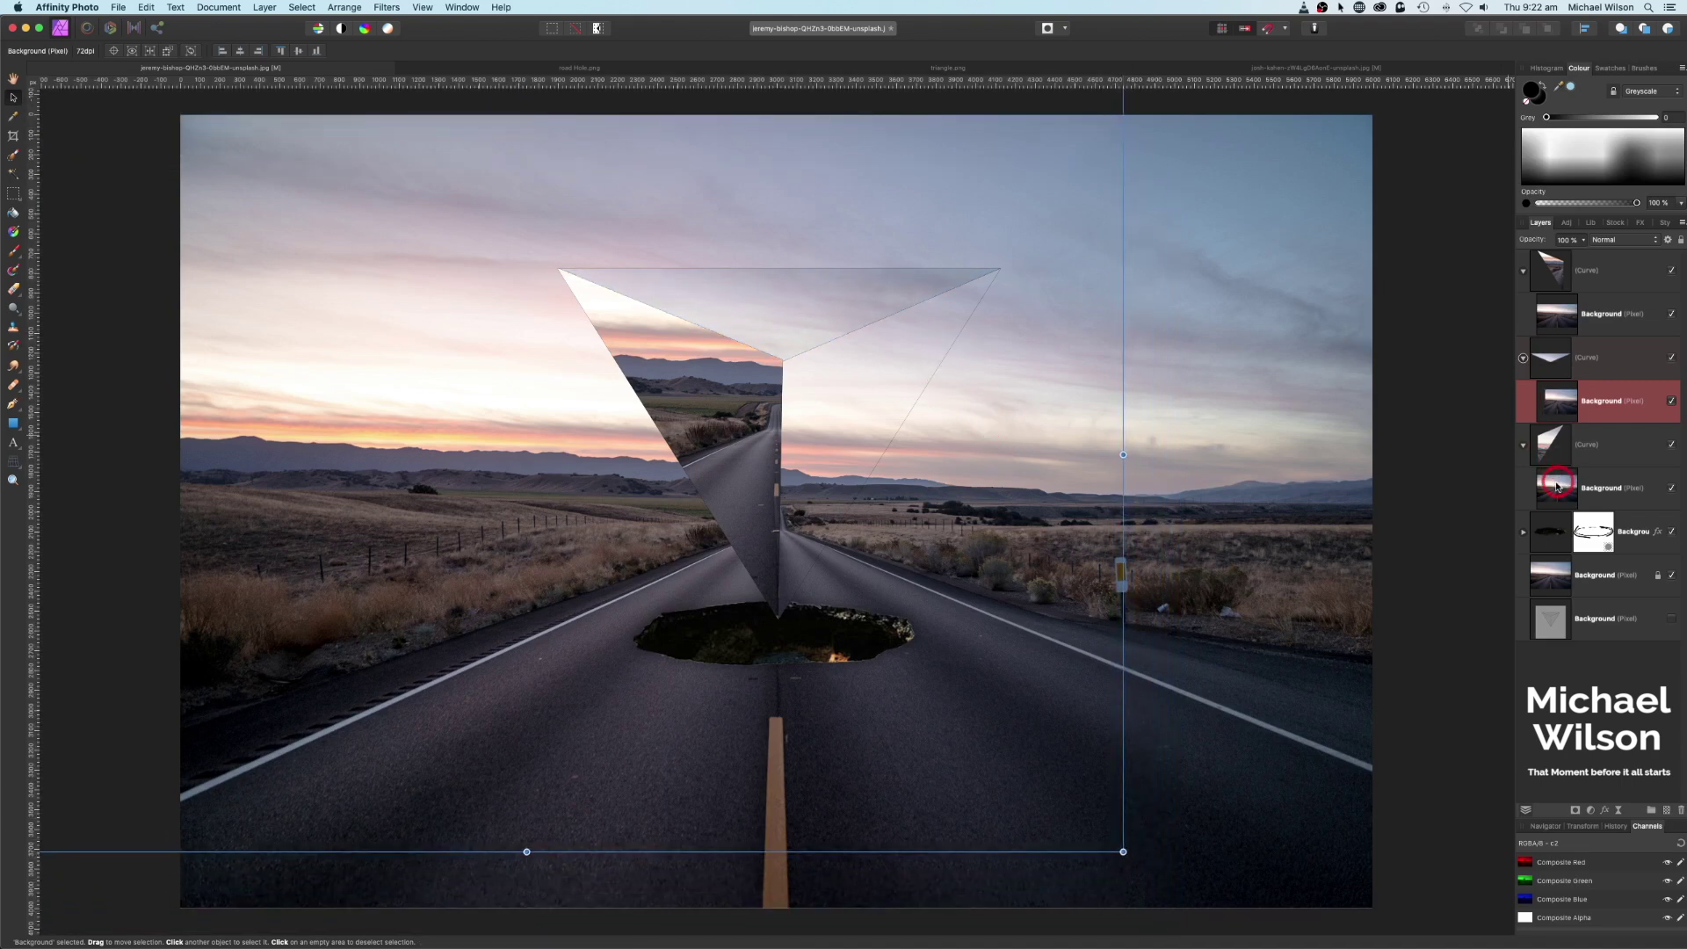
pyautogui.click(1553, 489)
pyautogui.moveTo(1051, 621); pyautogui.dragTo(1058, 566)
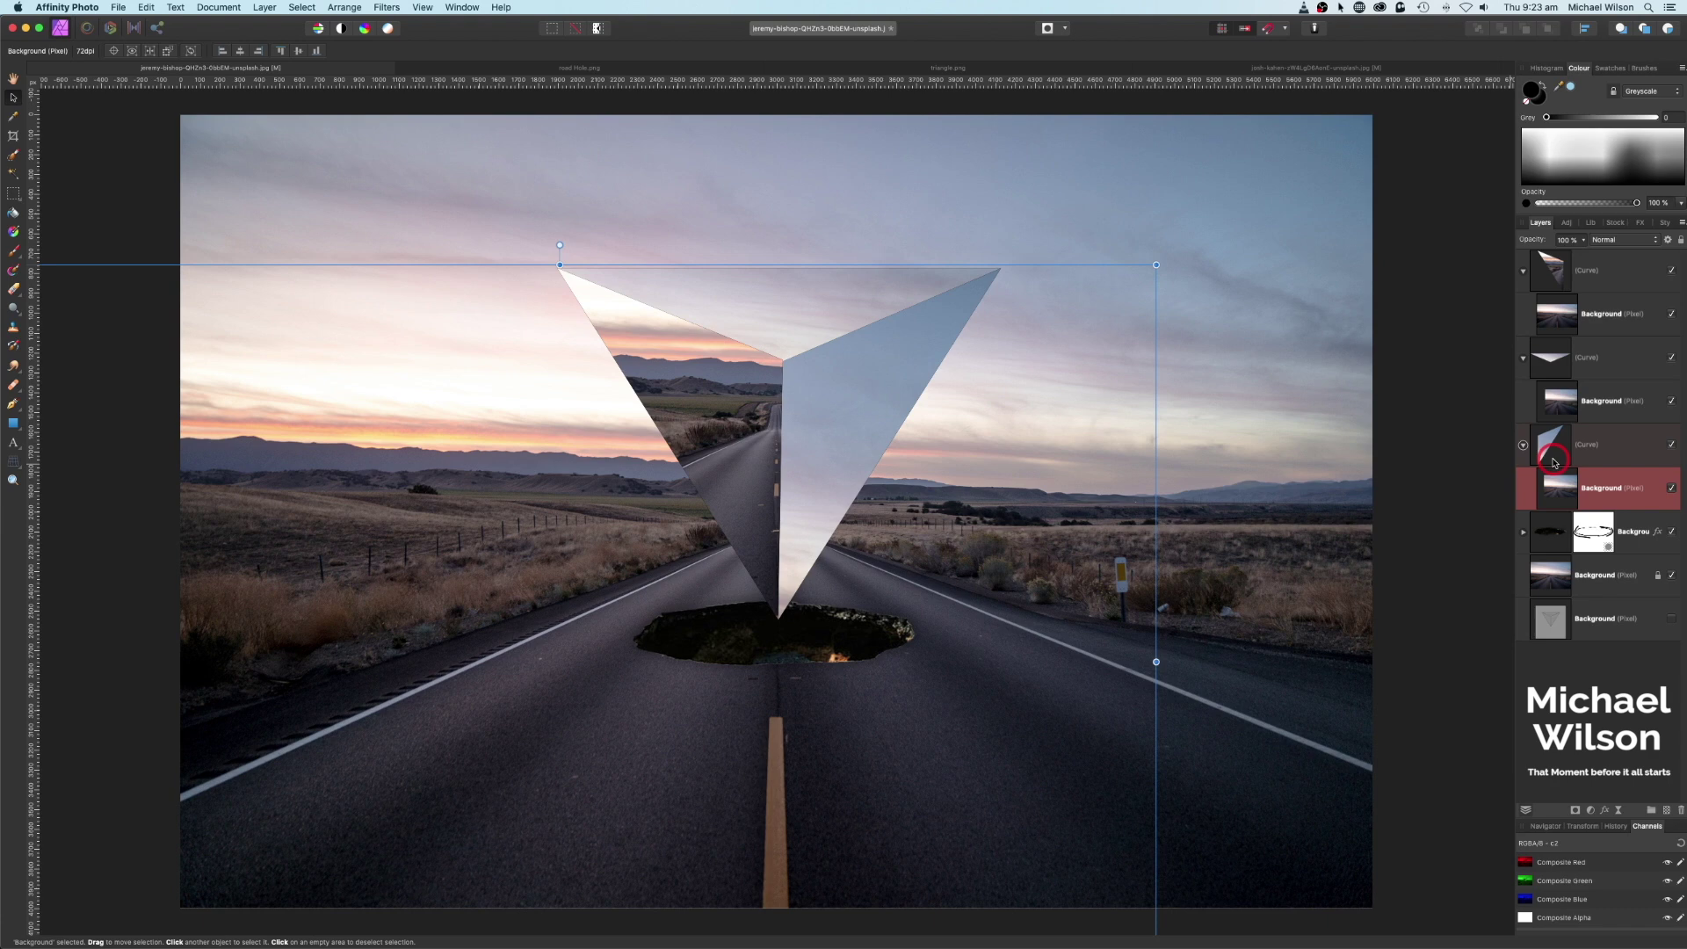
pyautogui.click(1608, 447)
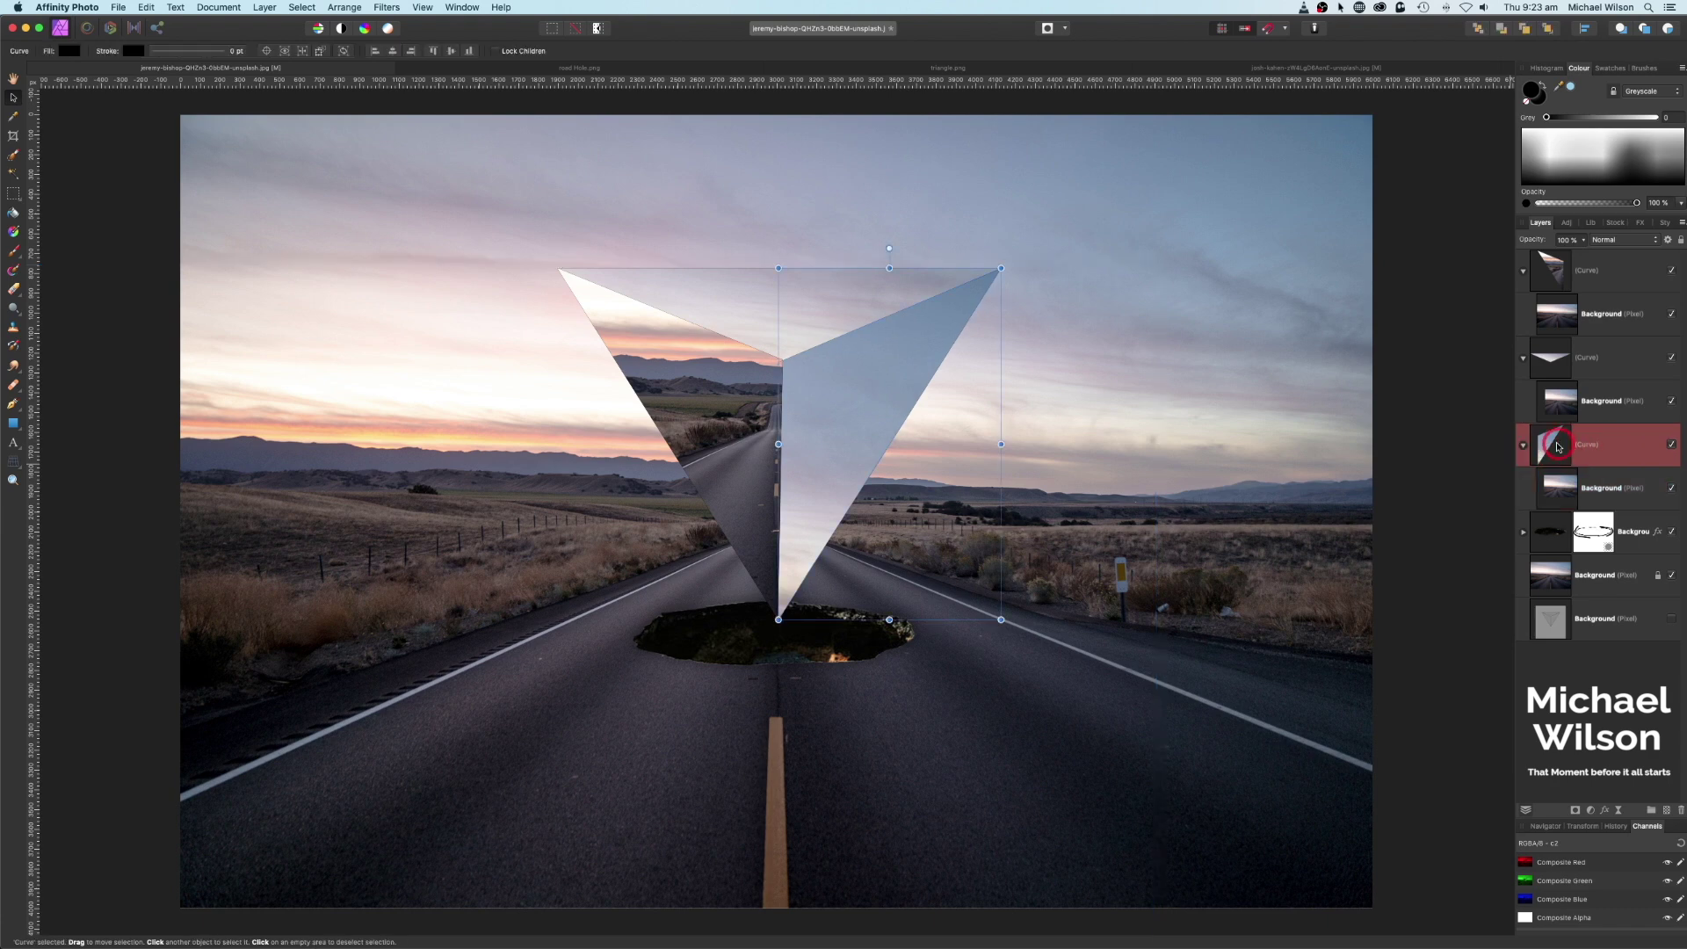
# Nudge the third Curve's middle node slightly right with the Node Tool.
pyautogui.click(16, 406)
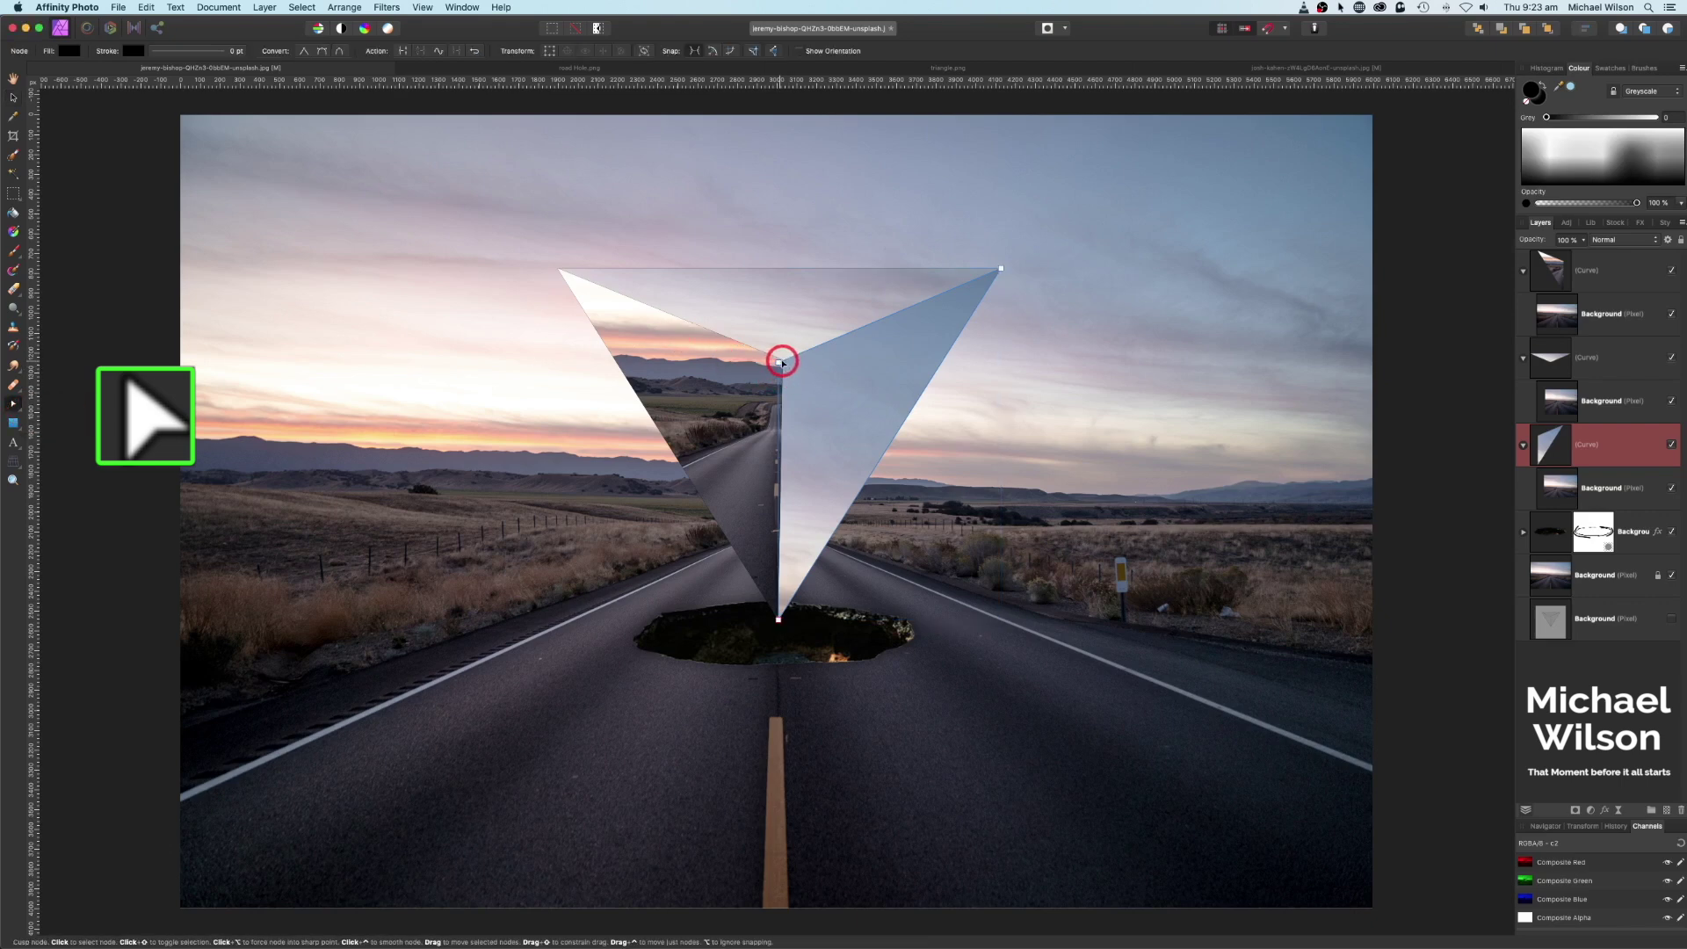
pyautogui.moveTo(781, 361); pyautogui.dragTo(779, 362)
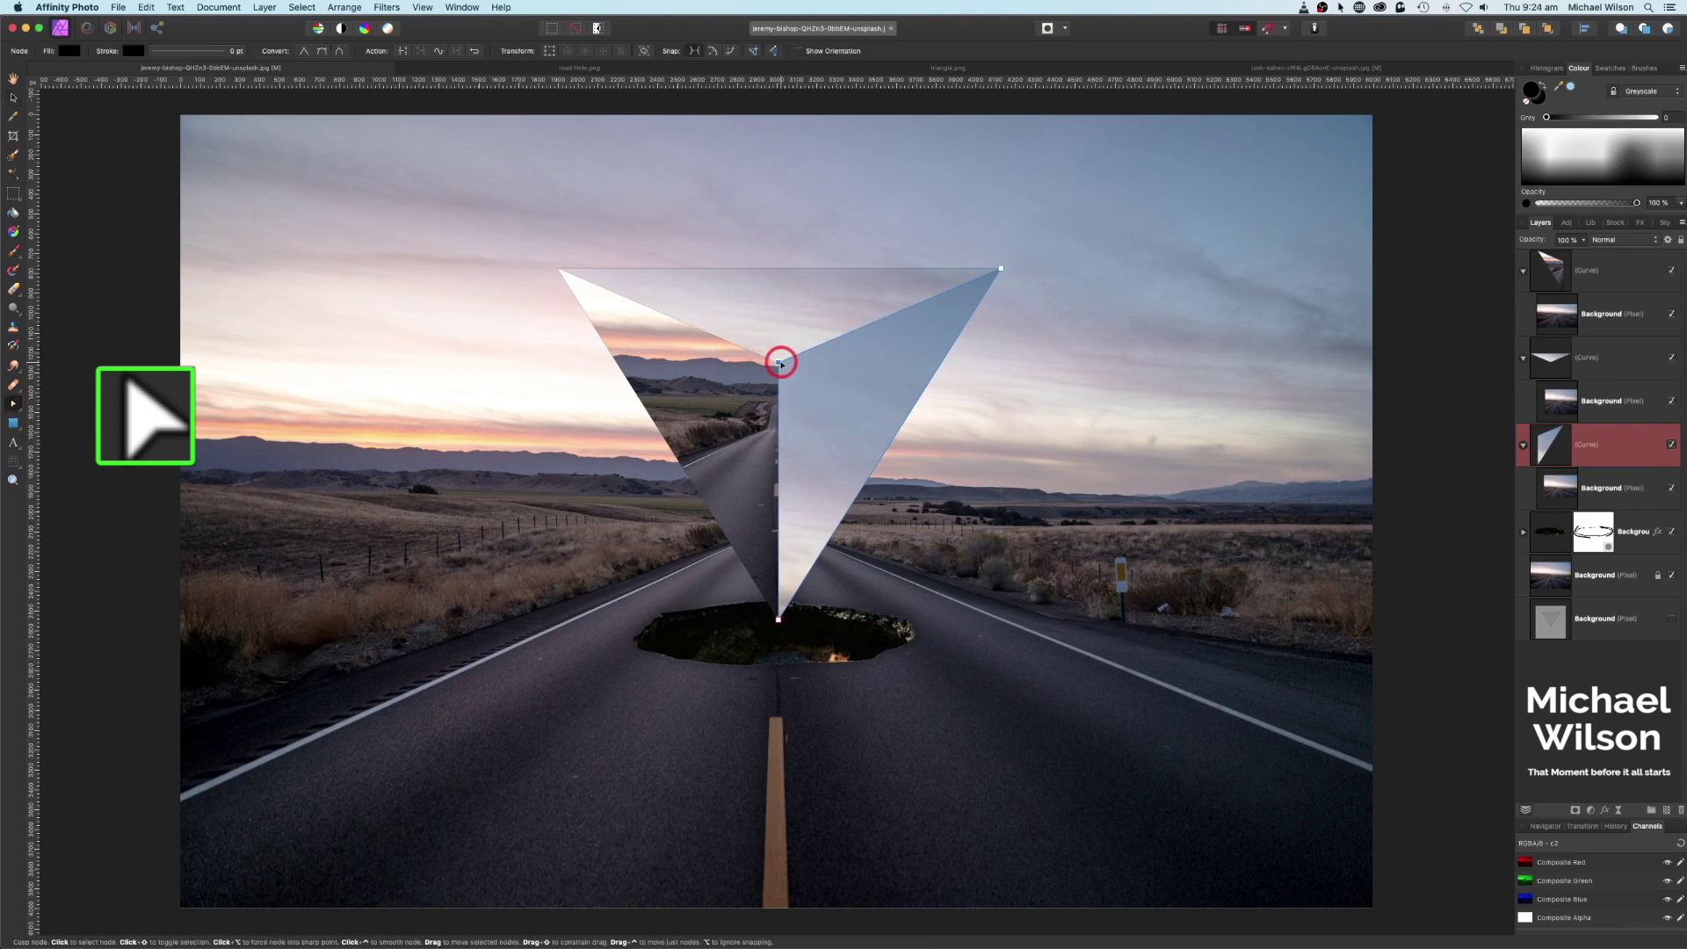
pyautogui.click(15, 79)
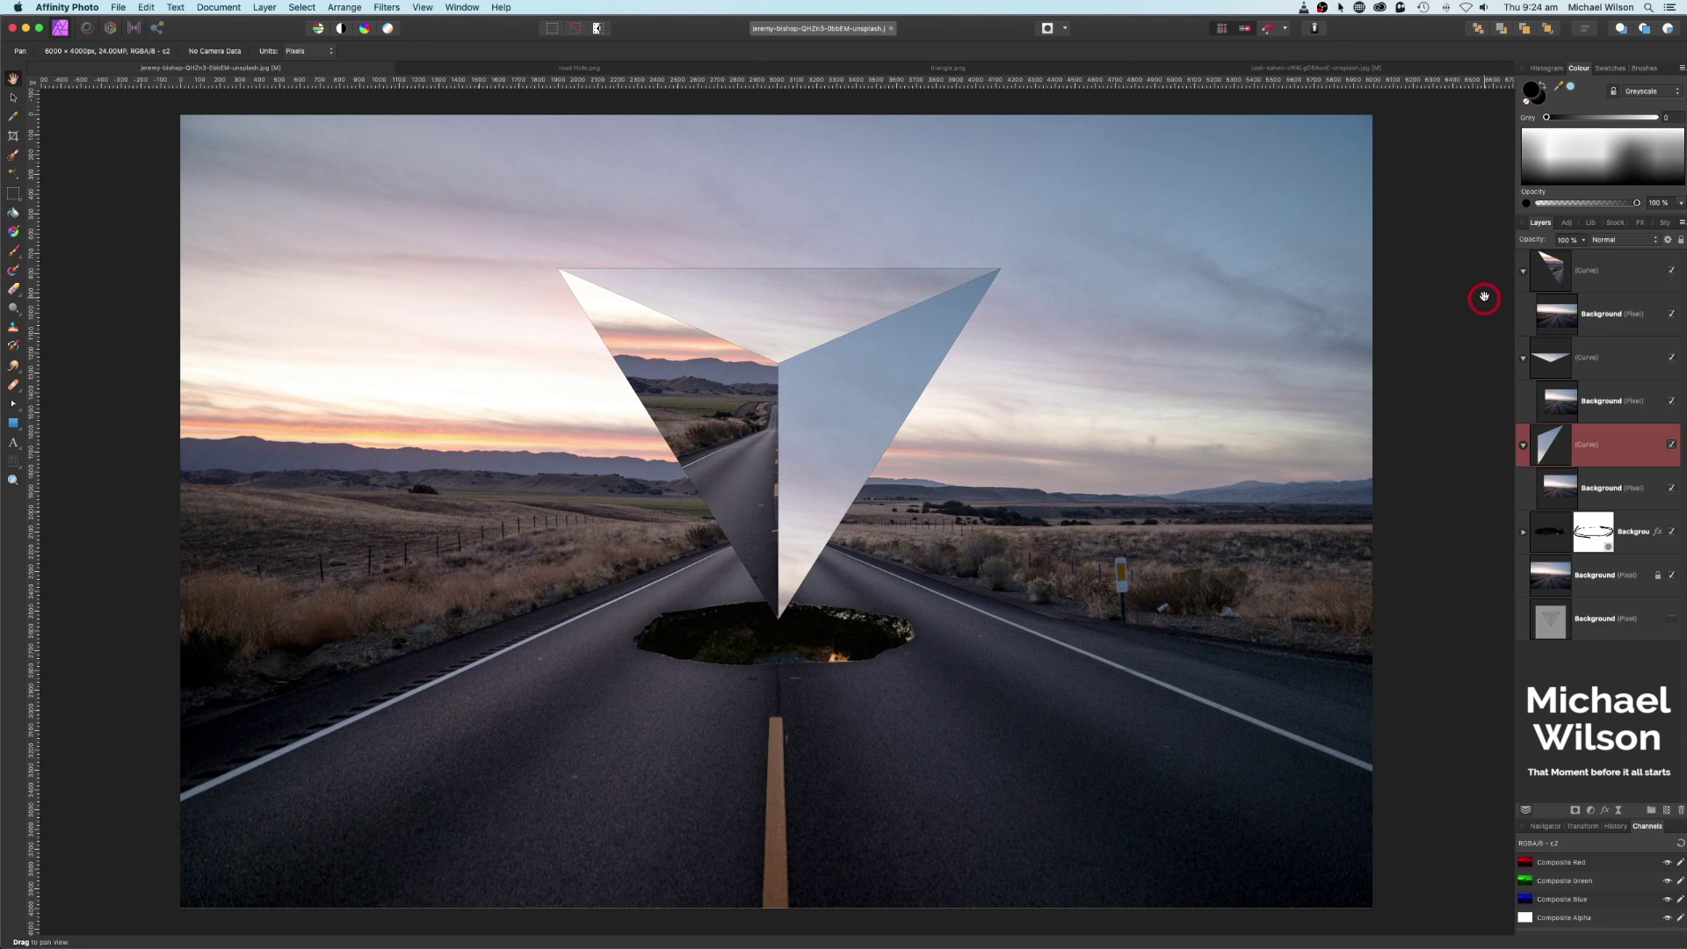
# Collapse the three Curve layers in the Layers panel.
pyautogui.click(1524, 271)
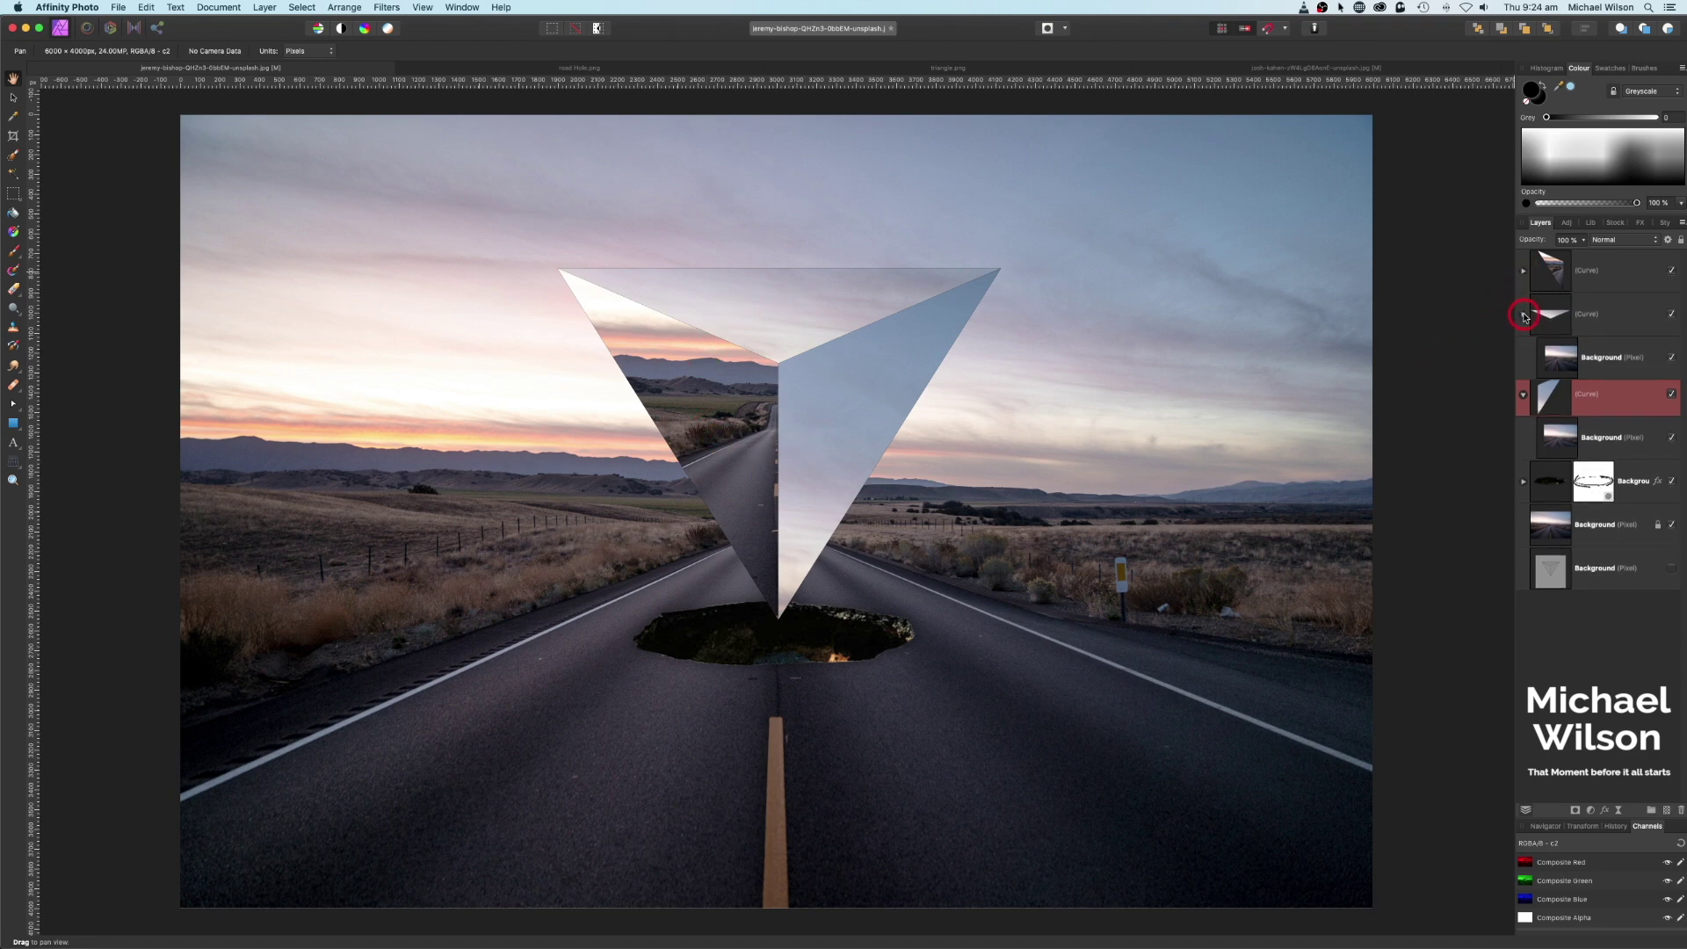
pyautogui.click(1524, 313)
pyautogui.click(1524, 359)
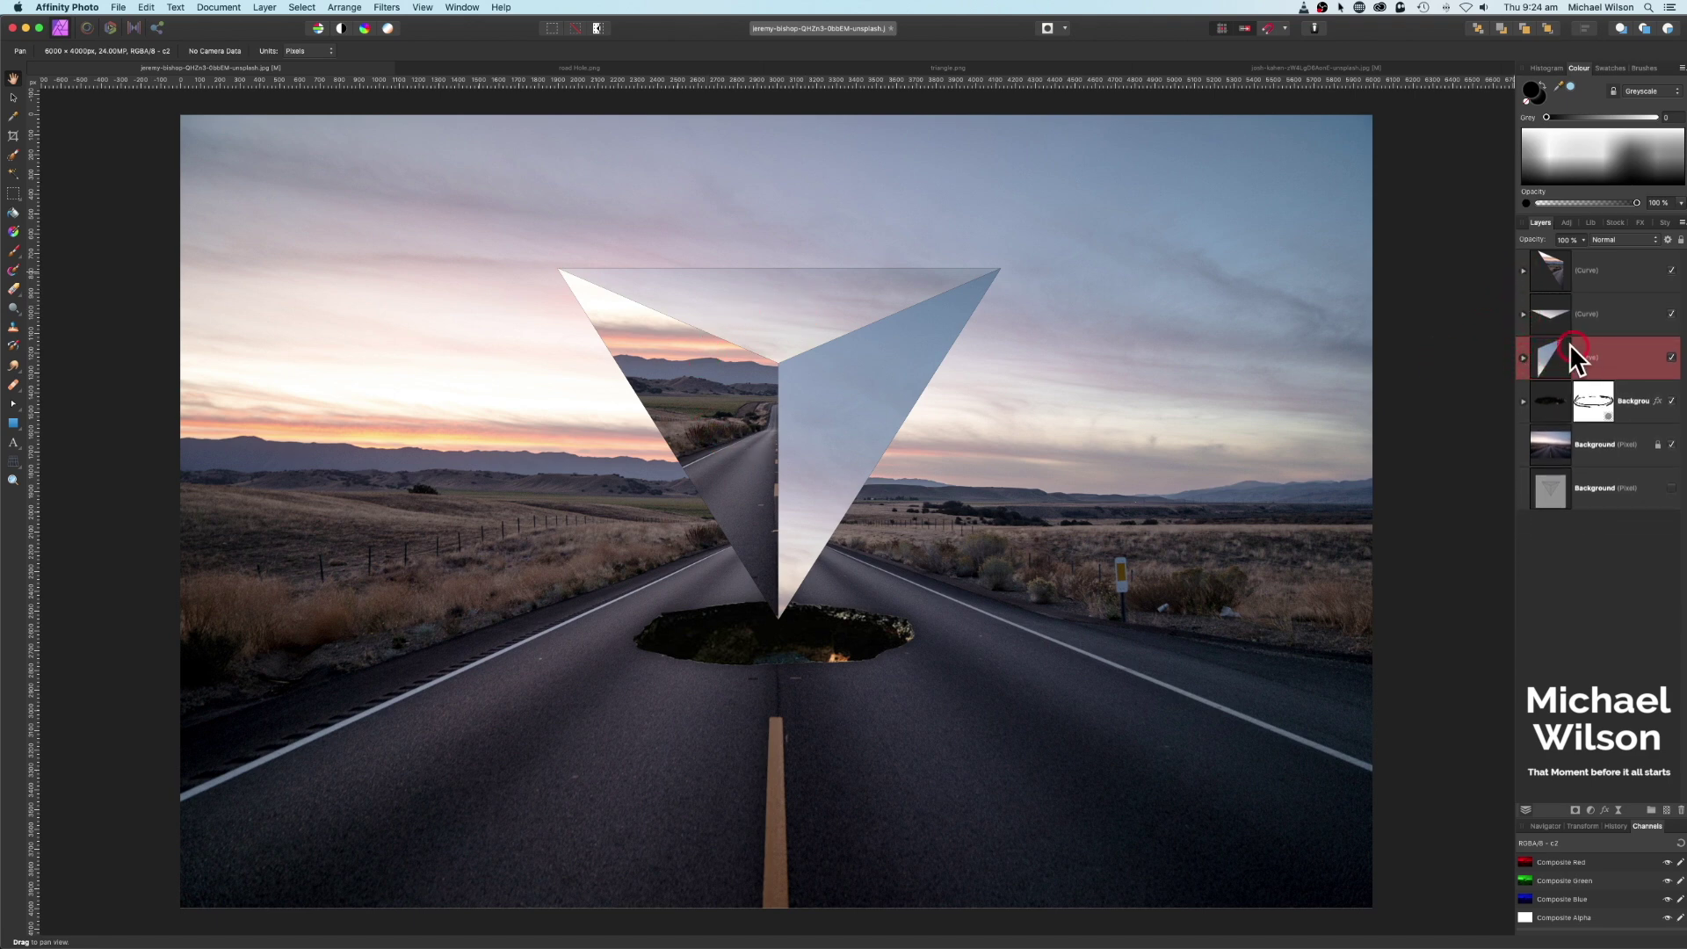
# Select all three Curve face layers and group them with ⌘G.
pyautogui.click(1581, 272)
pyautogui.press('space')
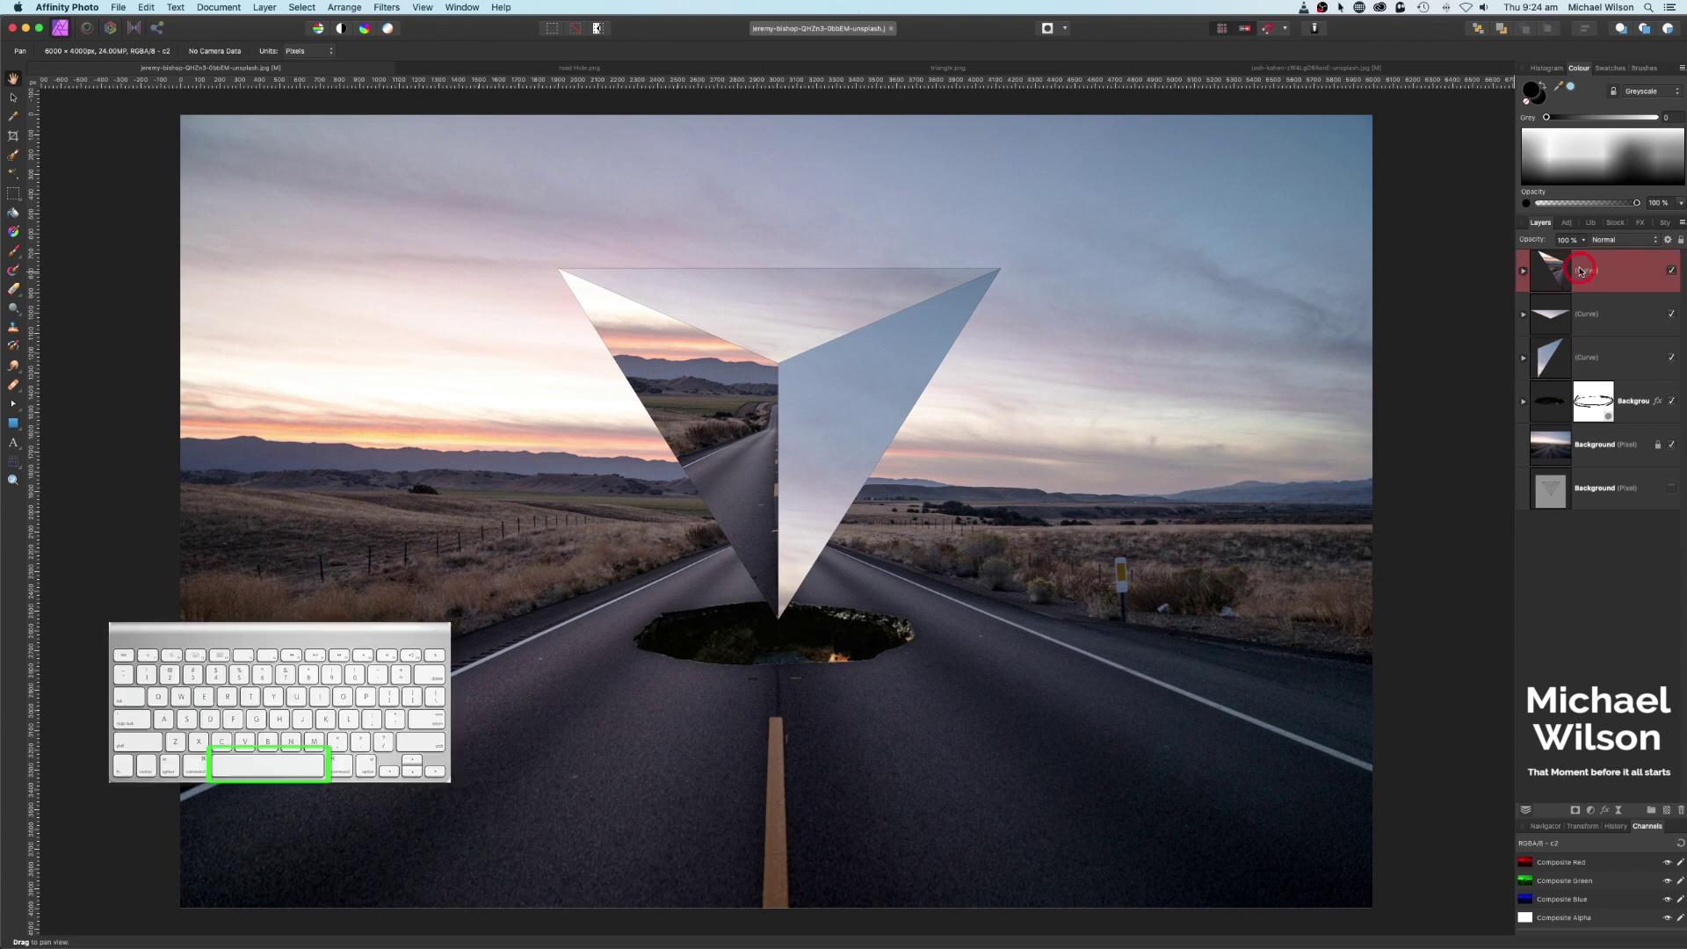
pyautogui.keyDown('shift'); pyautogui.click(1601, 360); pyautogui.keyUp('shift')
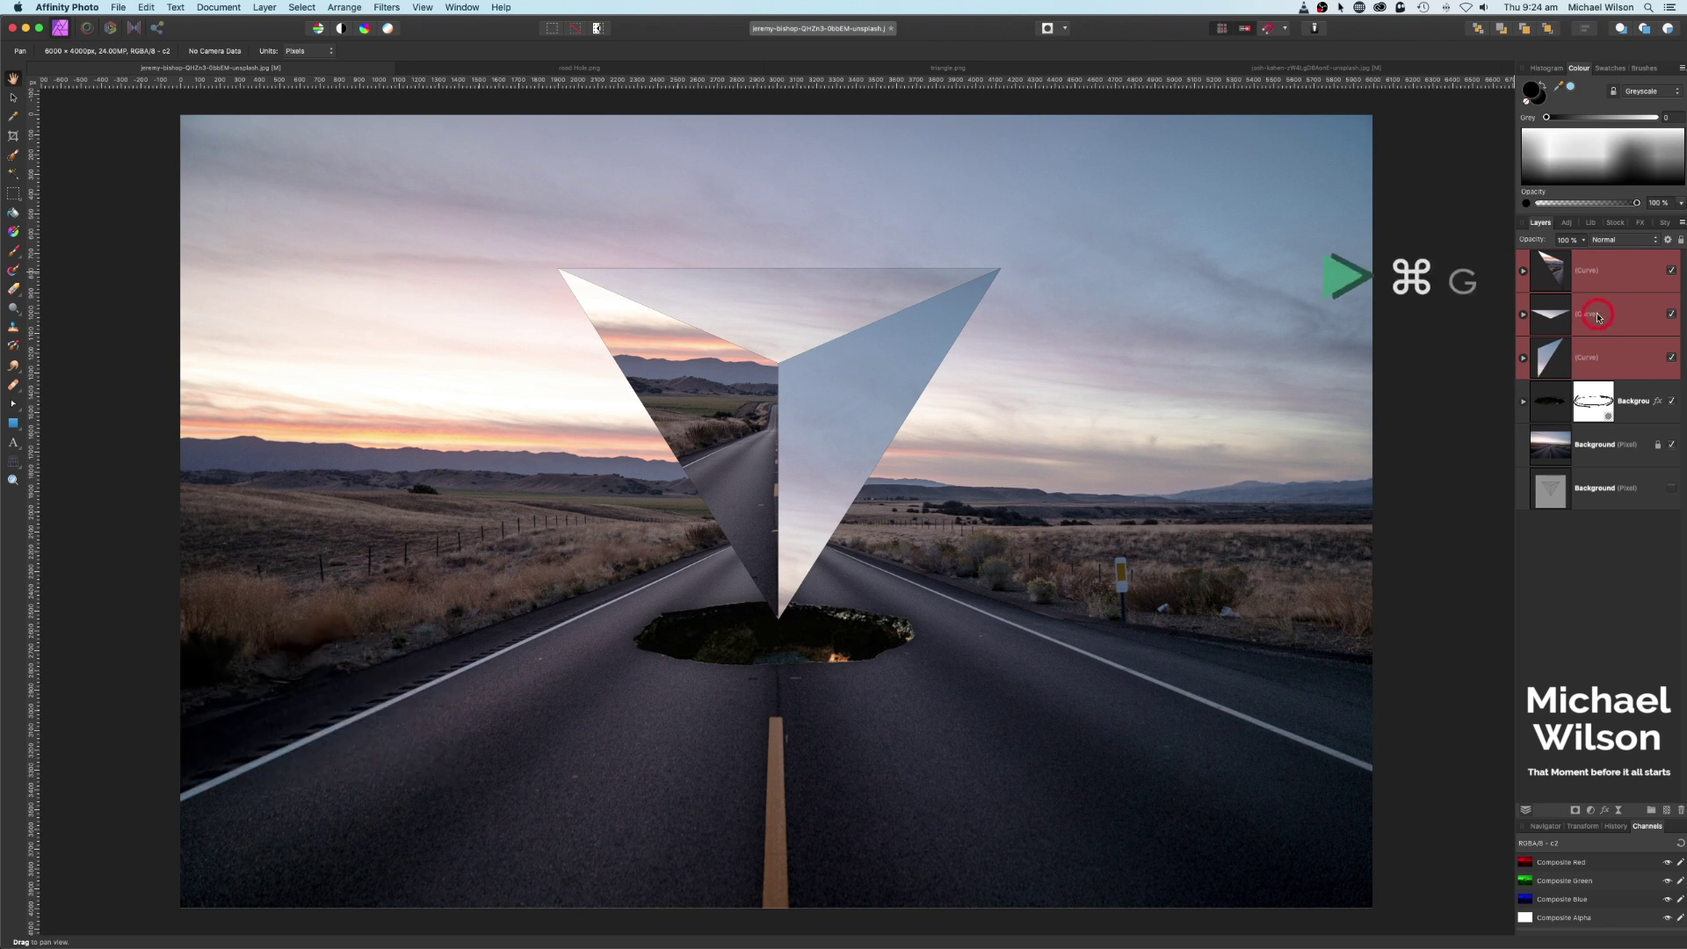
pyautogui.press('super+g')
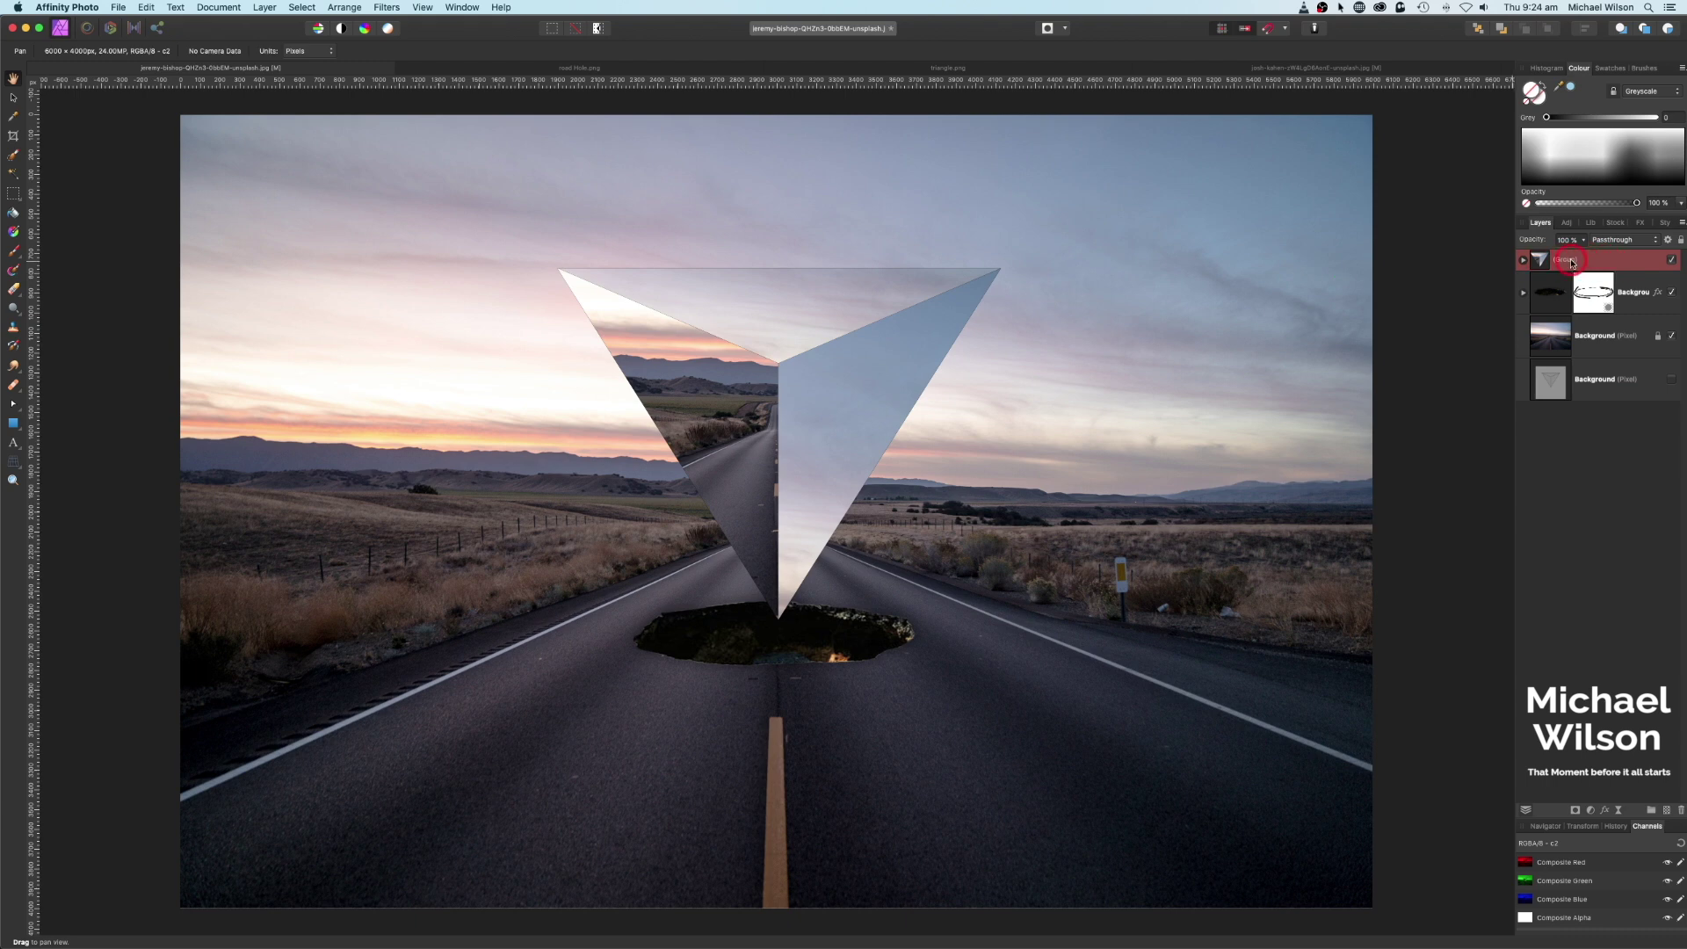
# Add an Inner Shadow with about 100 px radius to the triangle group.
pyautogui.click(1606, 810)
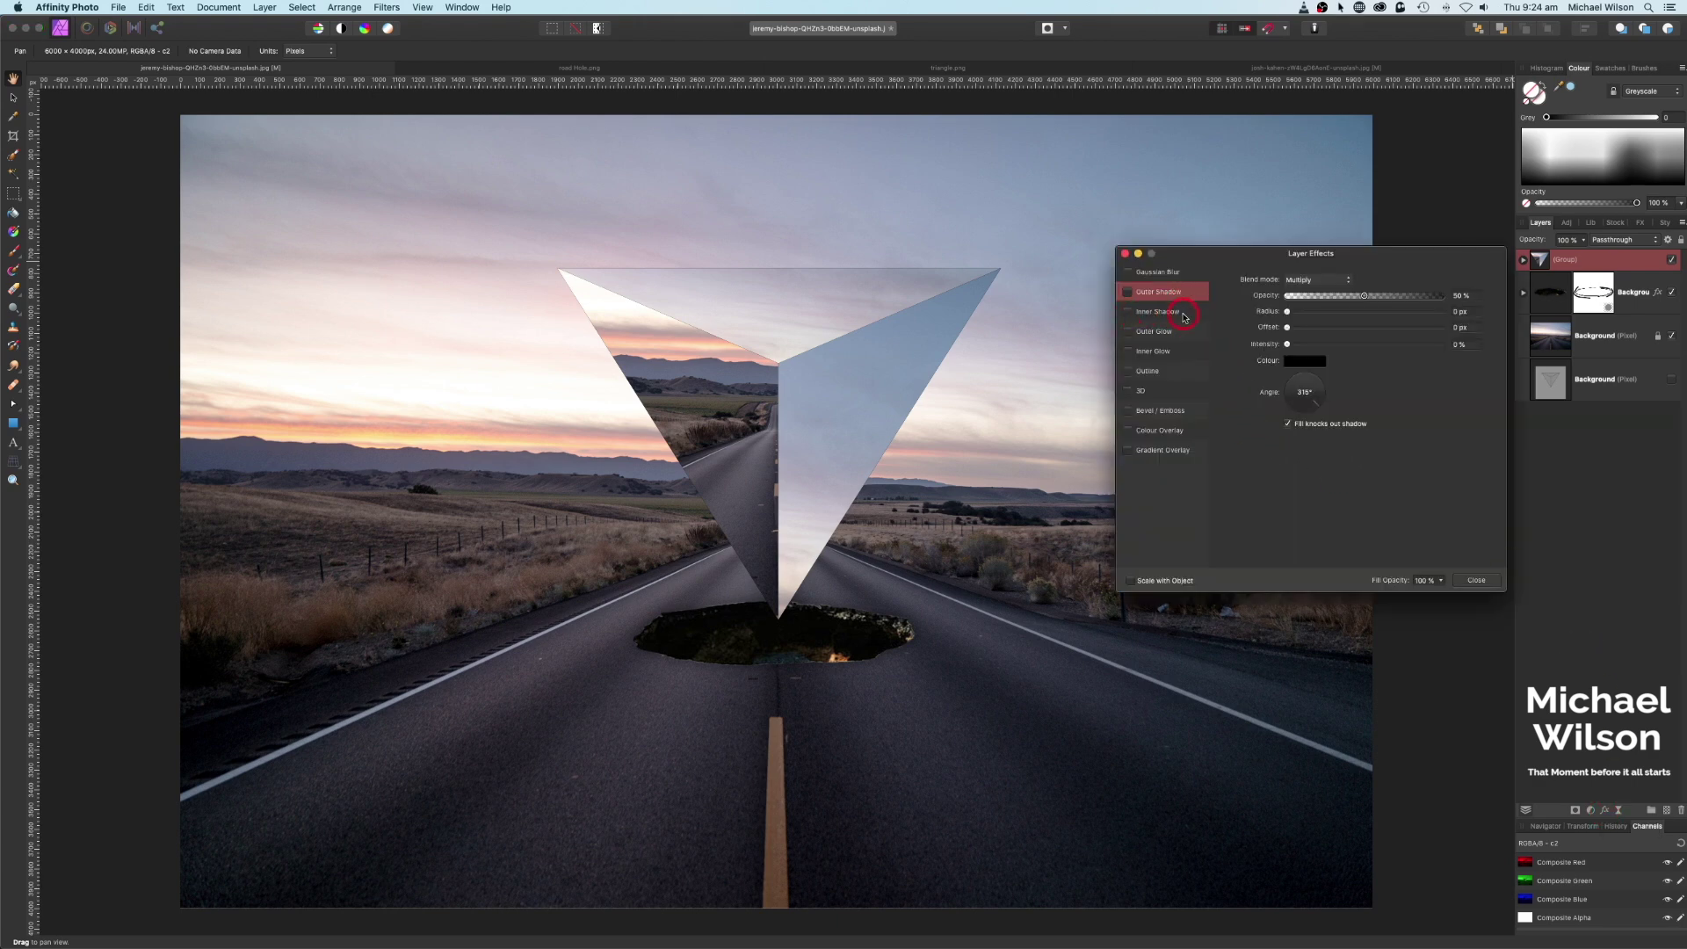
pyautogui.click(1135, 314)
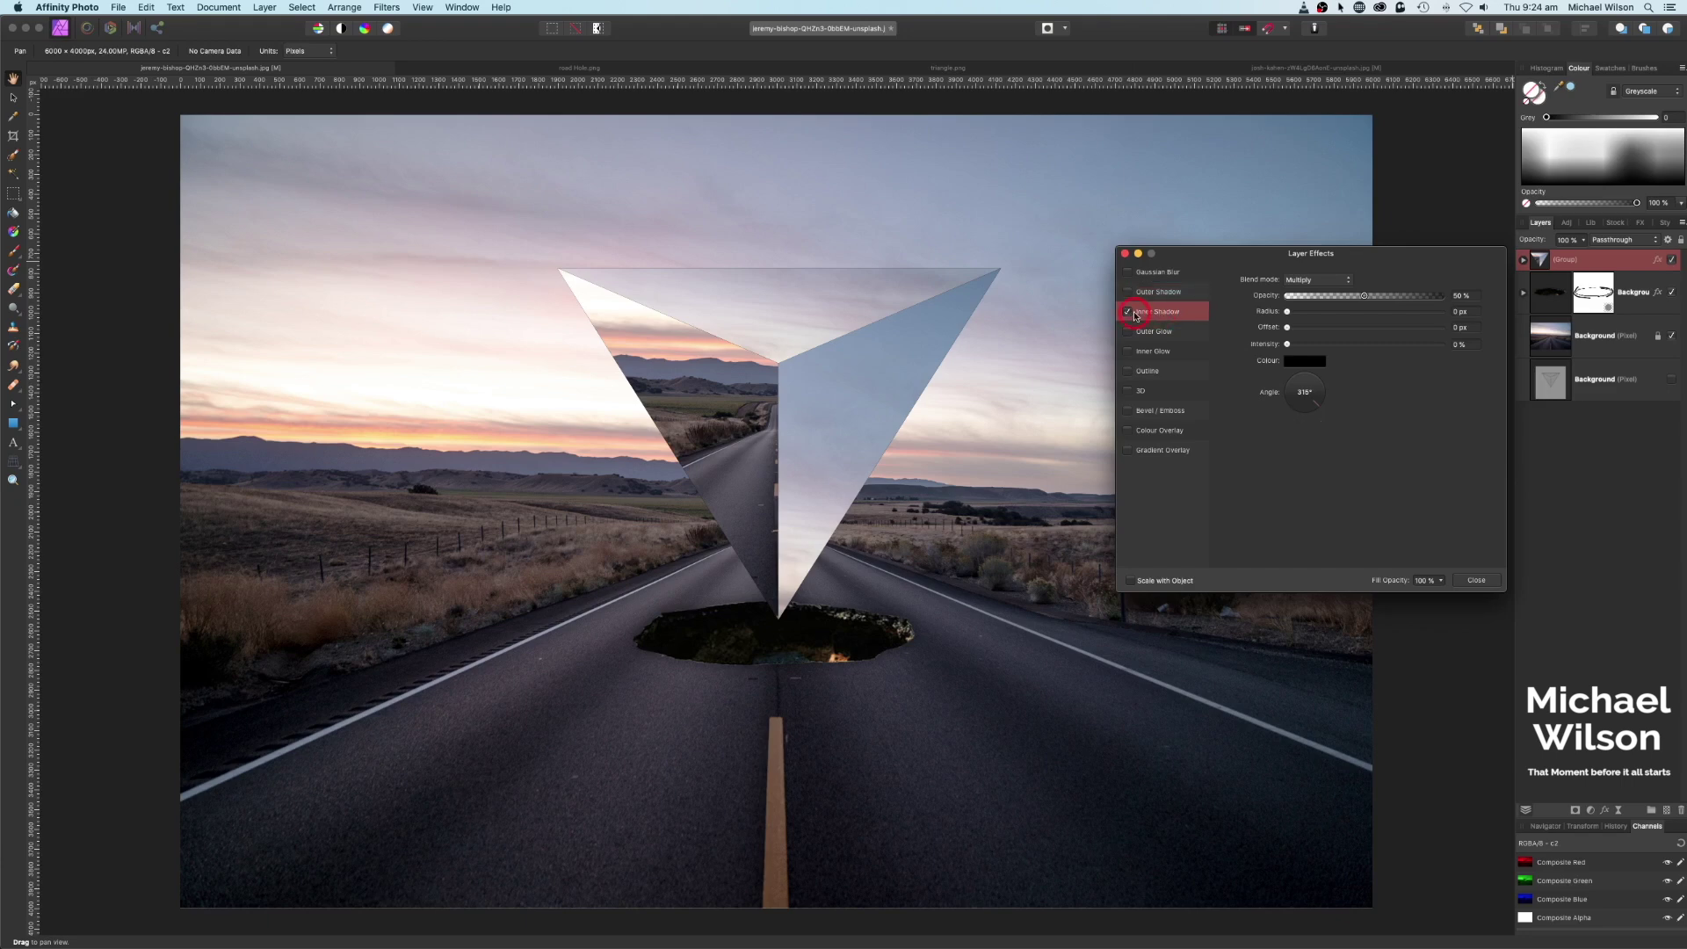
pyautogui.moveTo(1289, 313); pyautogui.dragTo(1447, 318)
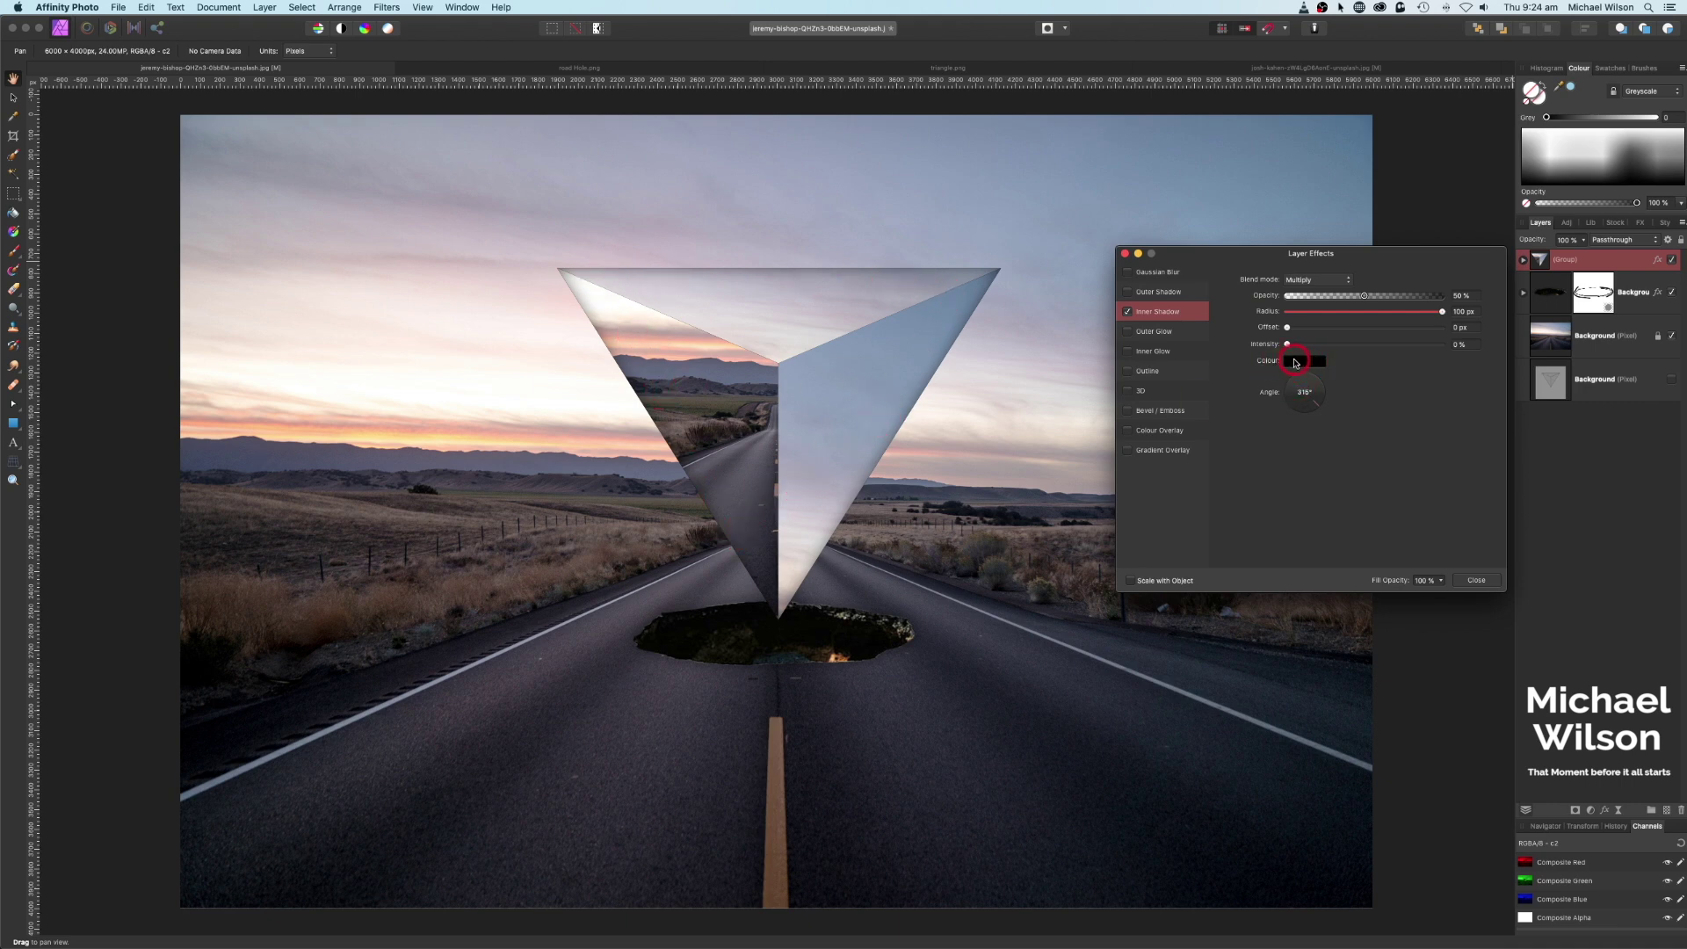
pyautogui.click(1126, 257)
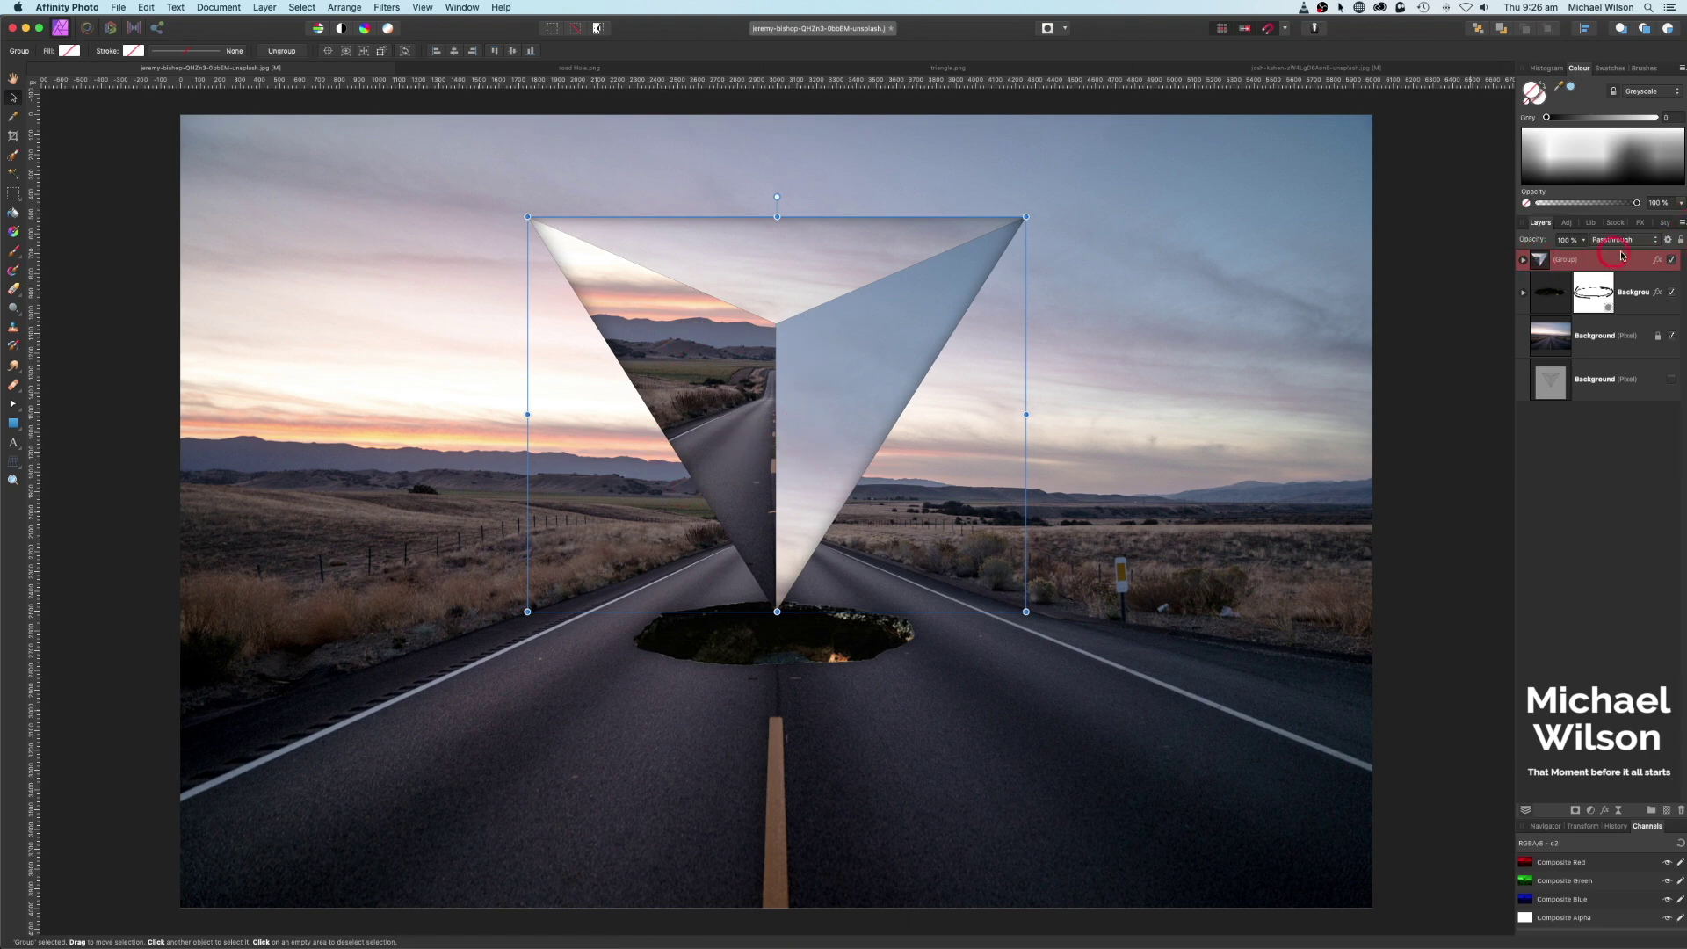
# Give the triangle group a cyan Outer Glow with increased radius and intensity.
pyautogui.click(1657, 261)
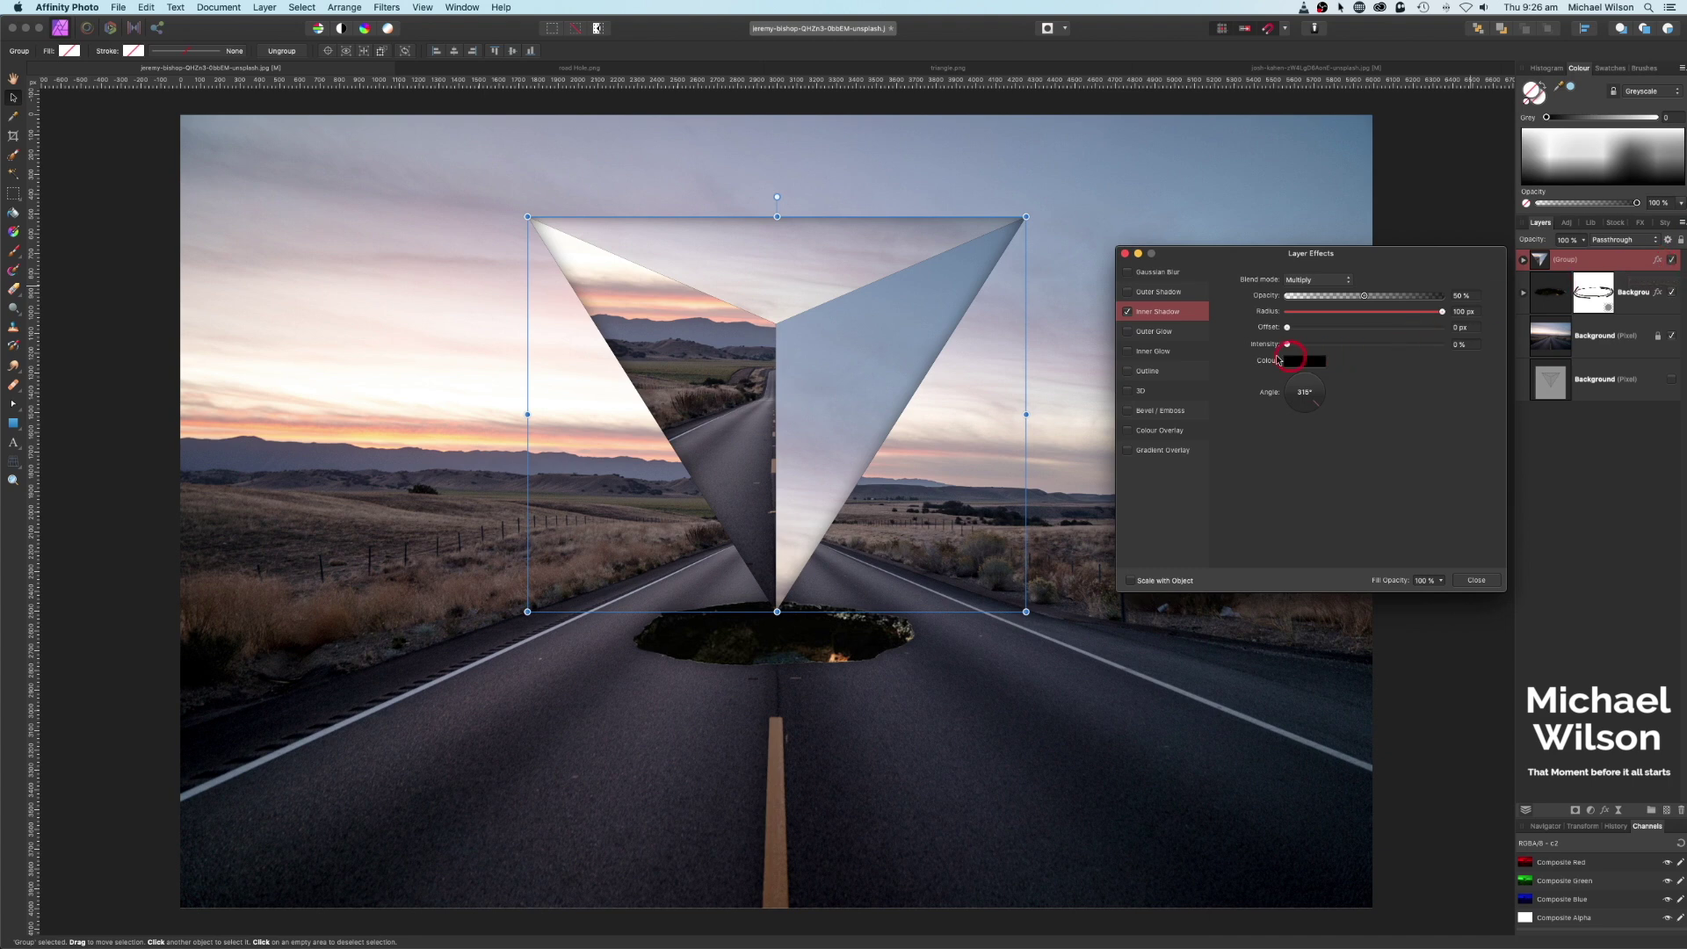
pyautogui.click(1144, 334)
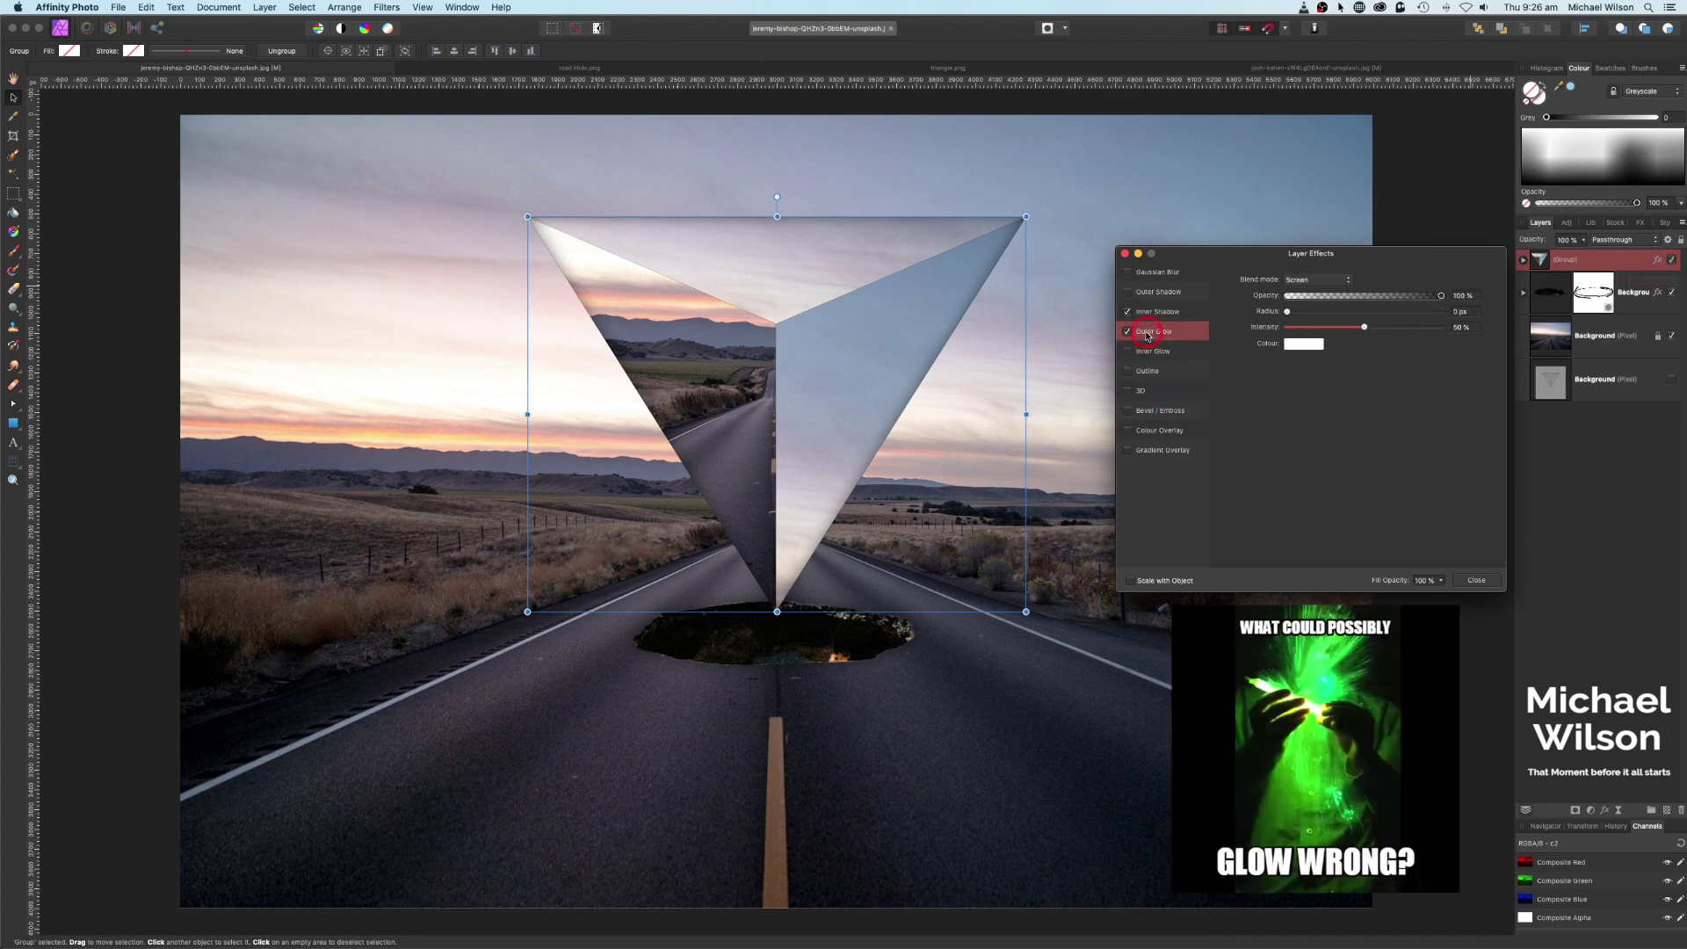
pyautogui.click(1302, 345)
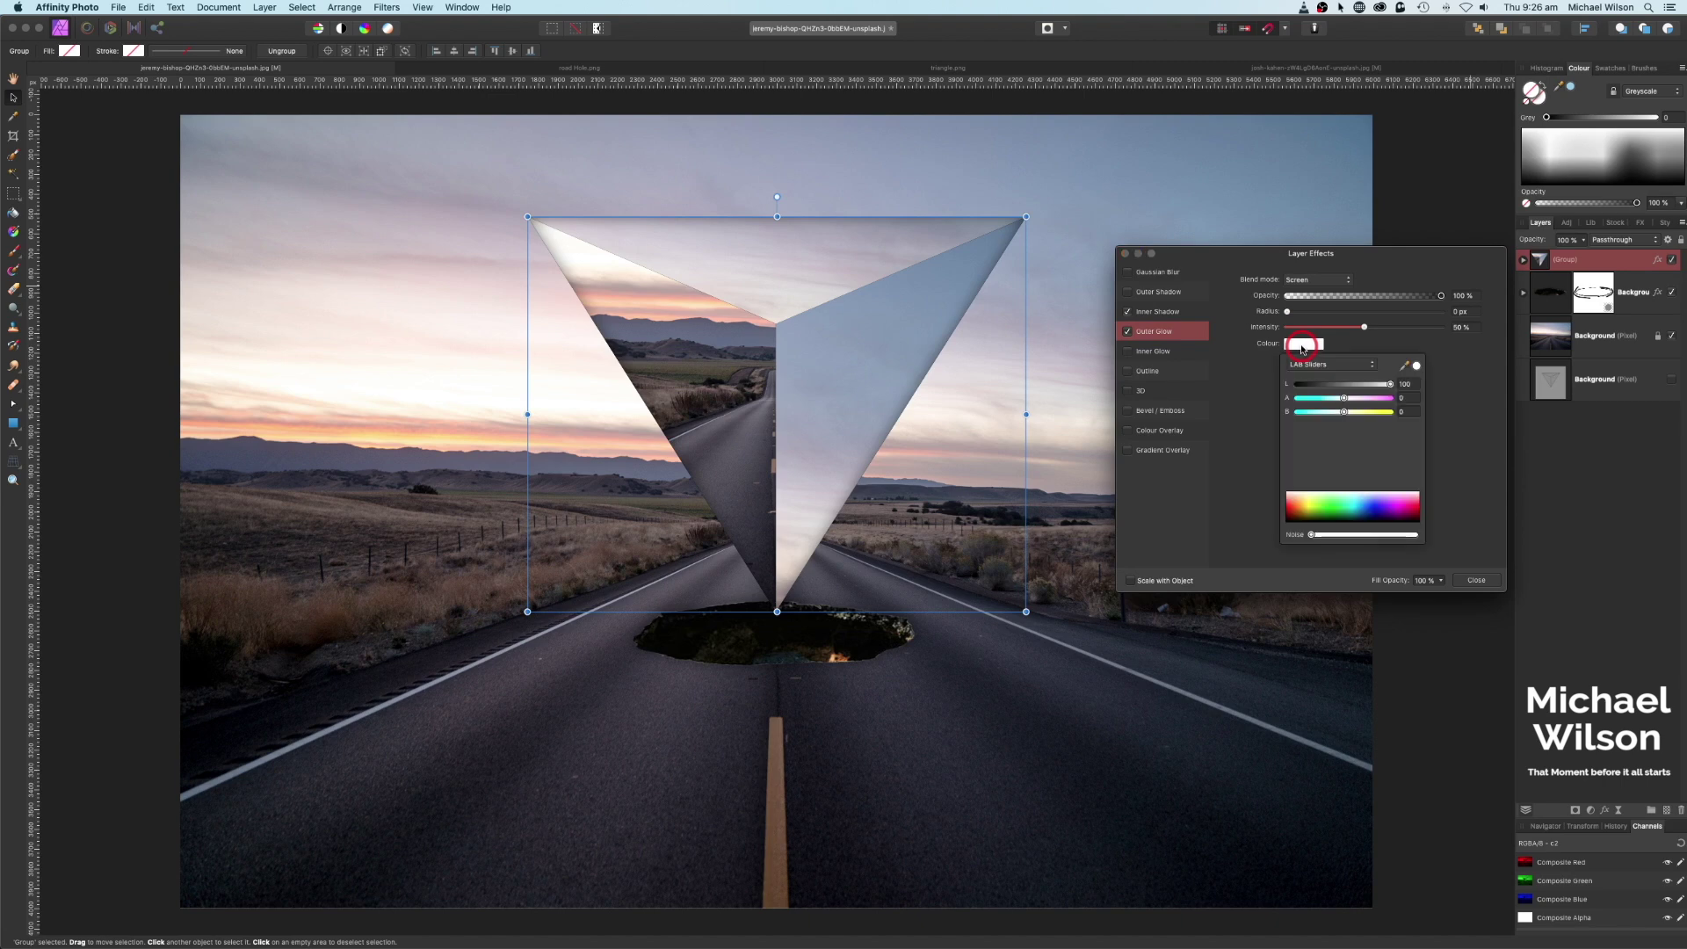
pyautogui.click(1356, 500)
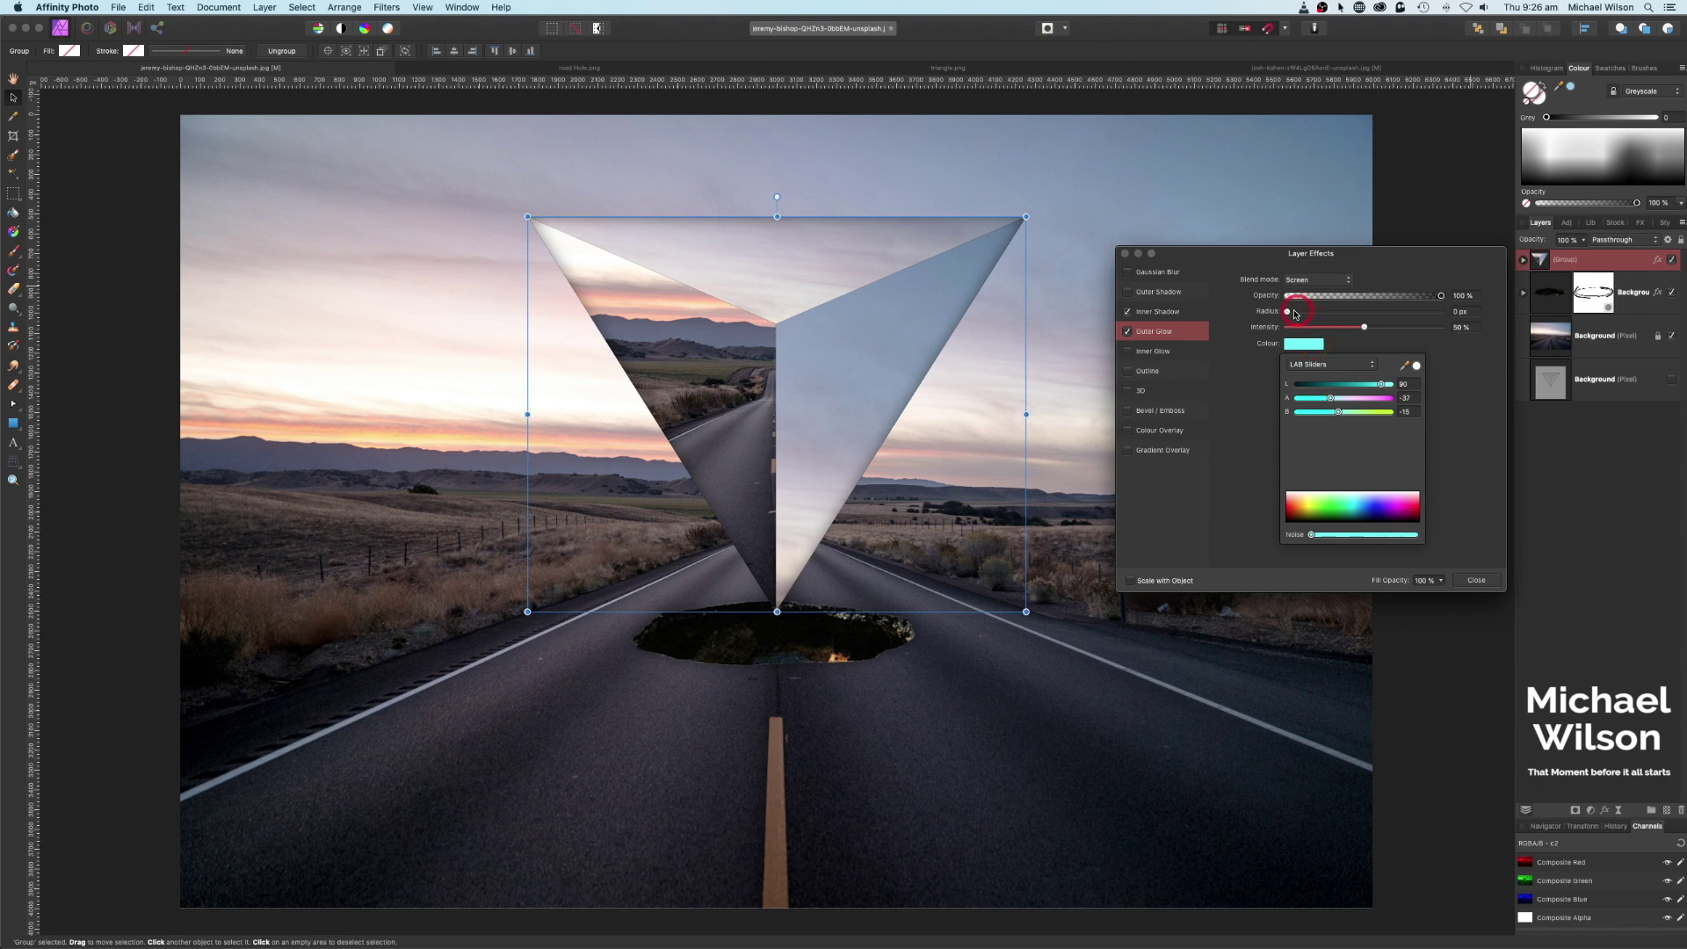
pyautogui.moveTo(1288, 312)
pyautogui.mouseDown()
pyautogui.moveTo(1423, 315)
pyautogui.moveTo(1278, 328)
pyautogui.mouseUp()
pyautogui.click(1364, 328)
pyautogui.click(1157, 311)
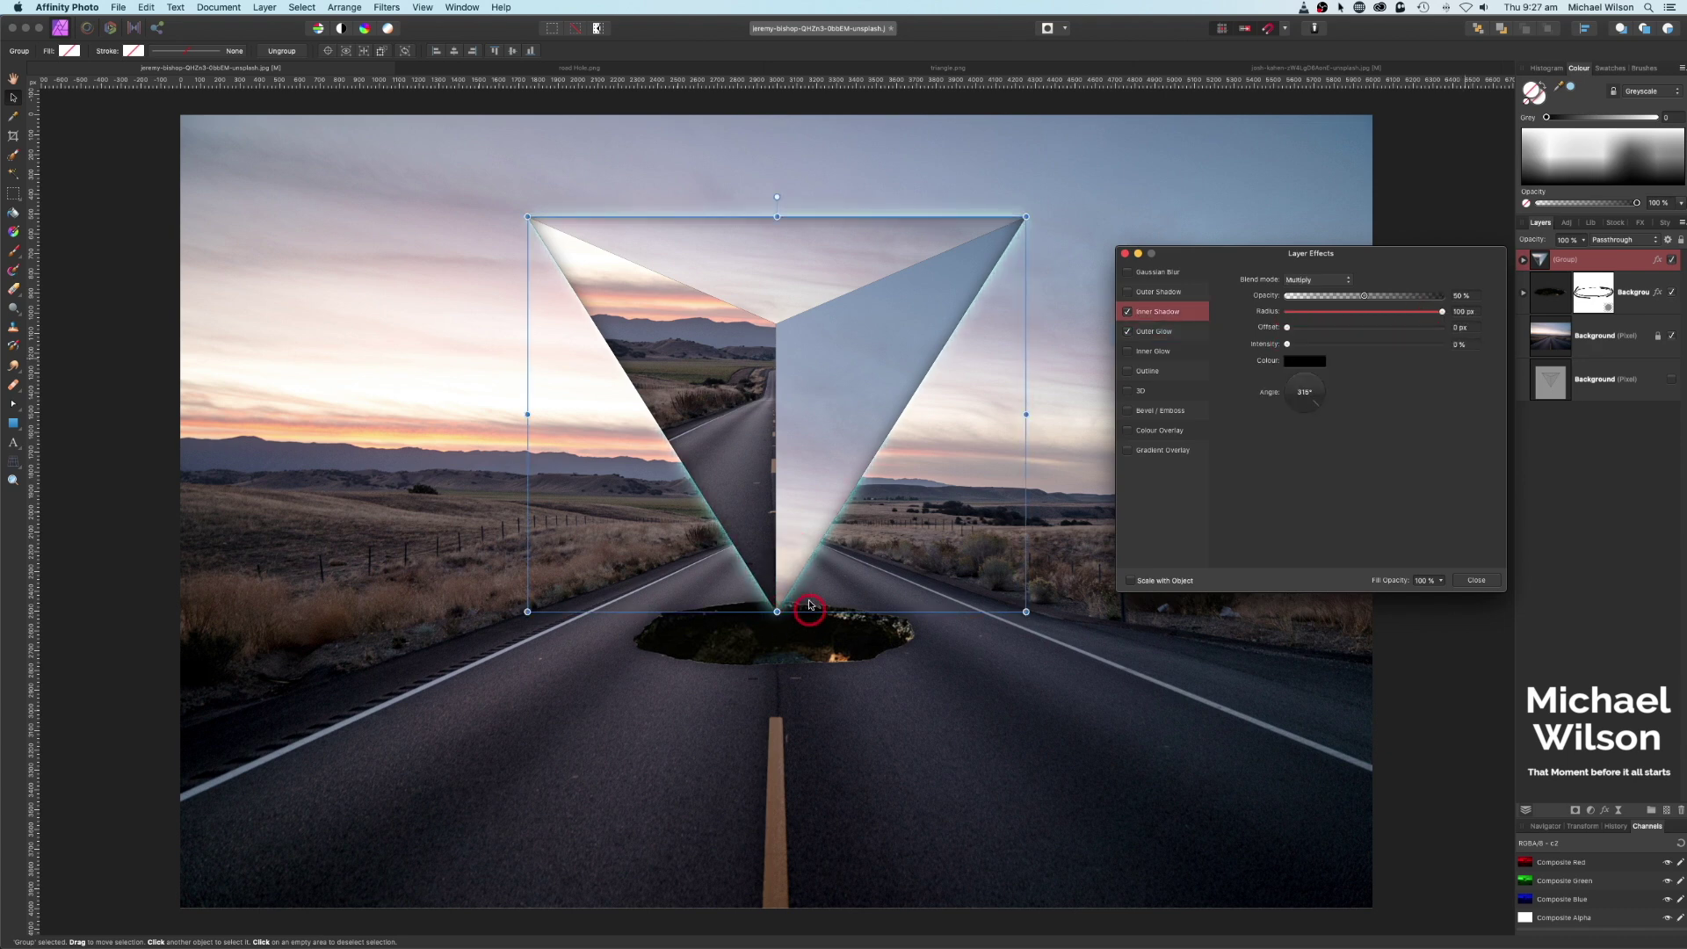
pyautogui.click(1125, 255)
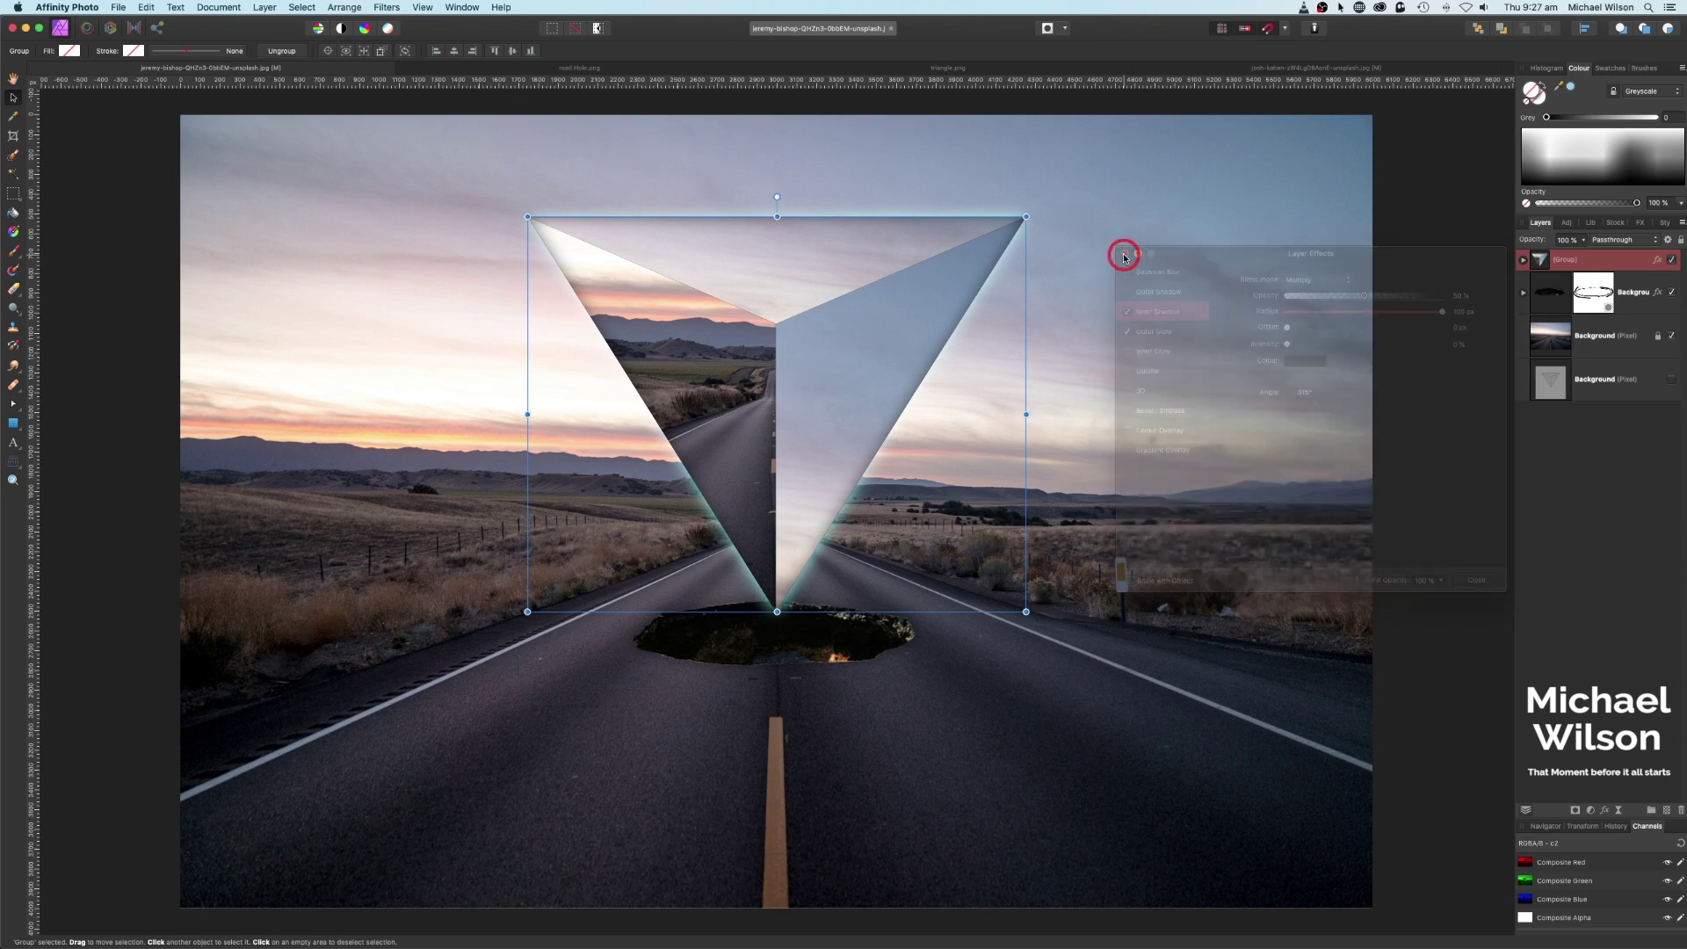
pyautogui.press('h')
pyautogui.press('super+minus')
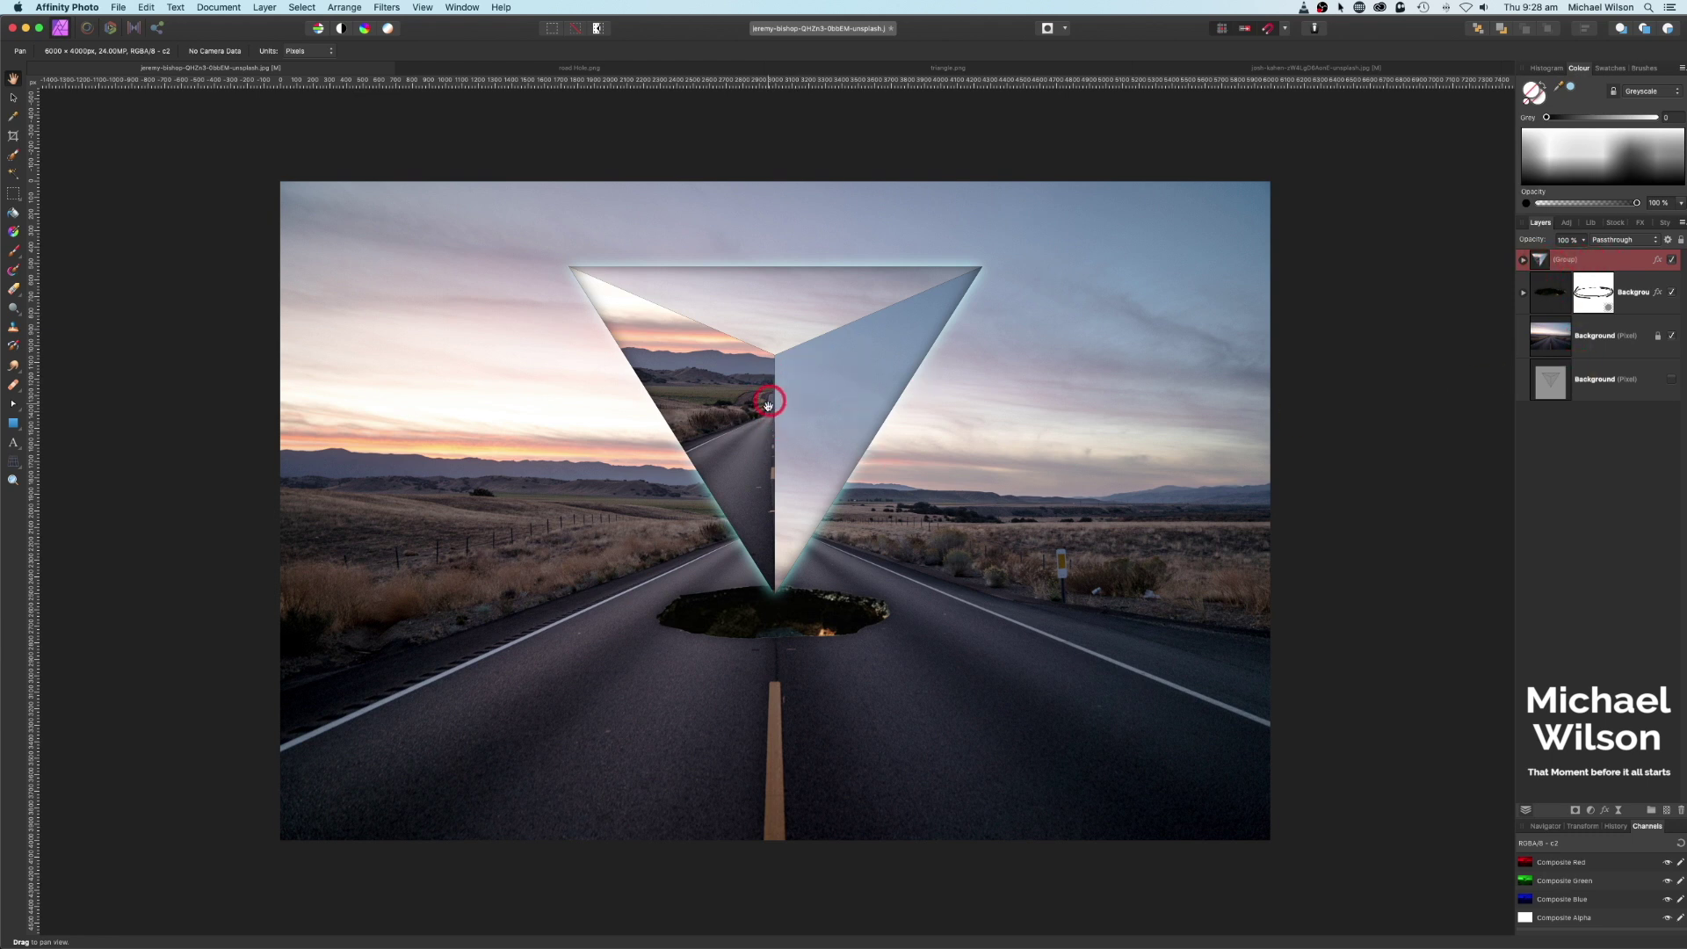
# Choose the Triangle Tool with a black fill from the Swatches.
pyautogui.click(19, 430)
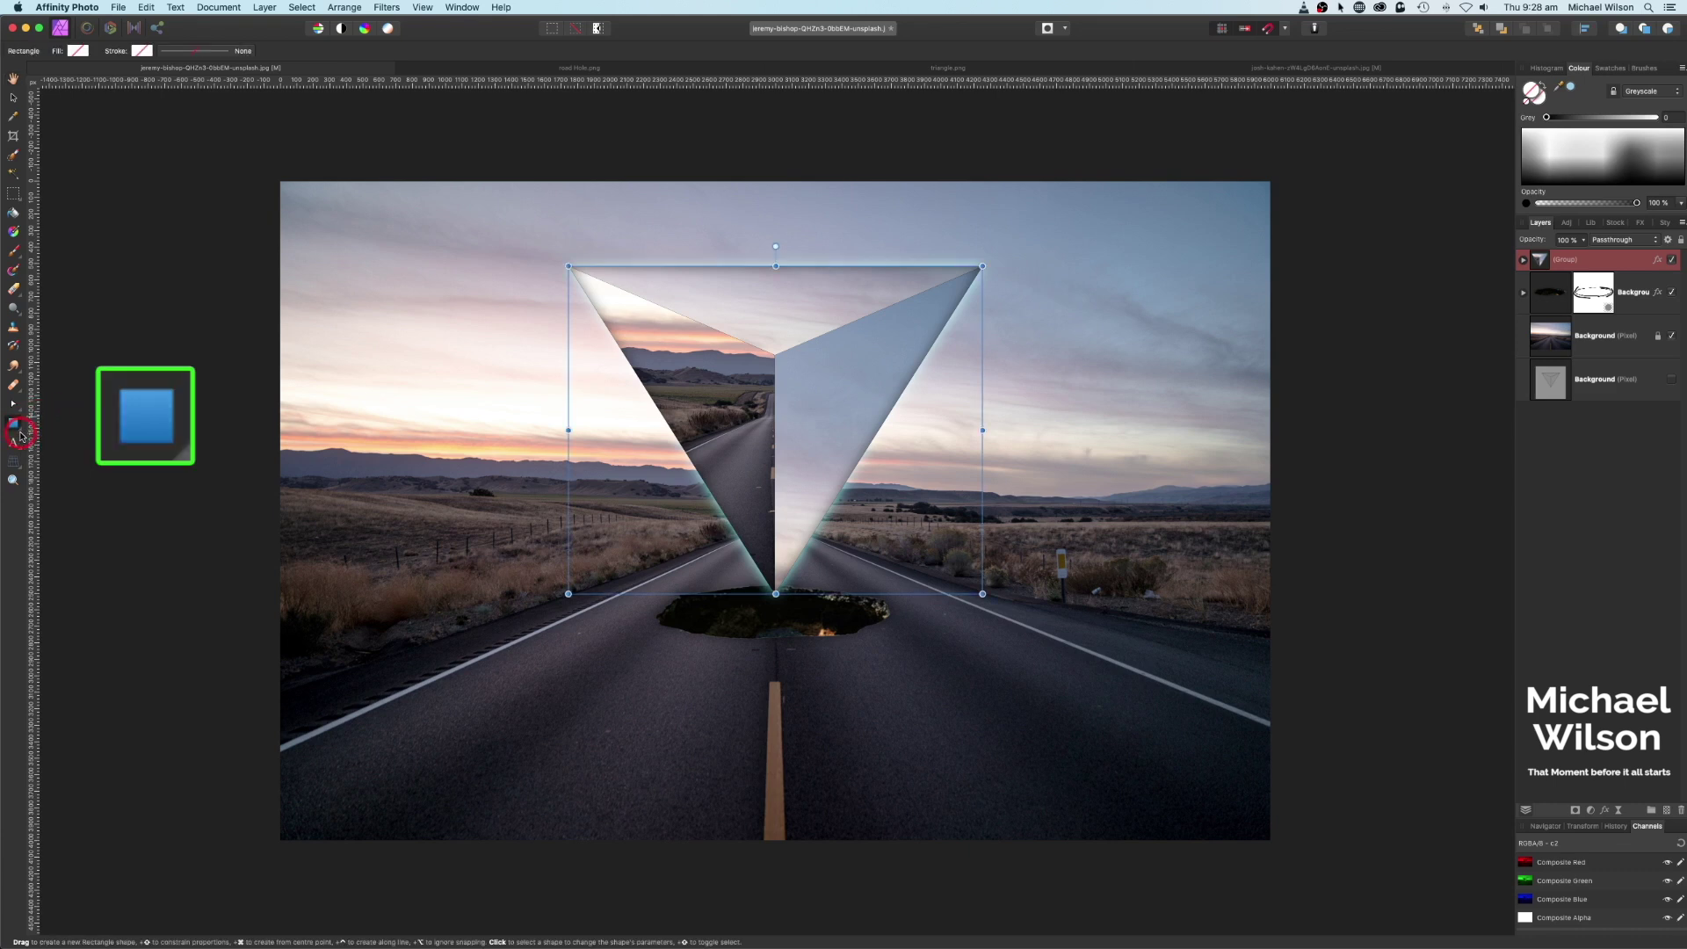
pyautogui.moveTo(19, 435); pyautogui.dragTo(70, 474)
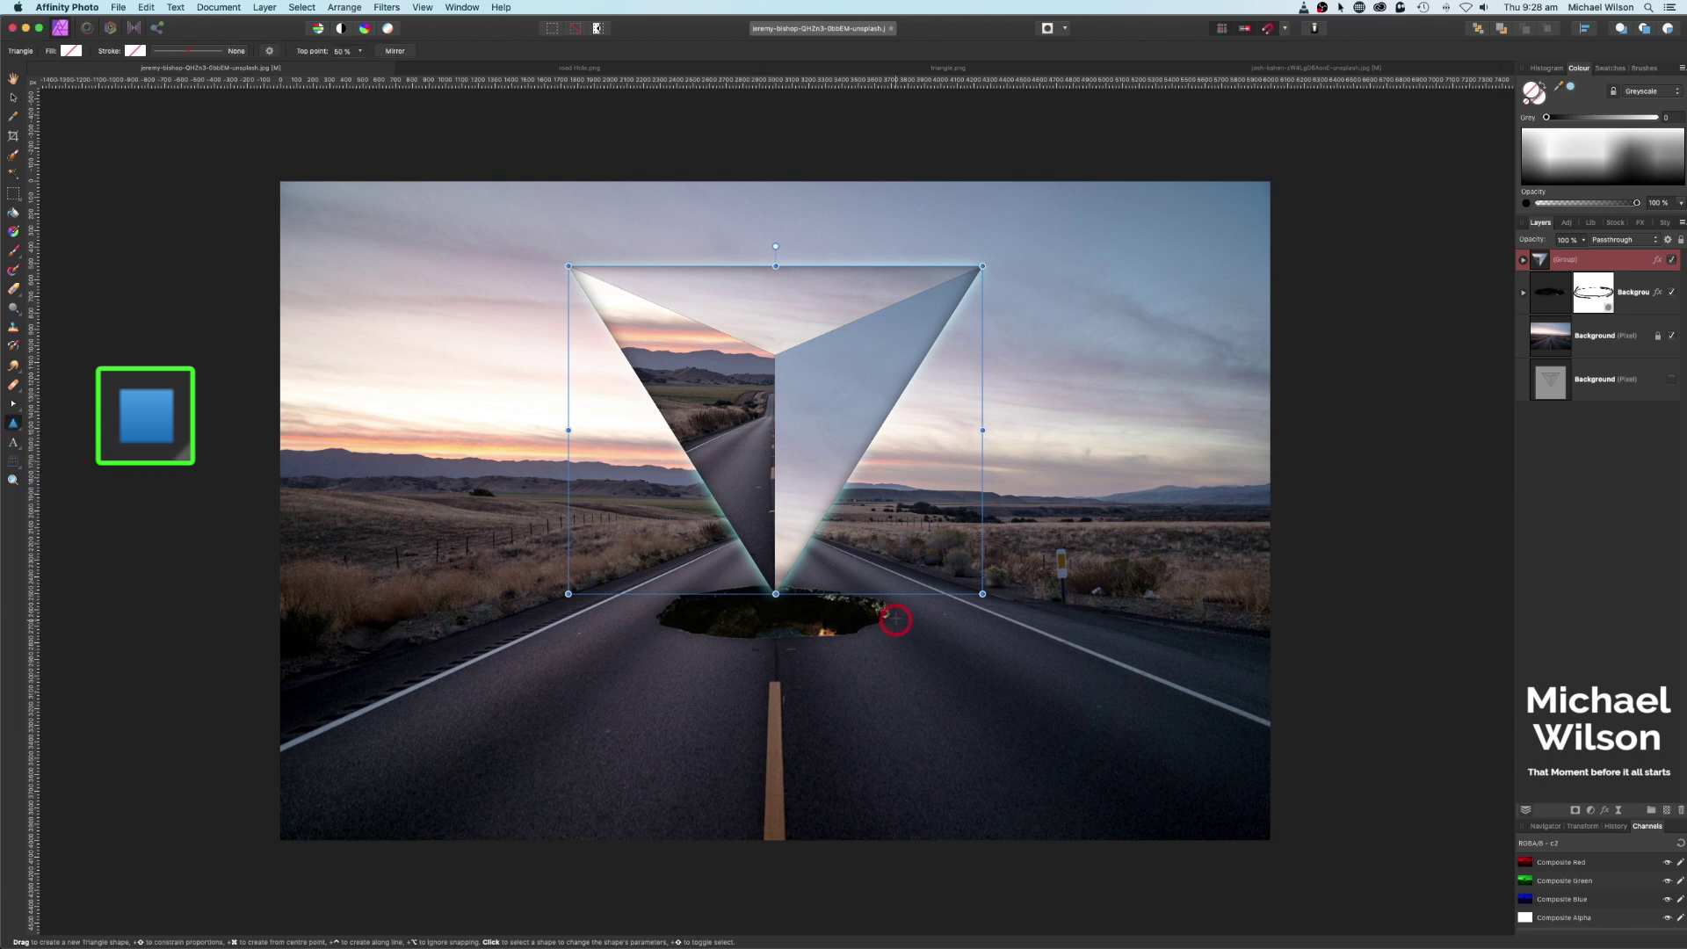
pyautogui.press('super+minus')
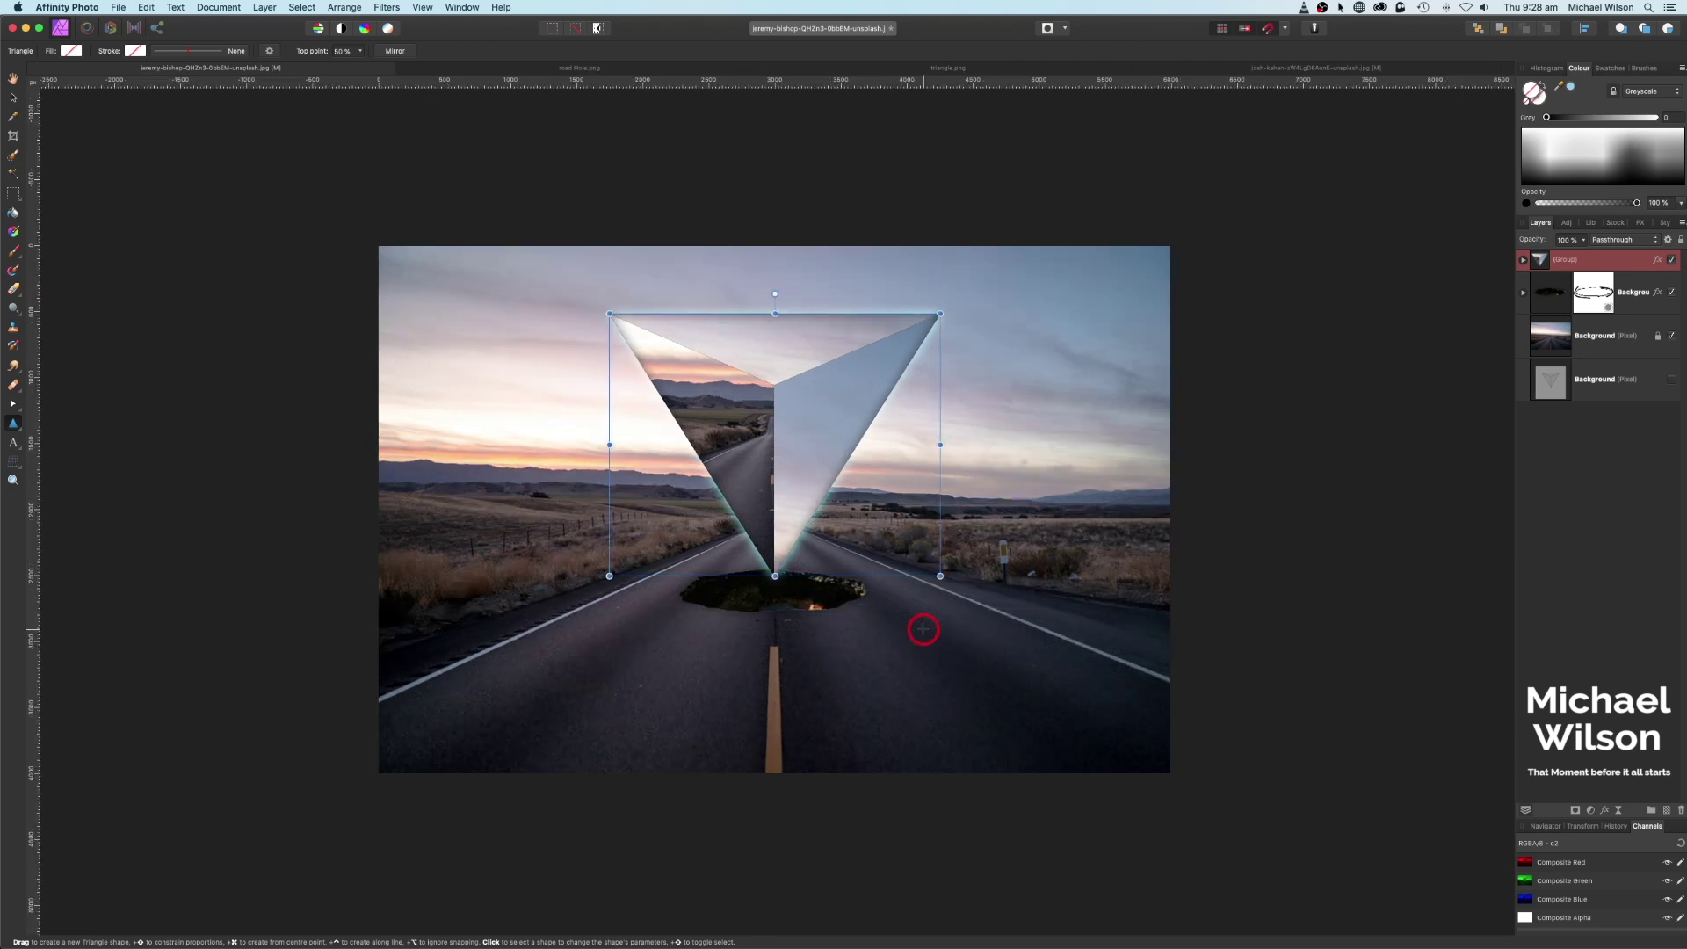
pyautogui.click(68, 52)
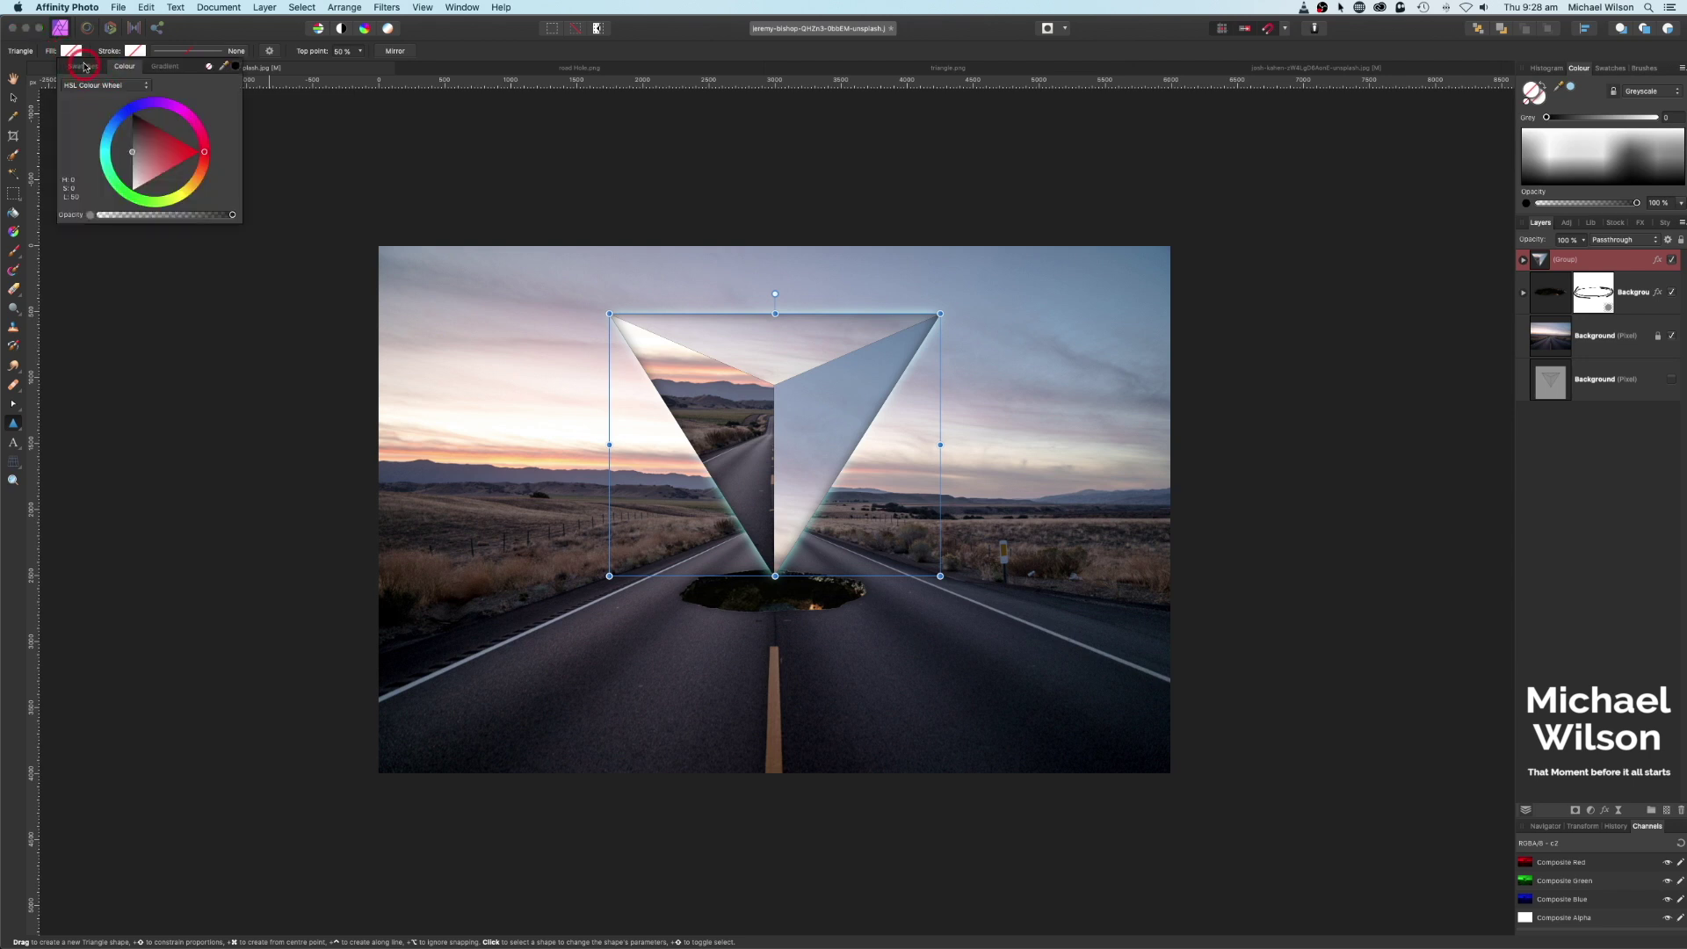
pyautogui.click(81, 68)
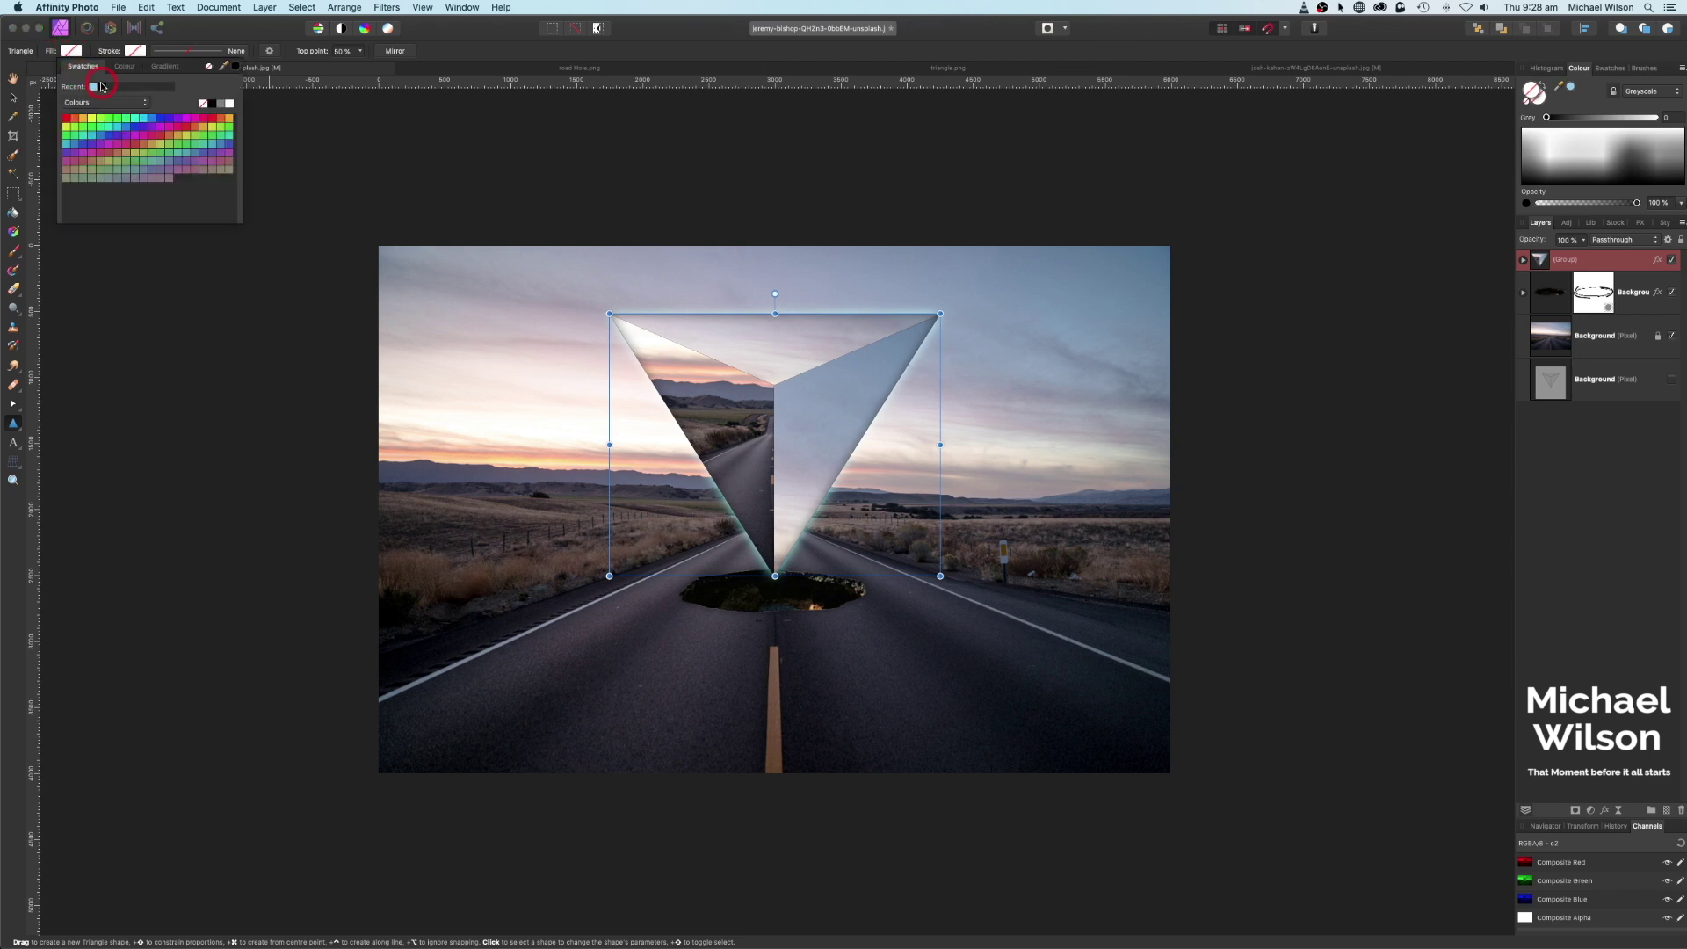
pyautogui.click(103, 89)
# Draw a black triangle, then rotate, move and stretch it from the hole down-right across the road.
pyautogui.moveTo(883, 622); pyautogui.dragTo(1118, 842)
pyautogui.moveTo(1007, 590); pyautogui.dragTo(868, 662)
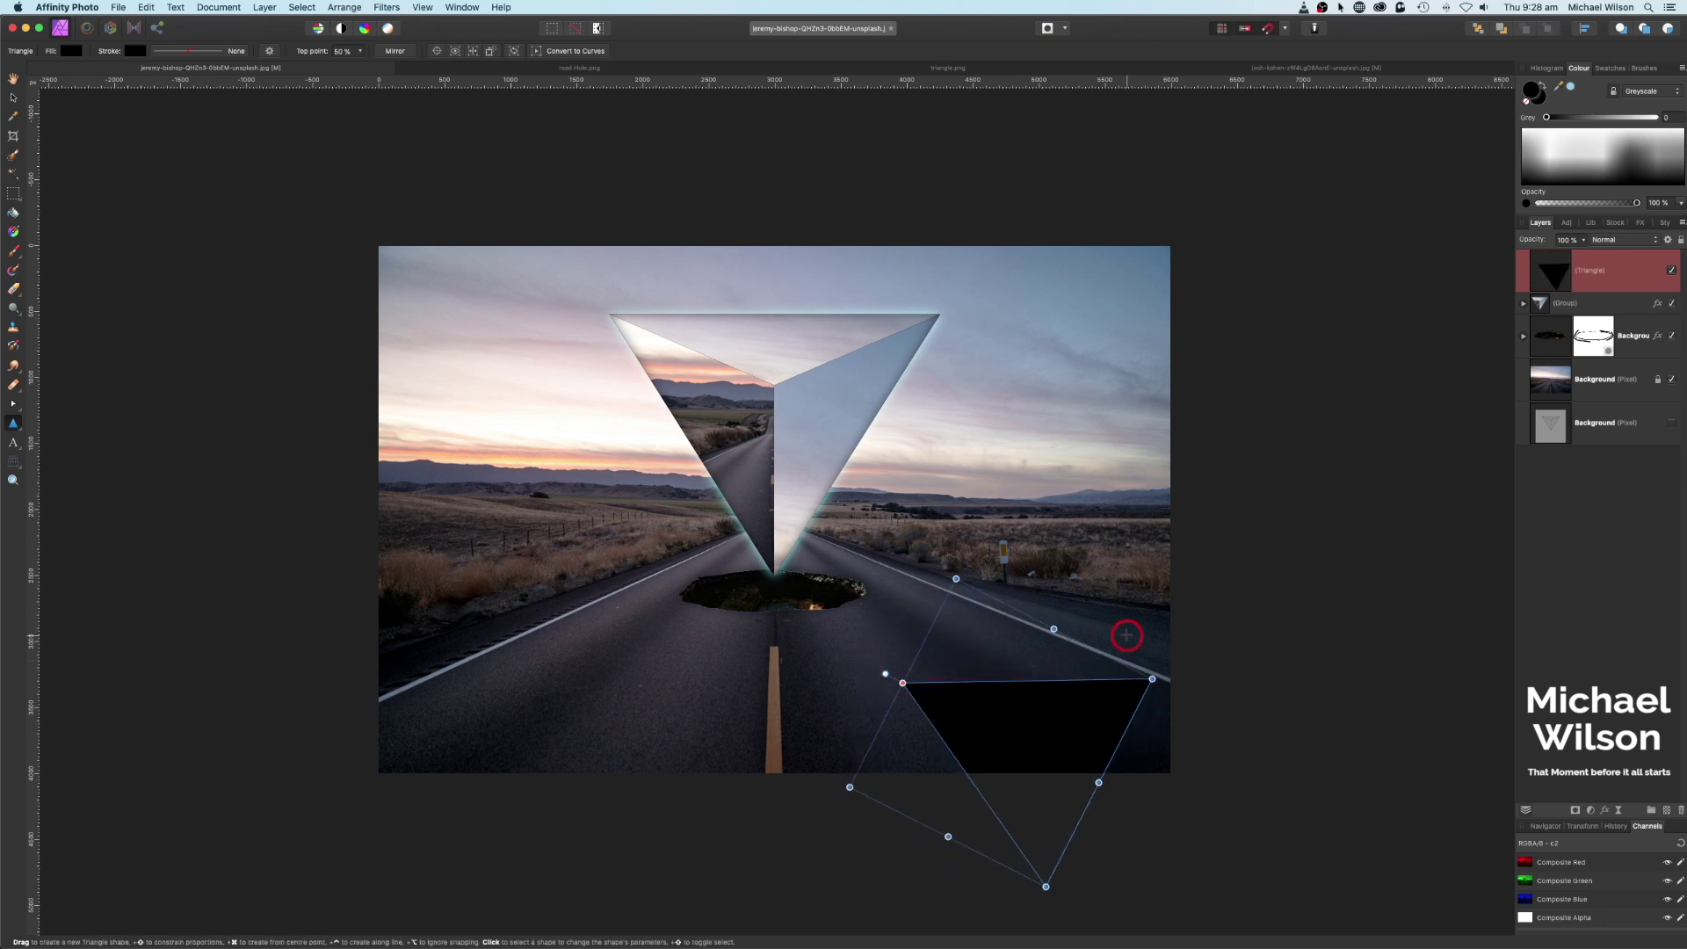
pyautogui.moveTo(1105, 646); pyautogui.dragTo(1022, 547)
pyautogui.moveTo(1020, 681); pyautogui.dragTo(1263, 802)
pyautogui.moveTo(806, 571); pyautogui.dragTo(798, 591)
pyautogui.moveTo(1145, 612); pyautogui.dragTo(1118, 587)
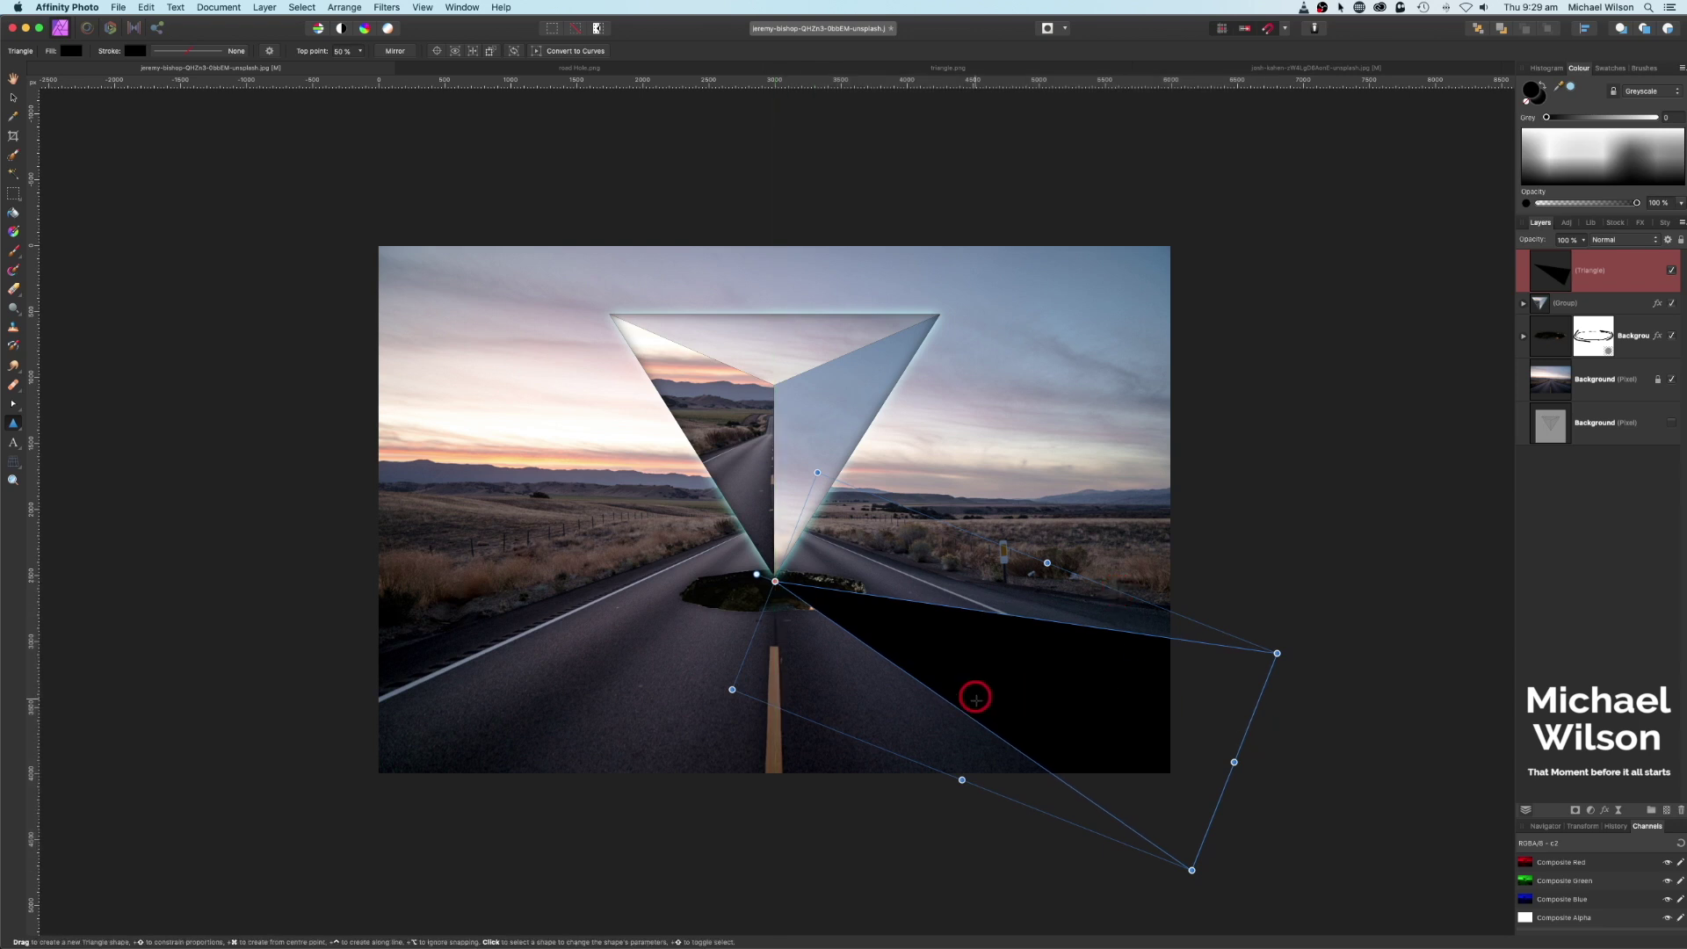
# Lower the shadow Triangle layer's opacity to 50%.
pyautogui.press('h')
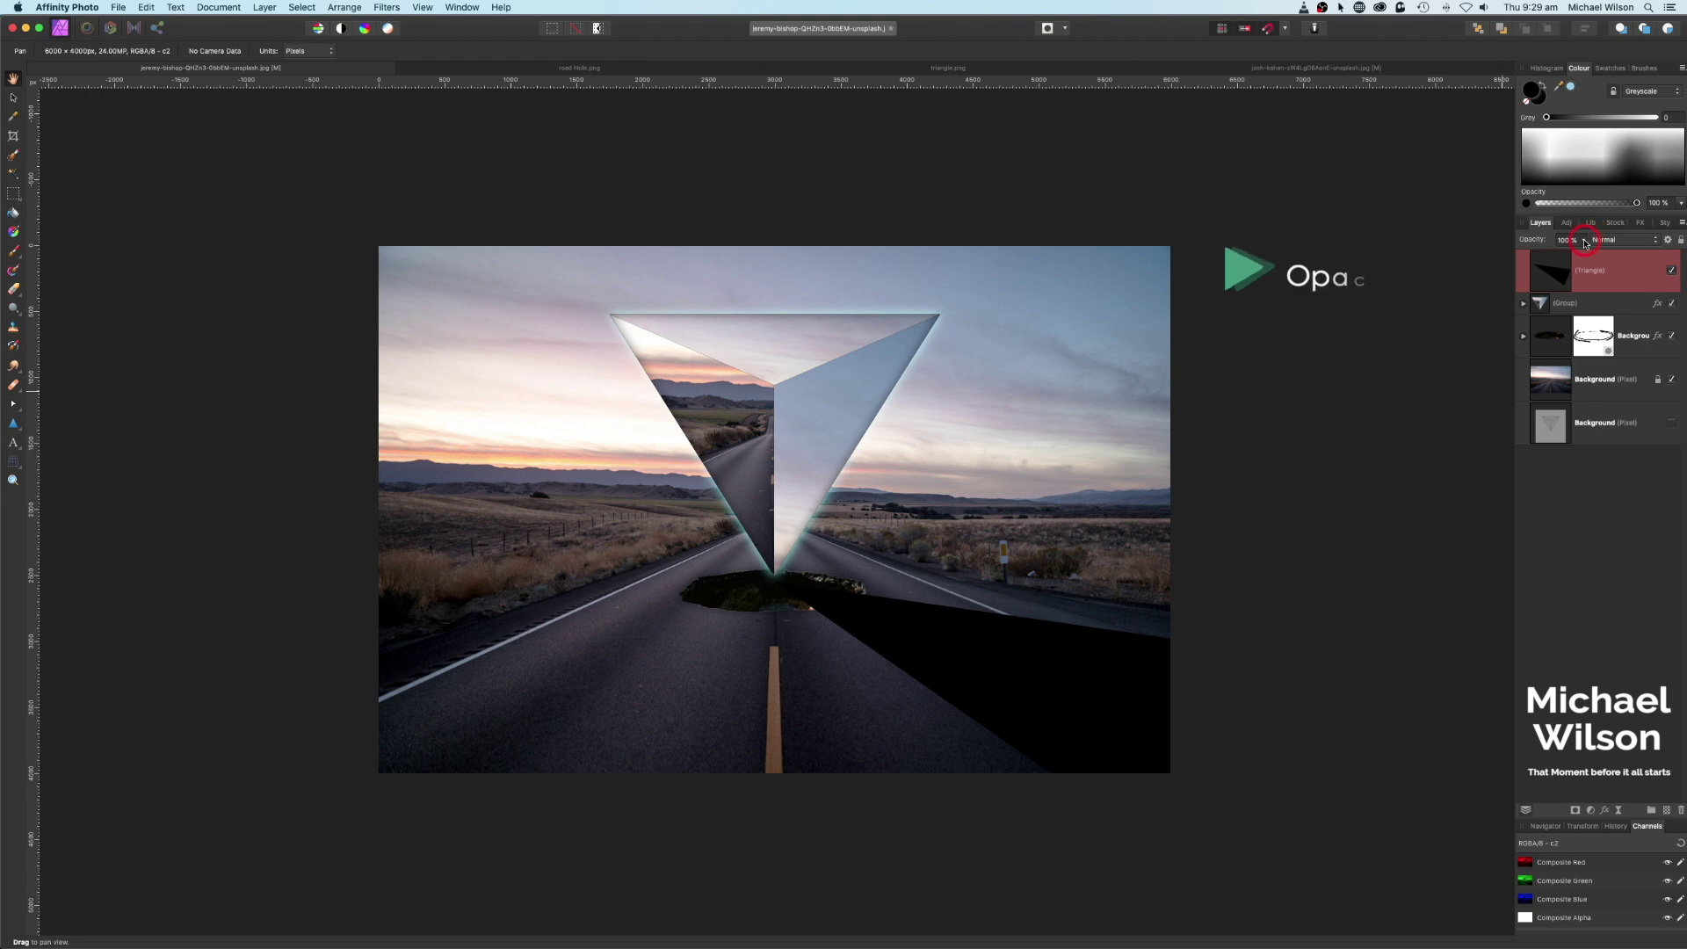
pyautogui.click(1571, 240)
pyautogui.moveTo(1574, 257); pyautogui.dragTo(1532, 256)
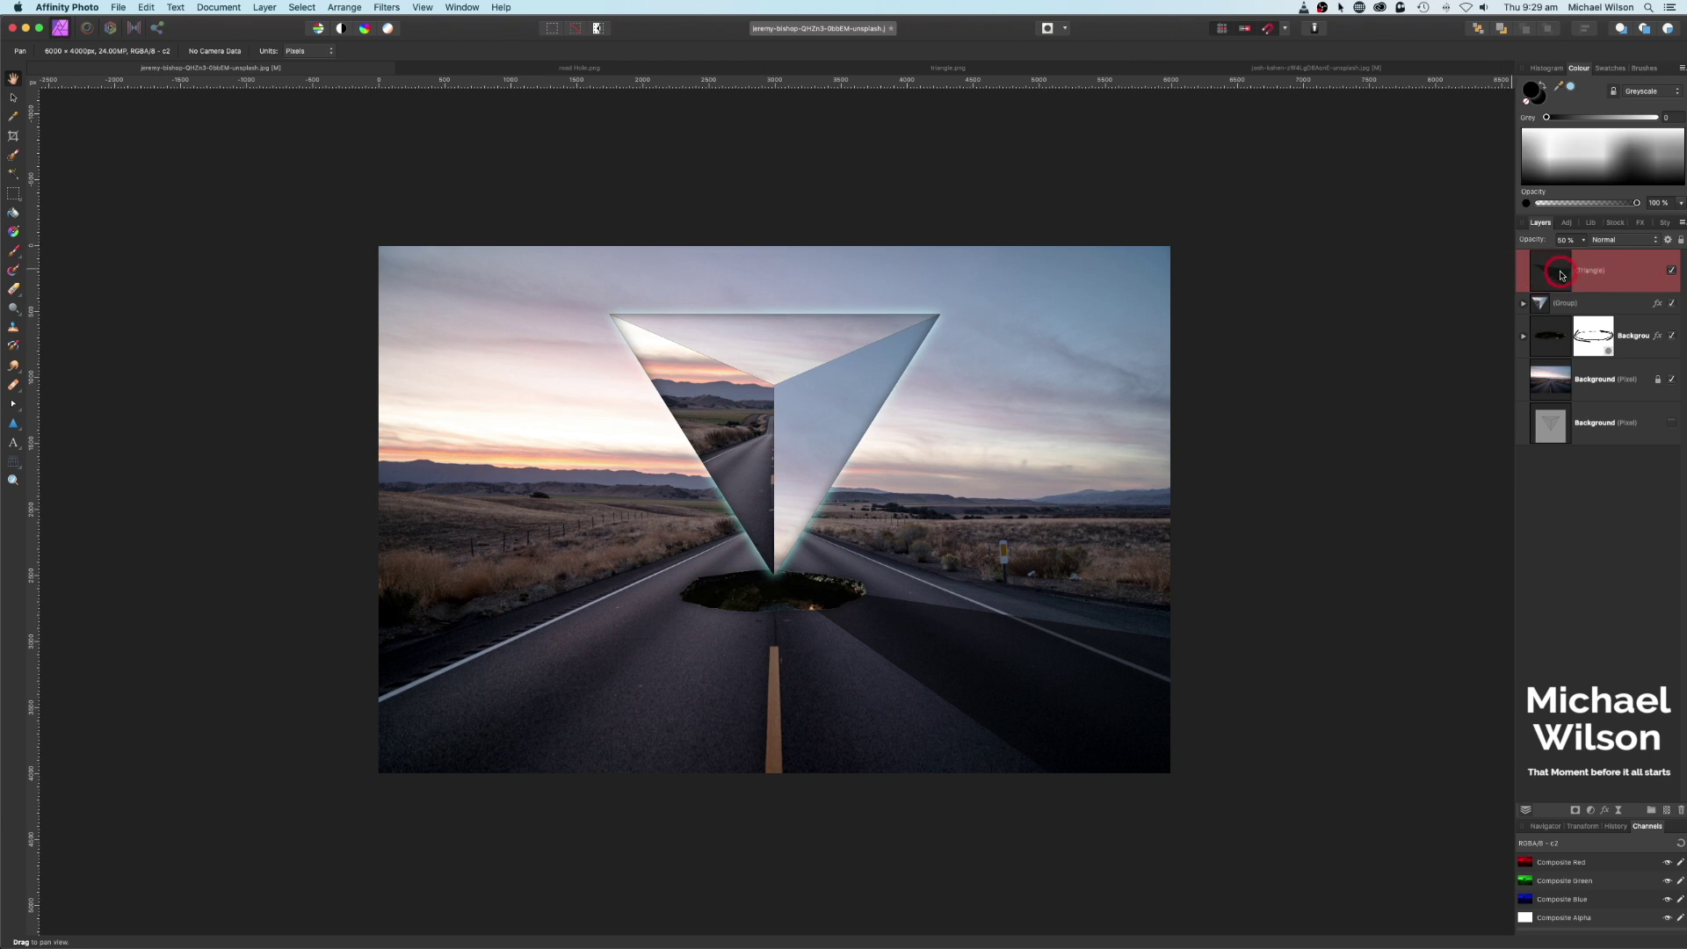
# Add a live Gaussian Blur of about 27.6 px radius to the shadow.
pyautogui.click(1618, 809)
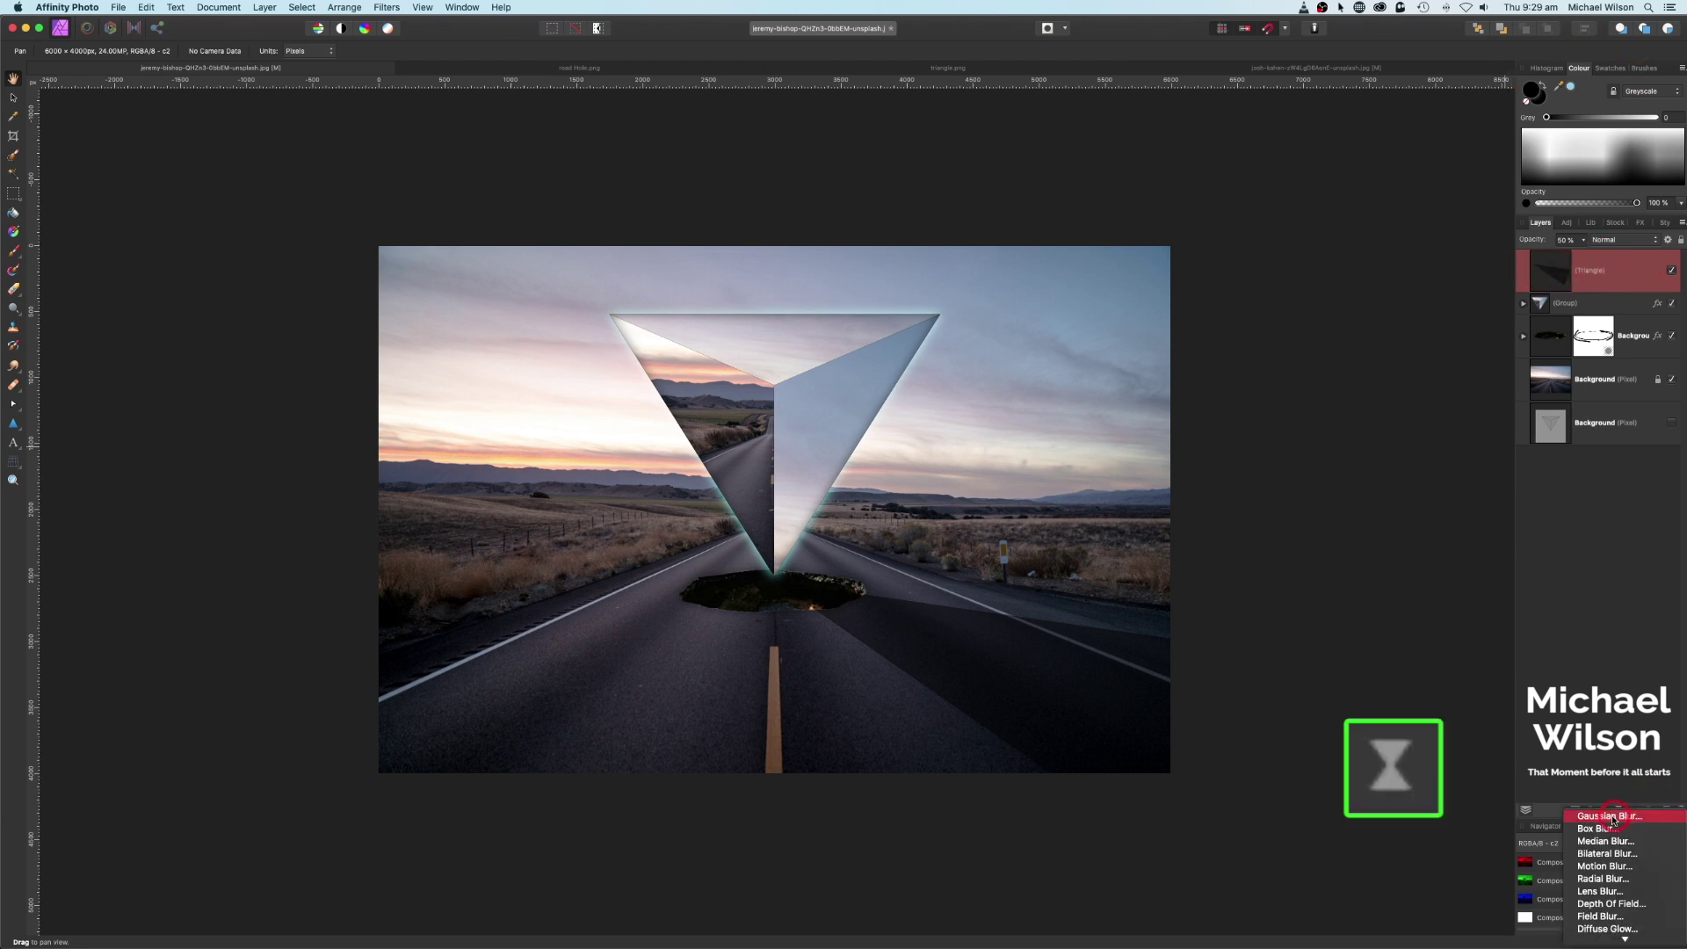
pyautogui.click(1611, 816)
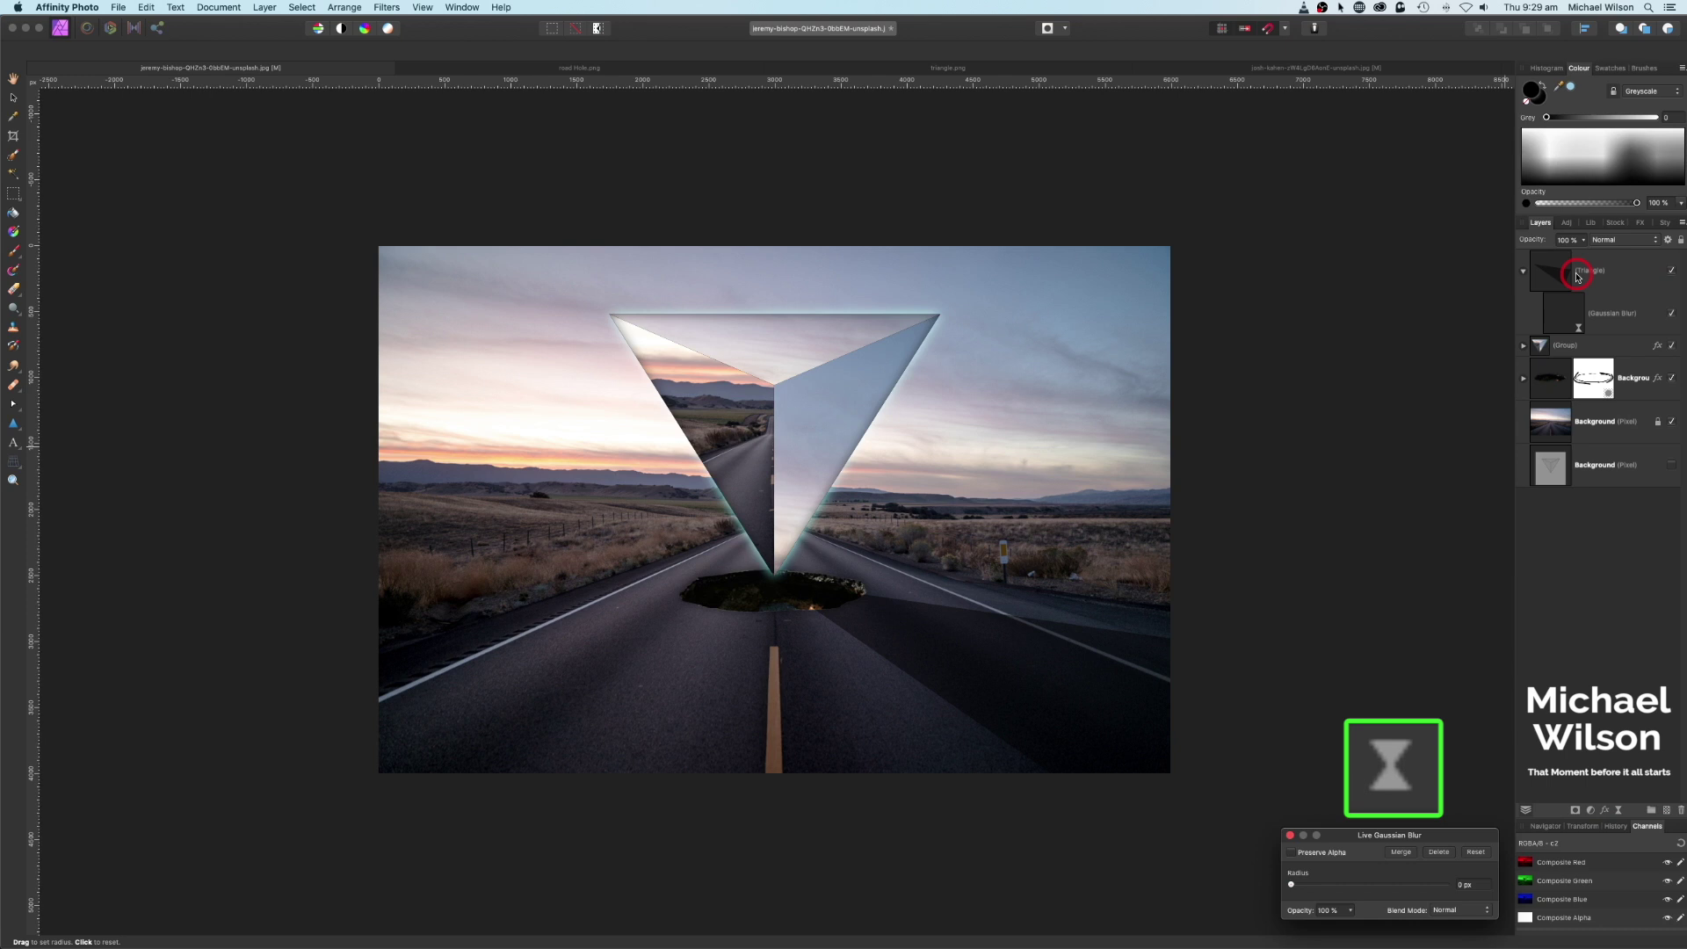
pyautogui.click(1568, 327)
pyautogui.click(1307, 887)
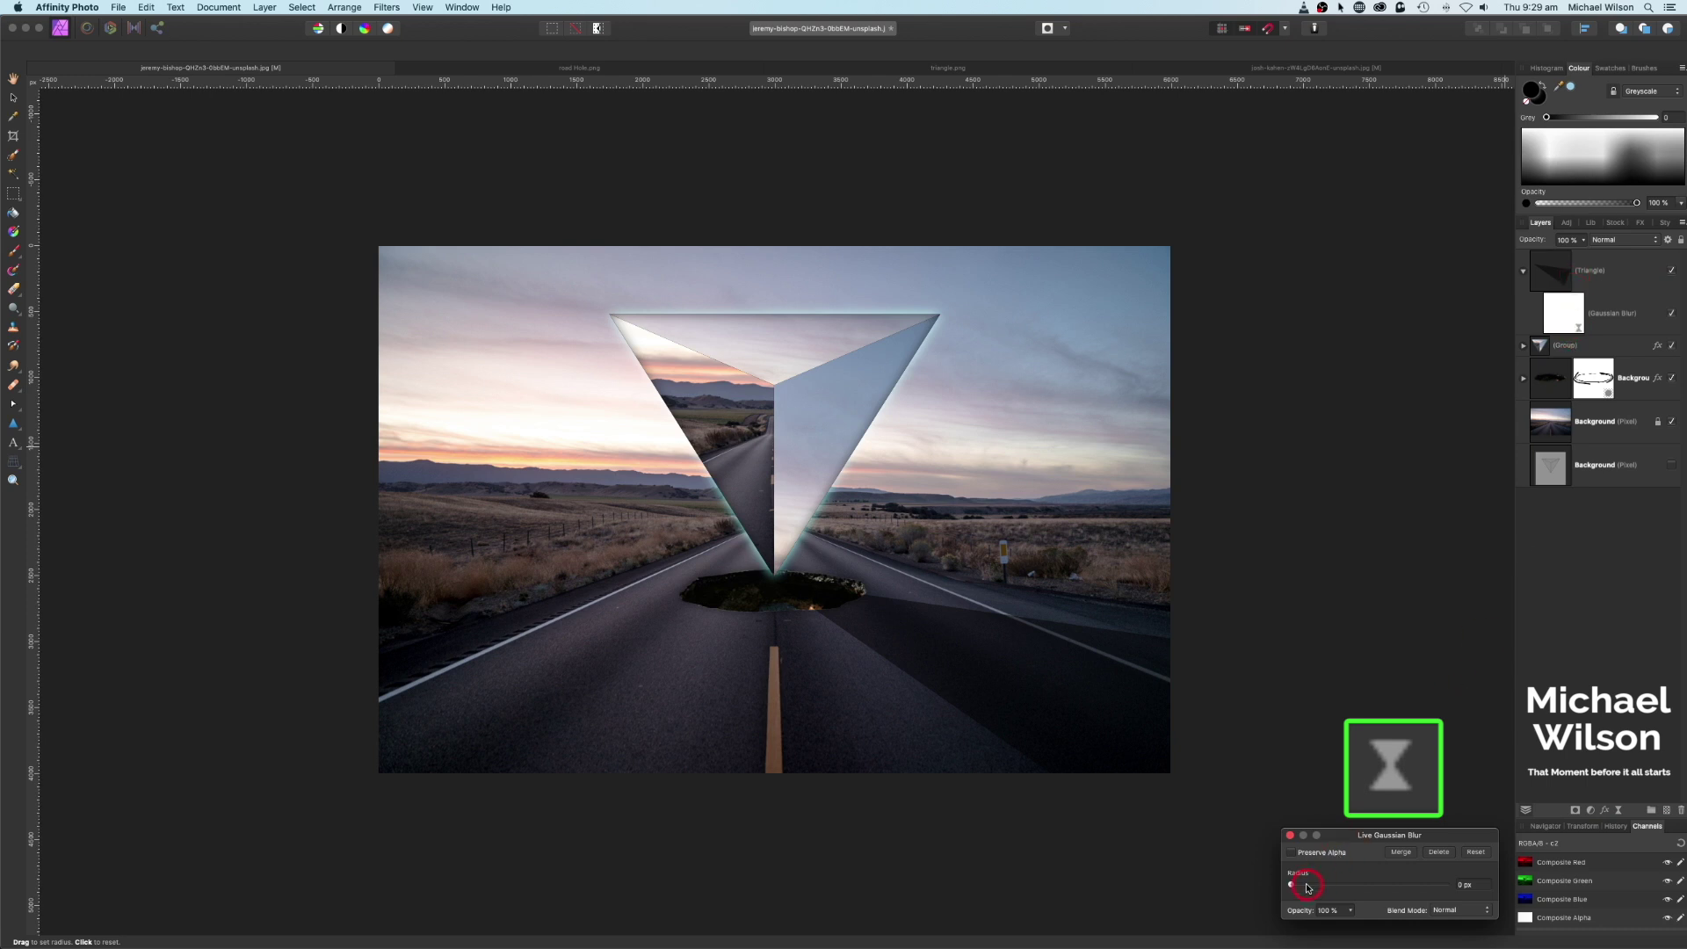
pyautogui.moveTo(1292, 887); pyautogui.dragTo(1368, 887)
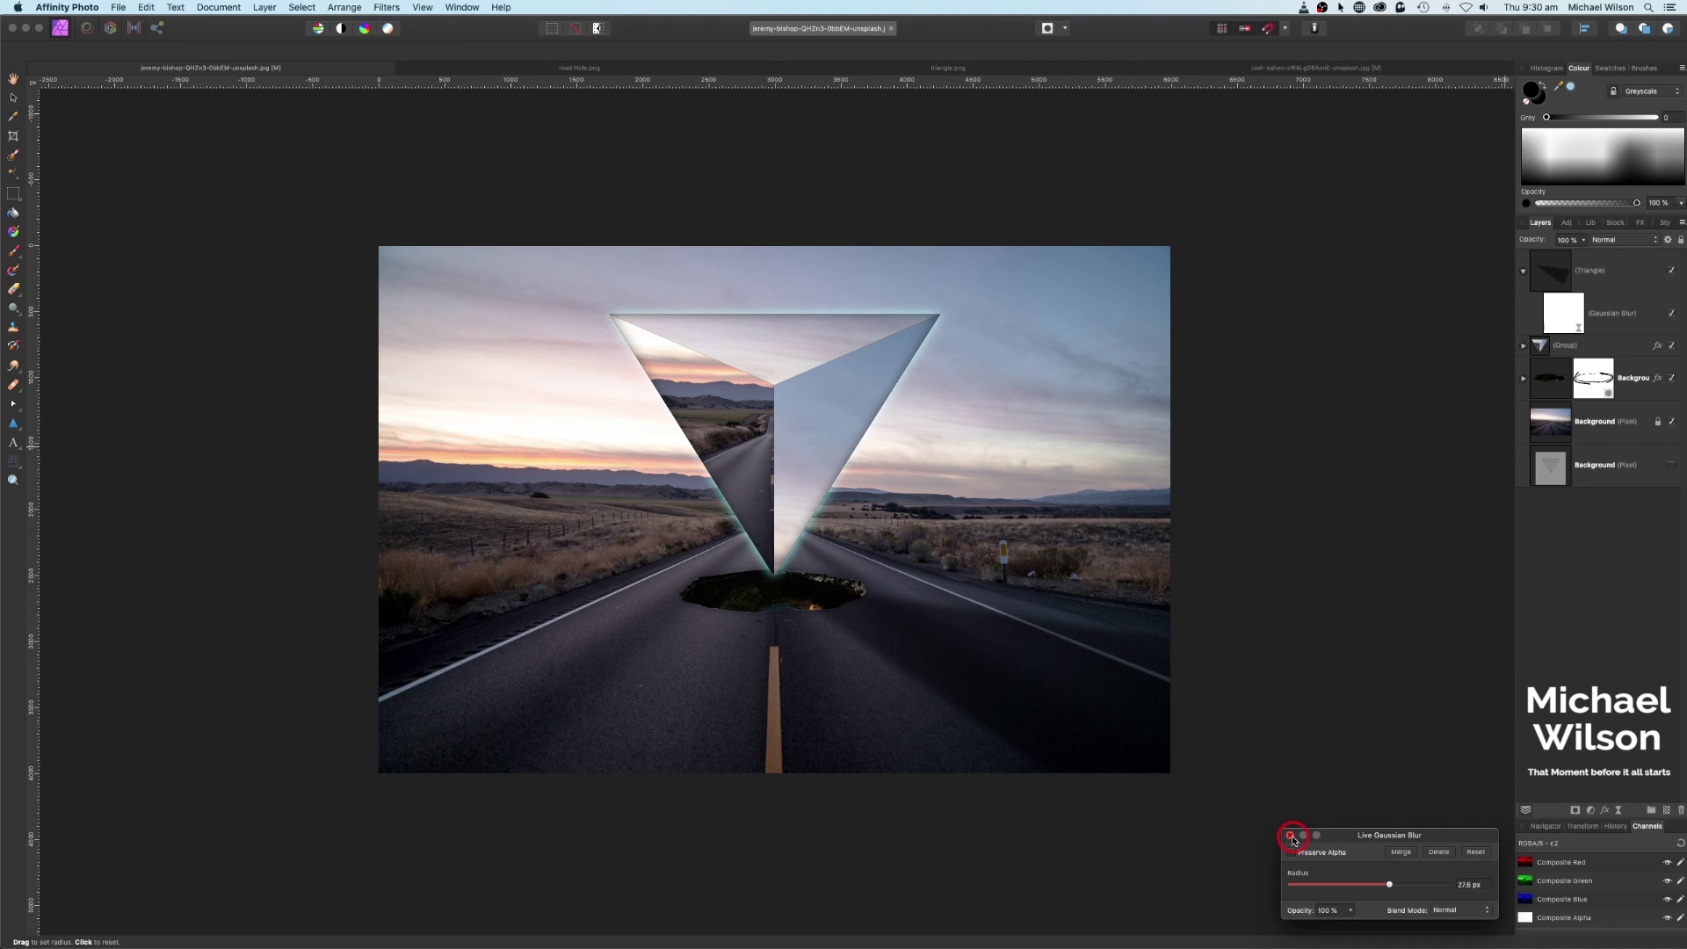
pyautogui.click(1290, 835)
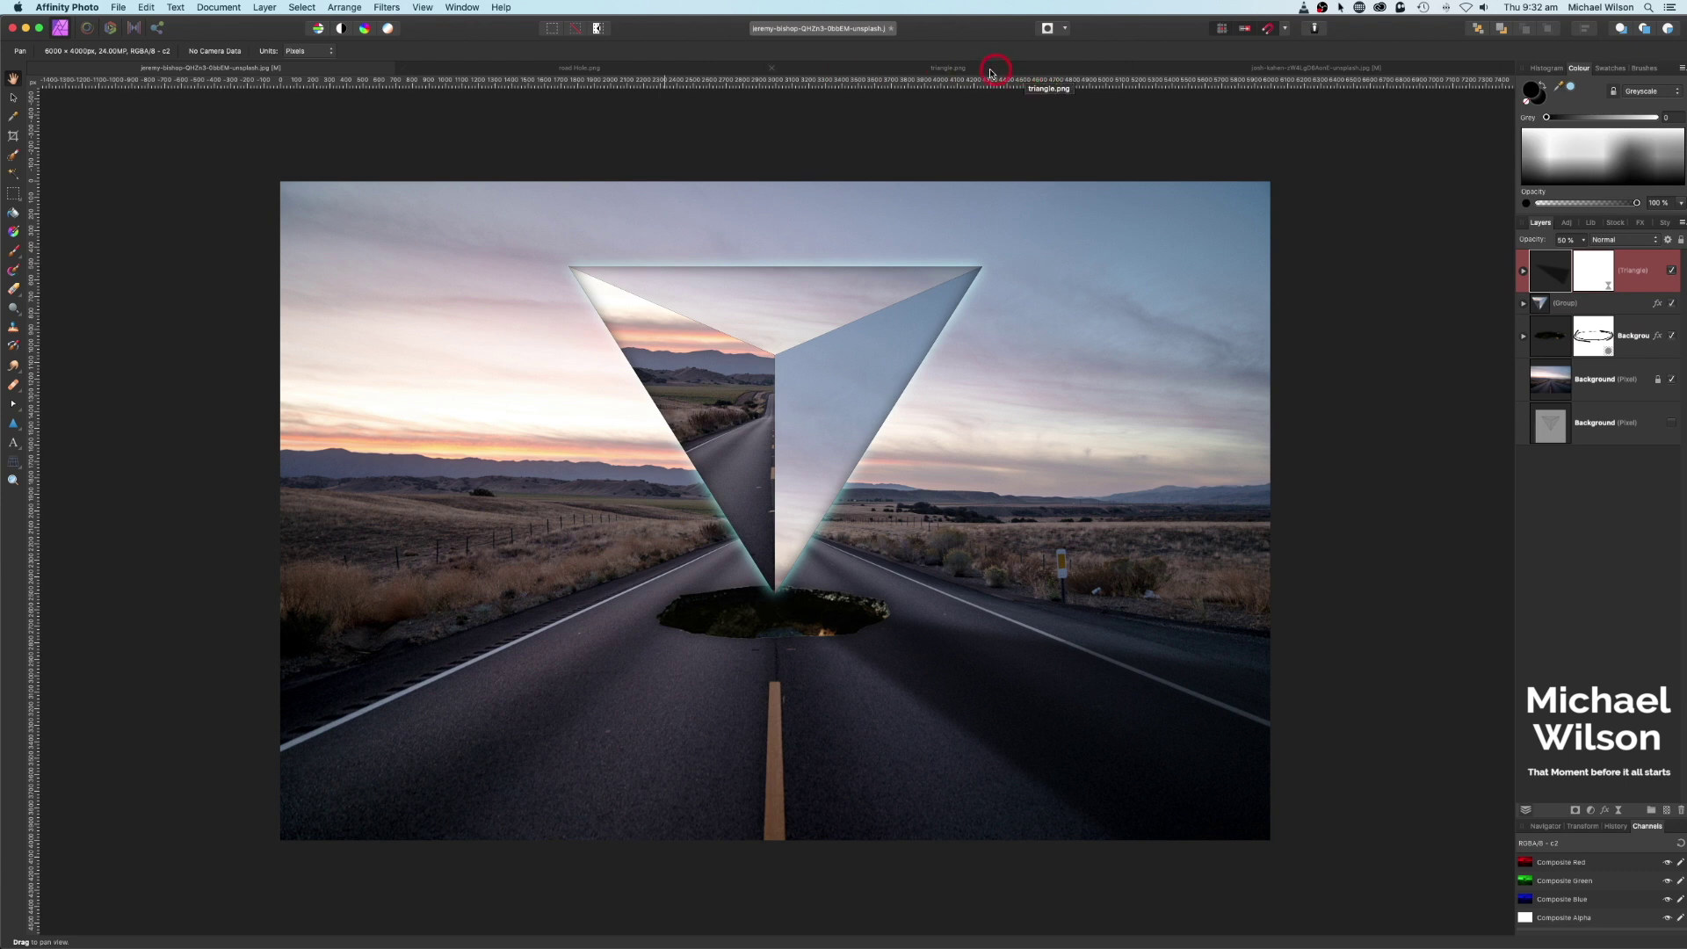
# Switch to the josh-kahen tunnel photo and pick the Selection Brush Tool.
pyautogui.click(1177, 70)
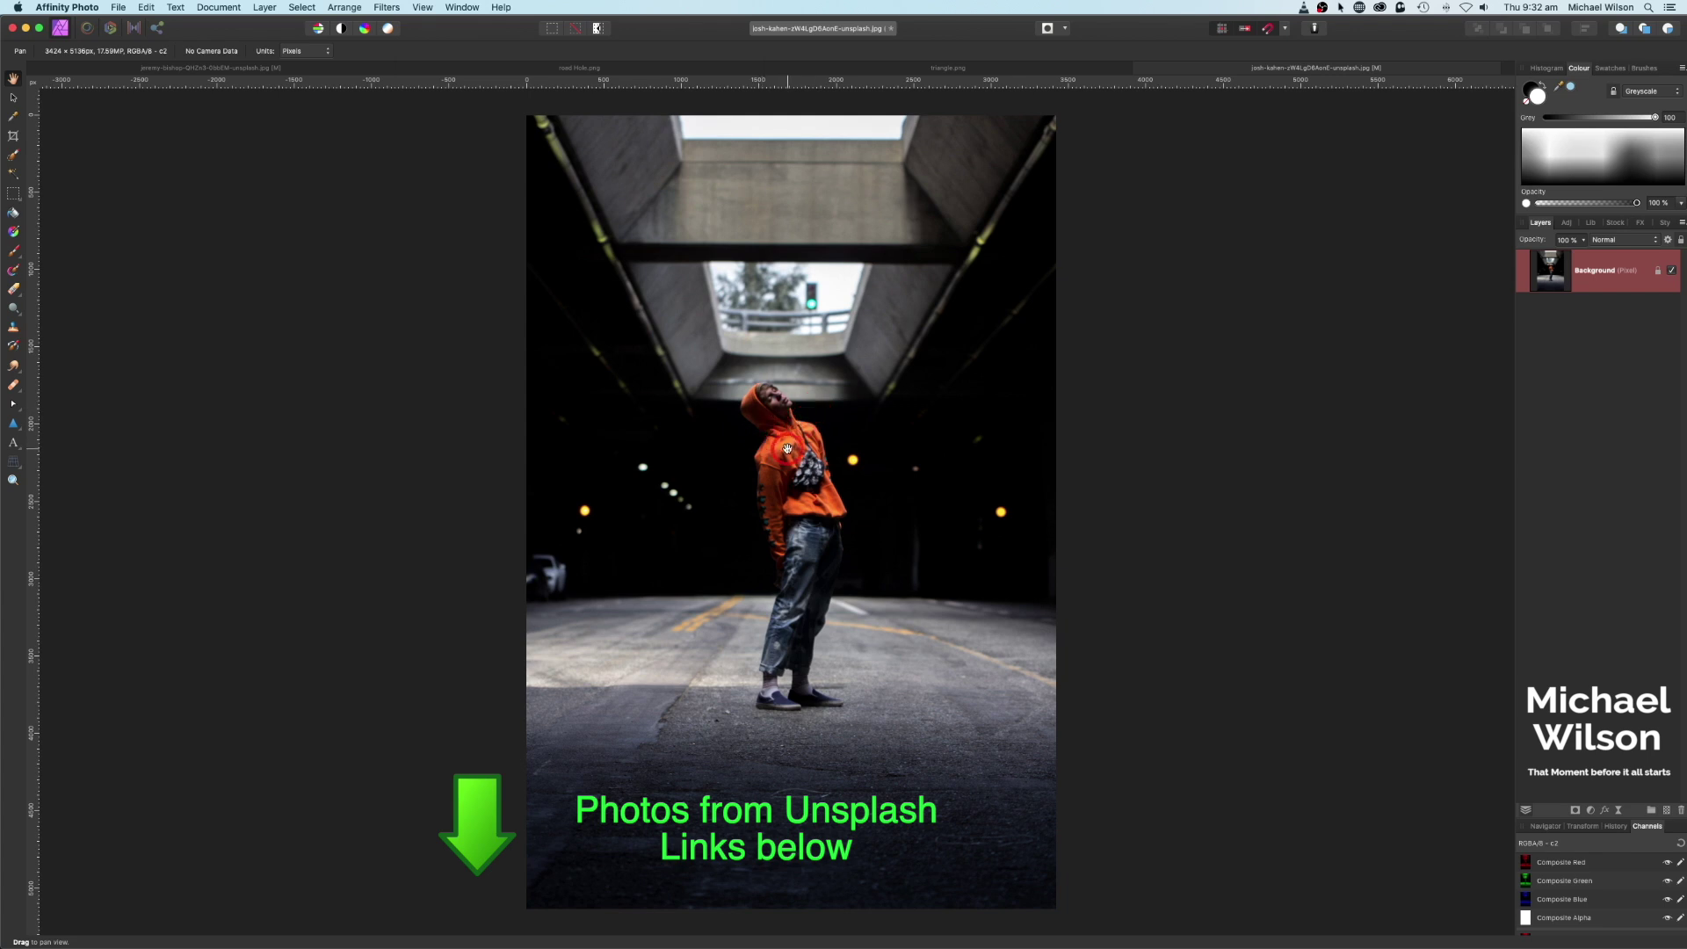
pyautogui.click(14, 158)
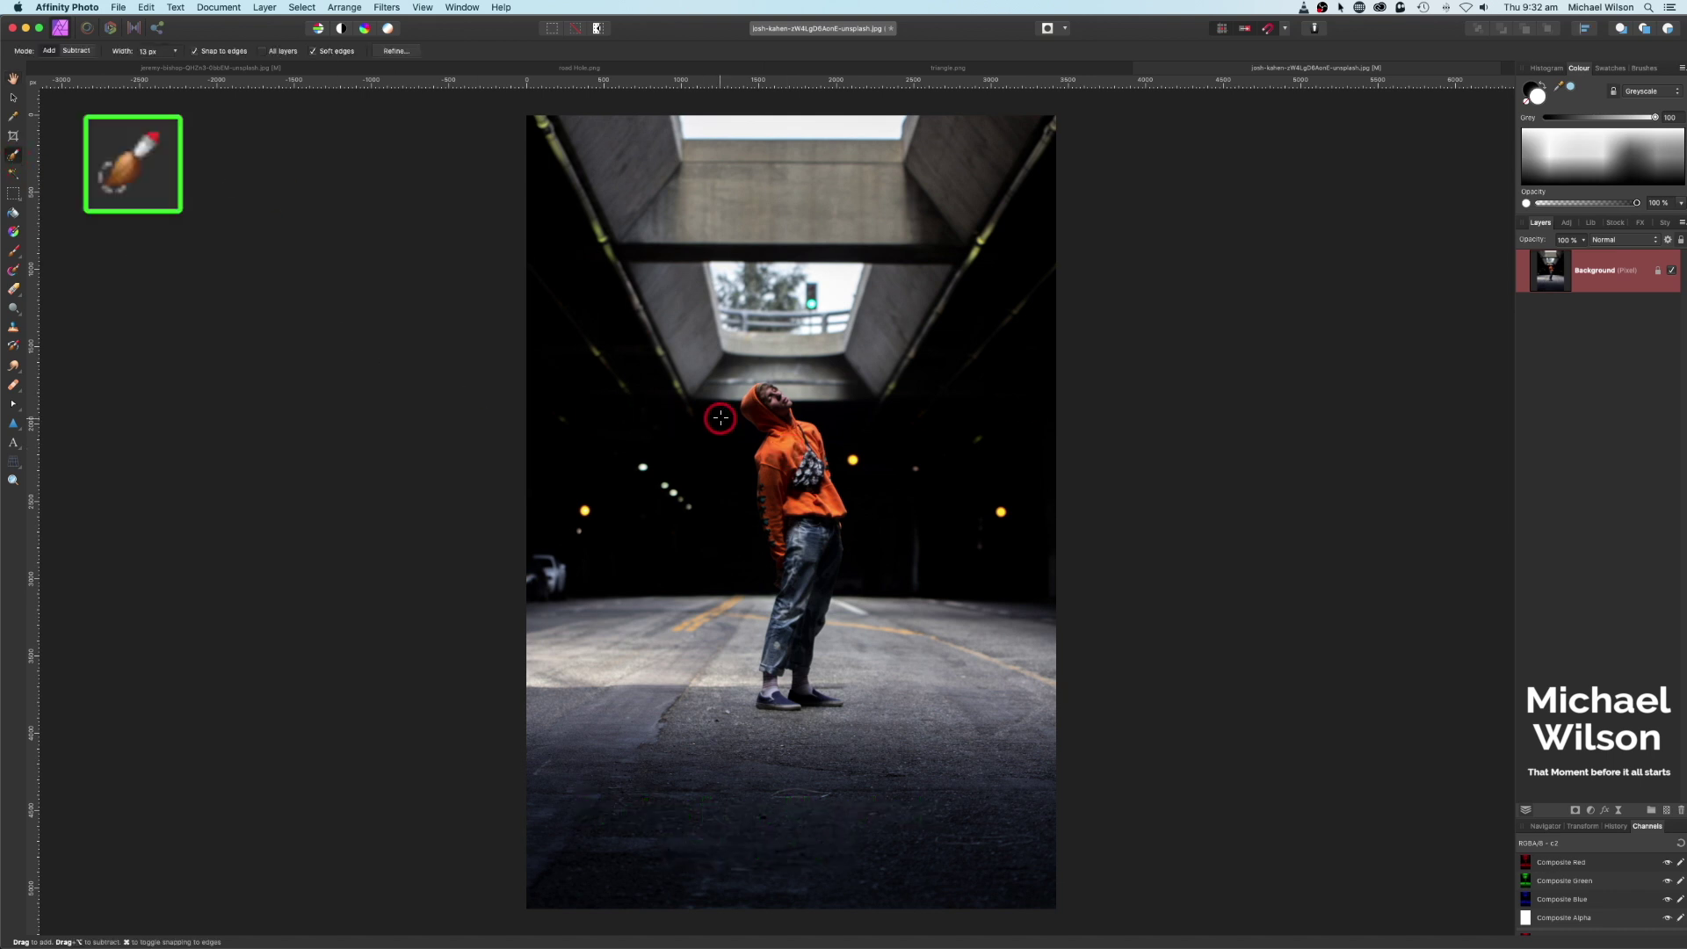
# Zoom in and paint a wide Selection Brush selection over the orange-hoodie man, hood to shoes, then open Refine.
pyautogui.press('super+plus')
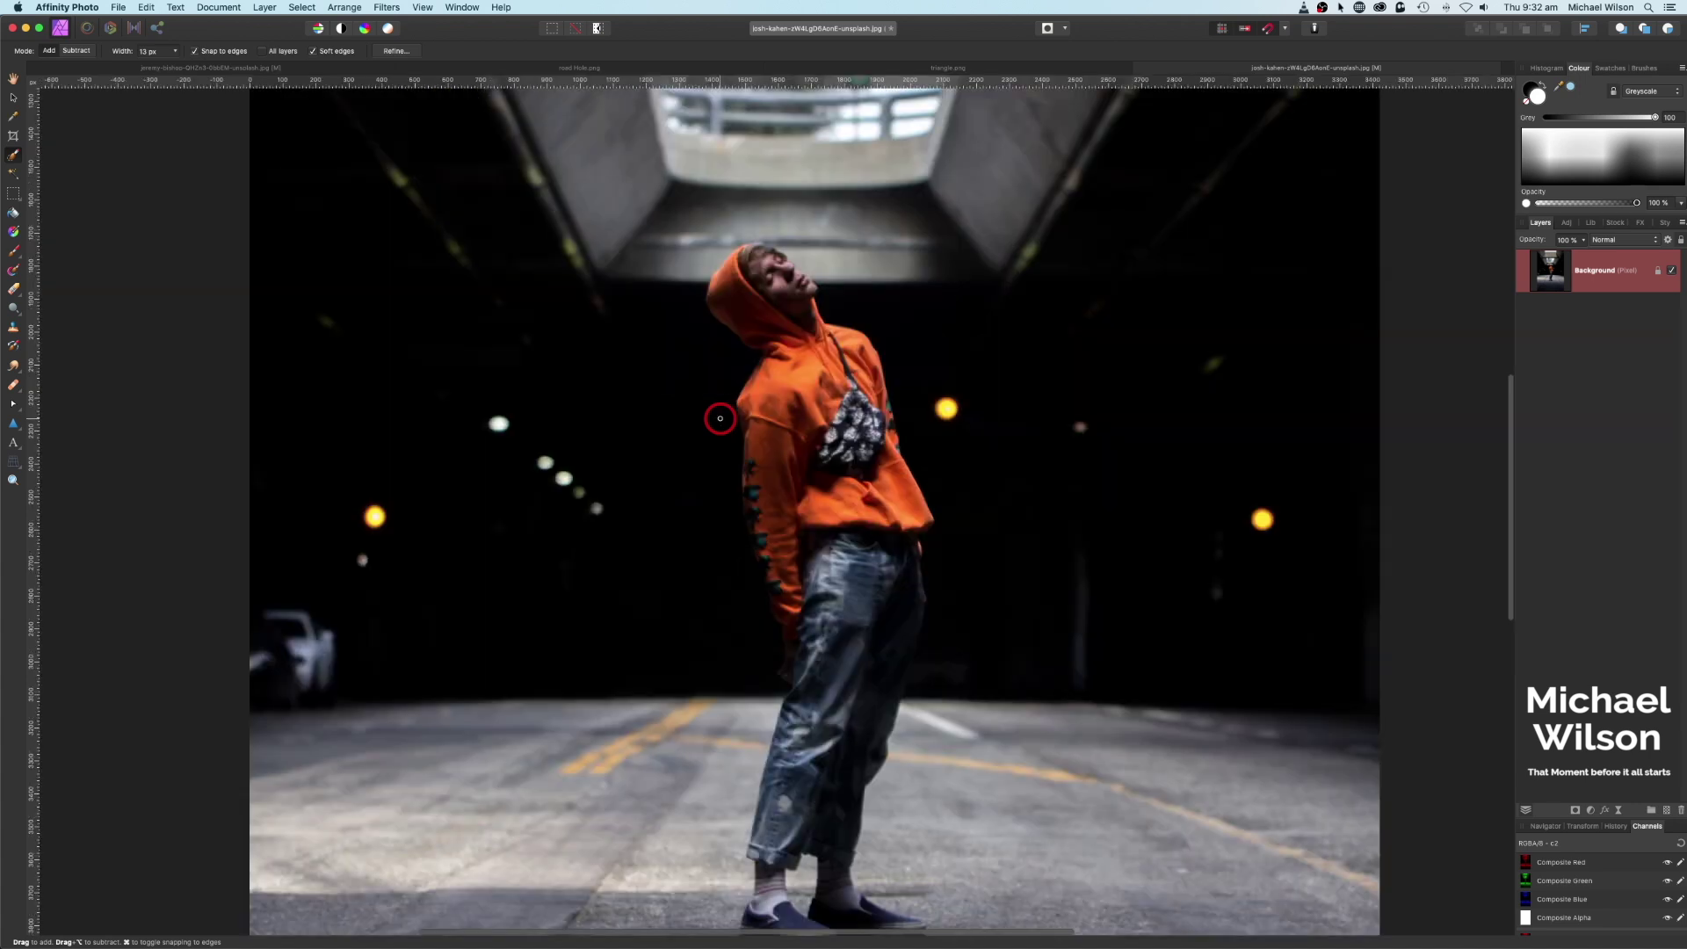
pyautogui.scroll(-3, 719, 418)
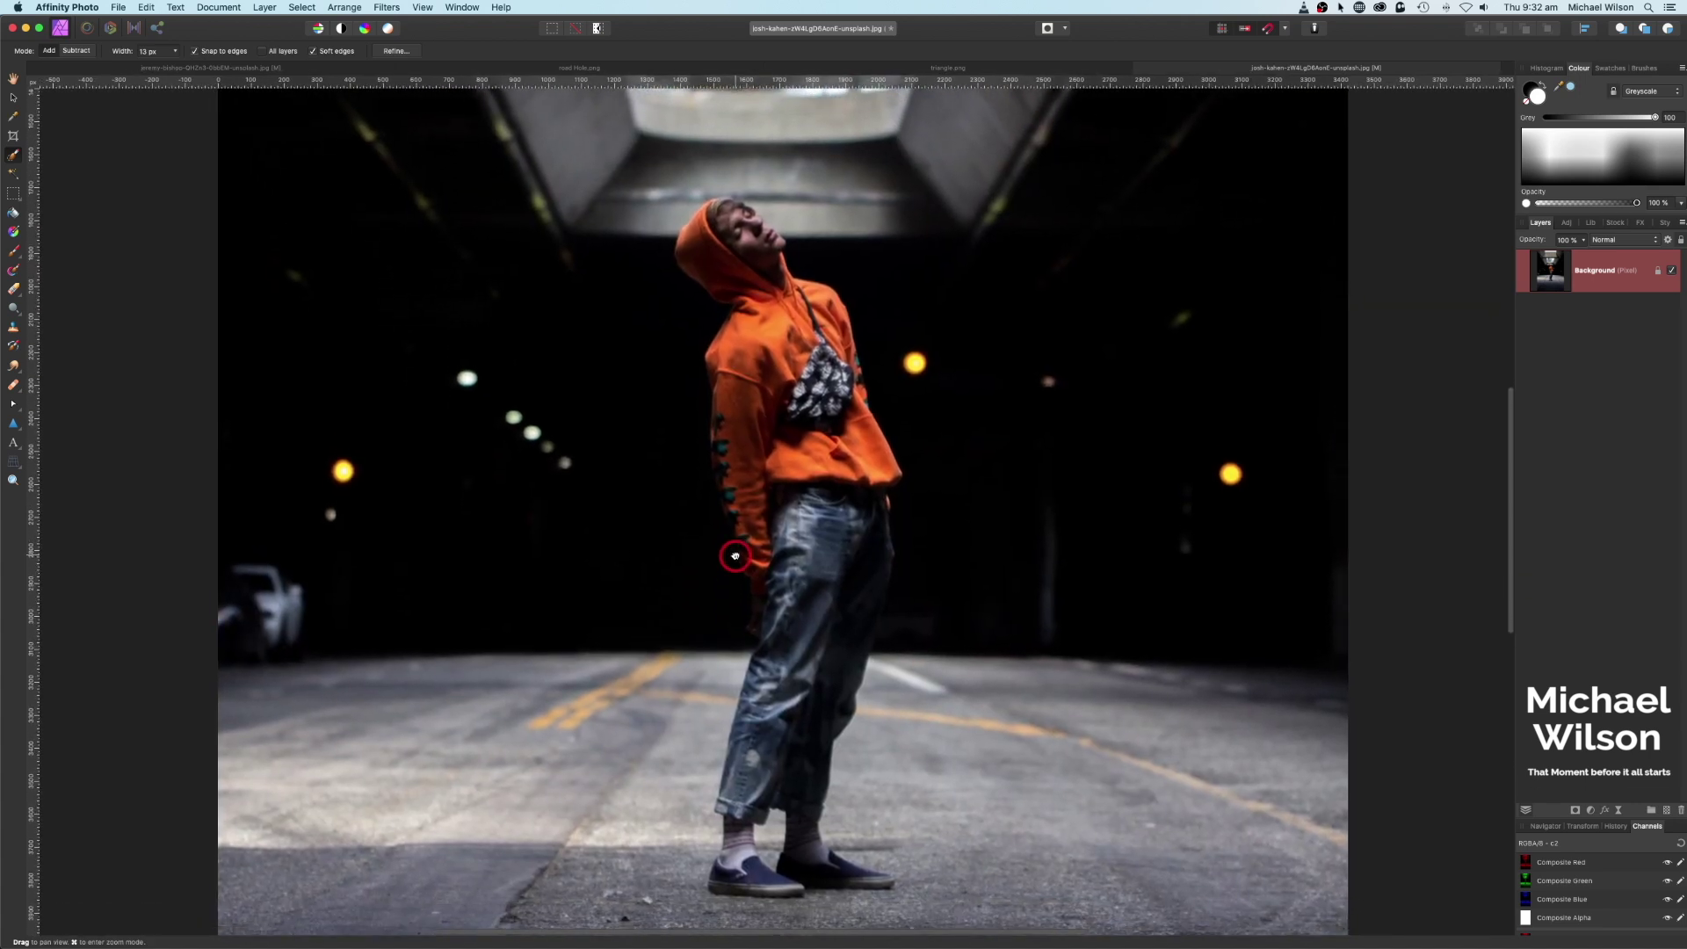
pyautogui.scroll(-1, 727, 548)
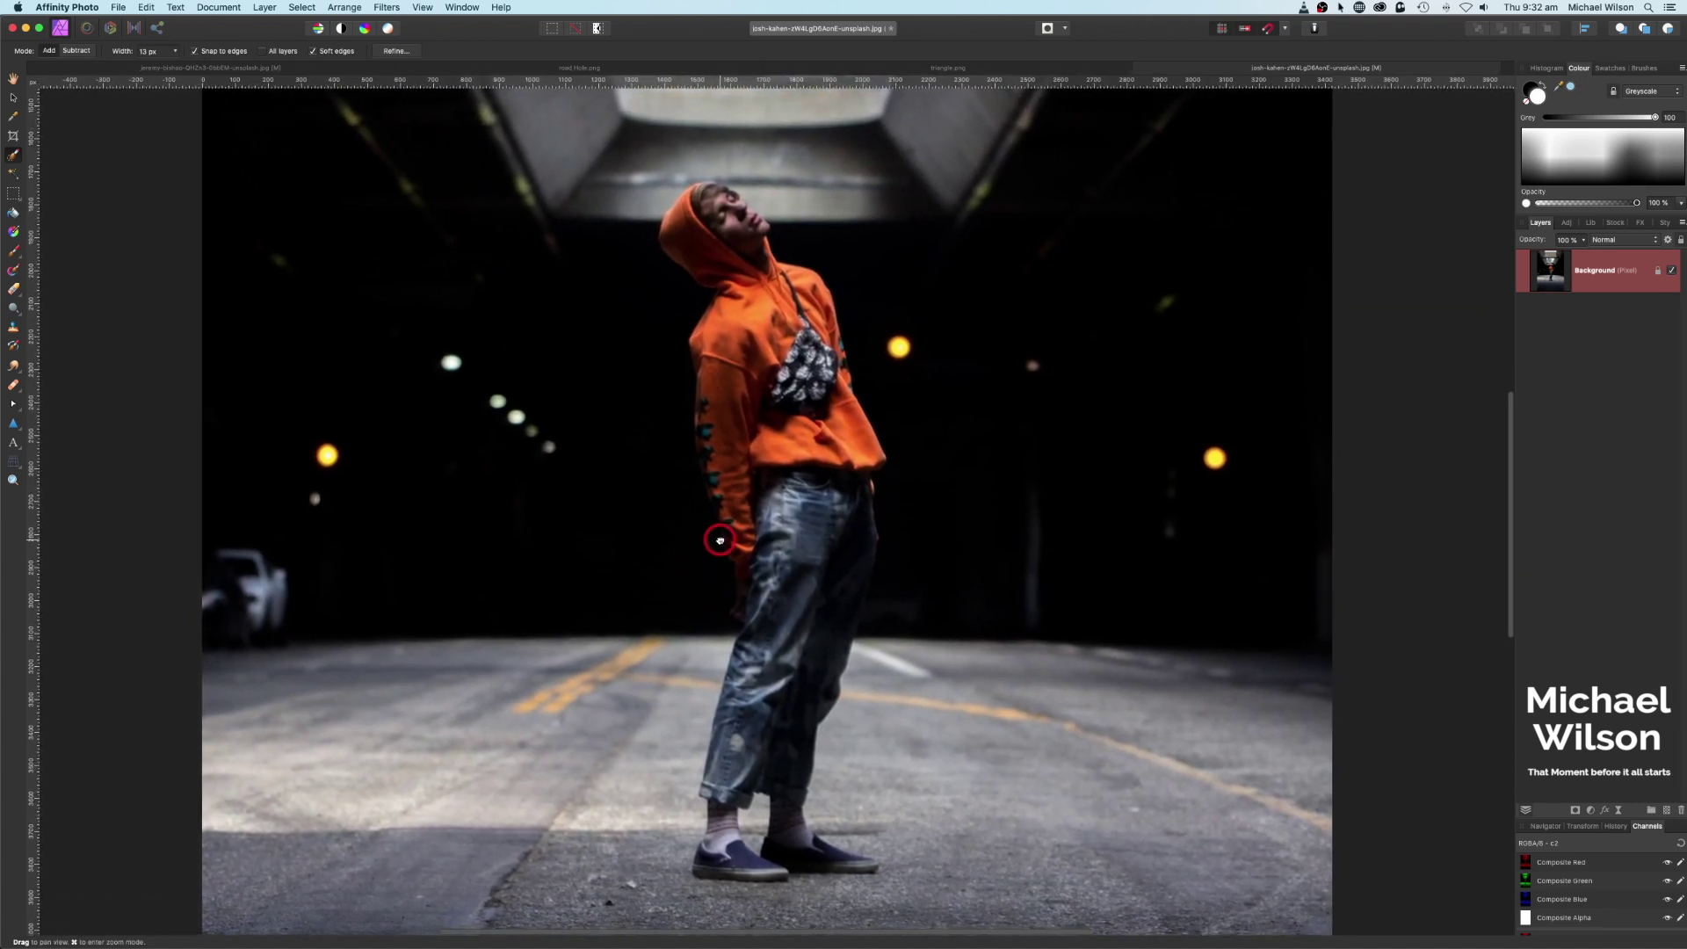
pyautogui.press(']')
pyautogui.press(']')
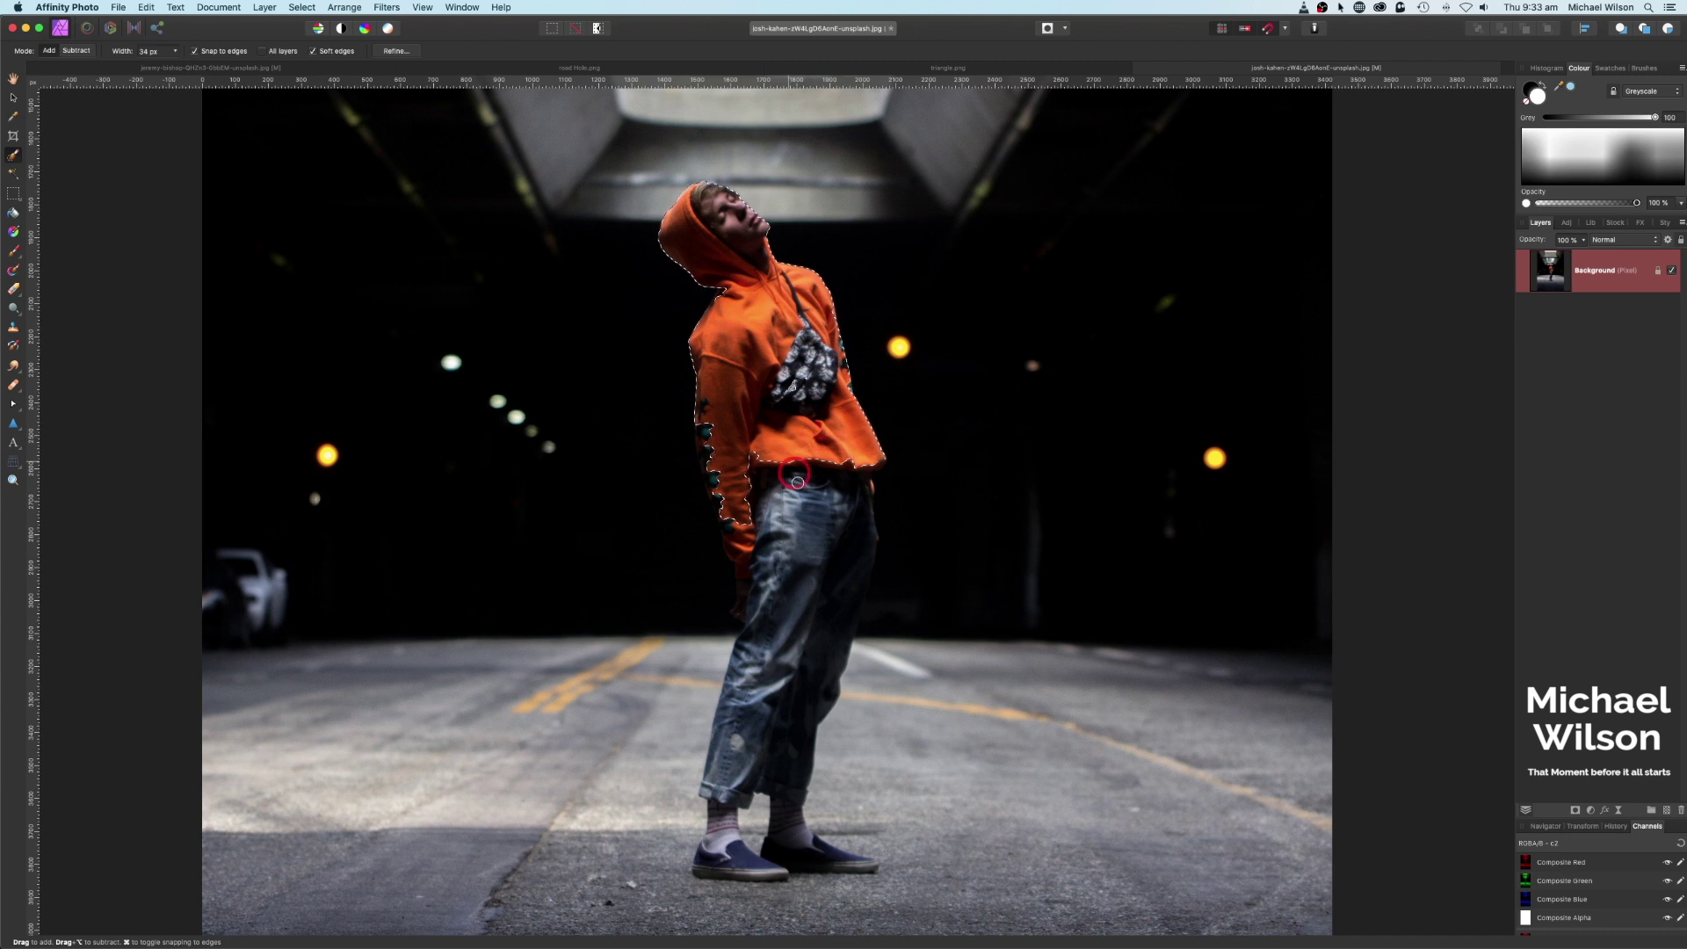
pyautogui.moveTo(719, 482); pyautogui.dragTo(713, 469)
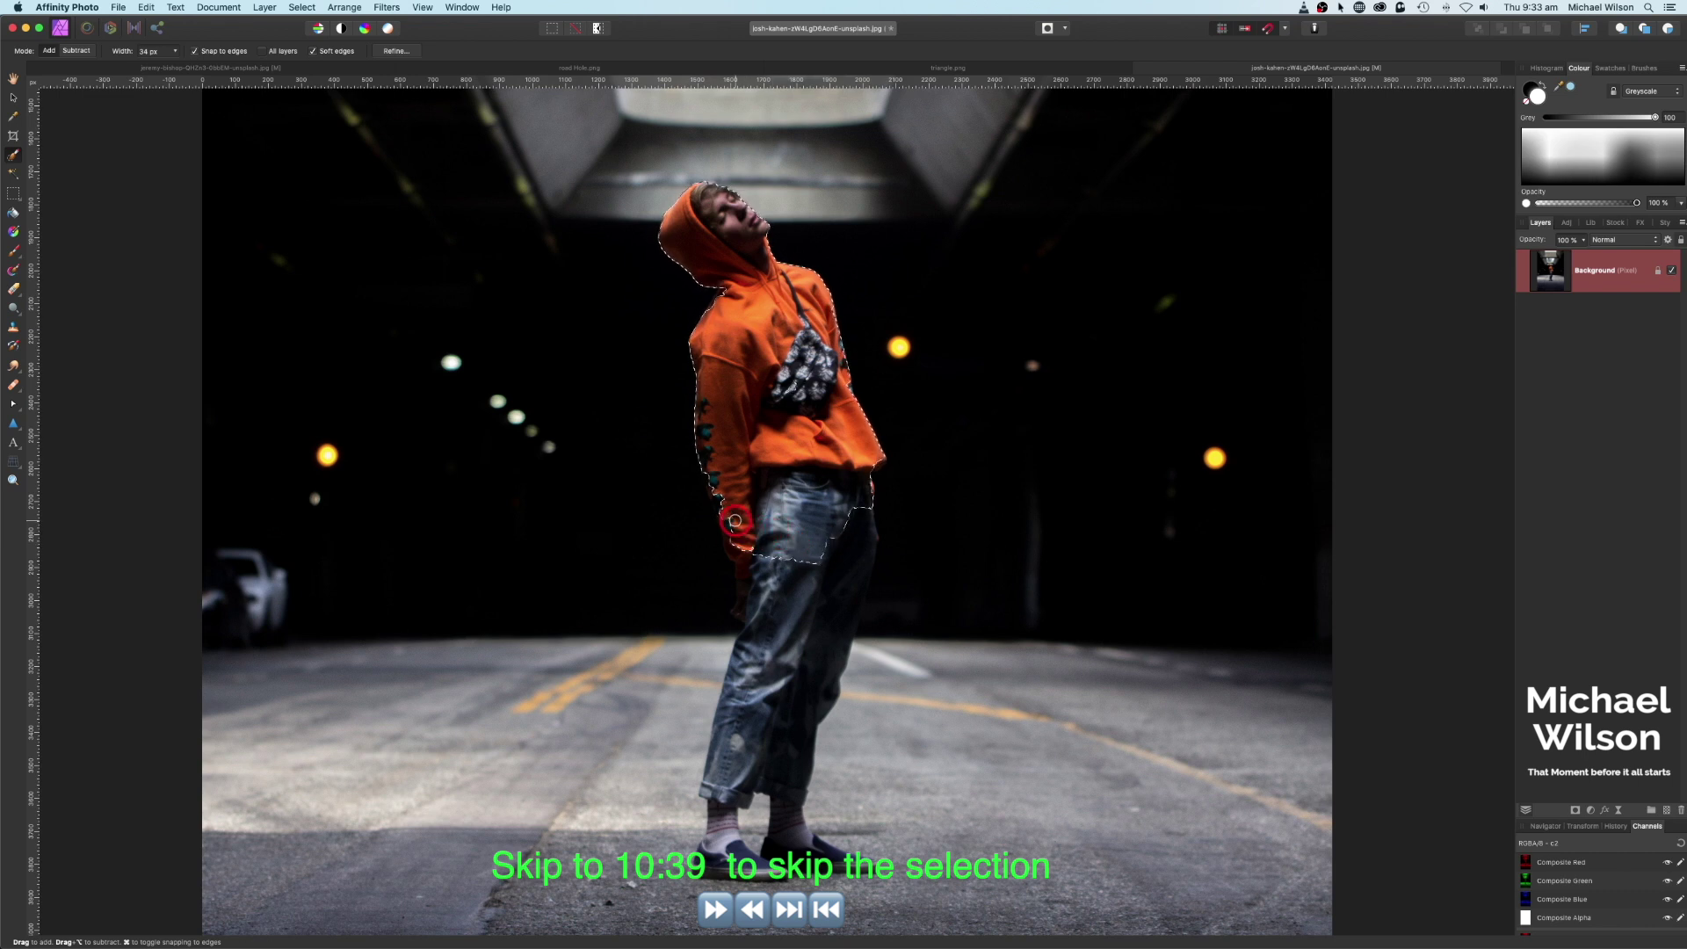
pyautogui.moveTo(774, 548)
pyautogui.mouseDown()
pyautogui.moveTo(761, 615)
pyautogui.moveTo(758, 568)
pyautogui.moveTo(809, 647)
pyautogui.moveTo(746, 804)
pyautogui.moveTo(848, 620)
pyautogui.moveTo(803, 531)
pyautogui.moveTo(708, 839)
pyautogui.moveTo(764, 872)
pyautogui.moveTo(844, 866)
pyautogui.moveTo(713, 870)
pyautogui.moveTo(762, 858)
pyautogui.mouseUp()
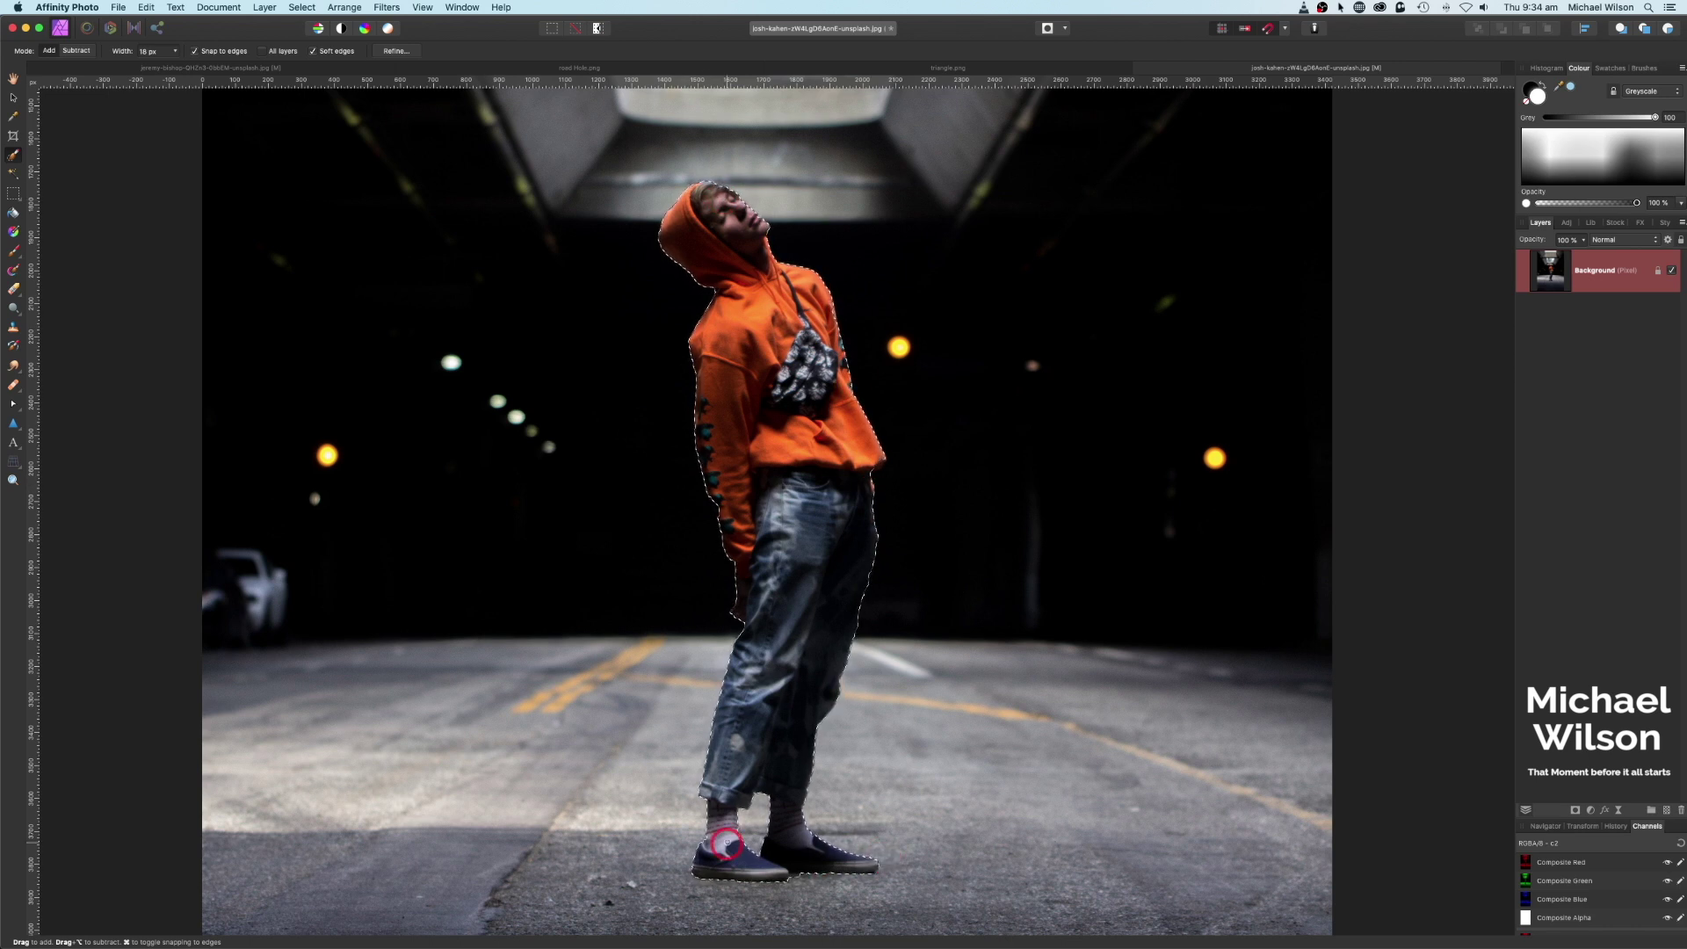
pyautogui.click(418, 62)
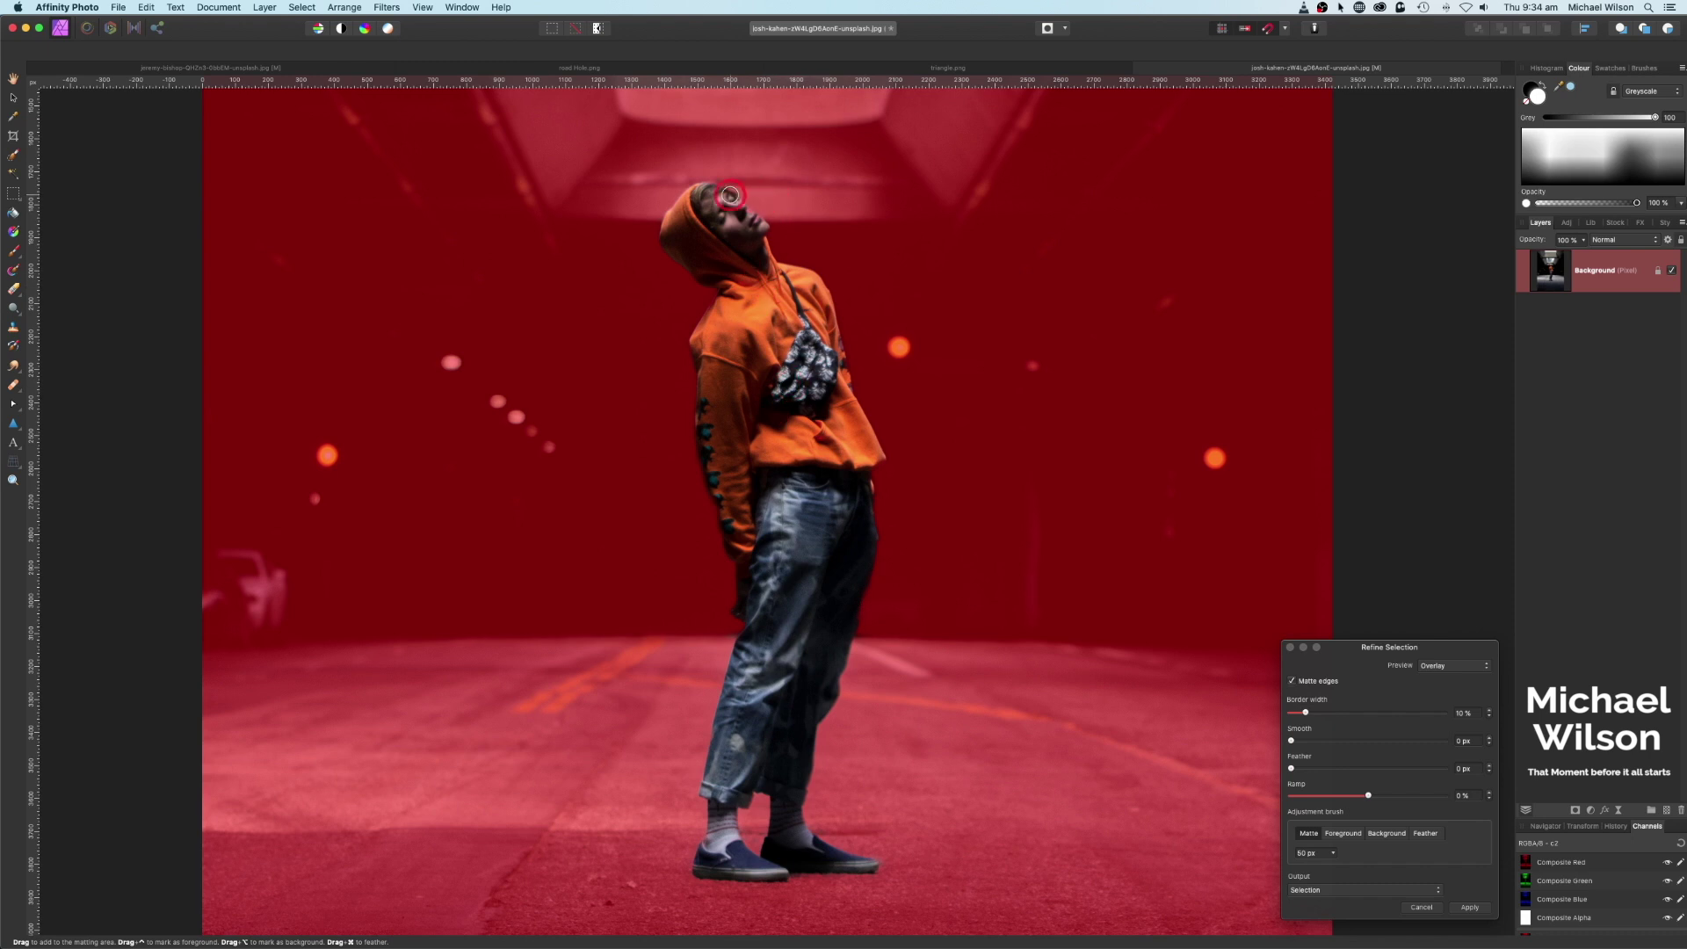
# Refine the man's selection with Smooth 0.2 px and Feather 0.2 px, then apply it.
pyautogui.click(1287, 753)
pyautogui.moveTo(1291, 742); pyautogui.dragTo(1295, 745)
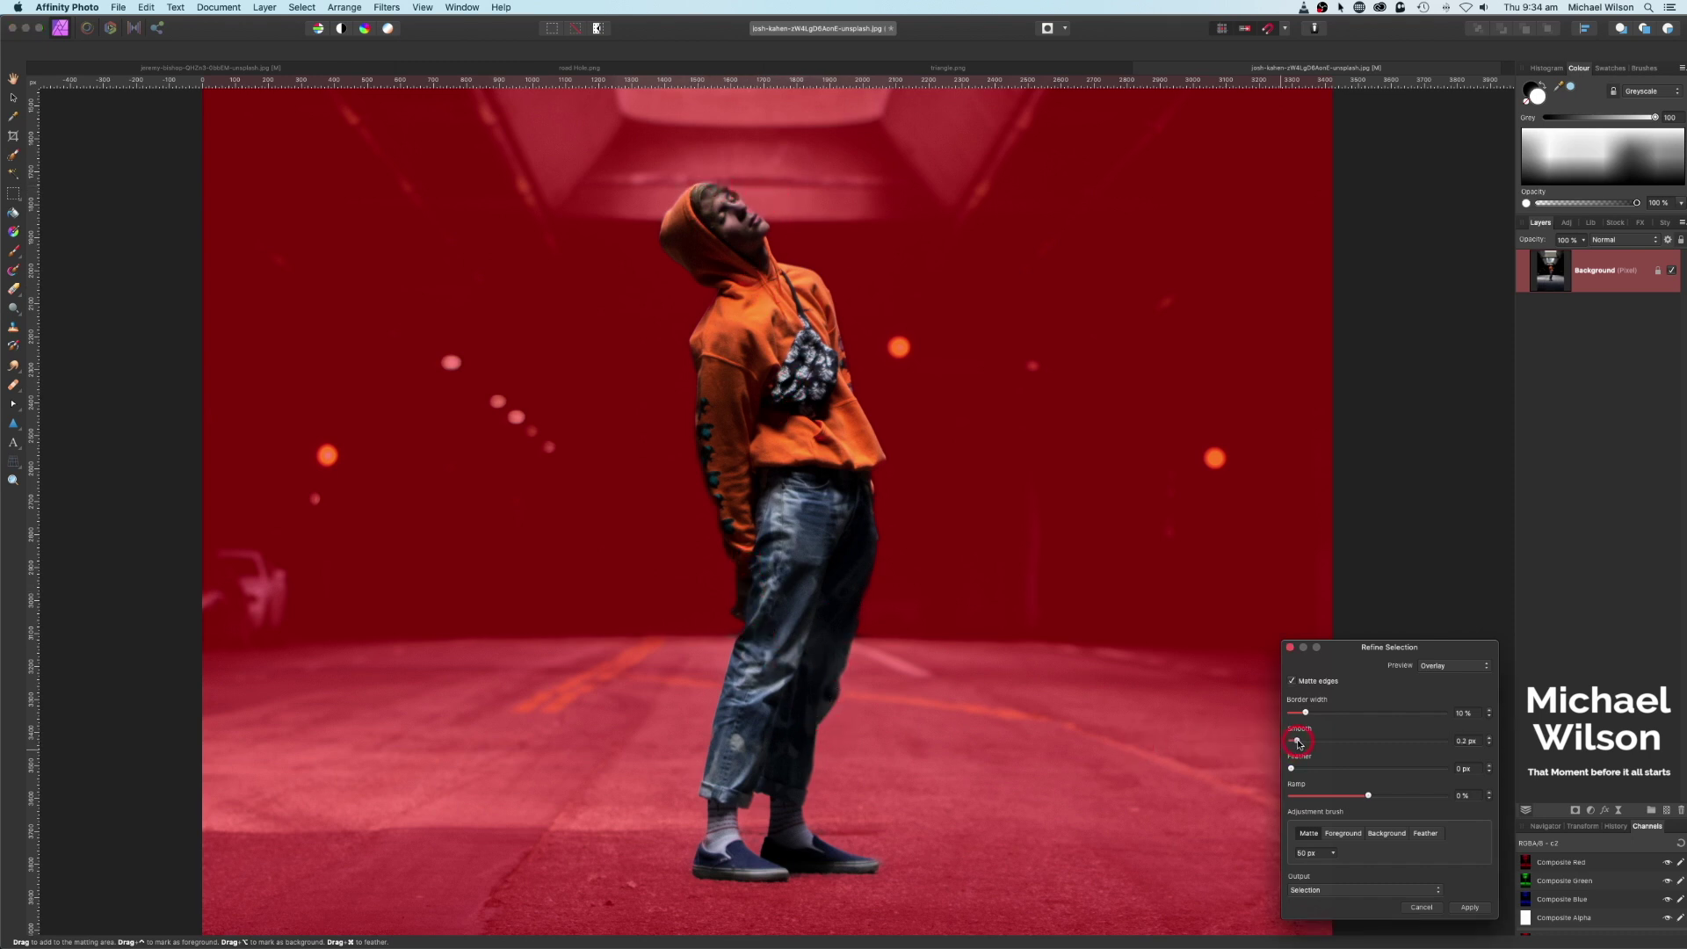
pyautogui.click(1292, 770)
pyautogui.click(1467, 906)
# Copy the selected man and switch back to the jeremy-bishop road composite.
pyautogui.moveTo(876, 427)
pyautogui.mouseDown()
pyautogui.moveTo(871, 472)
pyautogui.moveTo(926, 482)
pyautogui.mouseUp()
pyautogui.click(717, 210)
pyautogui.click(780, 459)
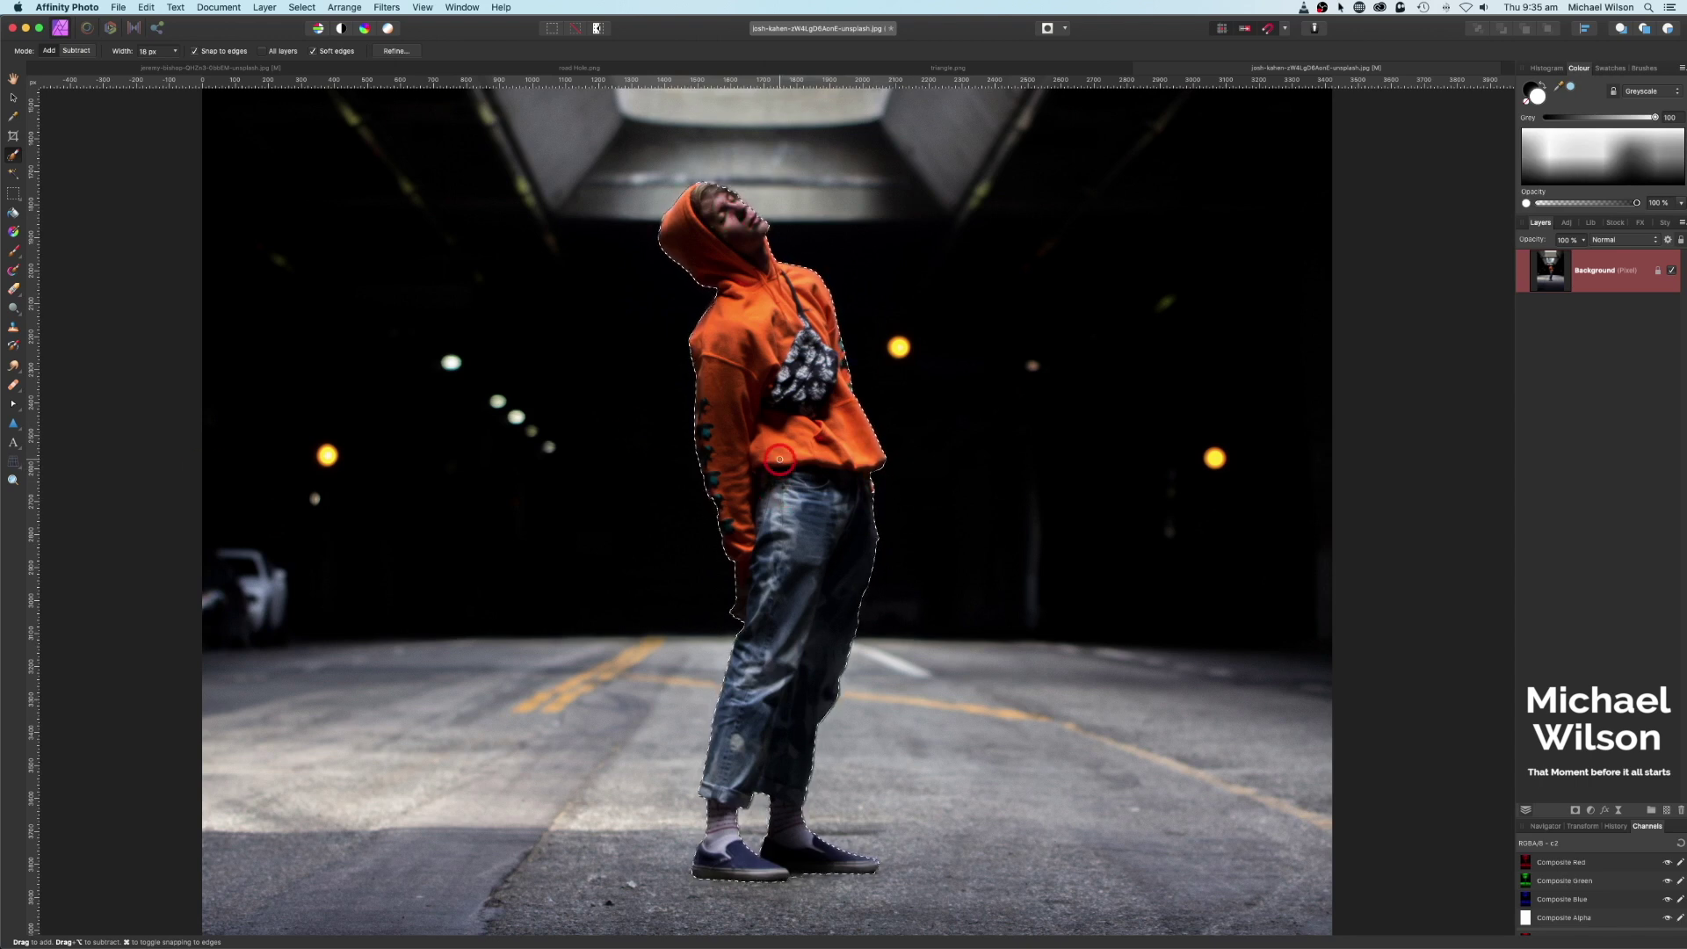
pyautogui.press('super+c')
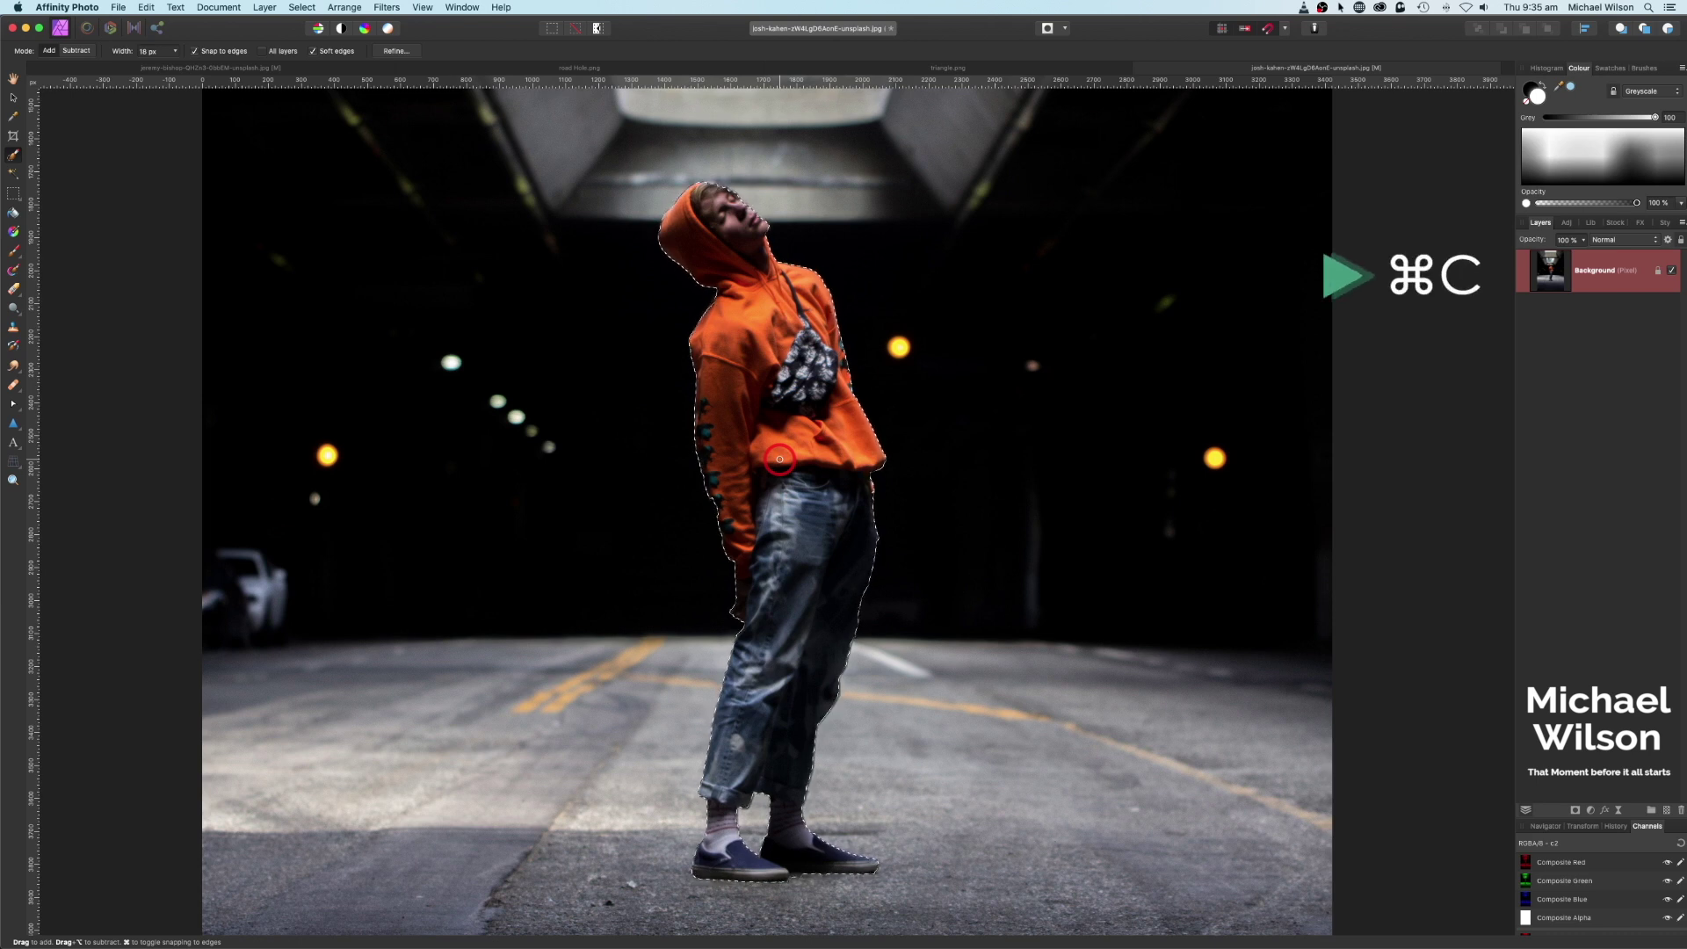
pyautogui.hotkey('ctrl', 'Tab')
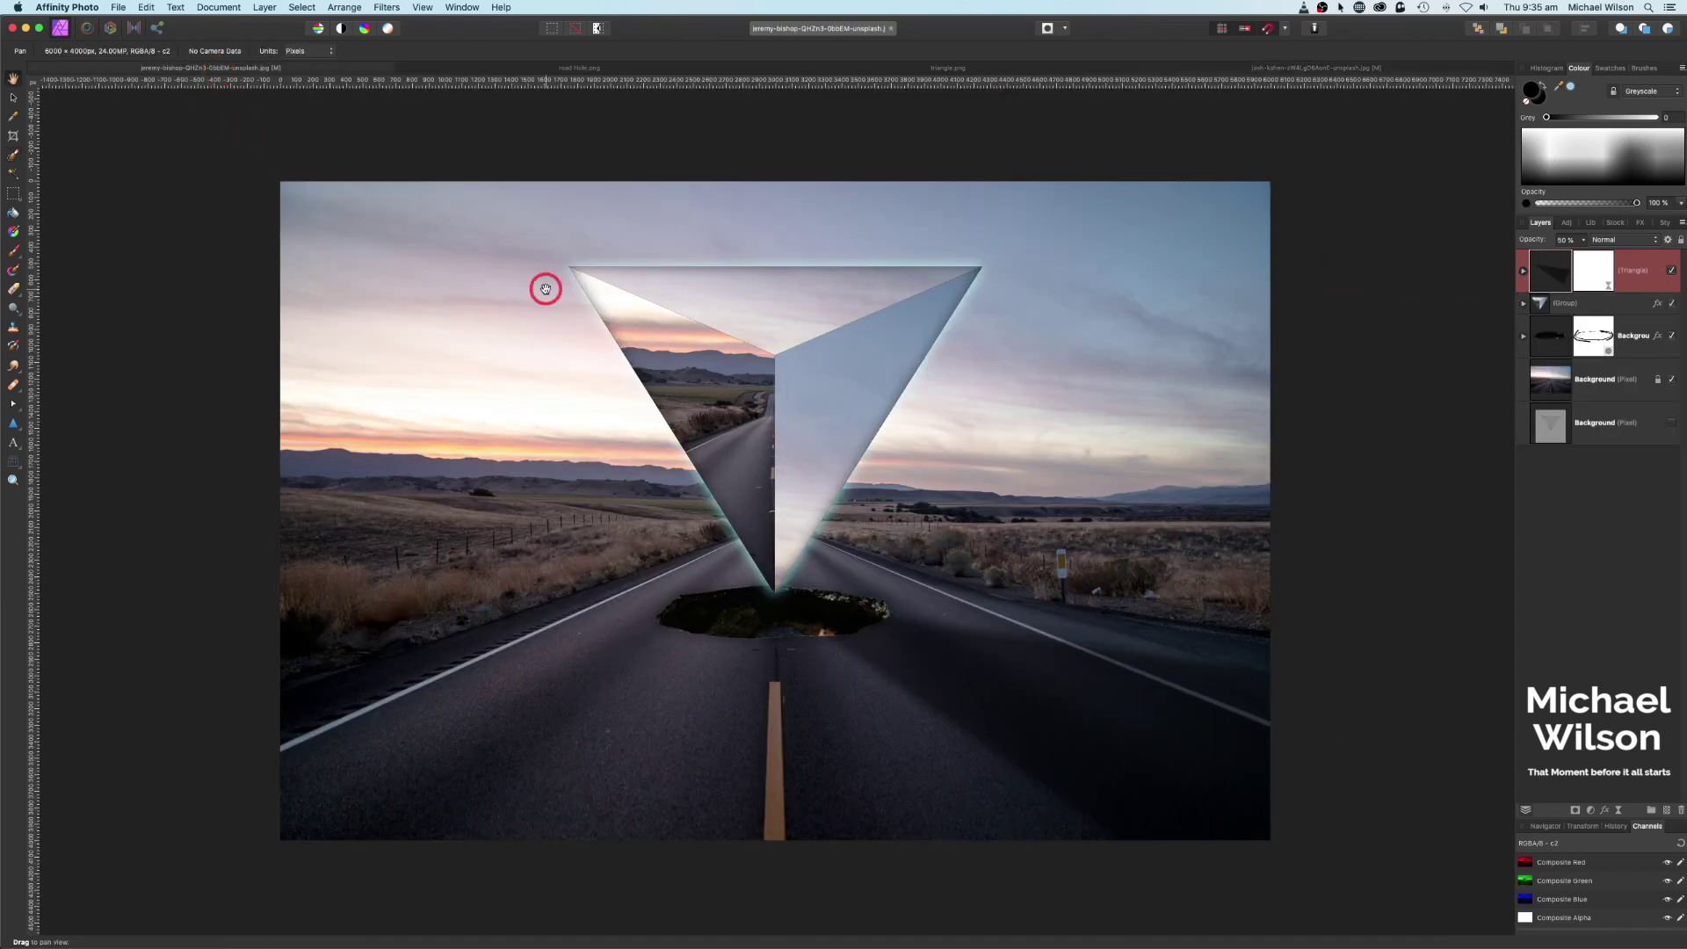
# Paste the copied man into the road composite as a new pixel layer.
pyautogui.press('super+v')
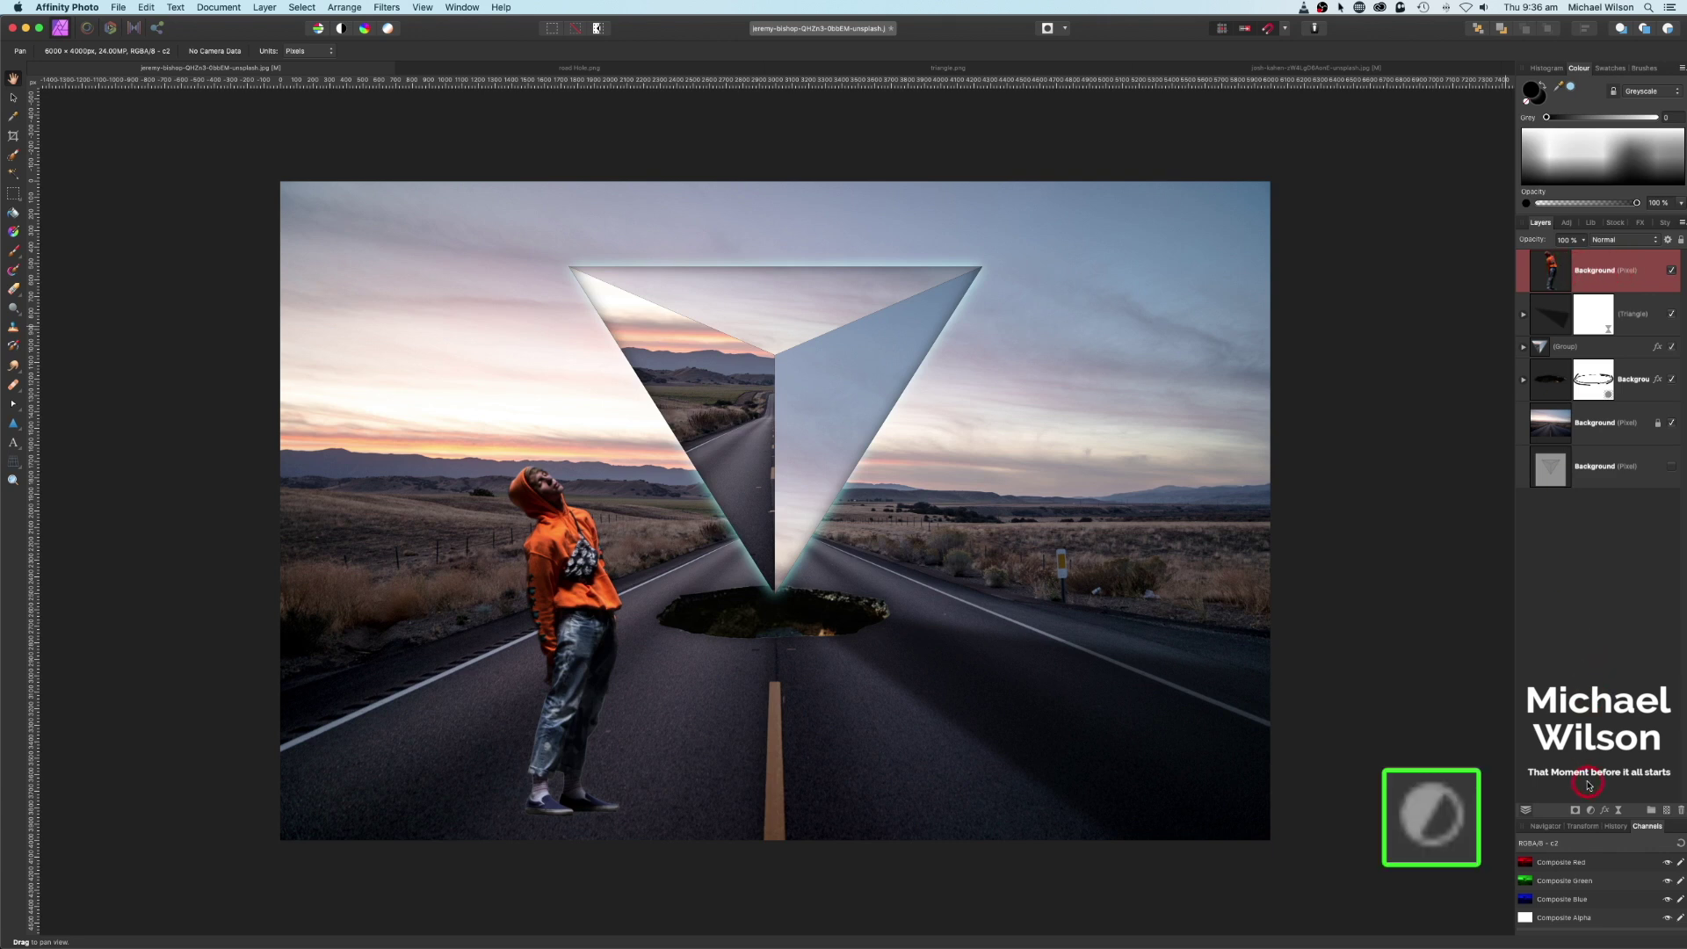
# Nest a Levels adjustment in the man's layer with black level 5% and white level 80%.
pyautogui.click(1592, 811)
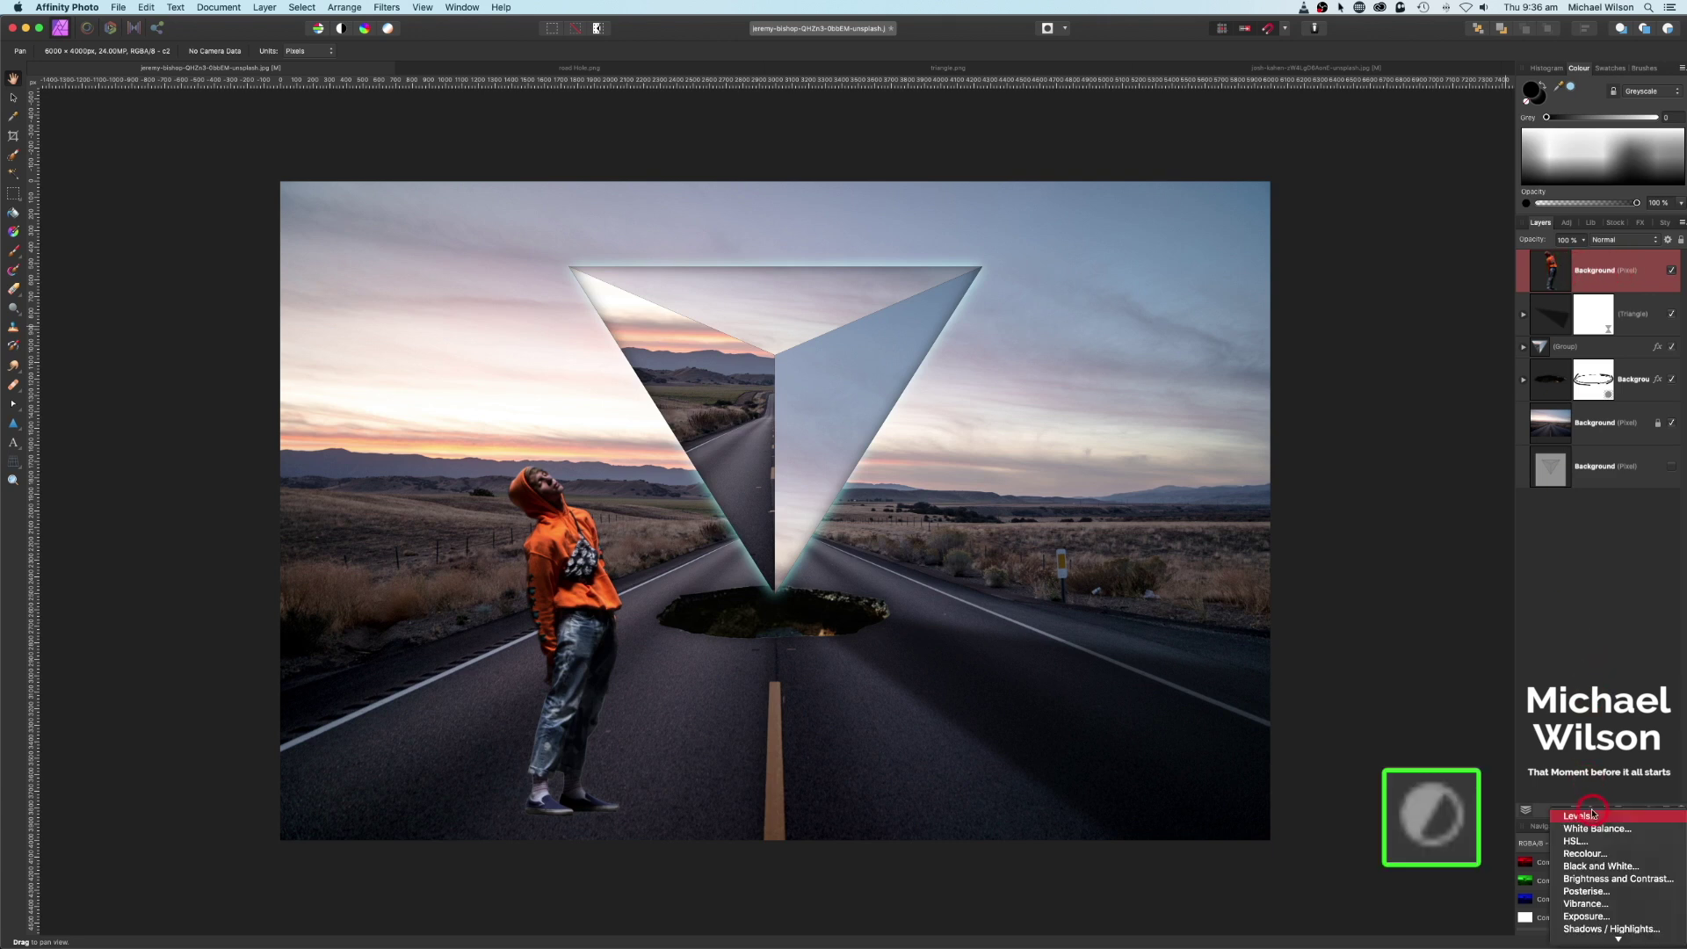
pyautogui.click(1585, 817)
pyautogui.moveTo(1562, 274); pyautogui.dragTo(1564, 326)
pyautogui.moveTo(1250, 666); pyautogui.dragTo(1259, 666)
pyautogui.click(1422, 667)
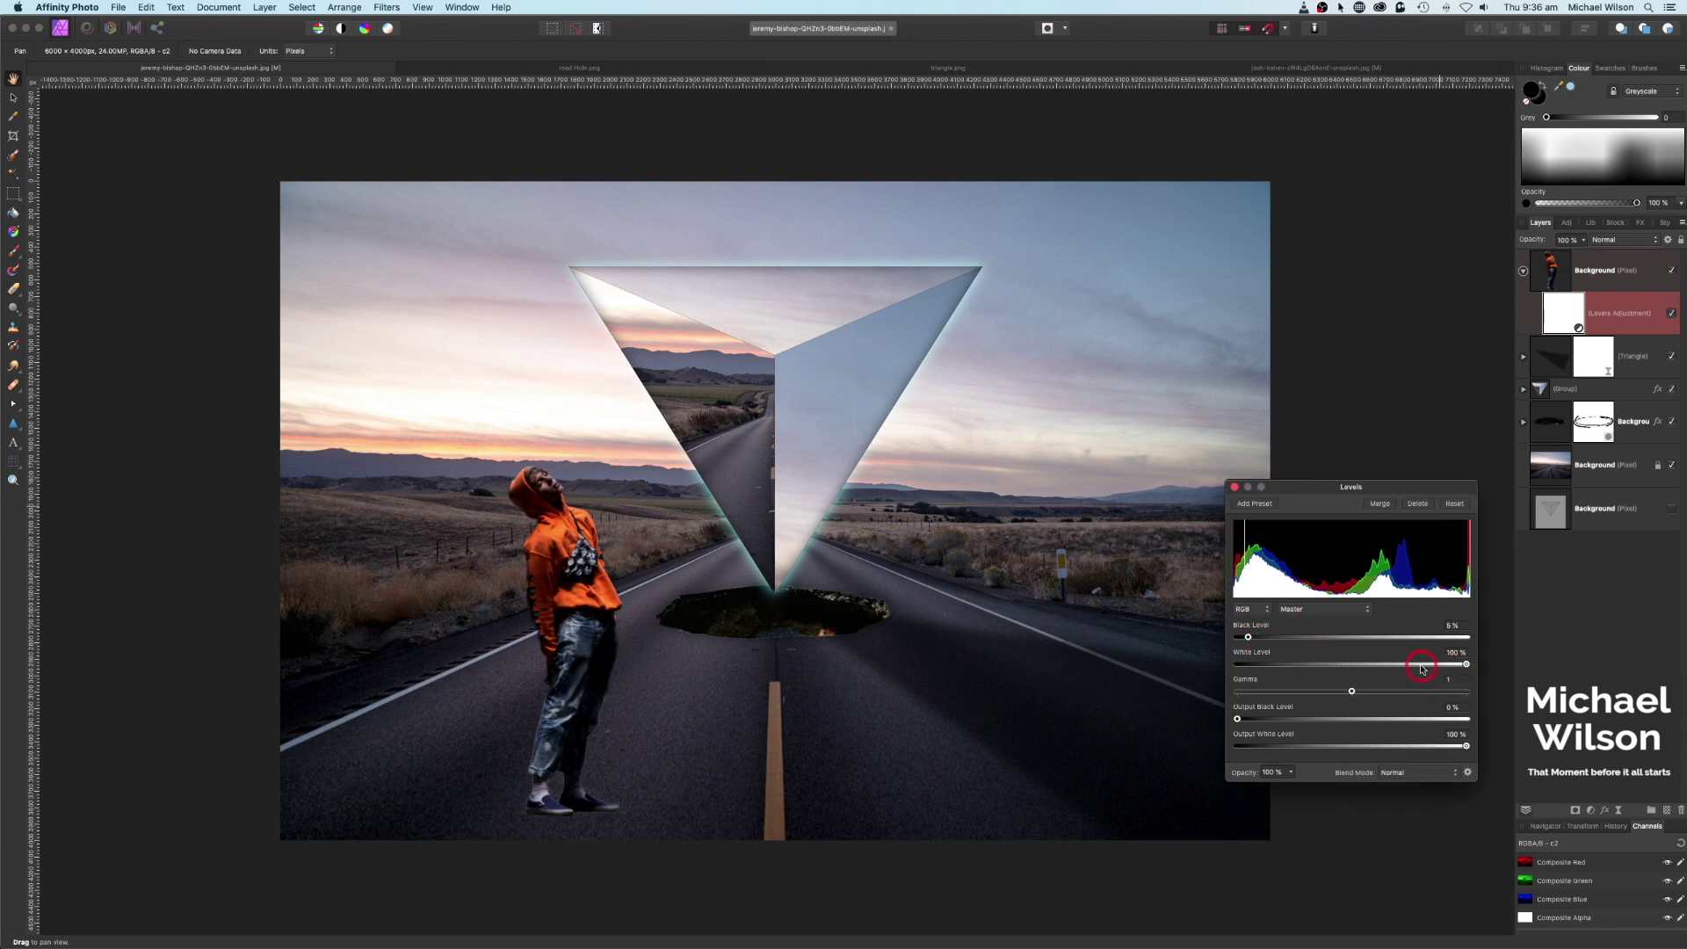
pyautogui.moveTo(1466, 665); pyautogui.dragTo(1422, 665)
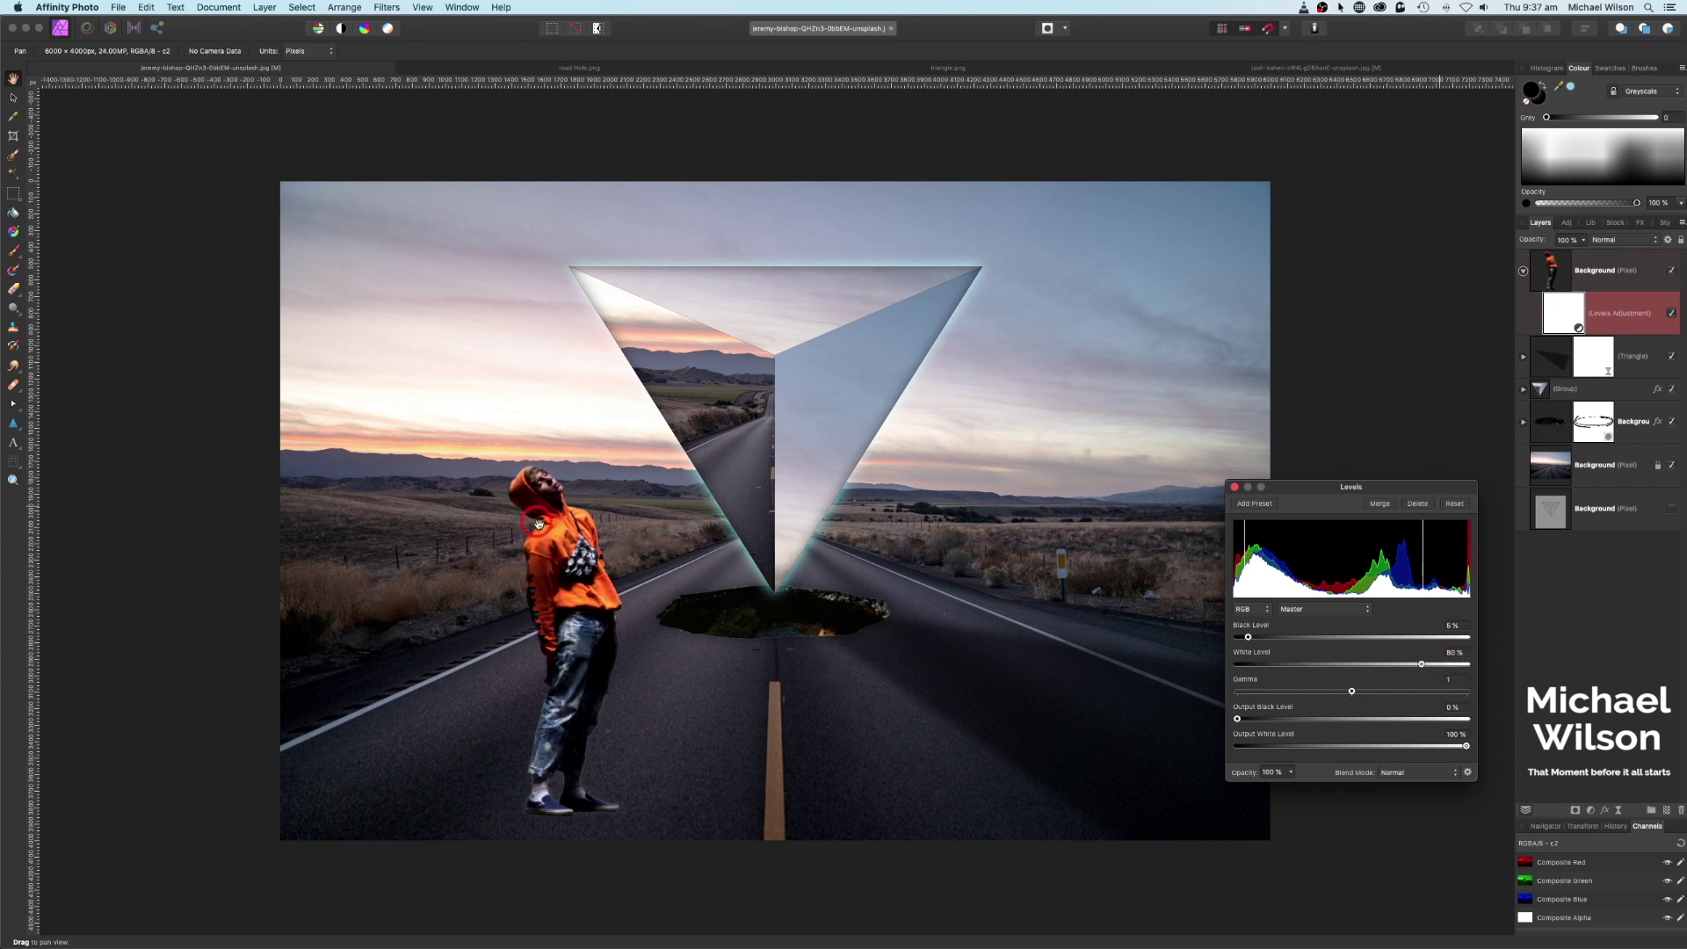
pyautogui.click(1234, 488)
# Set the man's layer to 90% opacity and scale him down beside the hole.
pyautogui.click(1523, 271)
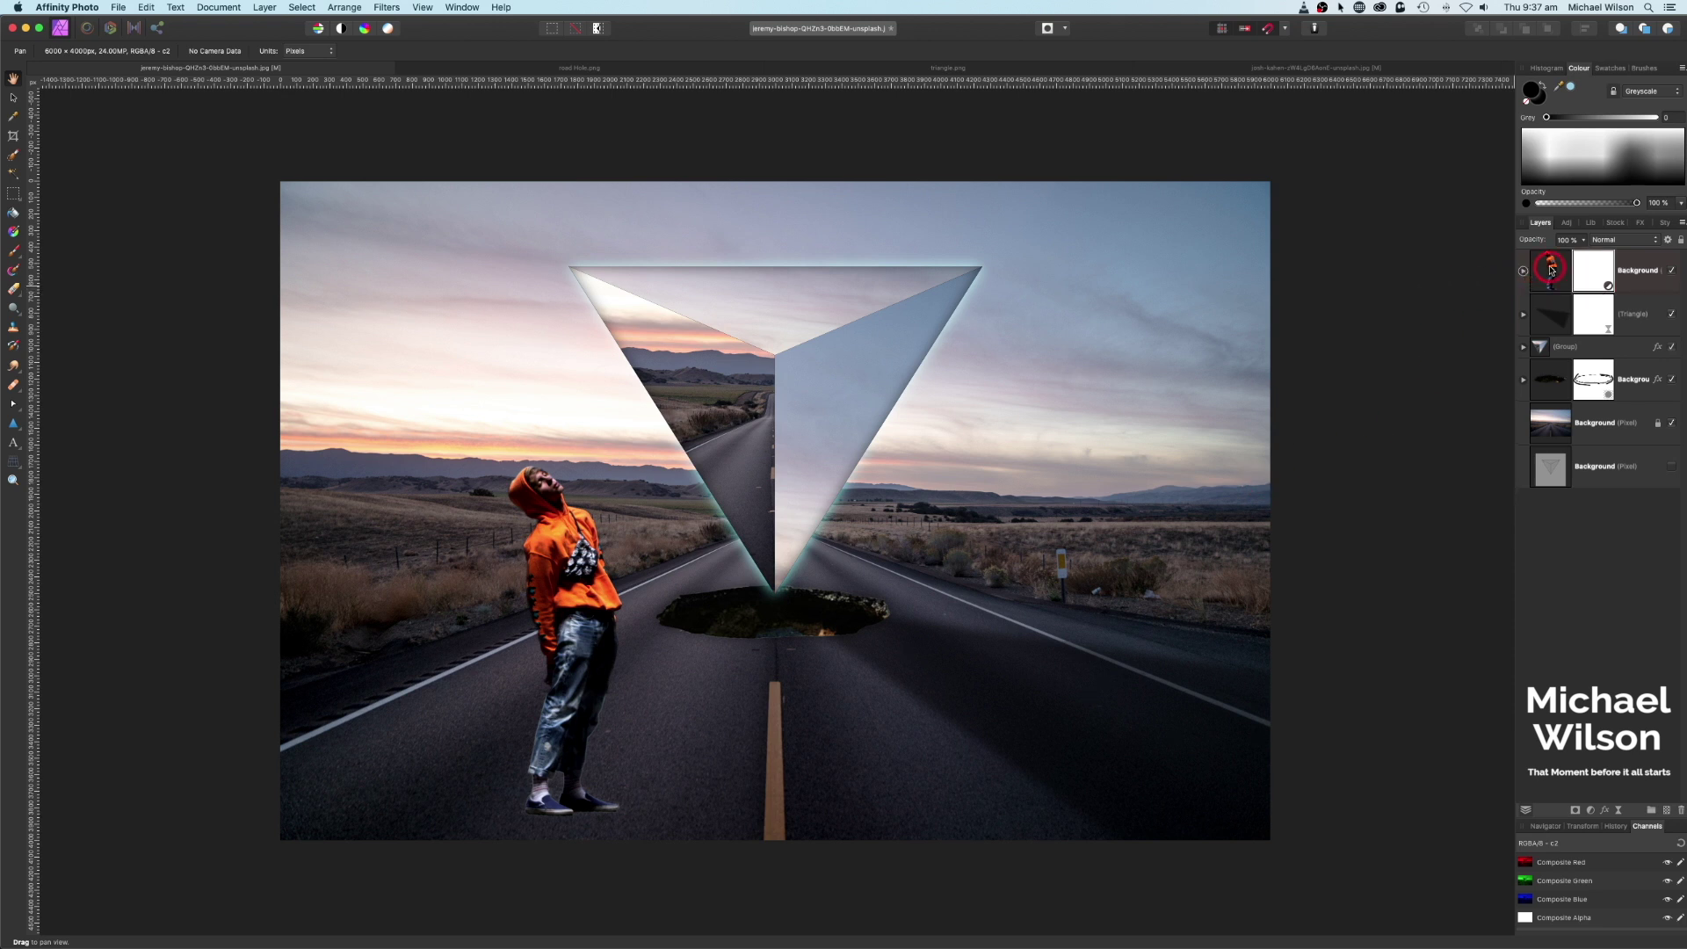
pyautogui.click(1551, 270)
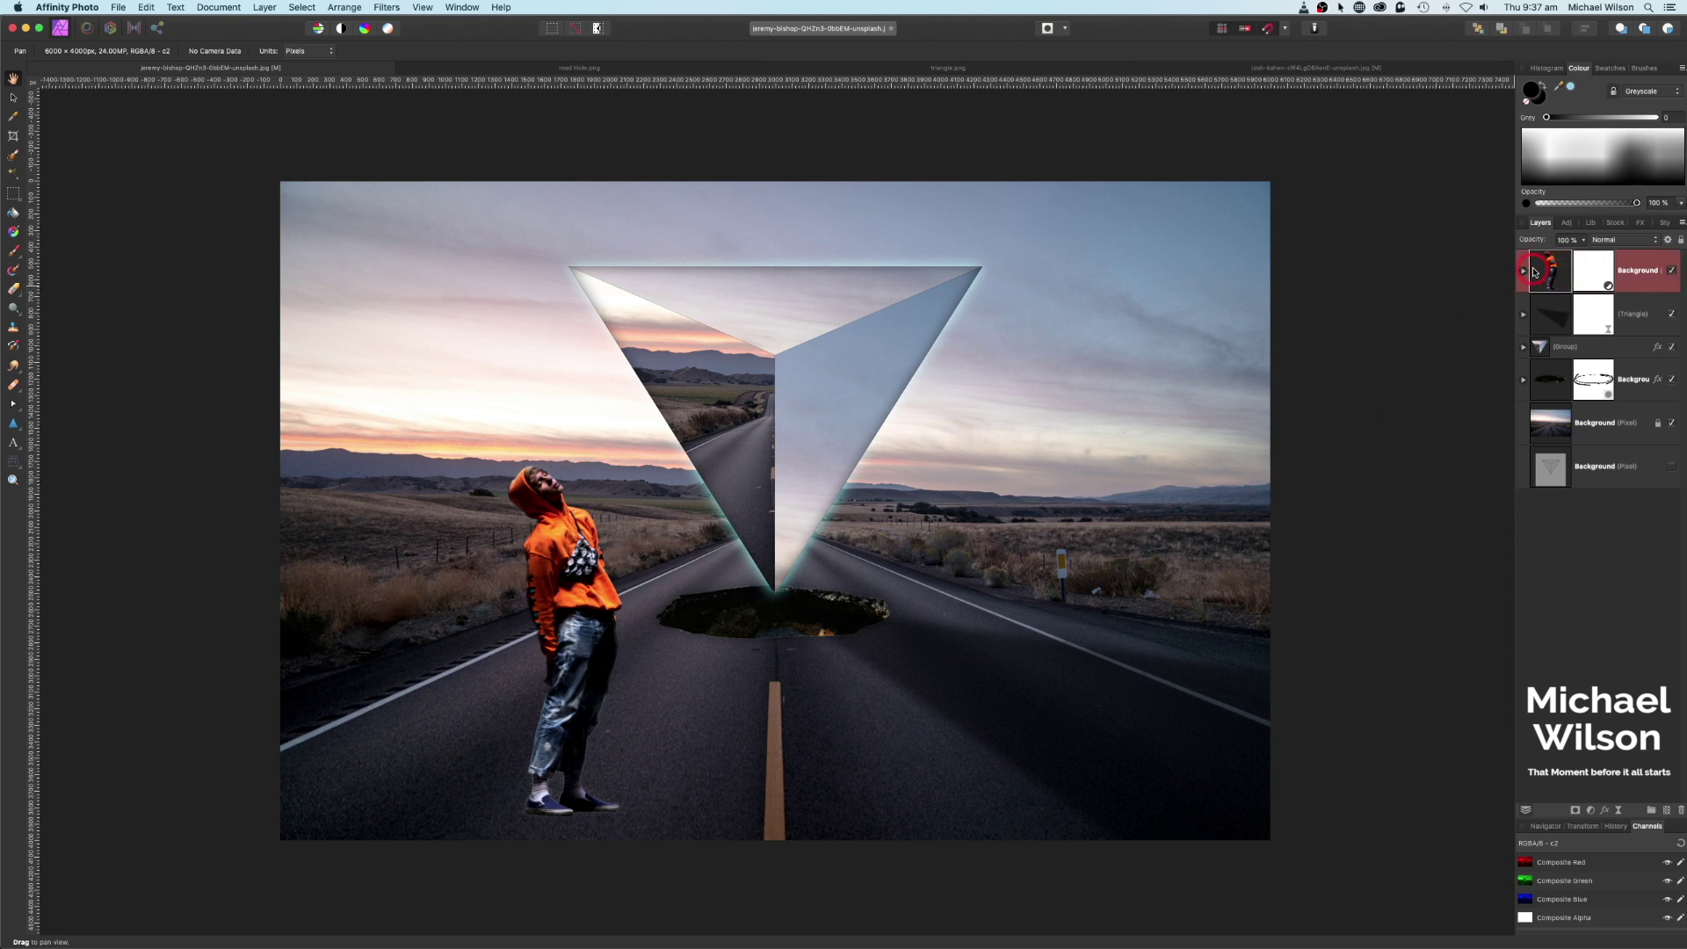
pyautogui.click(1583, 245)
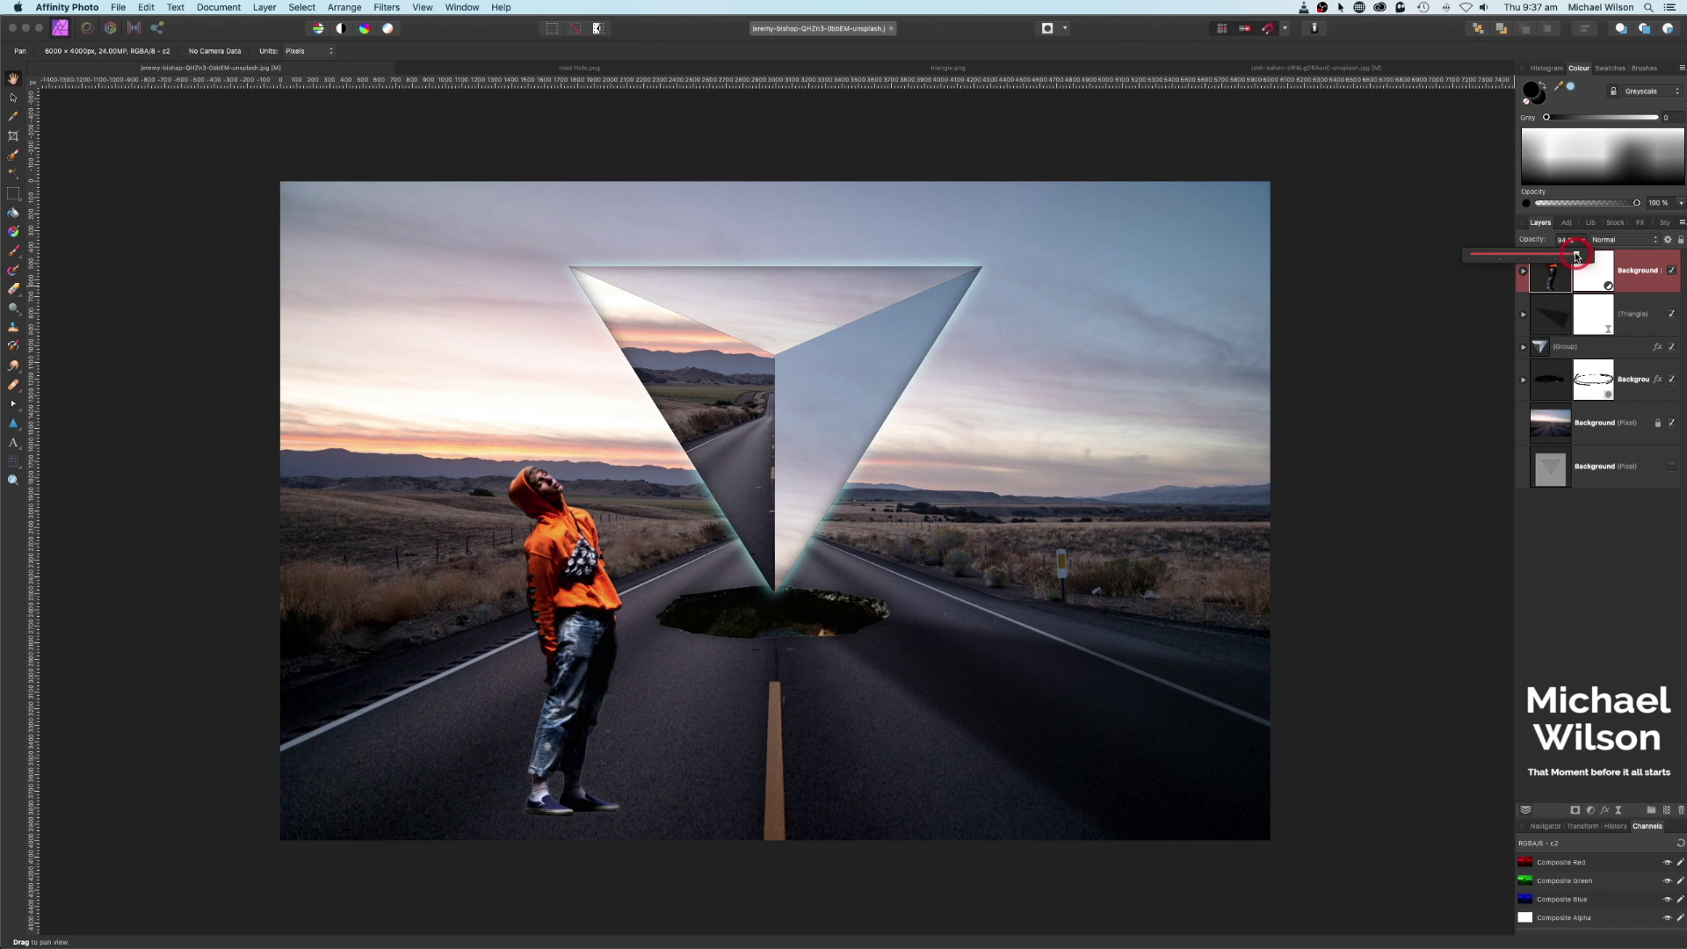
pyautogui.moveTo(1571, 255); pyautogui.dragTo(1569, 255)
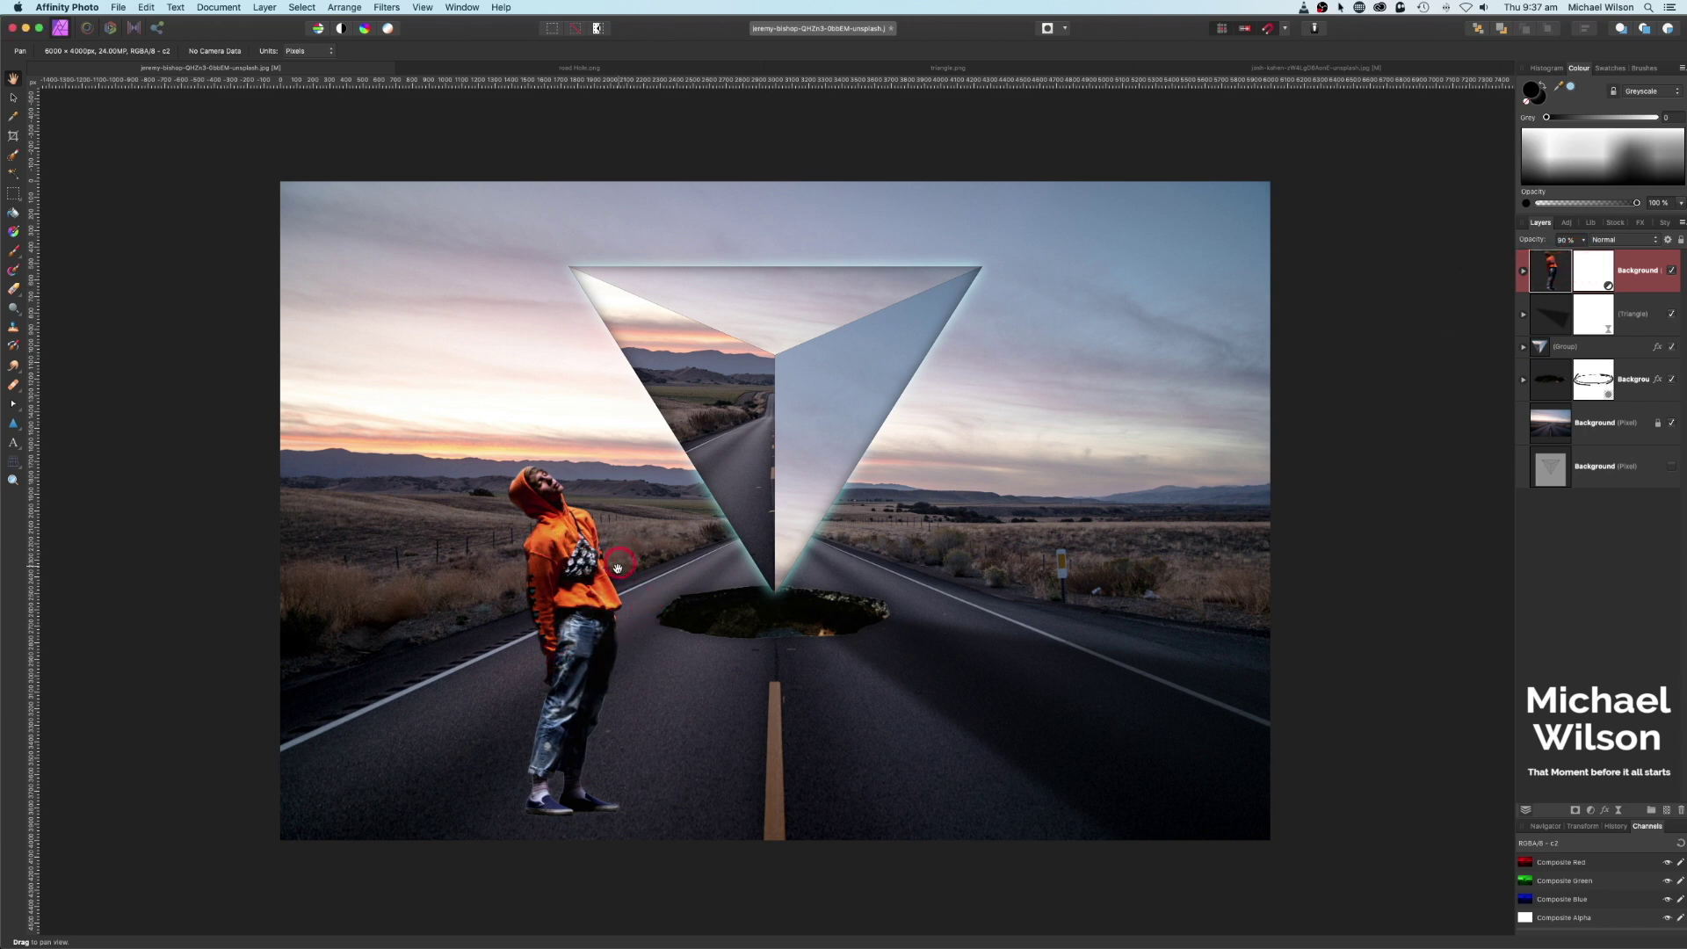
pyautogui.click(11, 98)
pyautogui.moveTo(502, 463); pyautogui.dragTo(636, 533)
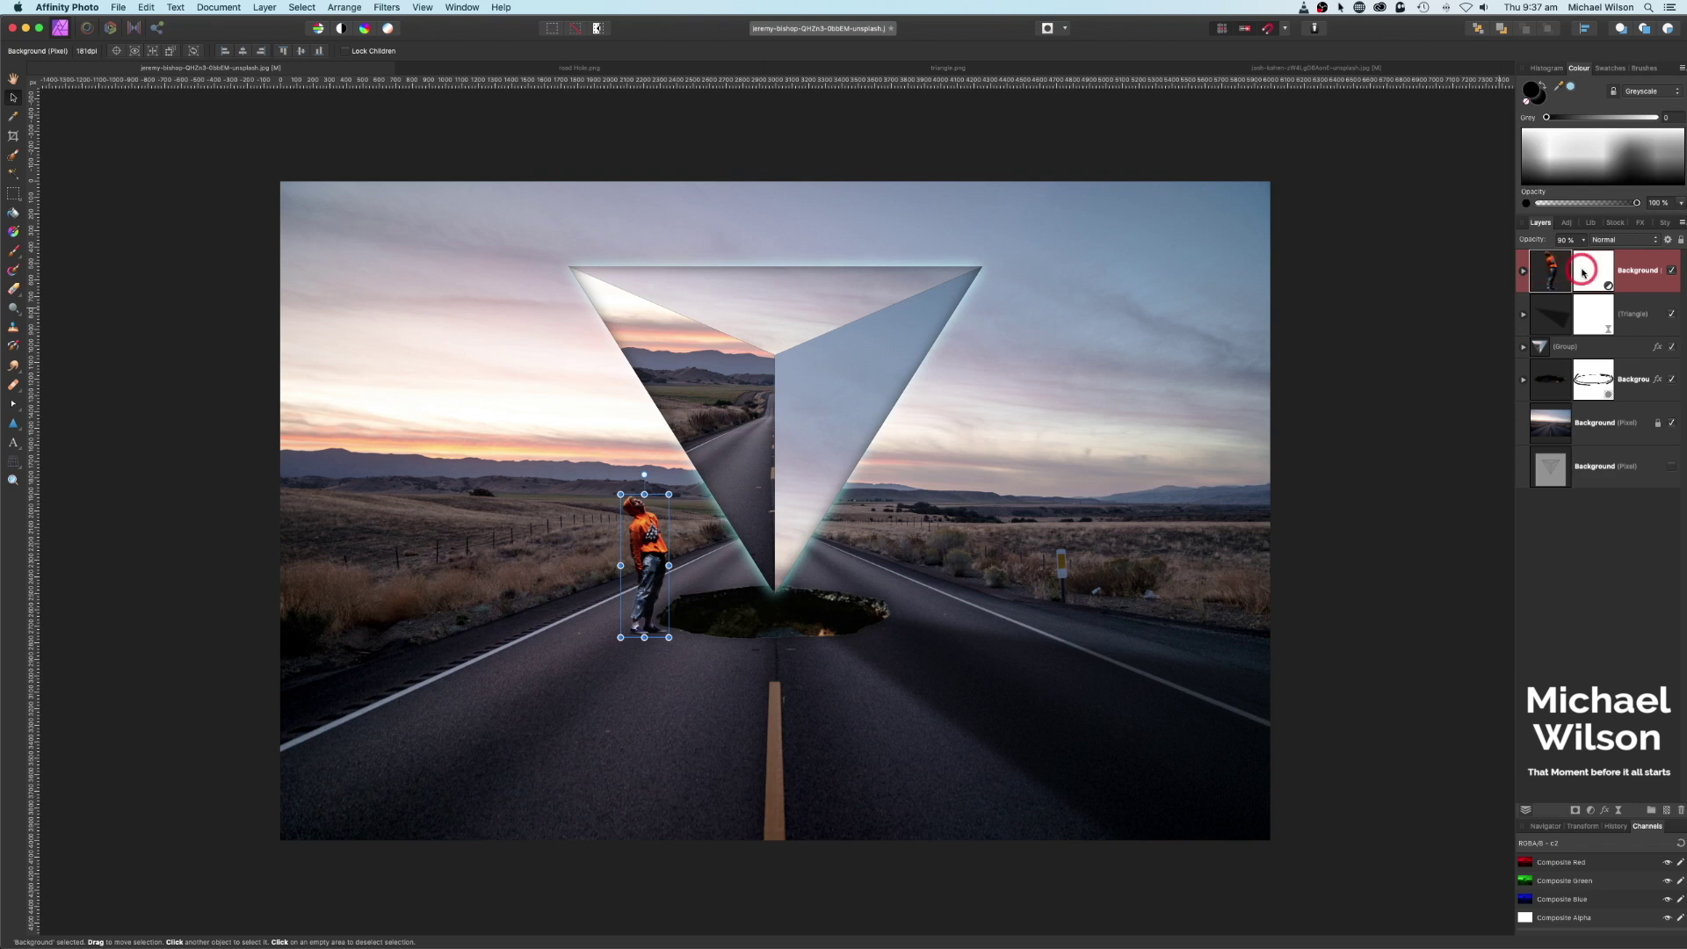
# Move the man's layer below the triangle Group in the Layers panel.
pyautogui.moveTo(1555, 271); pyautogui.dragTo(1558, 350)
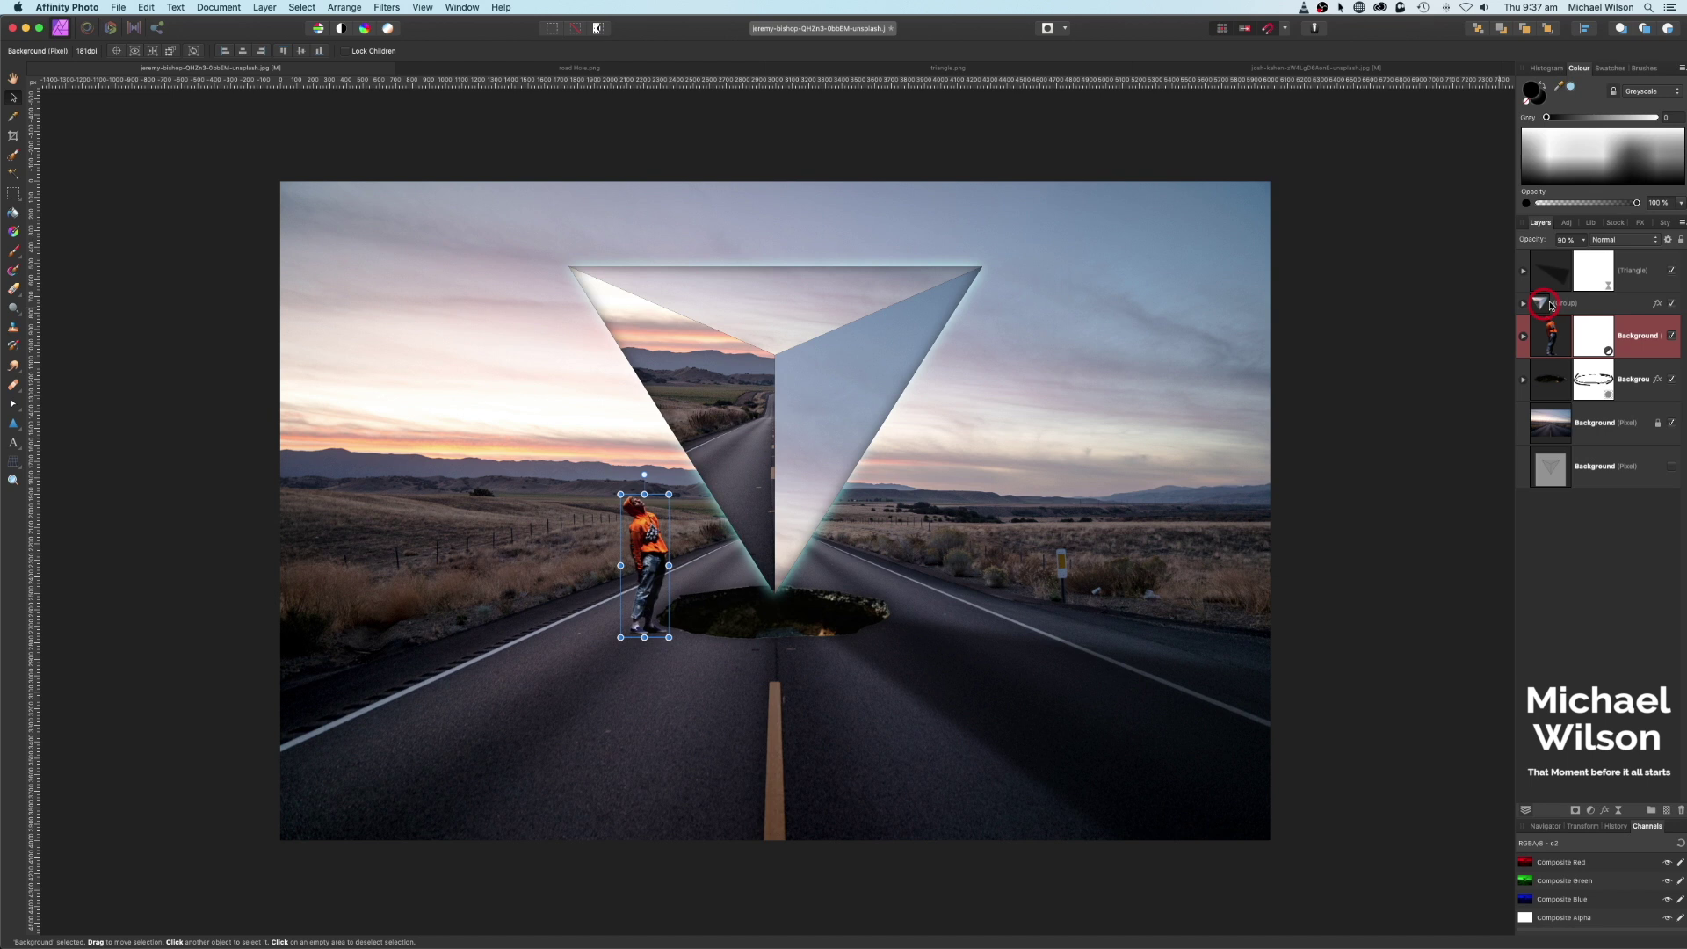
pyautogui.click(643, 525)
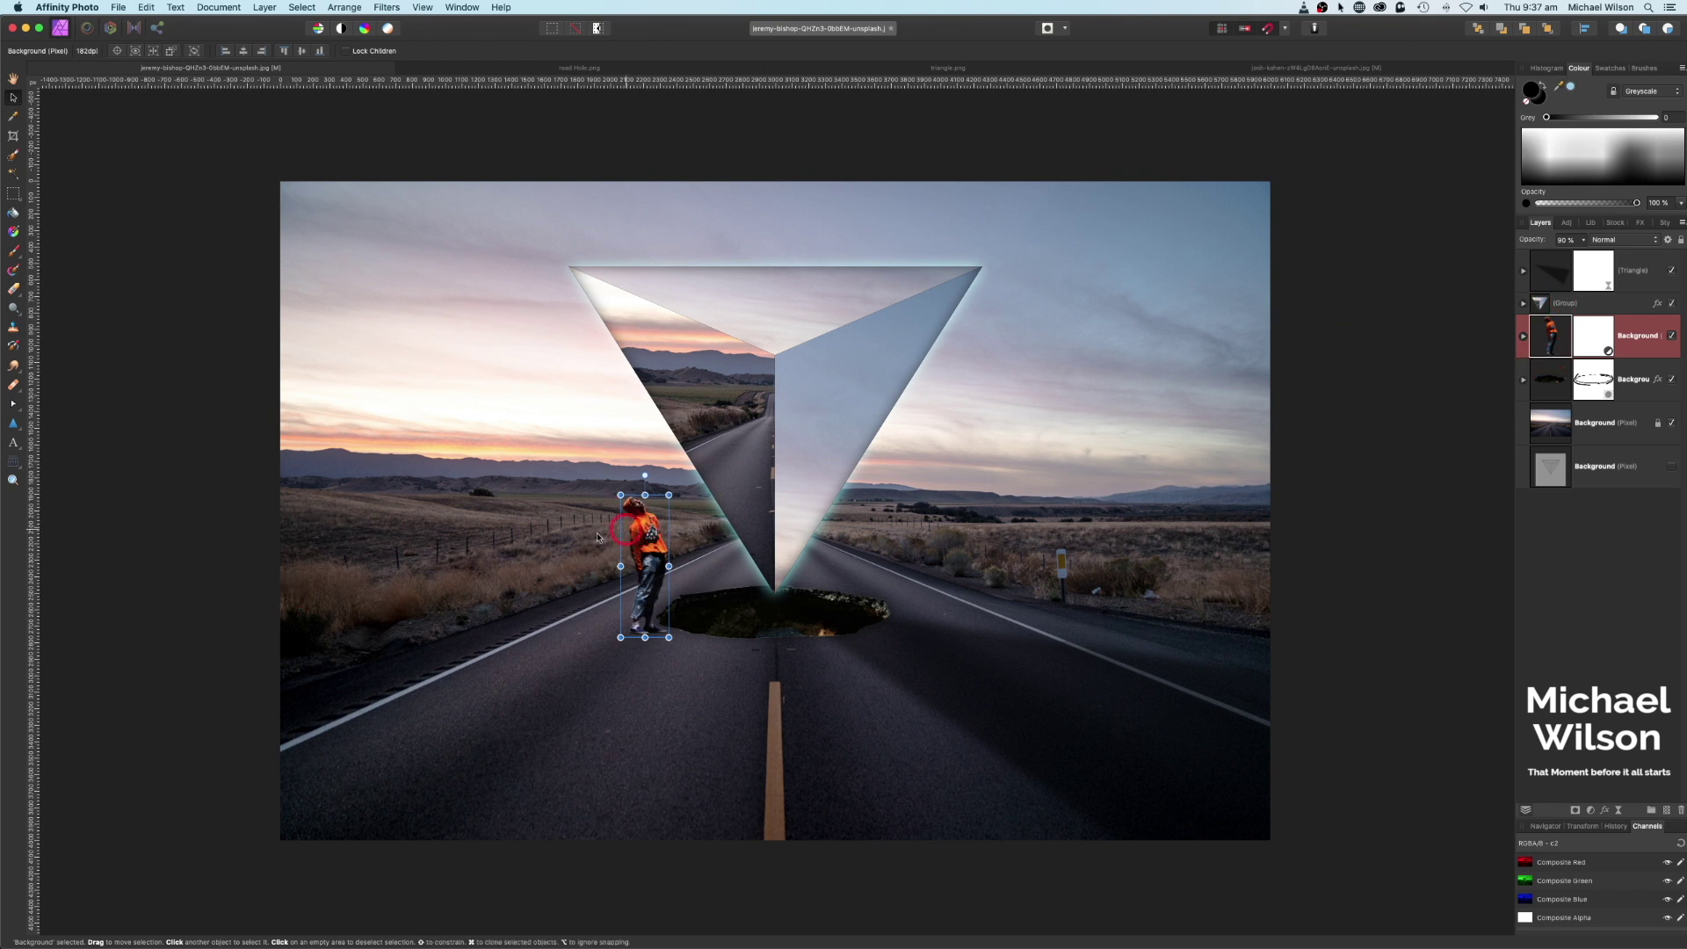
pyautogui.click(1586, 335)
pyautogui.click(1551, 336)
pyautogui.moveTo(1683, 688); pyautogui.dragTo(1674, 760)
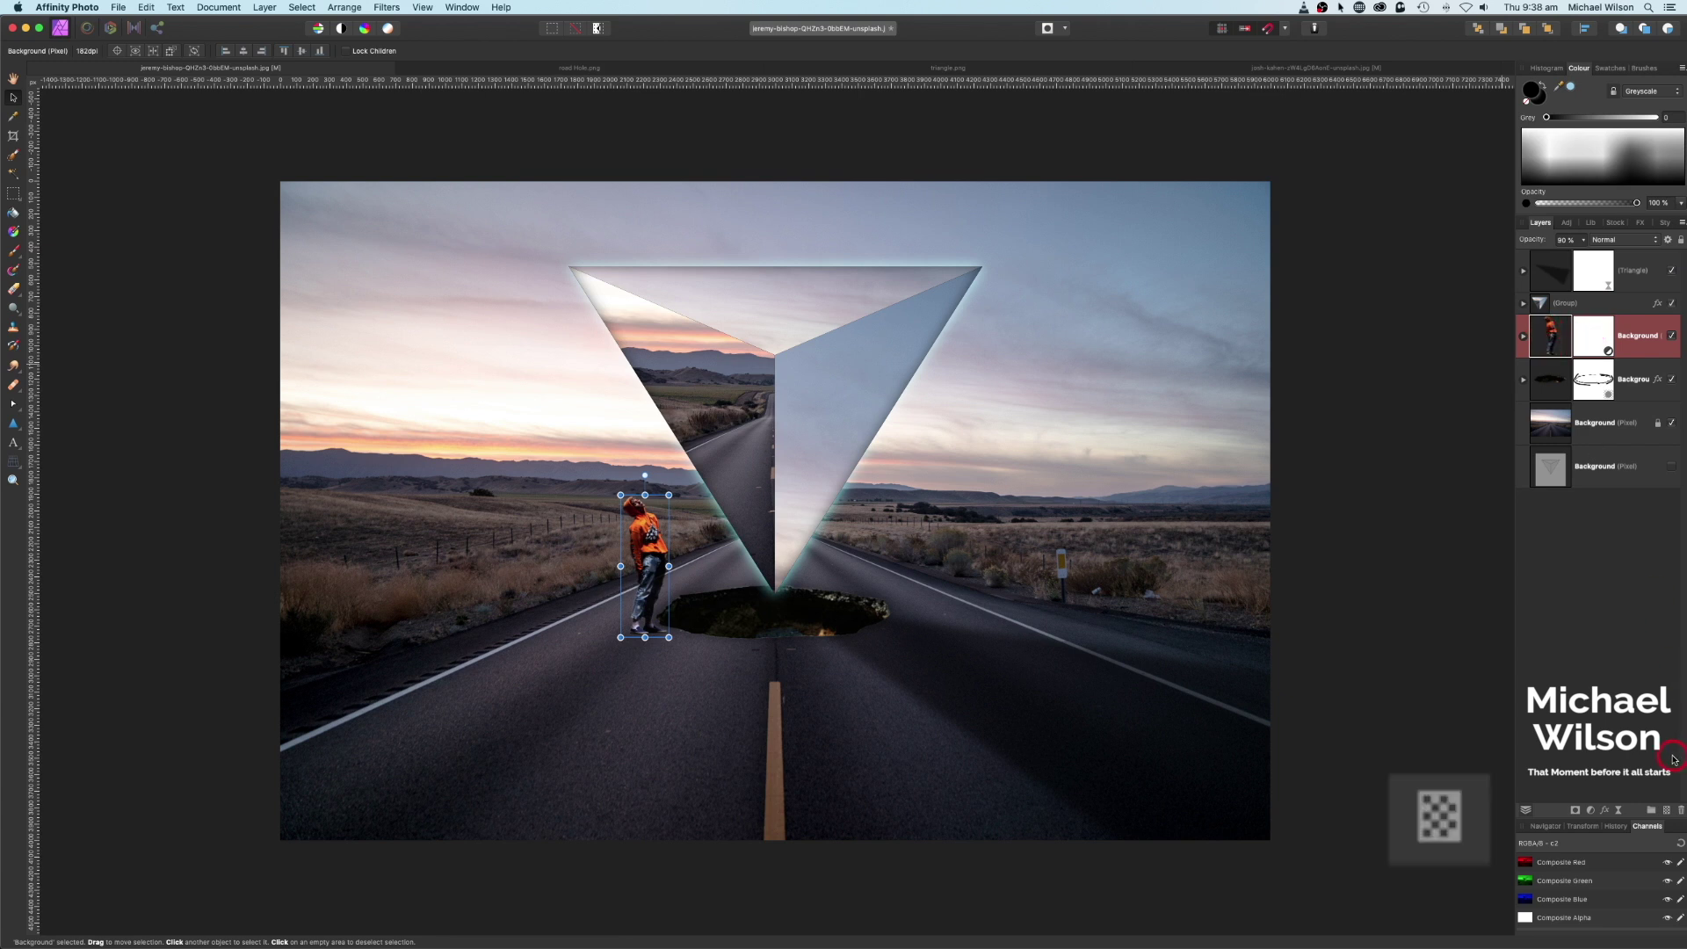
# Add an empty Pixel layer and place it directly beneath the man's layer.
pyautogui.click(1666, 810)
pyautogui.click(1599, 345)
pyautogui.moveTo(1598, 343); pyautogui.dragTo(1562, 391)
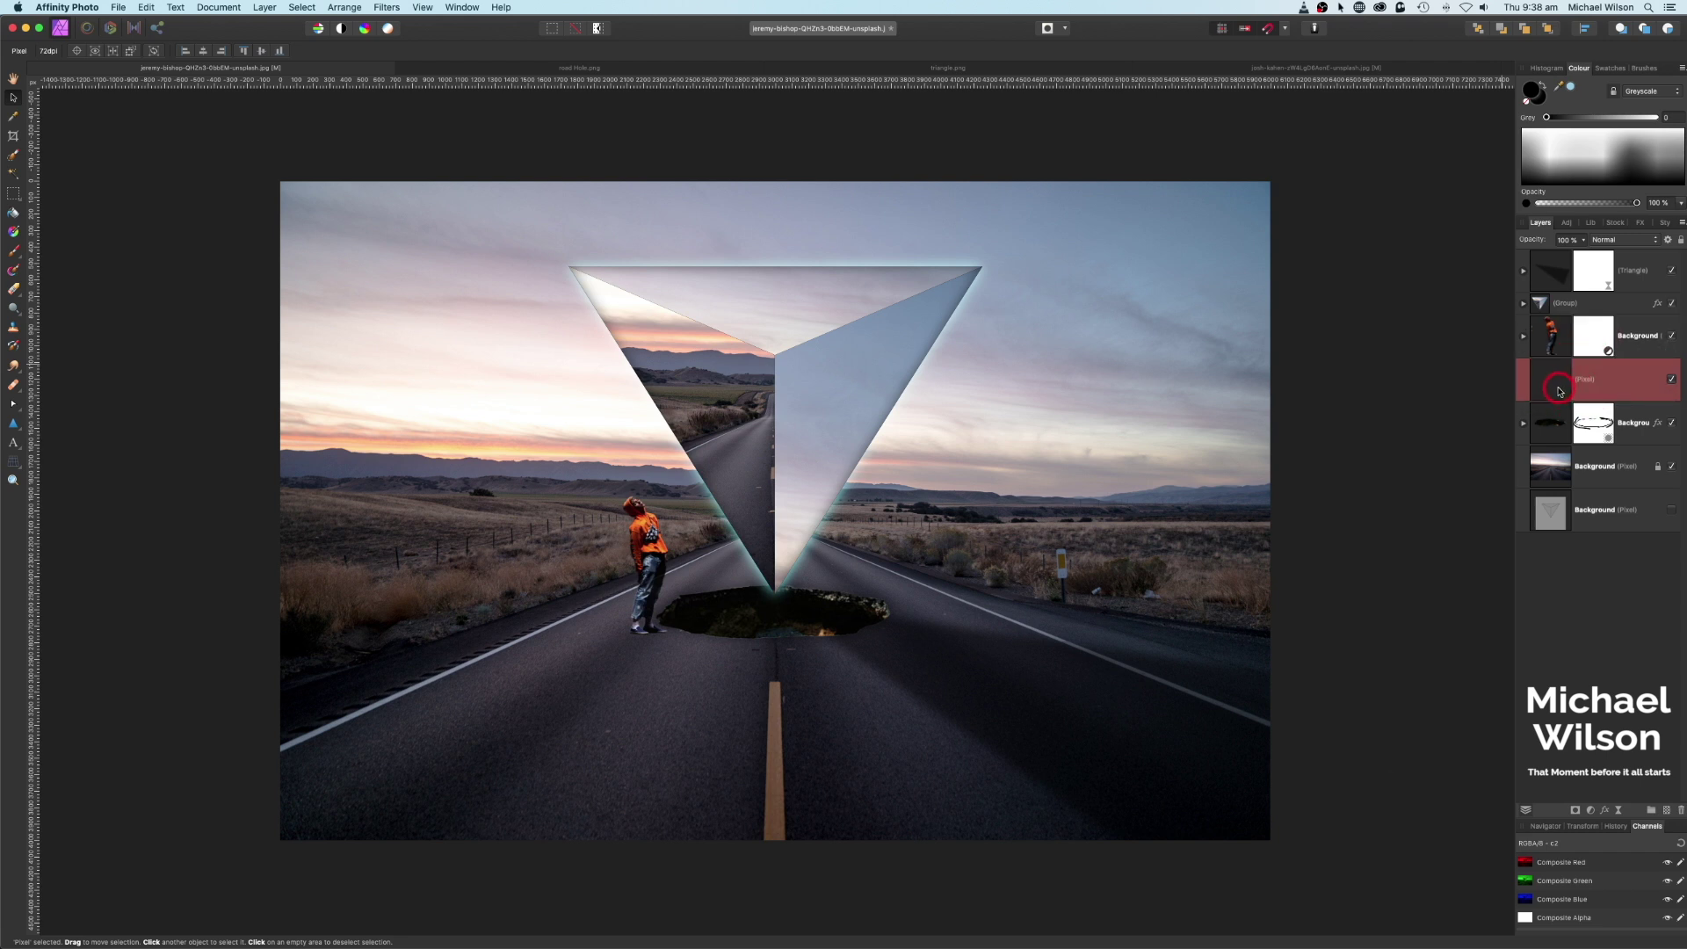
# Paint a soft black blob at the man's feet with the Paint Brush on the new layer.
pyautogui.click(14, 255)
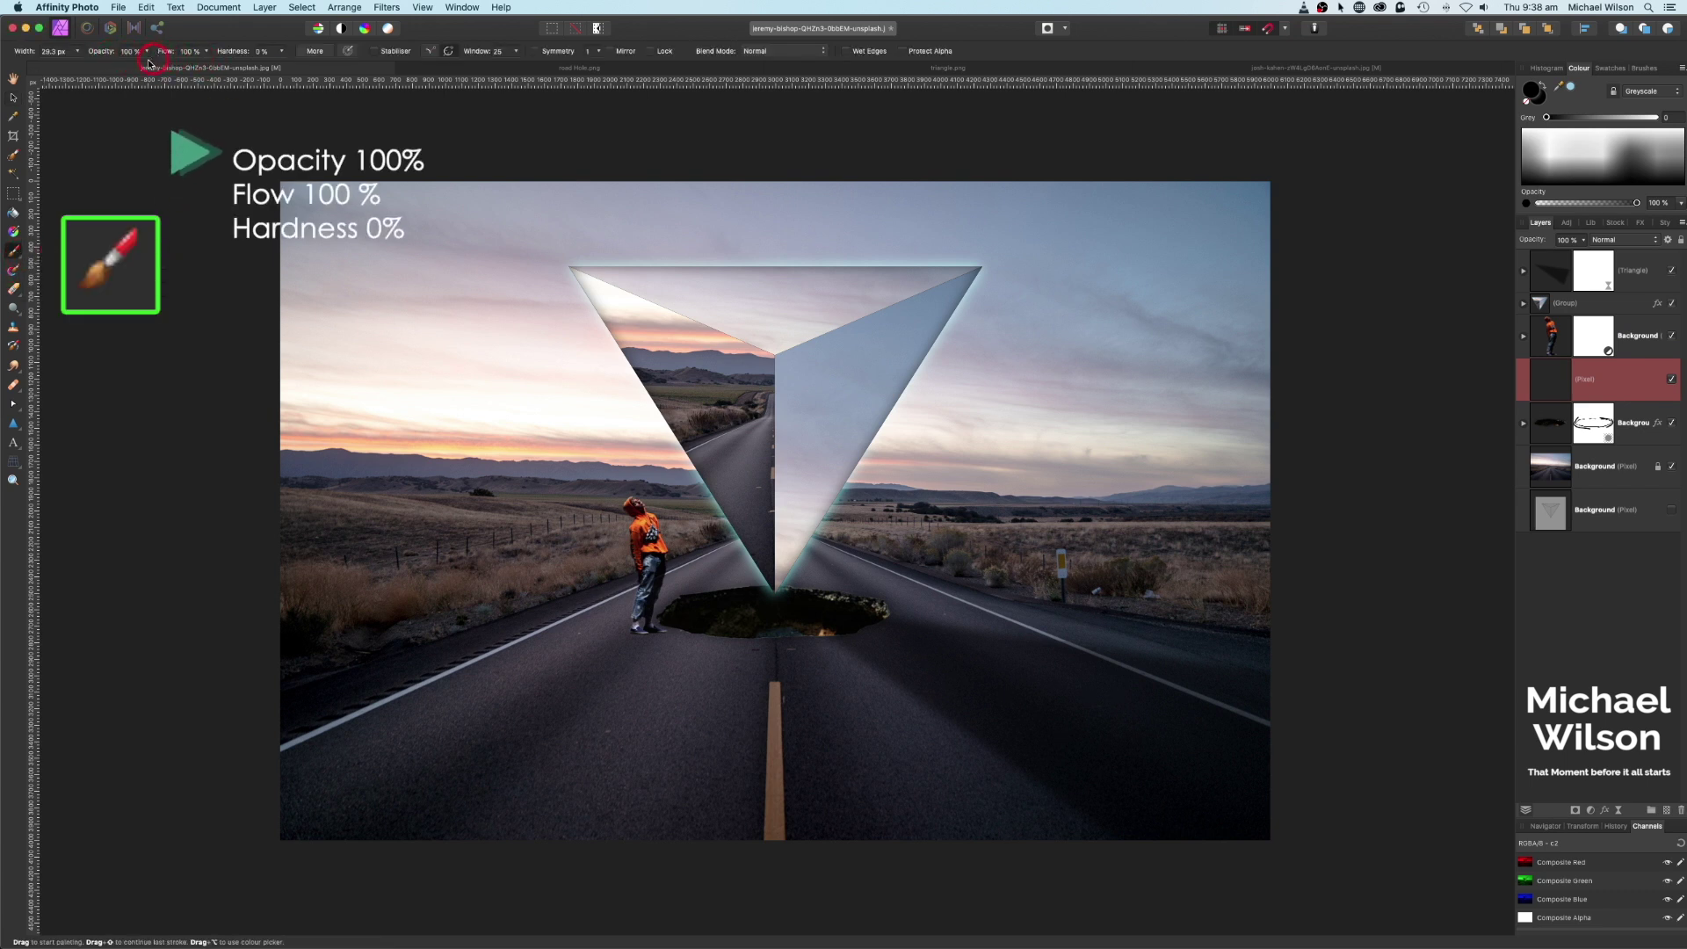
pyautogui.click(1534, 91)
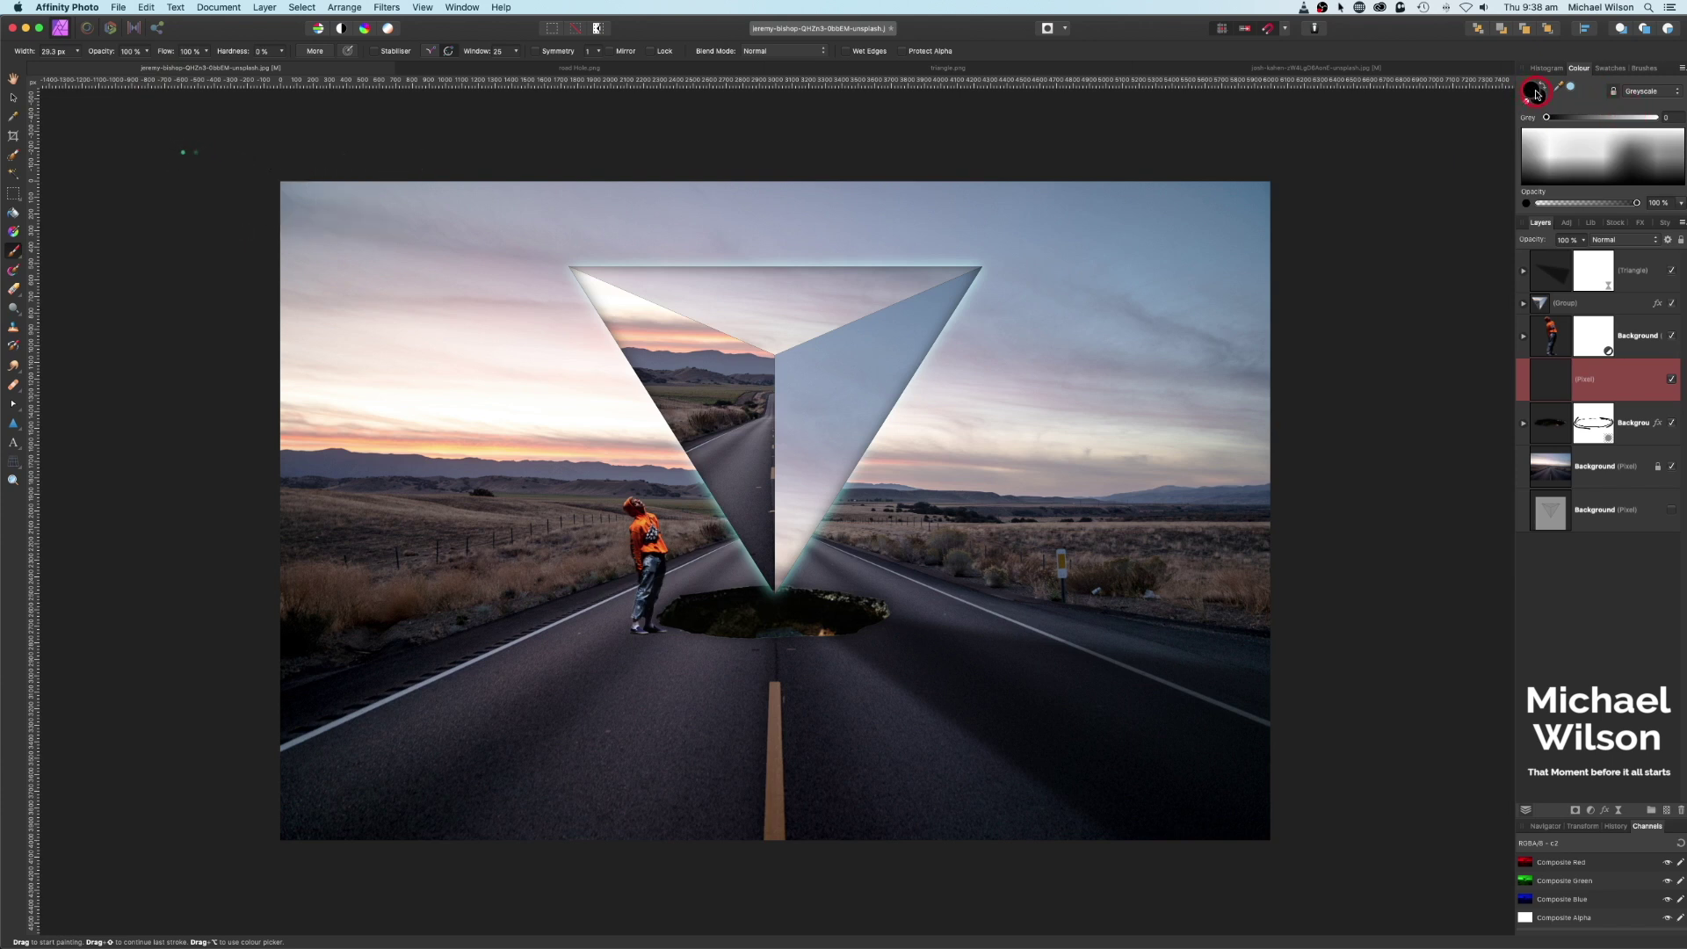
pyautogui.click(707, 683)
pyautogui.moveTo(707, 684)
pyautogui.mouseDown()
pyautogui.moveTo(682, 633)
pyautogui.moveTo(643, 631)
pyautogui.moveTo(655, 647)
pyautogui.moveTo(646, 632)
pyautogui.mouseUp()
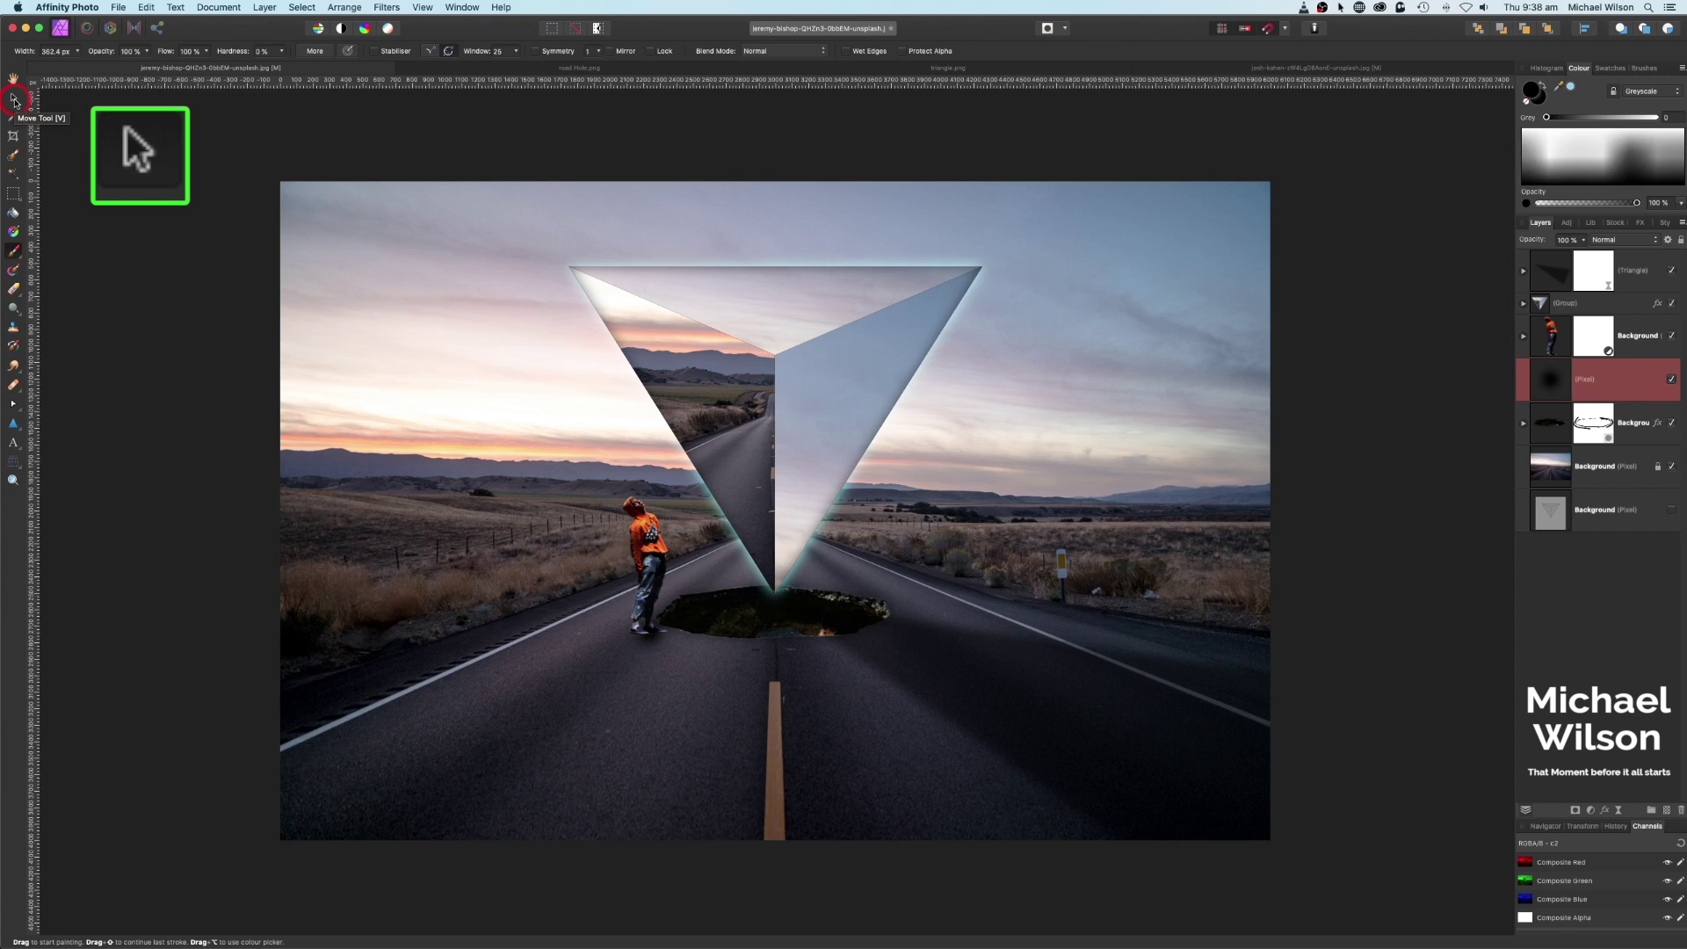
# Widen, flatten and rotate the black blob into a long shadow slanting down-right across the road.
pyautogui.click(14, 99)
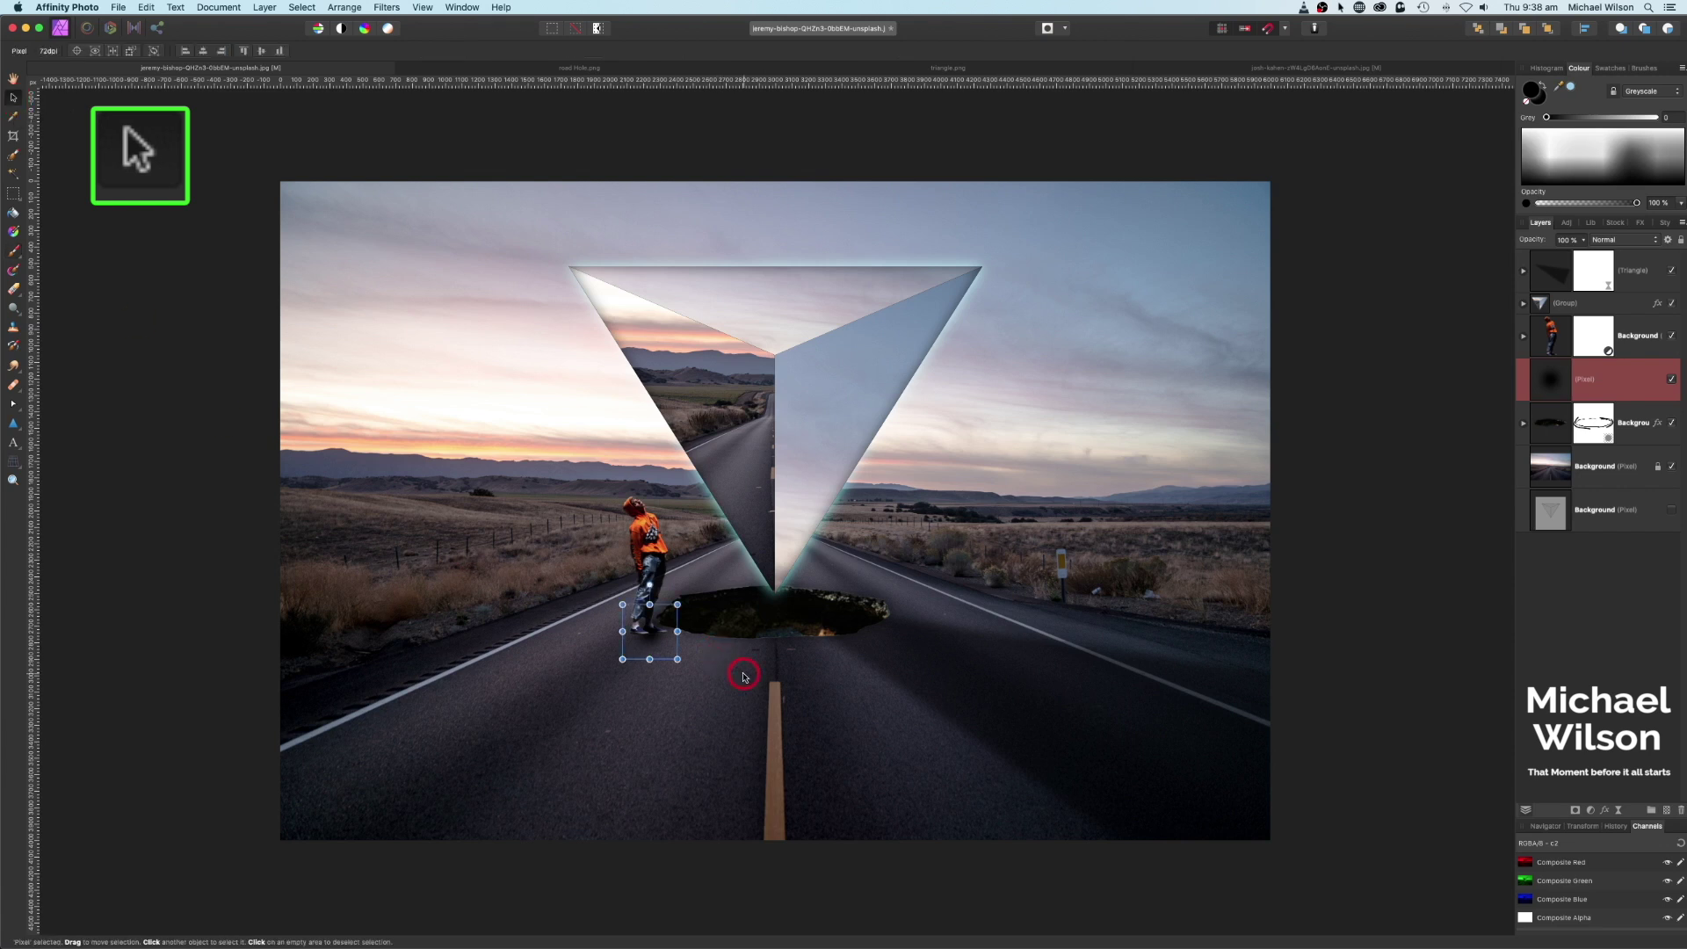
pyautogui.moveTo(682, 631); pyautogui.dragTo(835, 665)
pyautogui.moveTo(730, 613)
pyautogui.mouseDown()
pyautogui.moveTo(727, 695)
pyautogui.moveTo(697, 645)
pyautogui.moveTo(713, 608)
pyautogui.mouseUp()
pyautogui.moveTo(715, 670); pyautogui.dragTo(835, 712)
pyautogui.moveTo(682, 675); pyautogui.dragTo(676, 692)
# Partly fade the shadow layer's opacity, then reselect the man's layer.
pyautogui.click(13, 82)
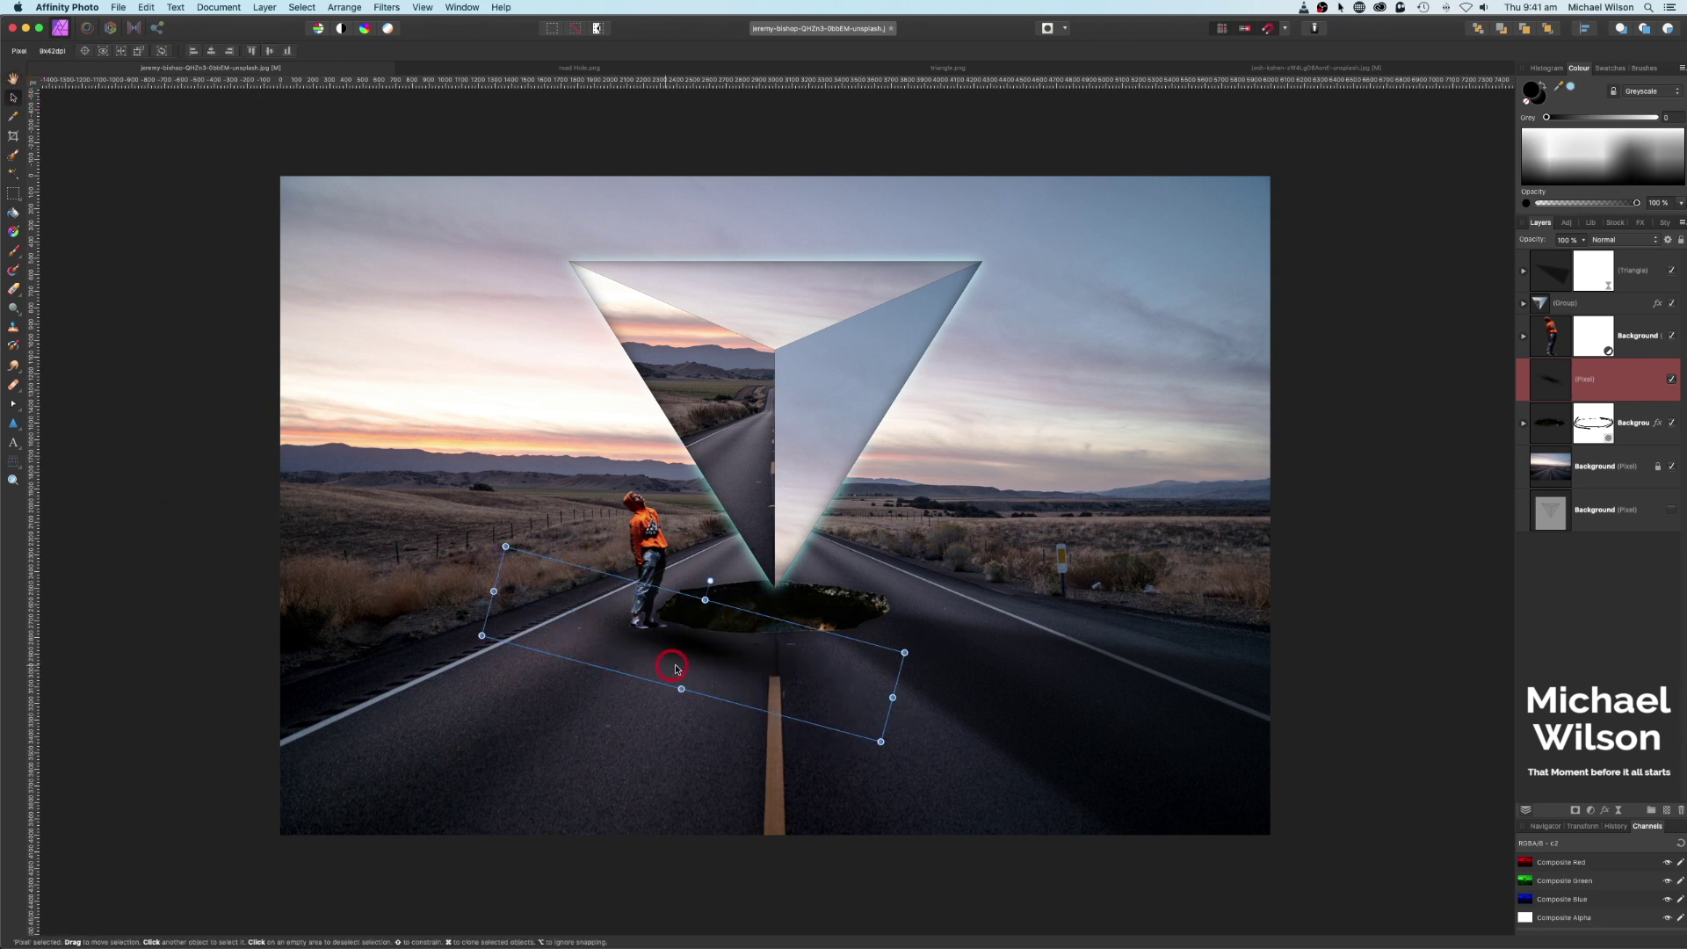
pyautogui.click(681, 648)
pyautogui.click(1586, 242)
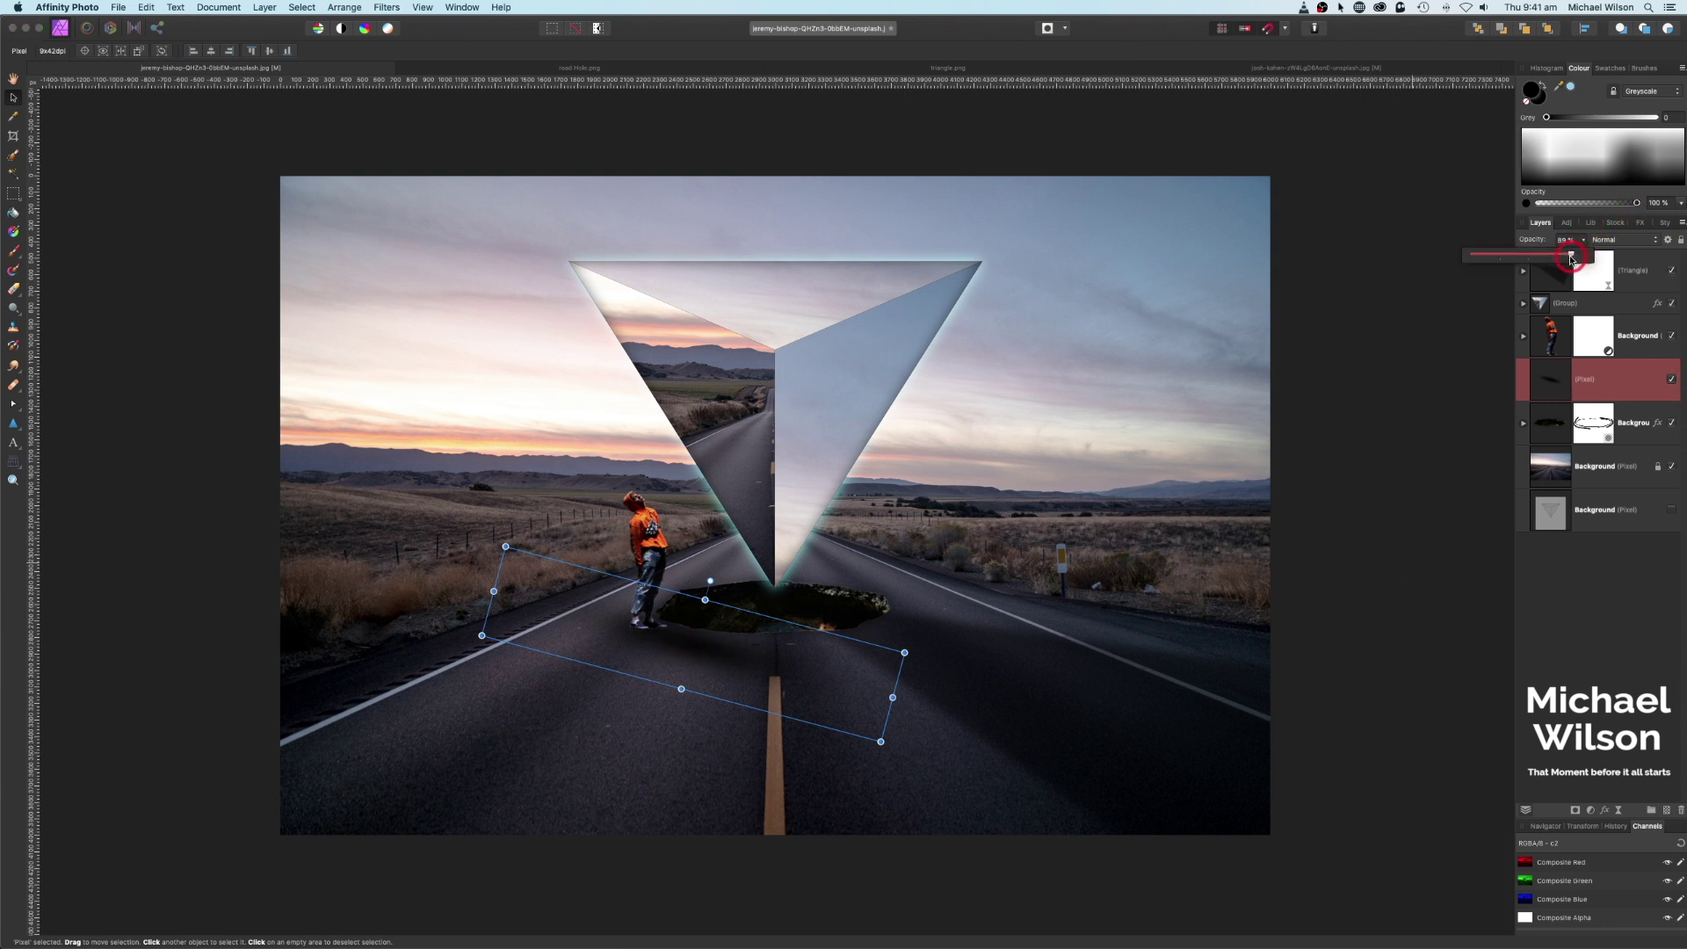
pyautogui.click(1463, 221)
pyautogui.click(1553, 338)
pyautogui.click(1572, 379)
pyautogui.keyDown('super'); pyautogui.click(1573, 378); pyautogui.keyUp('super')
pyautogui.click(1558, 340)
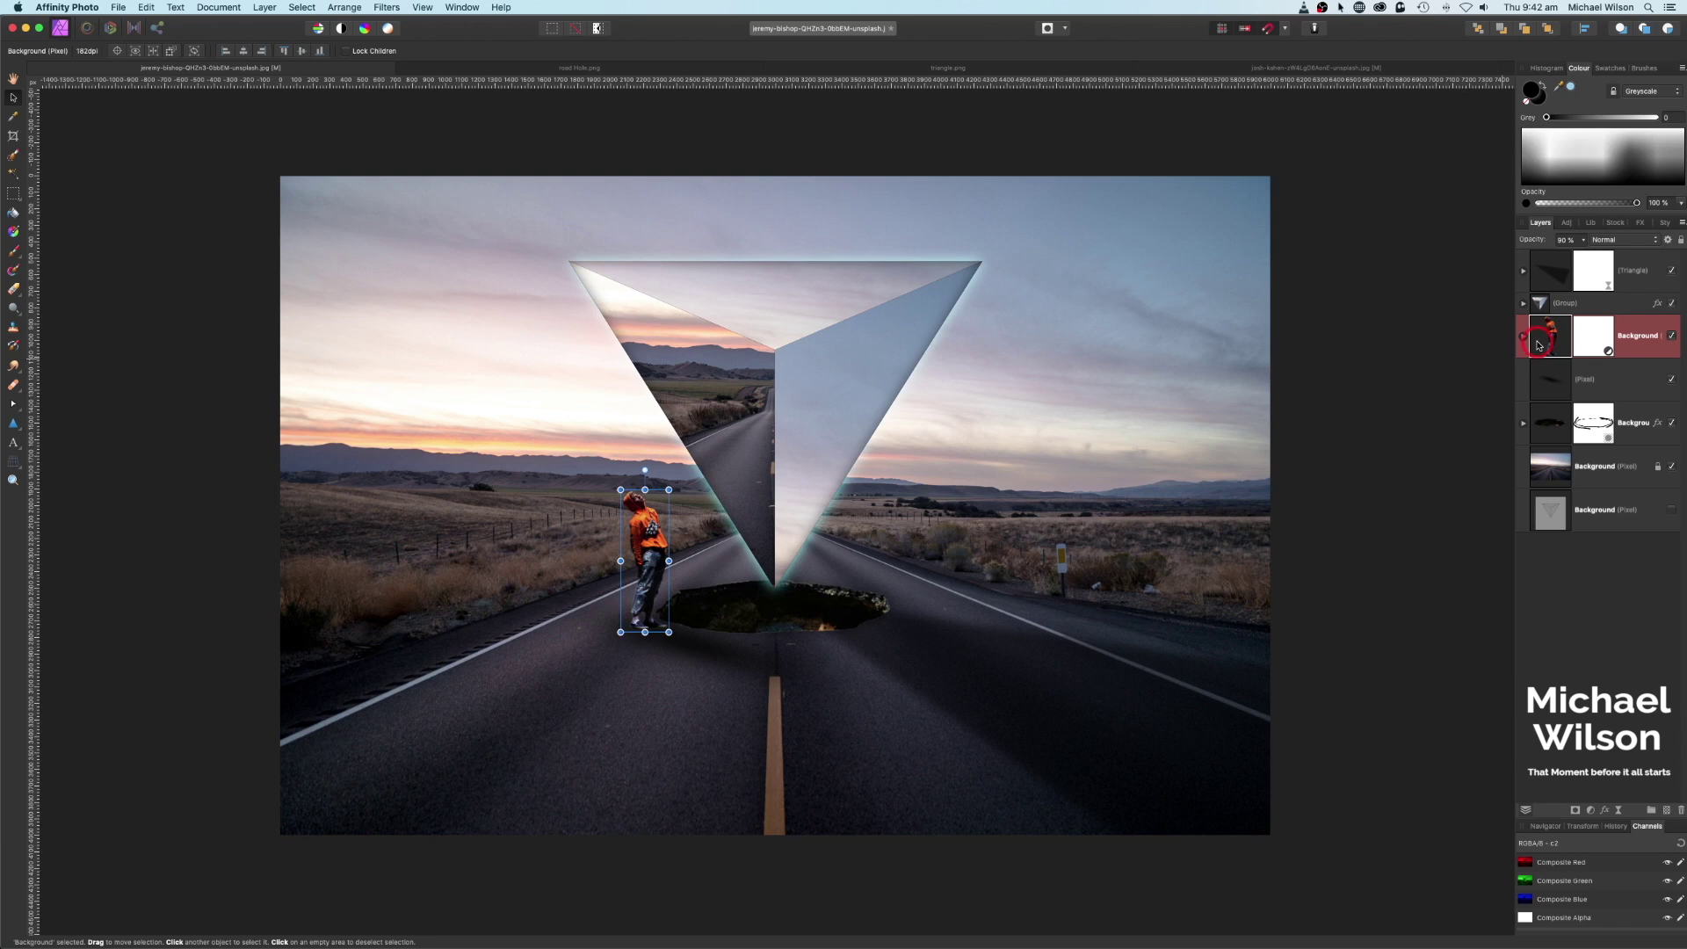
# Add a new Pixel layer above the man and sample the triangle's teal glow colour.
pyautogui.click(1668, 810)
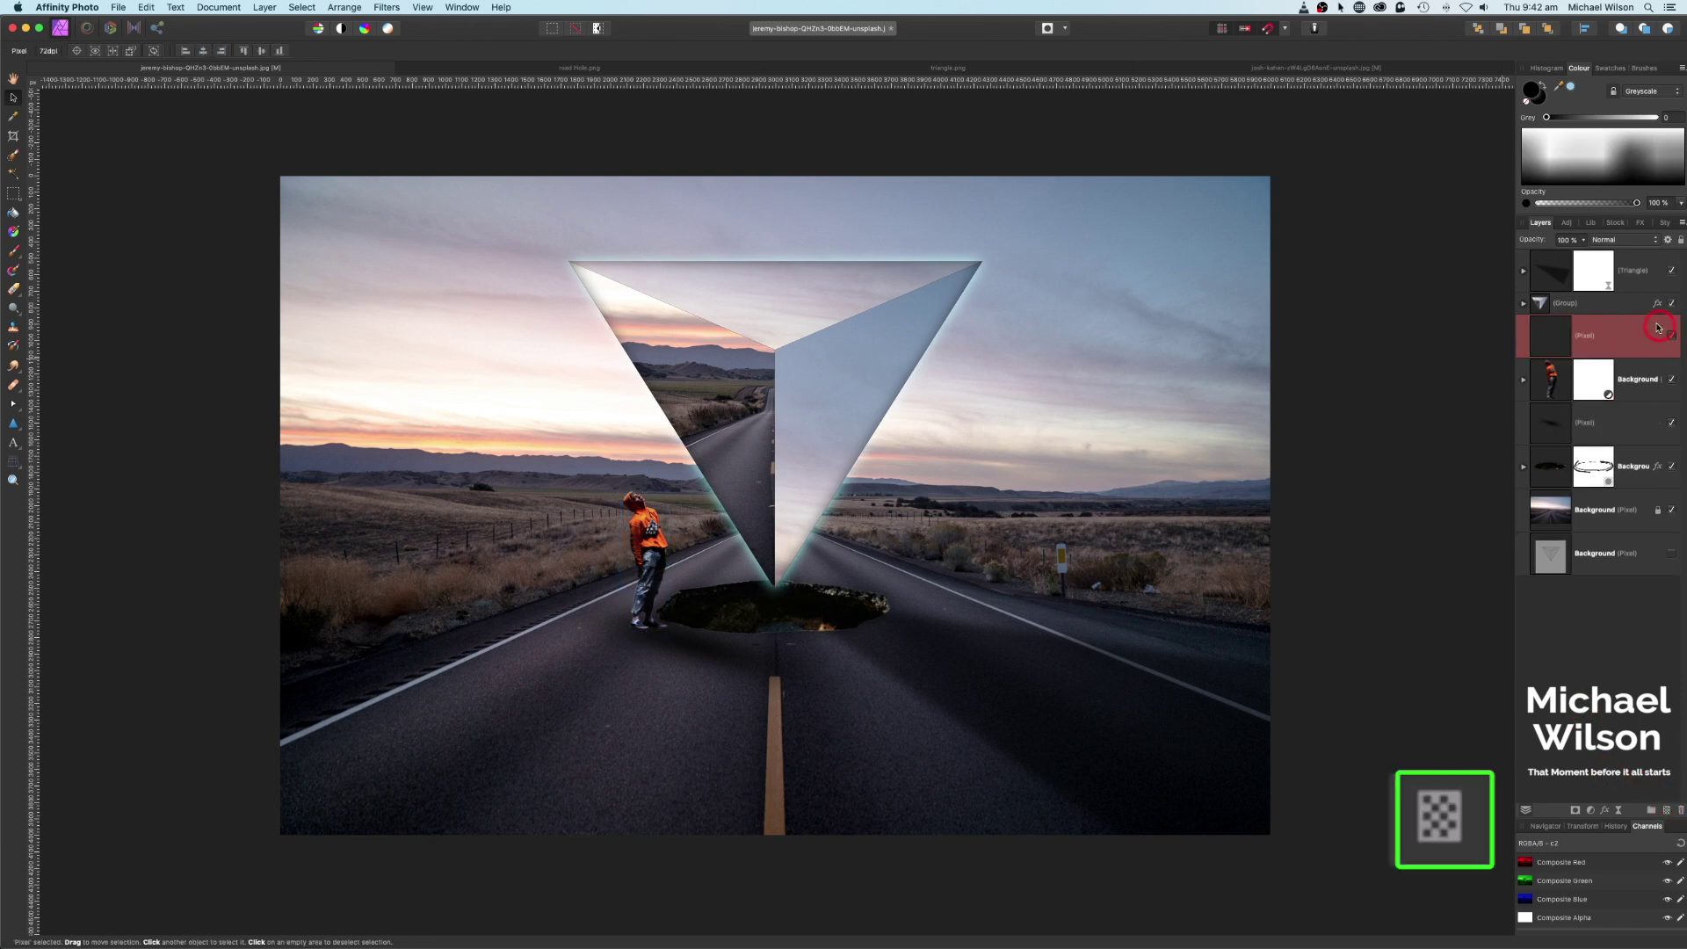
pyautogui.click(1561, 89)
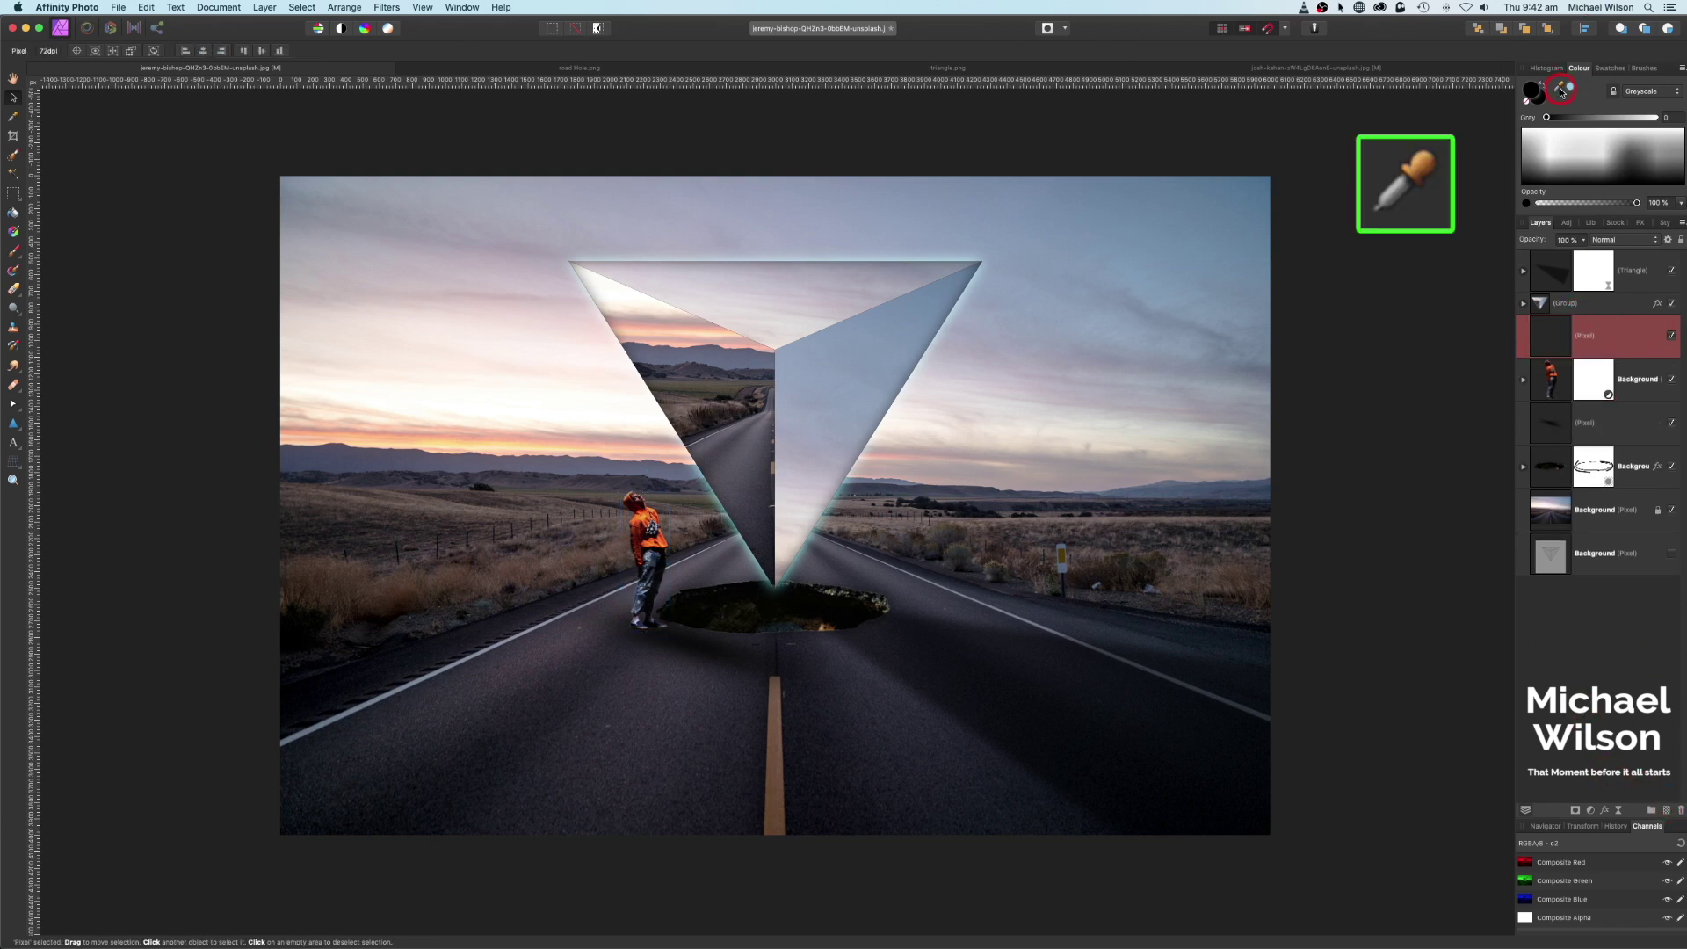
pyautogui.moveTo(1560, 89); pyautogui.dragTo(809, 536)
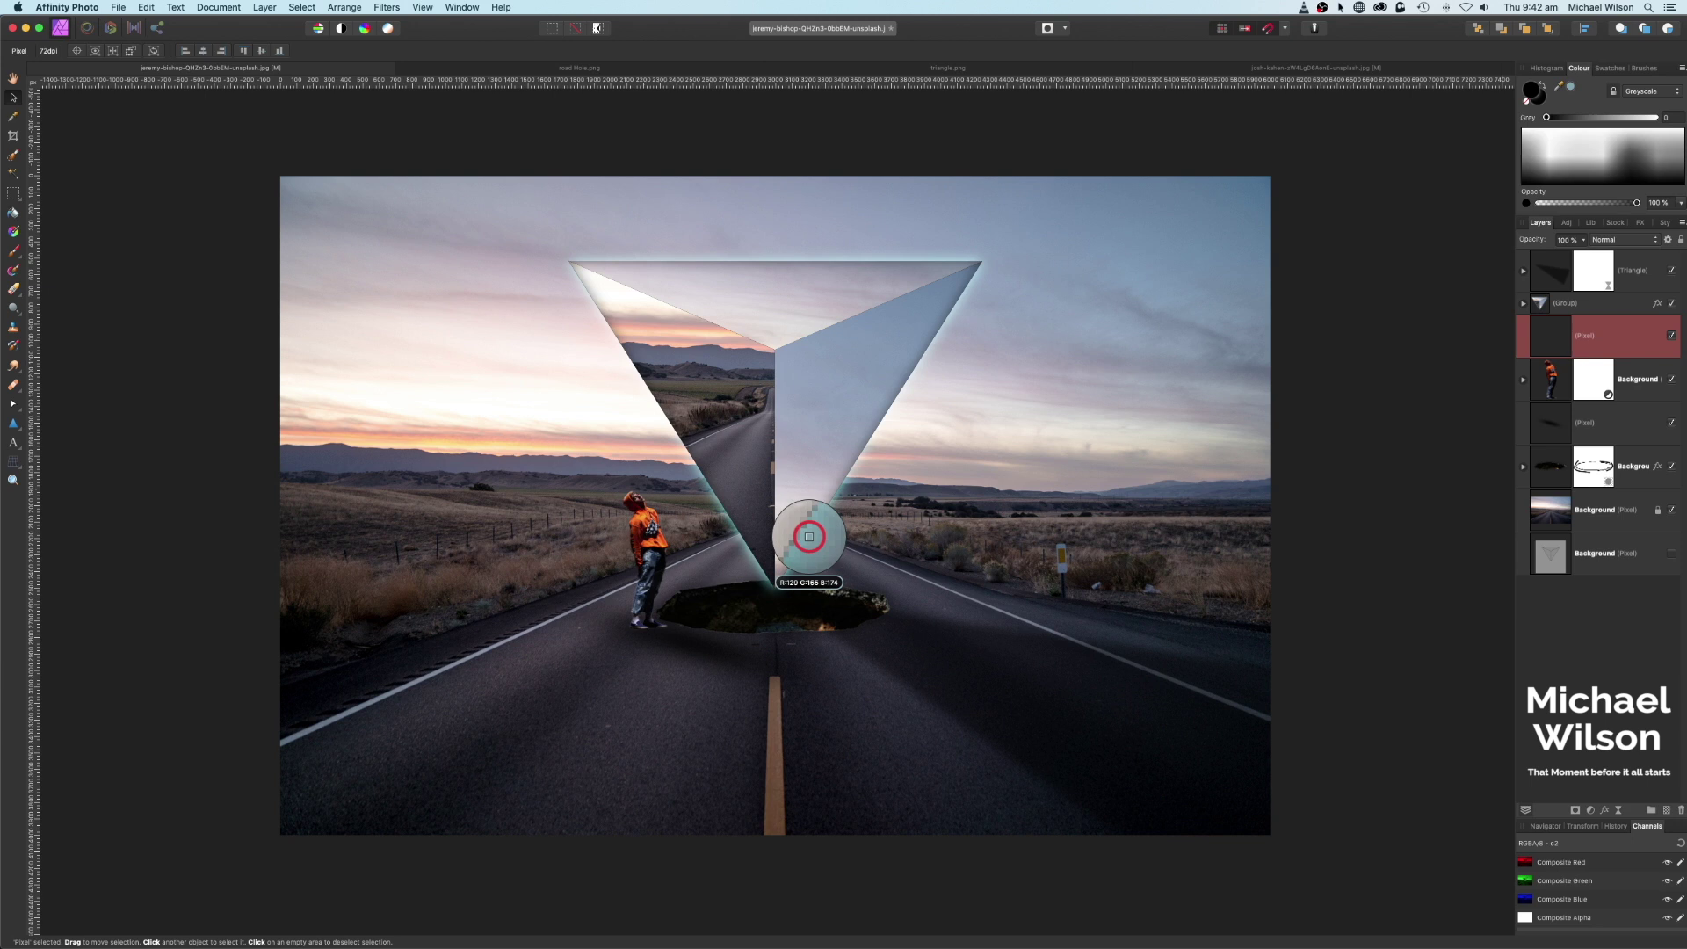
pyautogui.moveTo(809, 536); pyautogui.dragTo(809, 536)
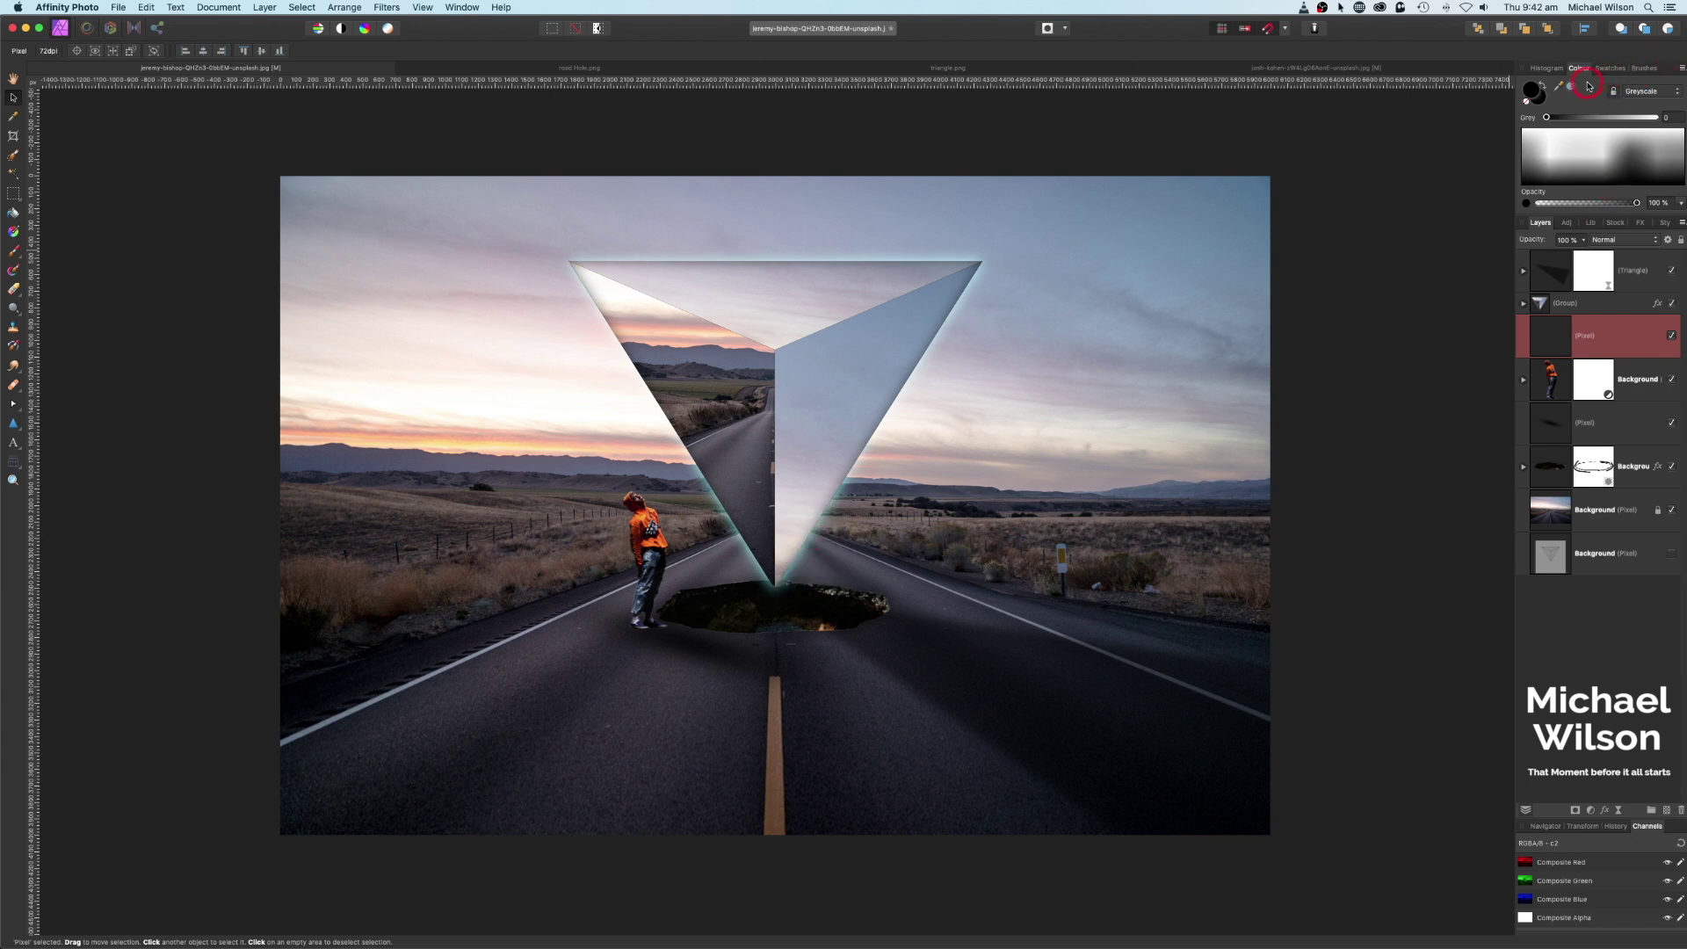
pyautogui.click(1547, 275)
# Choose a soft 256 px round brush and set its opacity and flow to 50%.
pyautogui.click(13, 254)
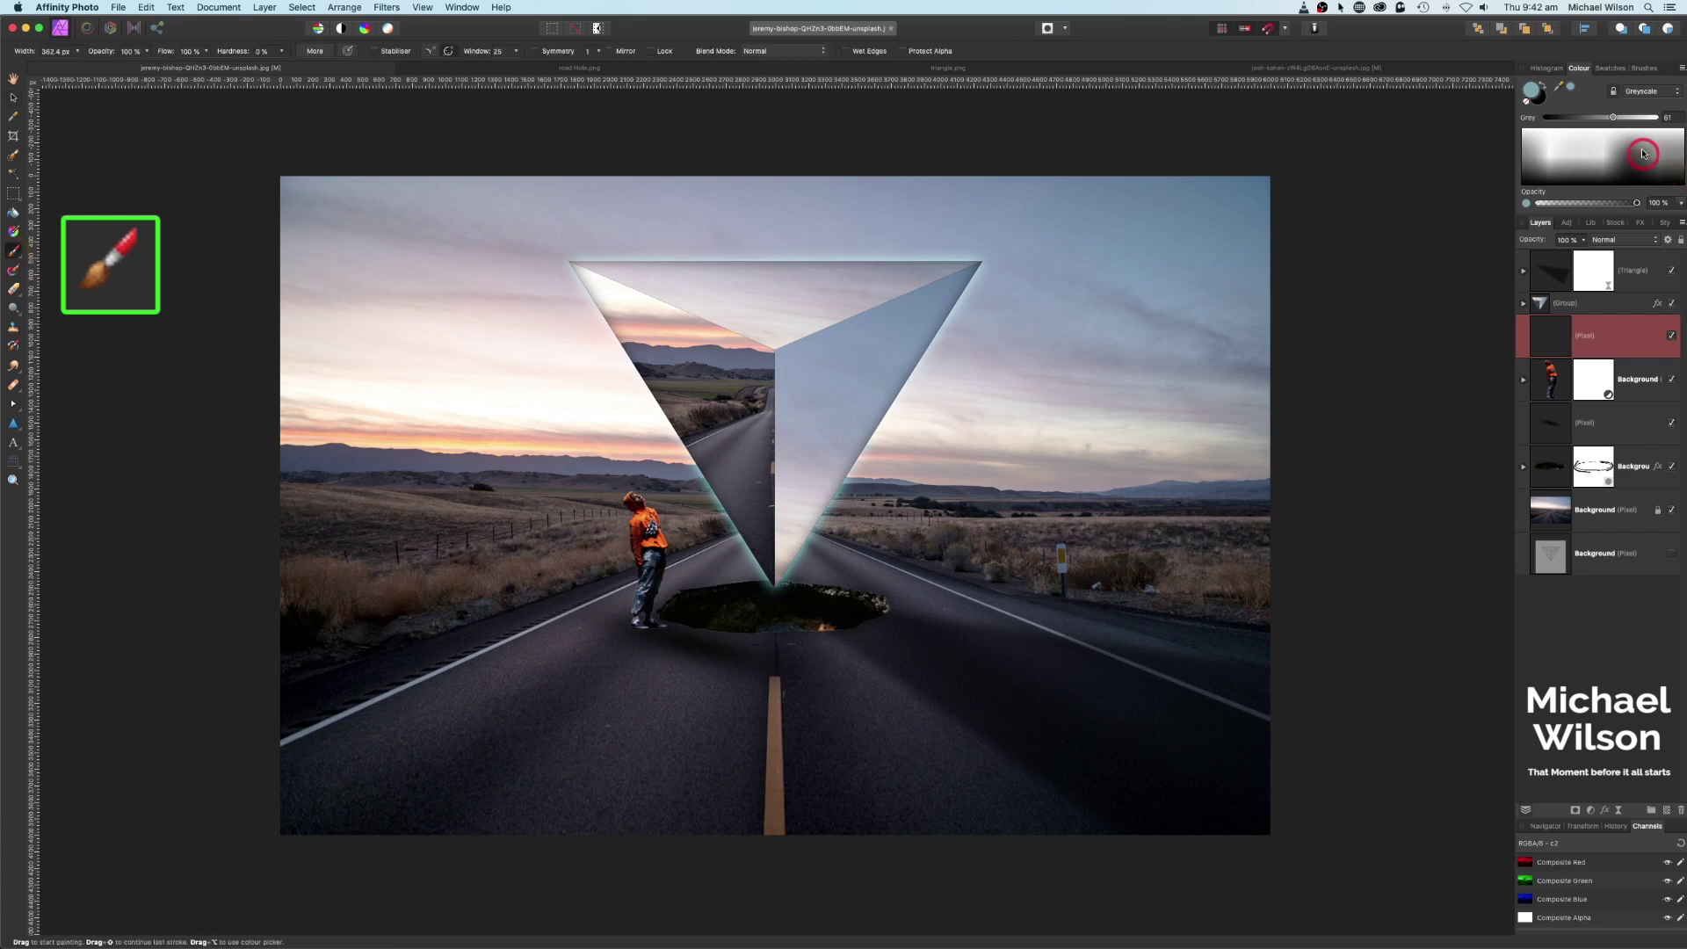
pyautogui.click(1645, 69)
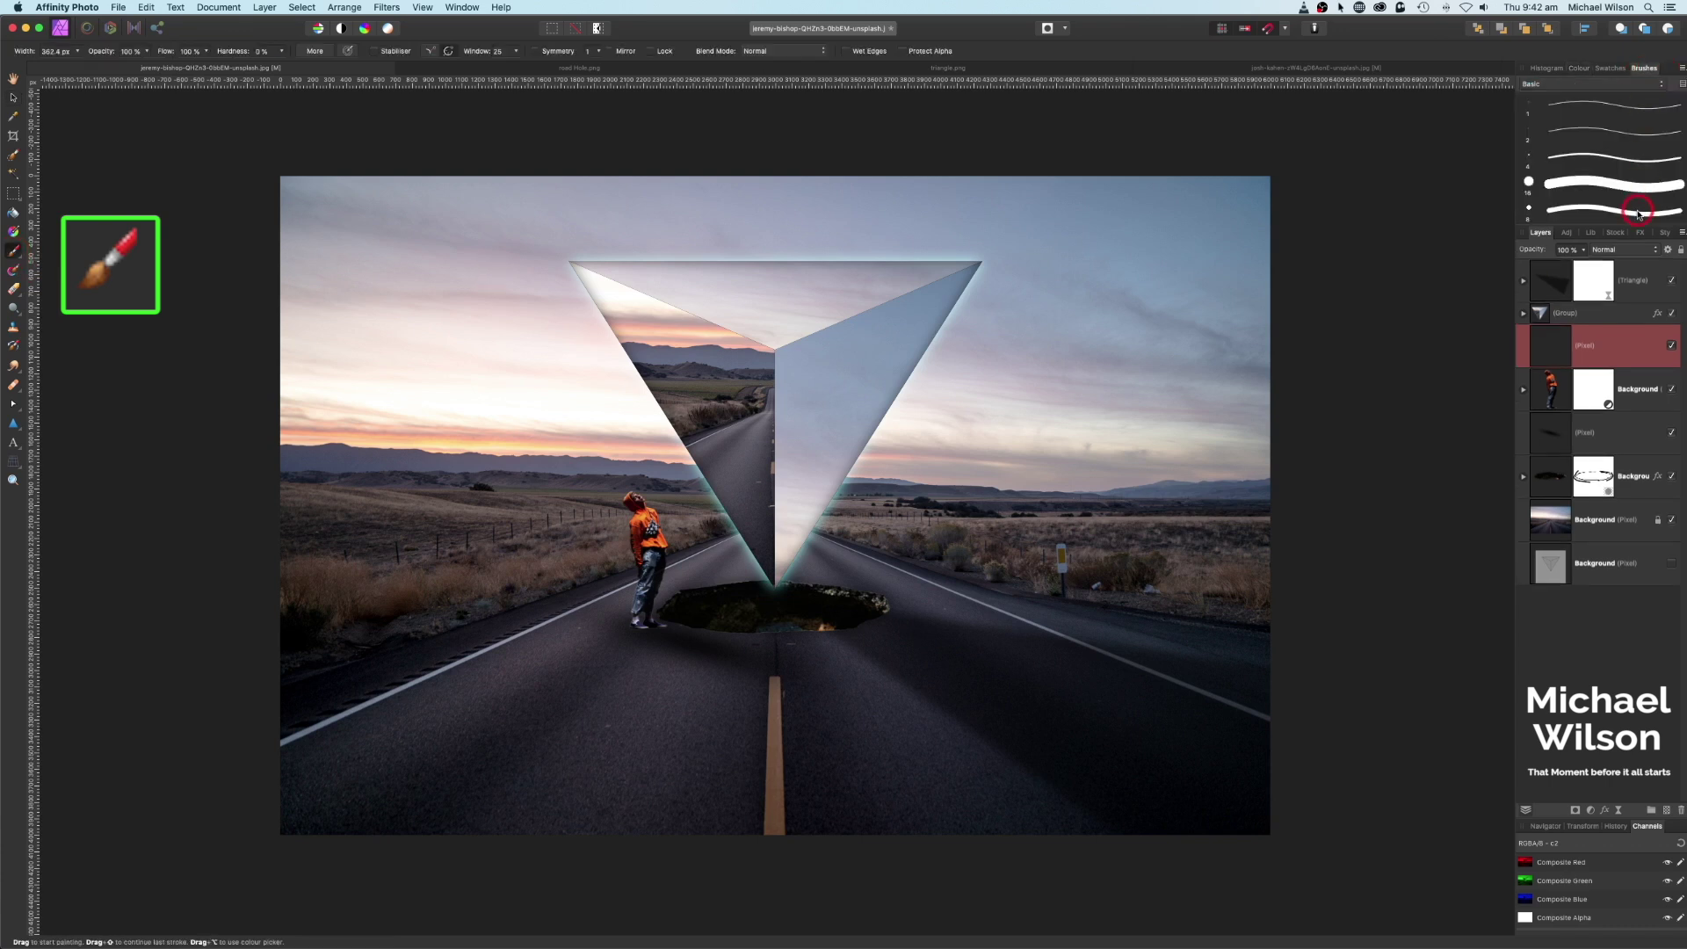
pyautogui.click(1536, 104)
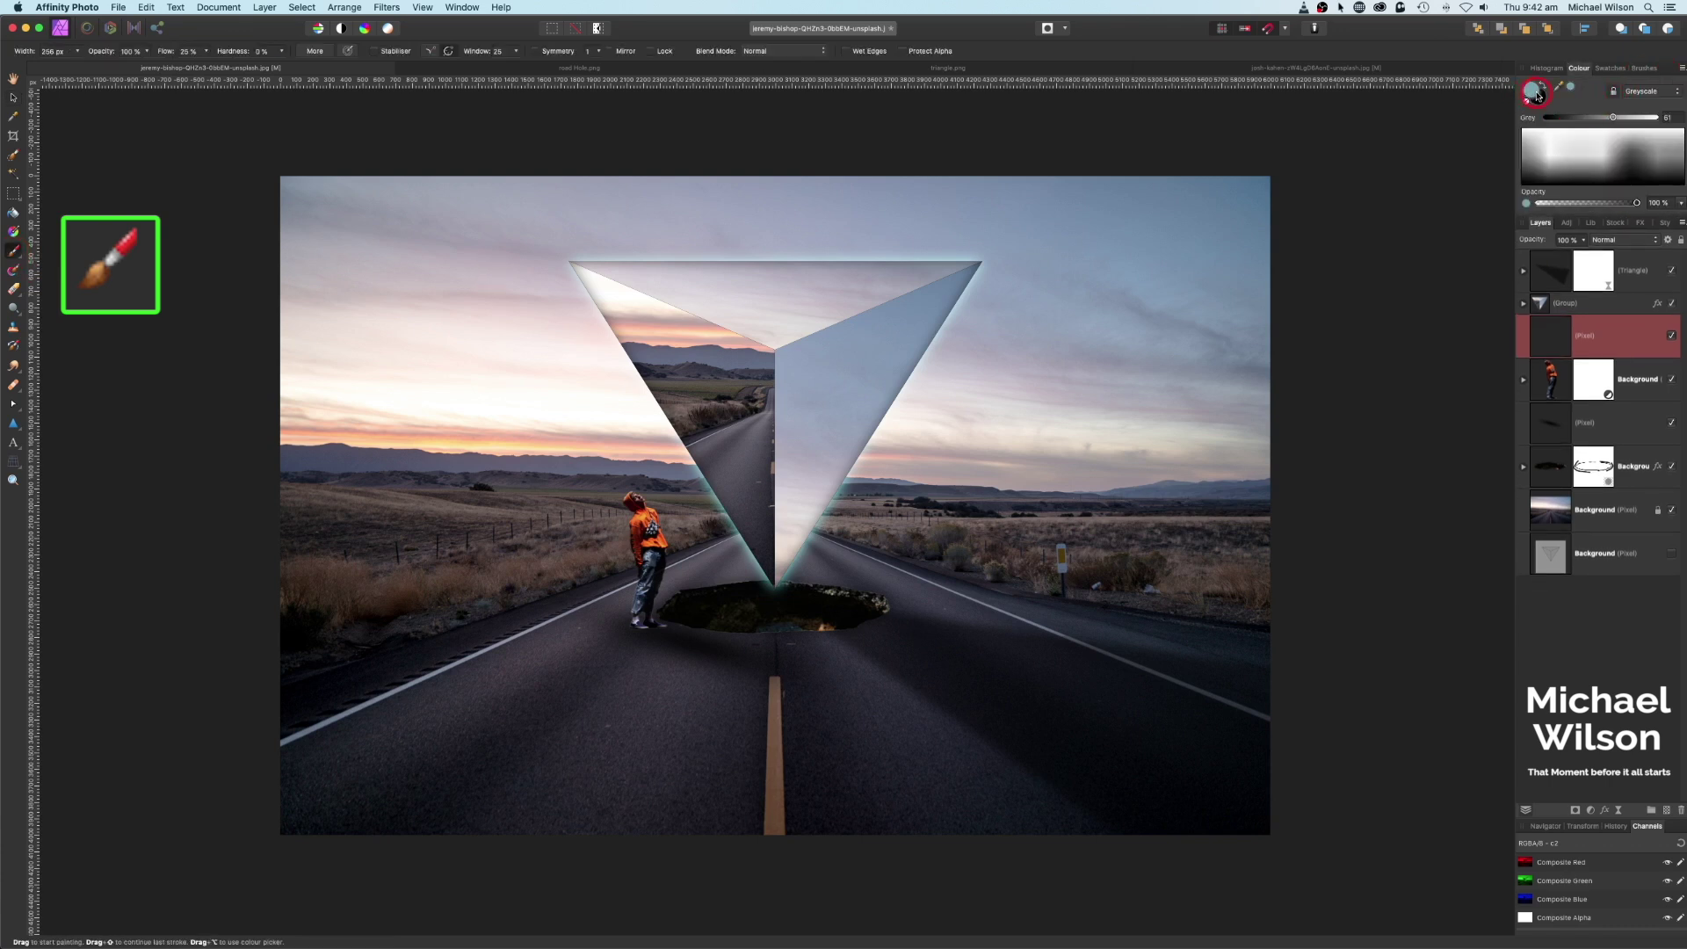
pyautogui.click(138, 64)
pyautogui.moveTo(137, 55); pyautogui.dragTo(91, 67)
# Set the brush to 50% opacity and flow, and move the glow layer beneath the man.
pyautogui.hotkey('shift', '5')
pyautogui.scroll(5, 642, 512)
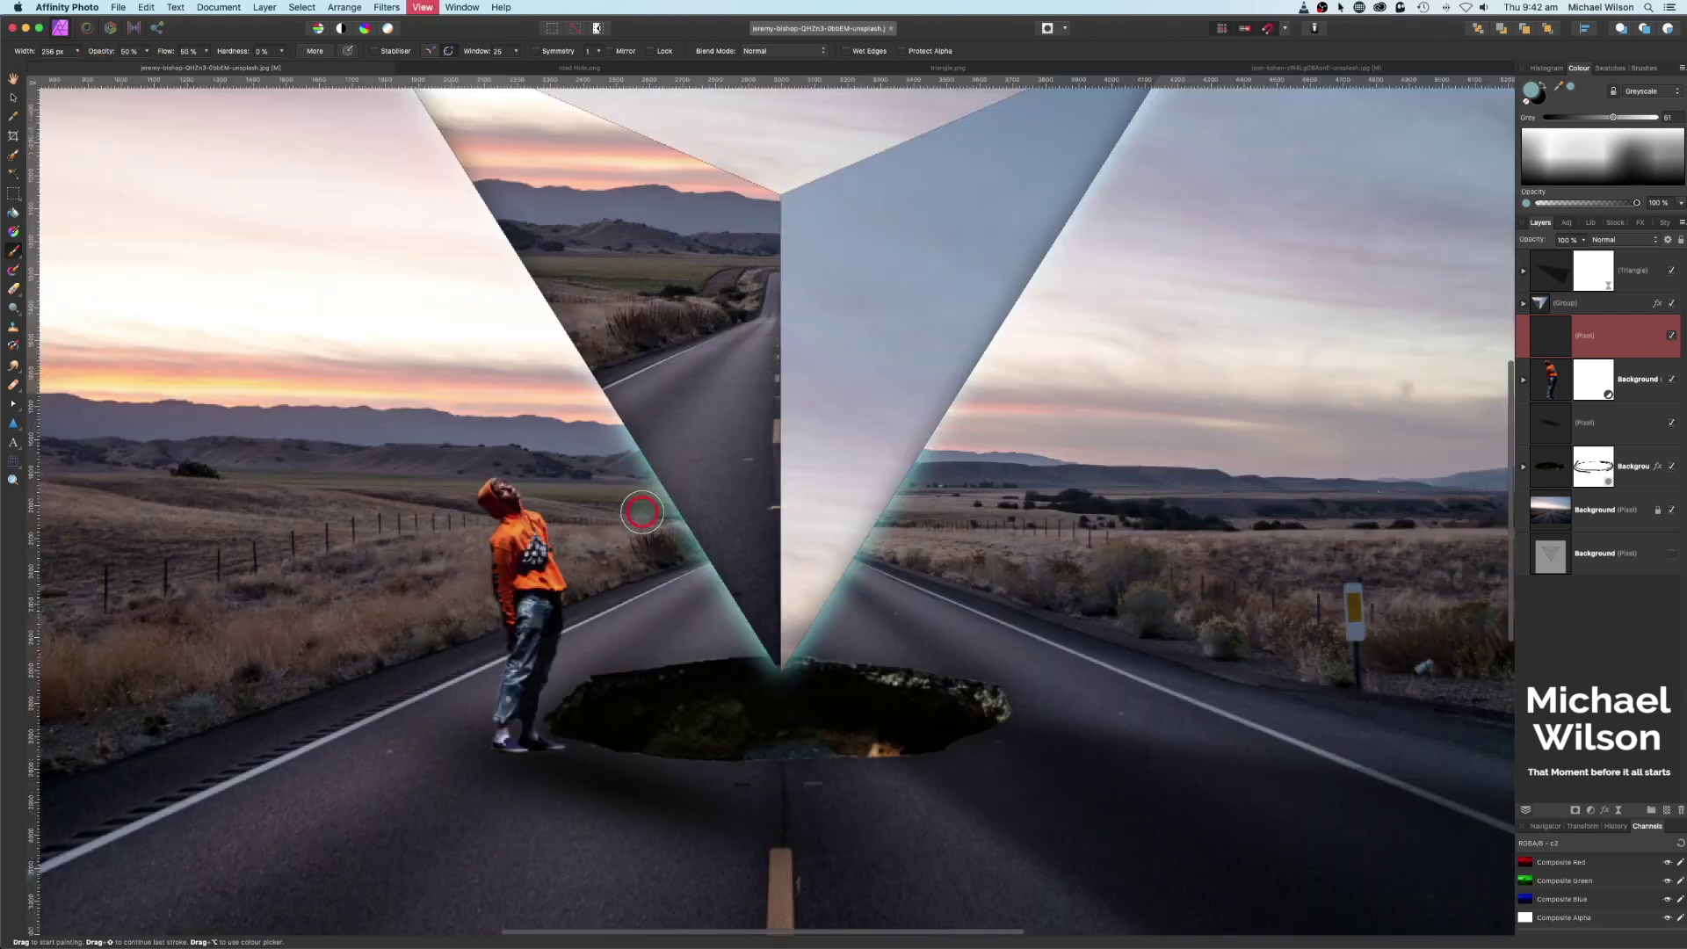
pyautogui.click(1595, 341)
pyautogui.moveTo(1595, 341); pyautogui.dragTo(1594, 399)
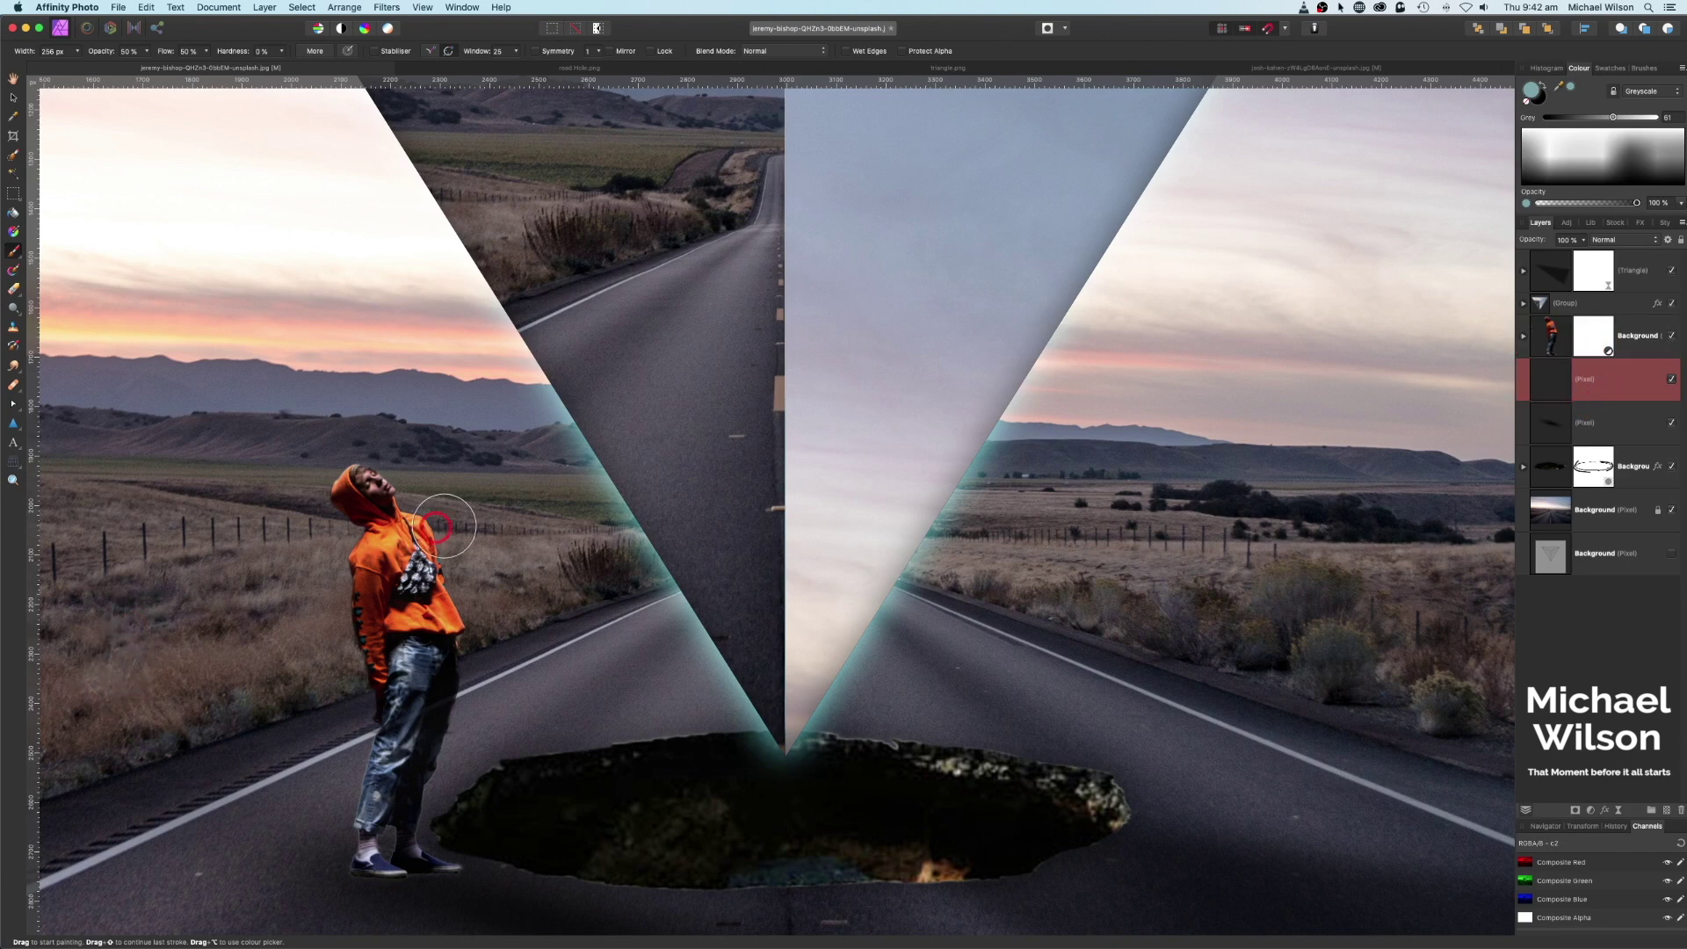
# Paint teal glow along the man's head, side and leg, and set that layer to 75% opacity.
pyautogui.click(371, 479)
pyautogui.moveTo(372, 480)
pyautogui.mouseDown()
pyautogui.moveTo(414, 517)
pyautogui.moveTo(432, 571)
pyautogui.moveTo(446, 659)
pyautogui.moveTo(430, 773)
pyautogui.mouseUp()
pyautogui.moveTo(1572, 240); pyautogui.dragTo(1556, 255)
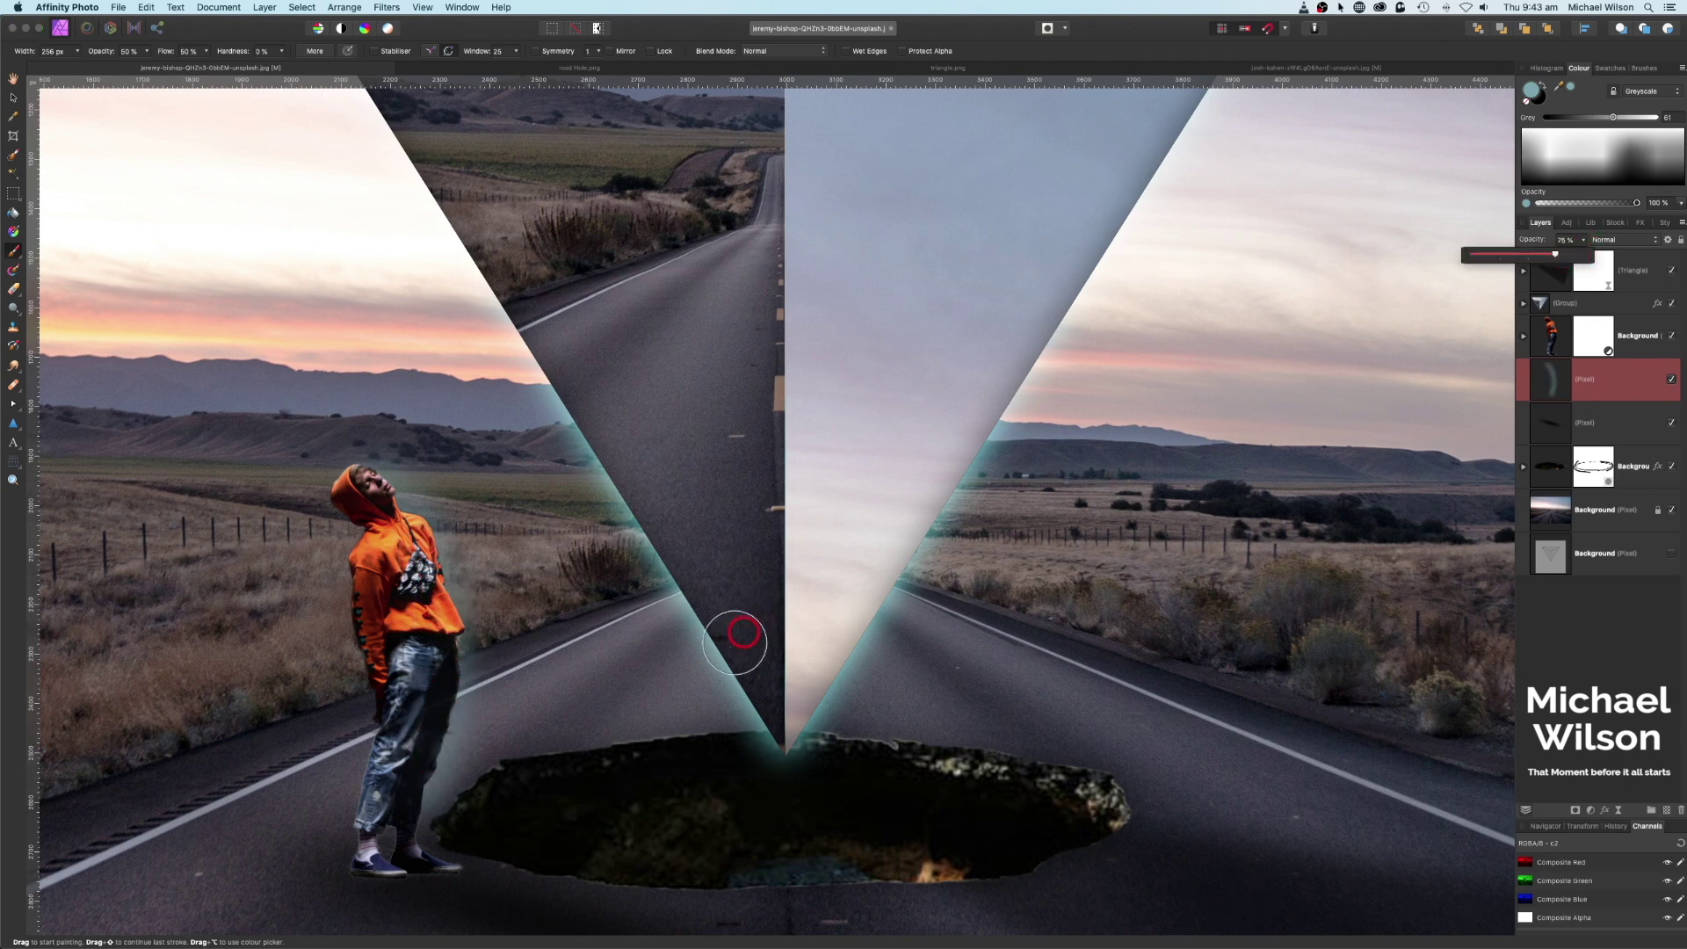
pyautogui.click(1551, 330)
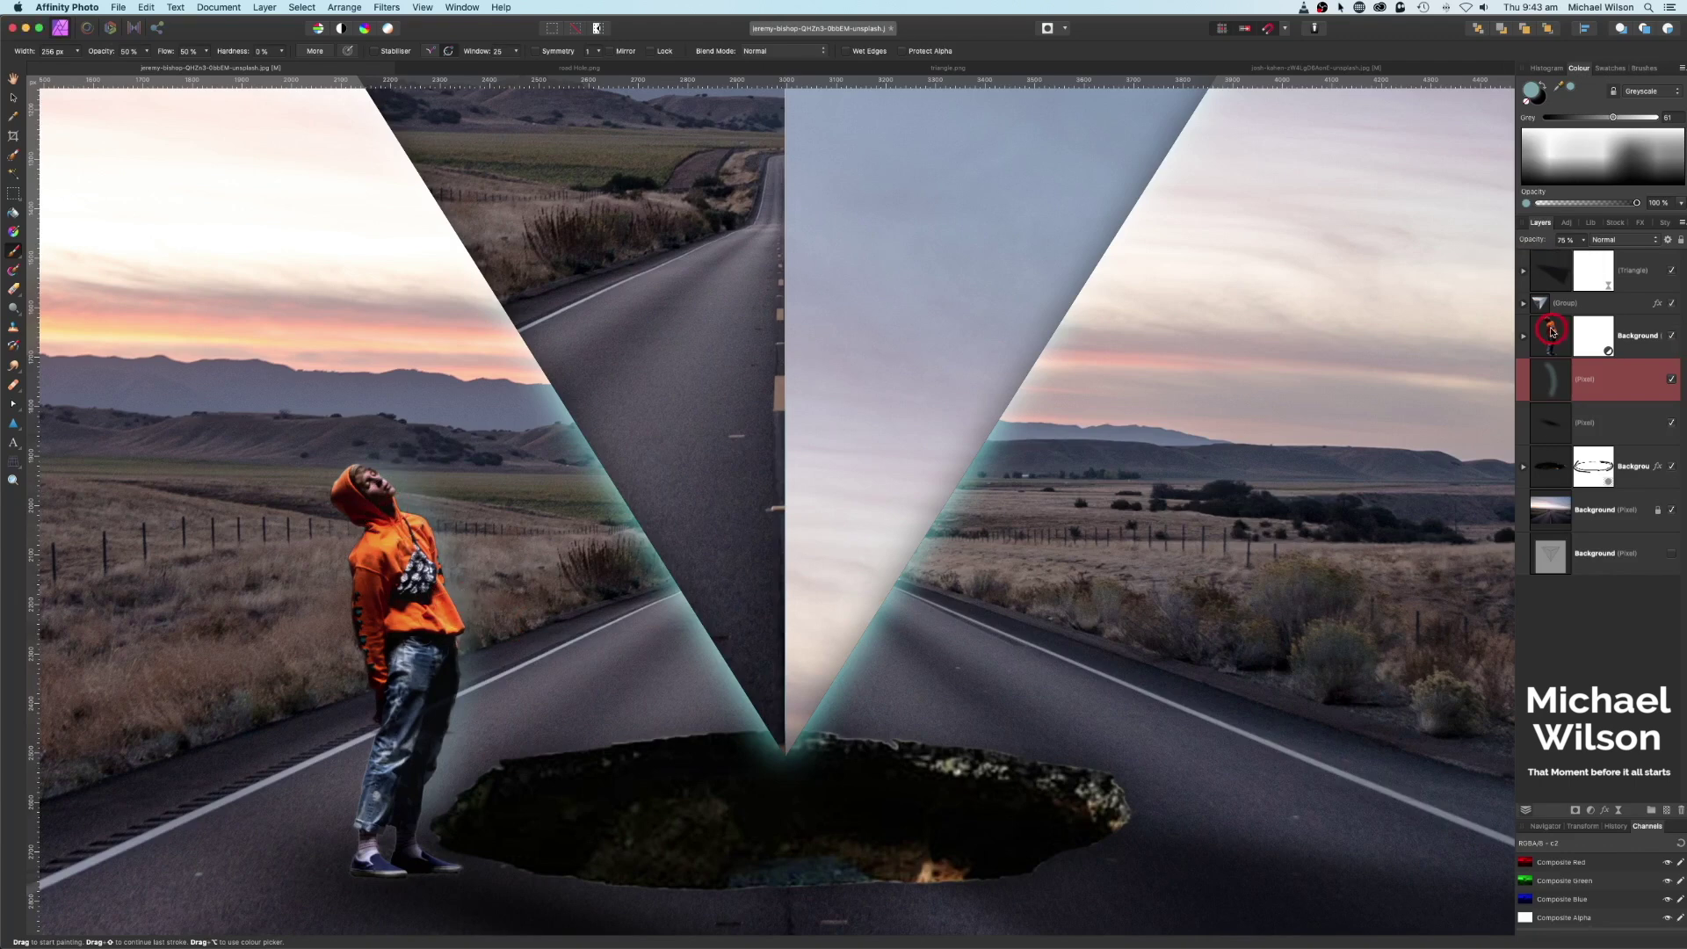
# Lower the brush to 20% opacity and 20% flow, then paint soft light around the man's face.
pyautogui.click(352, 499)
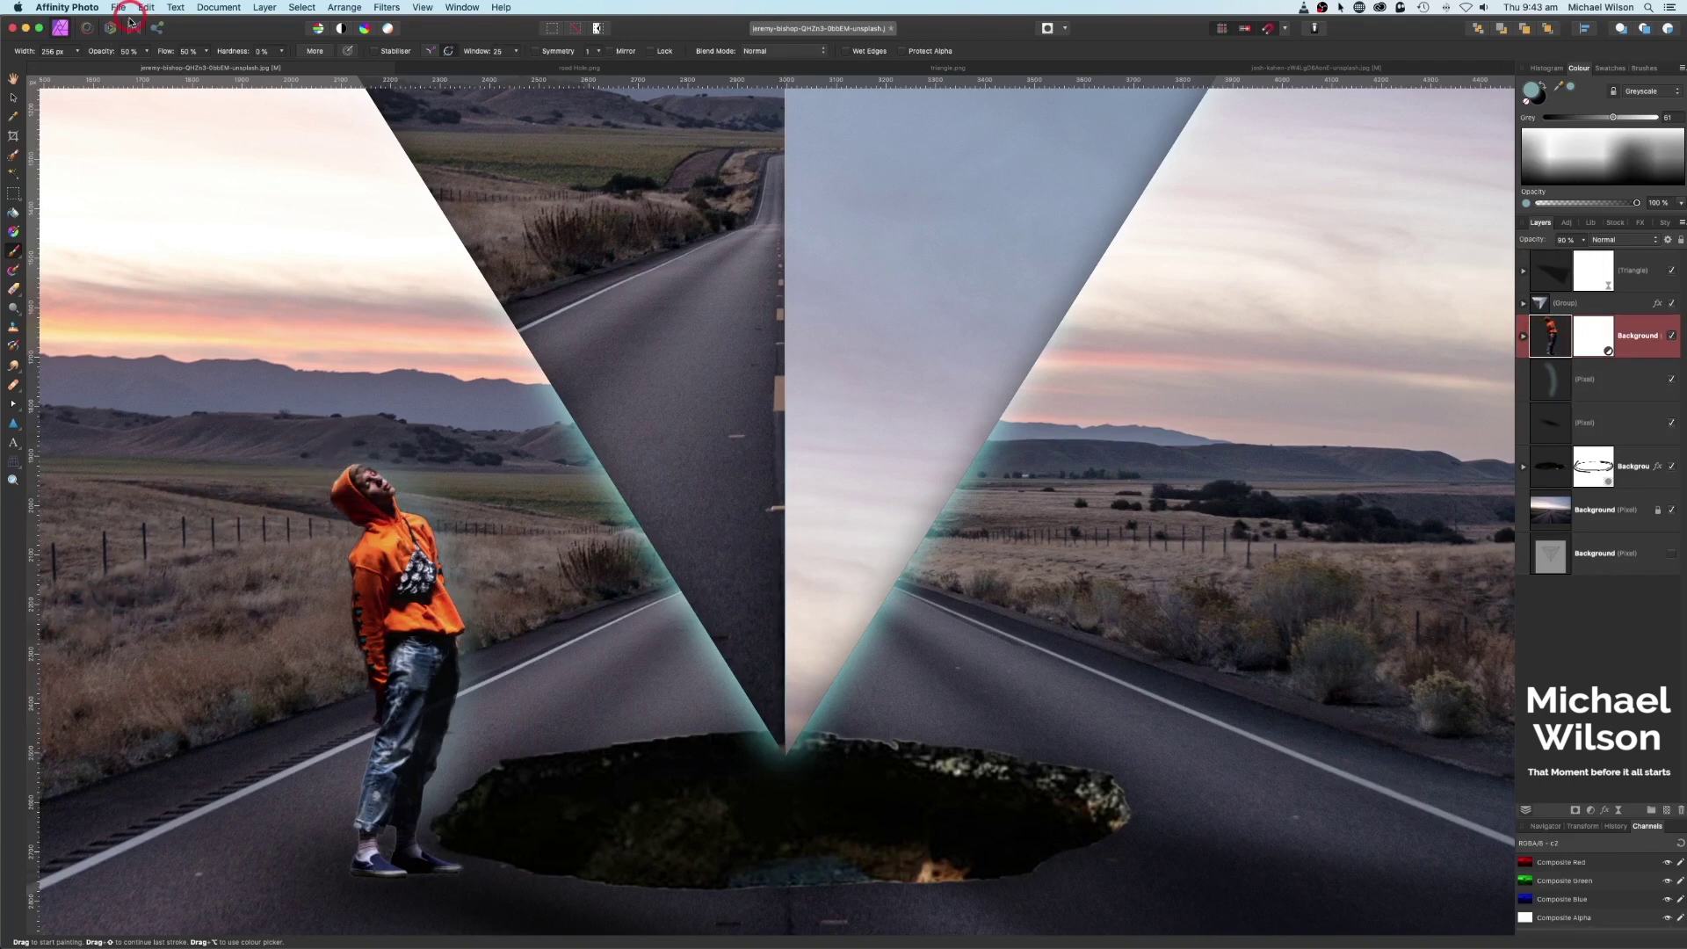
pyautogui.click(147, 56)
pyautogui.moveTo(133, 68)
pyautogui.mouseDown()
pyautogui.moveTo(113, 70)
pyautogui.moveTo(198, 69)
pyautogui.moveTo(173, 74)
pyautogui.mouseUp()
pyautogui.click(207, 50)
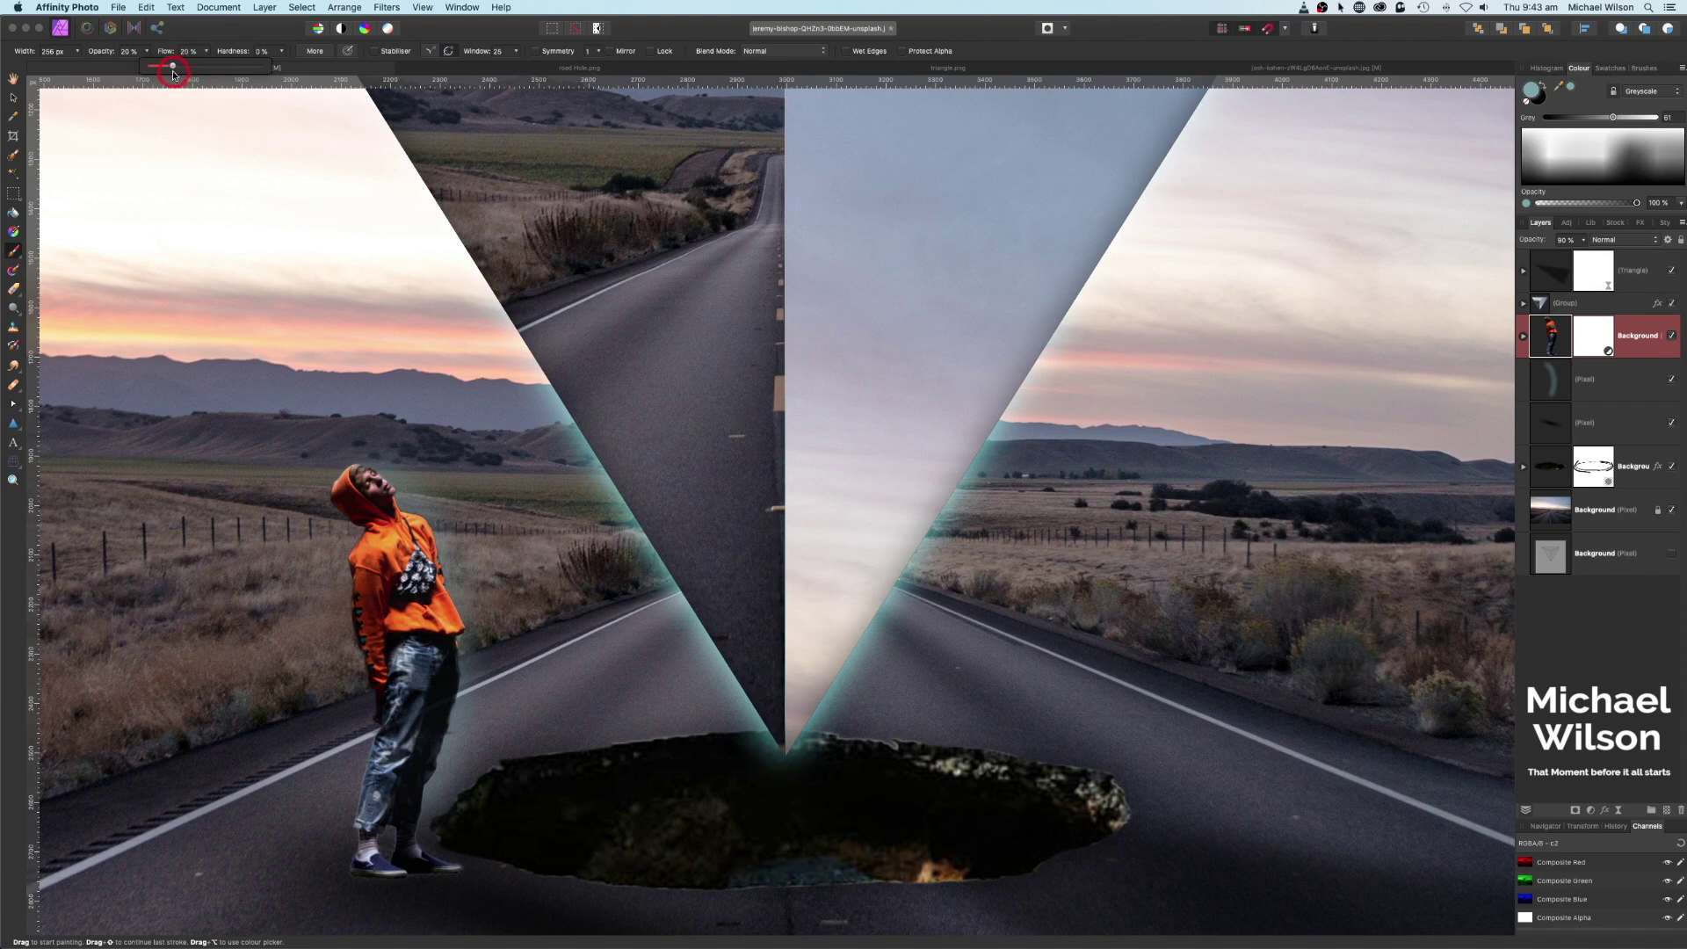
pyautogui.click(375, 493)
pyautogui.moveTo(375, 493)
pyautogui.mouseDown()
pyautogui.moveTo(358, 489)
pyautogui.moveTo(403, 530)
pyautogui.moveTo(405, 429)
pyautogui.mouseUp()
pyautogui.press('super+0')
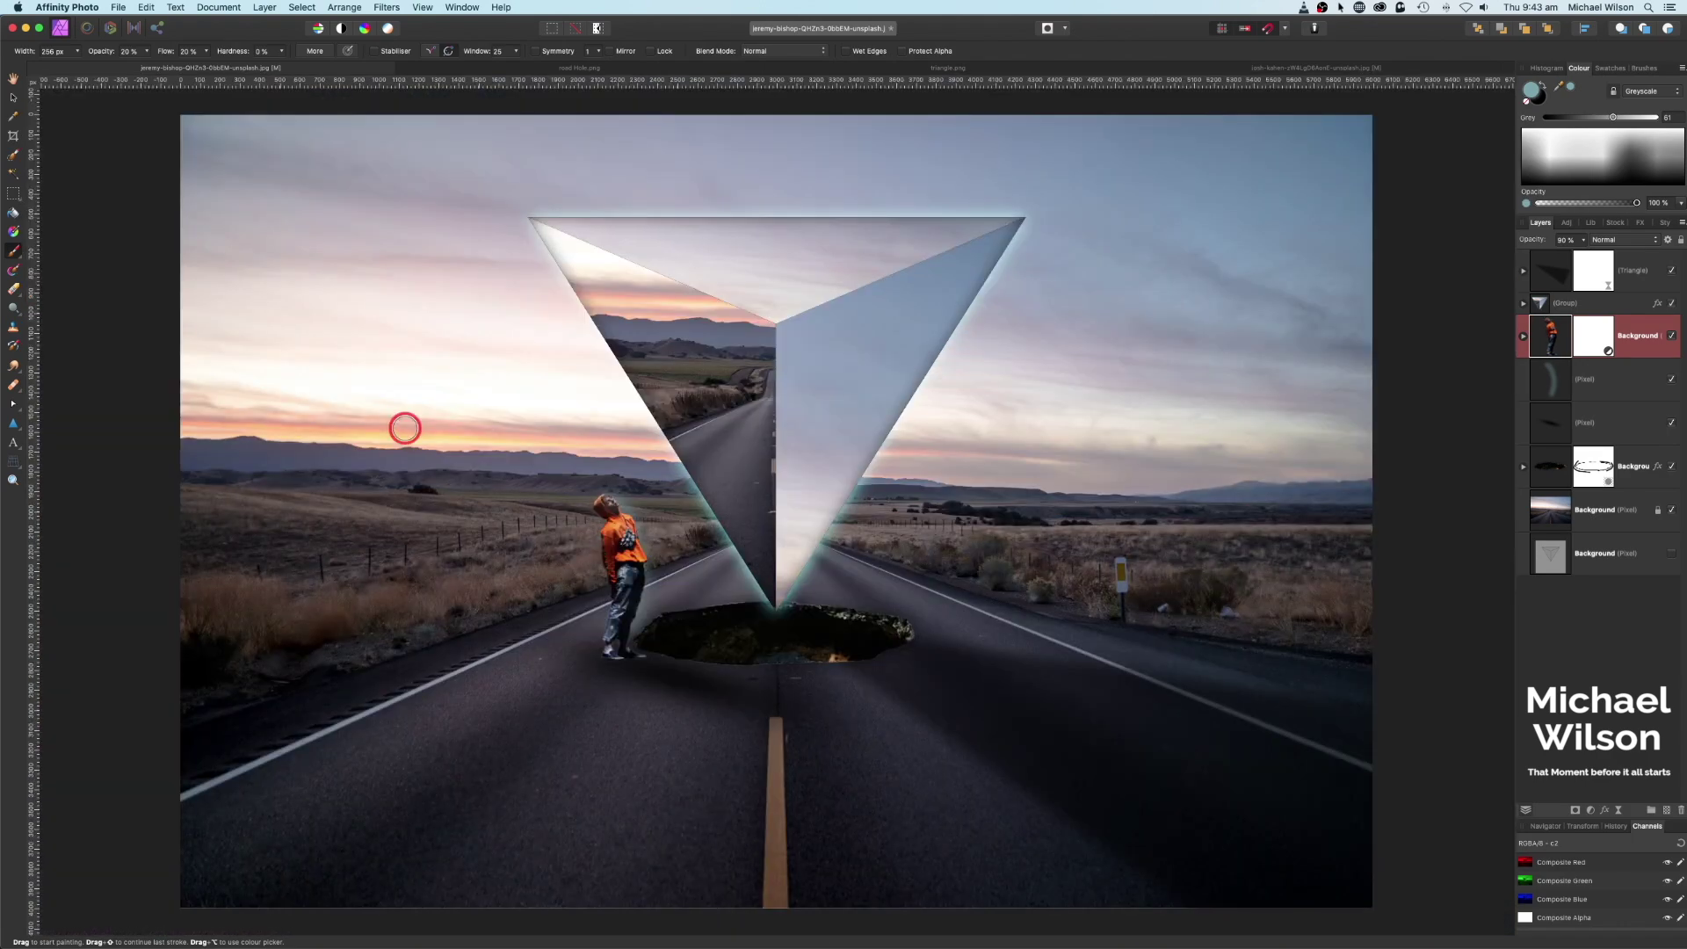